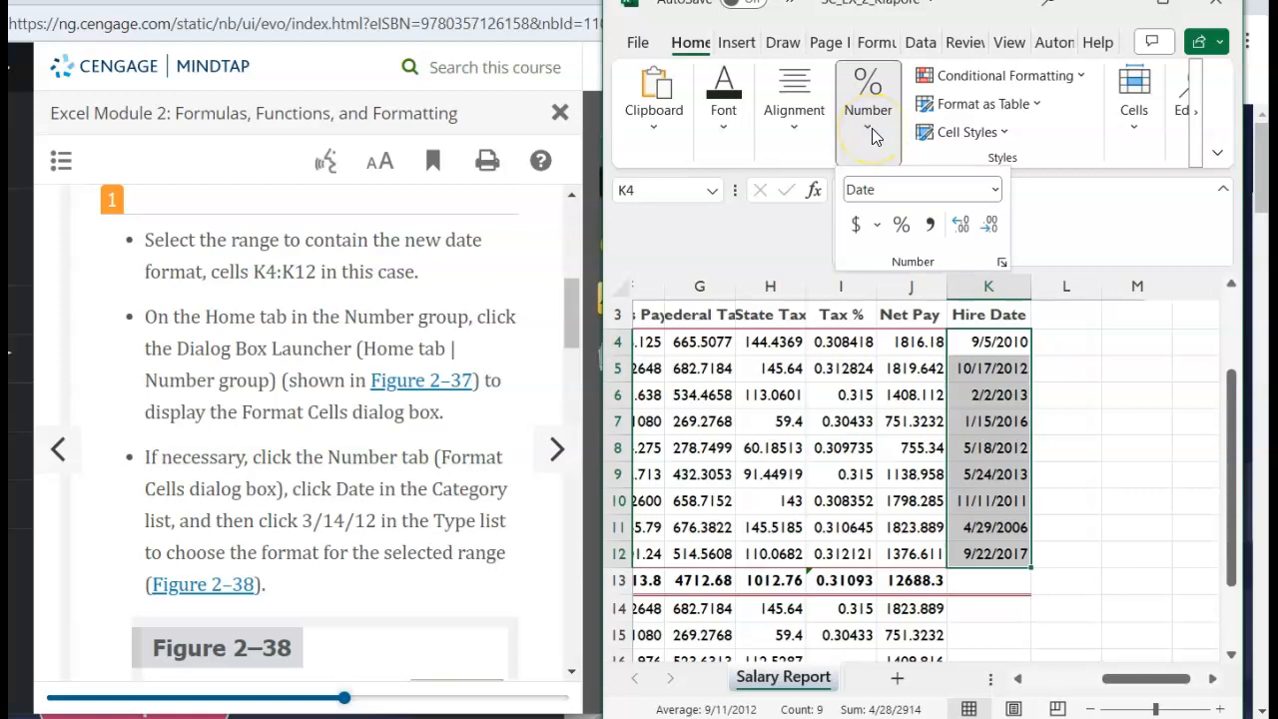
Format the hire dates in K4:K12 with the Date type 3/14/12.
click(1013, 257)
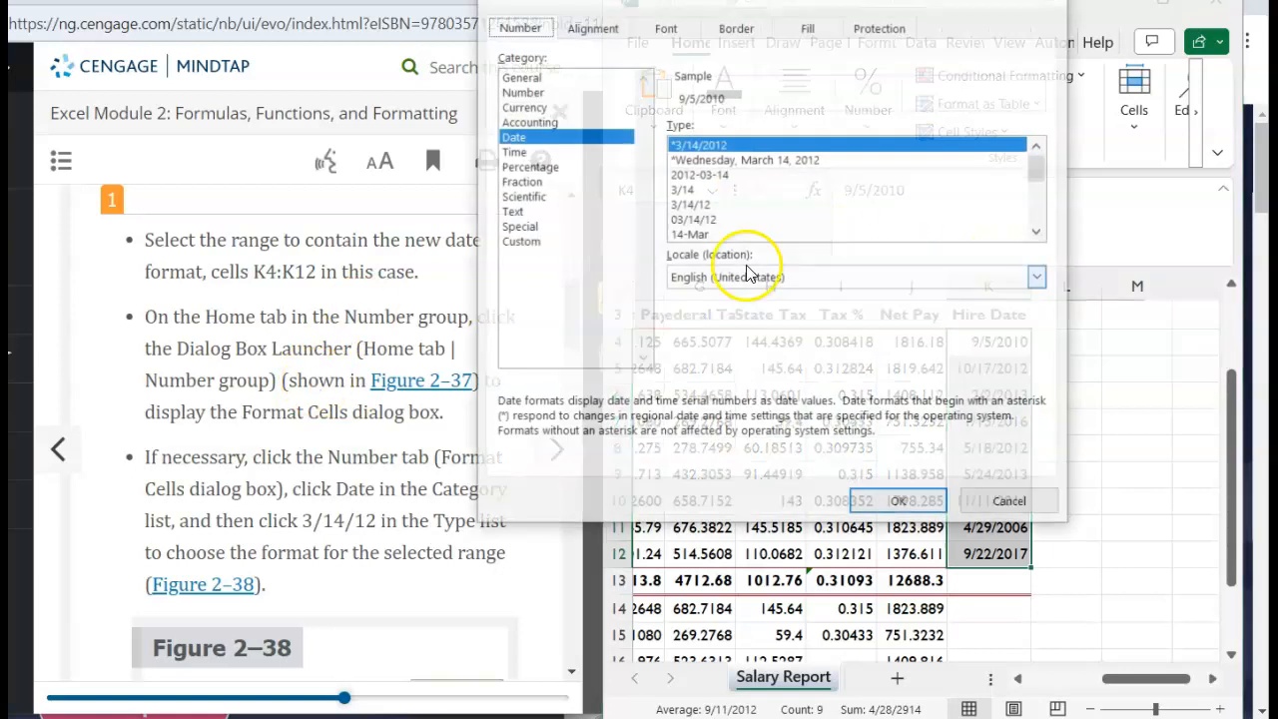
scroll(226, 435, down, 2)
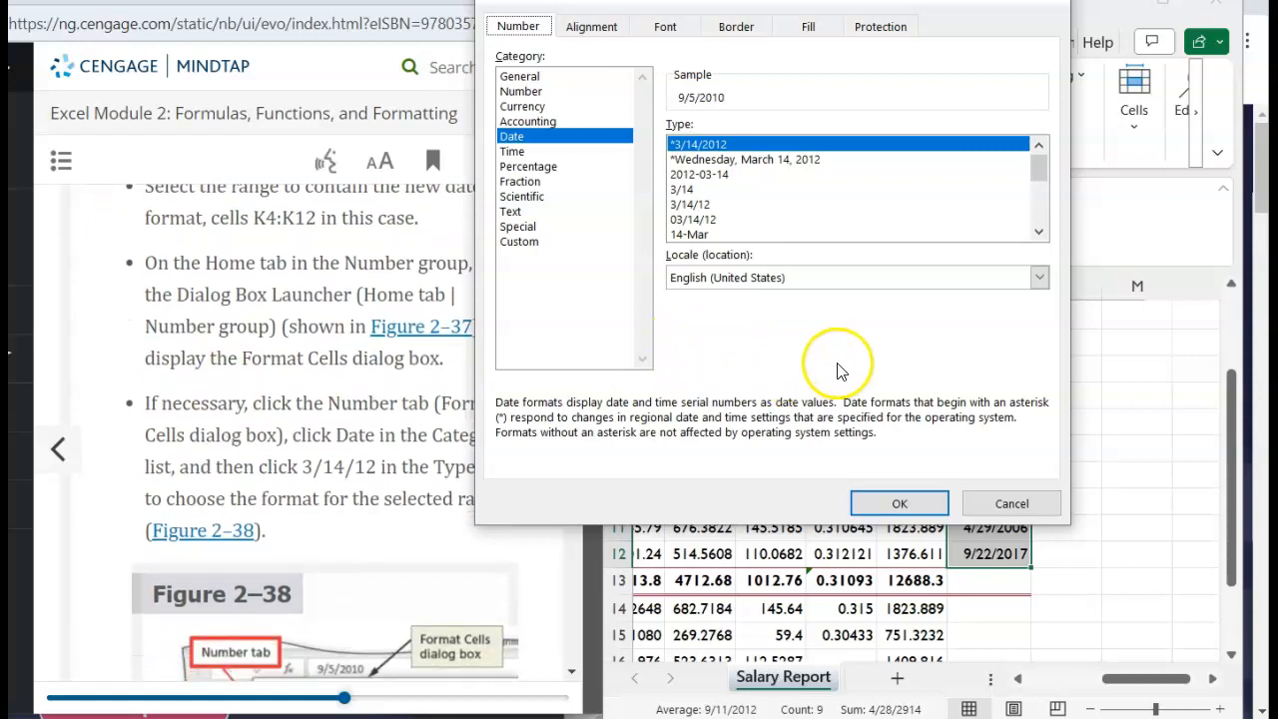
click(542, 91)
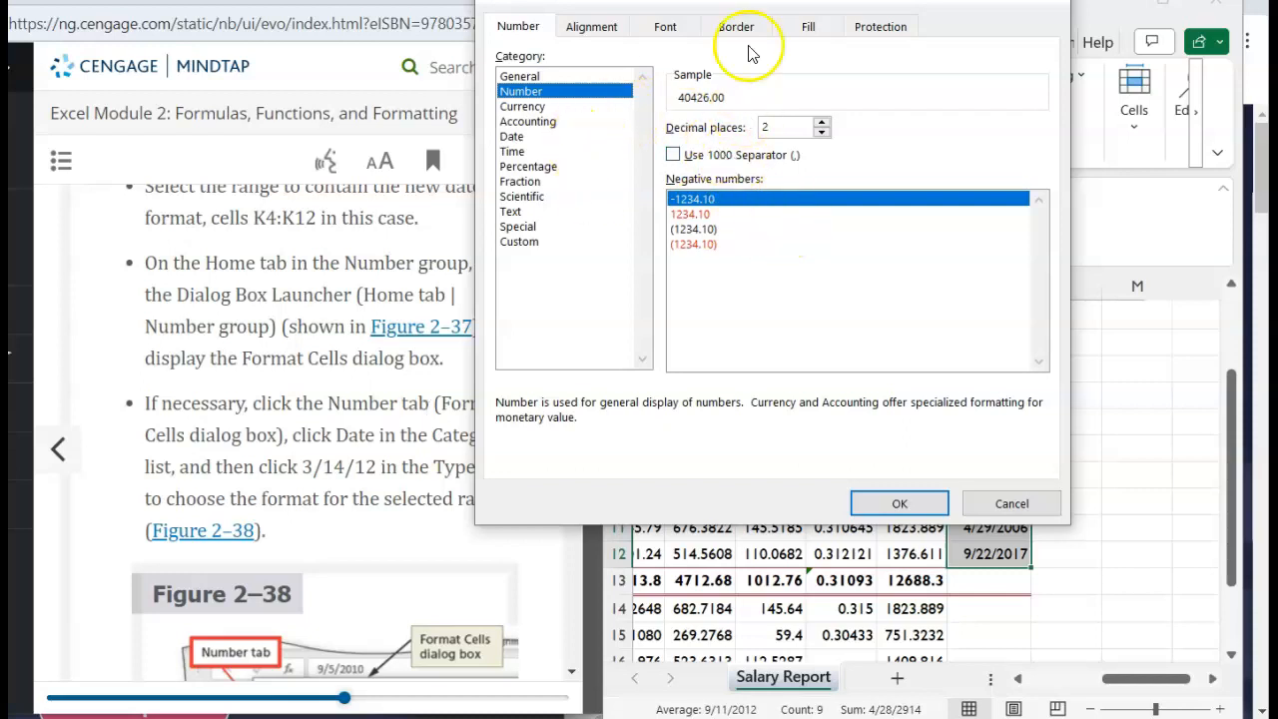
drag(667, 0, 804, 72)
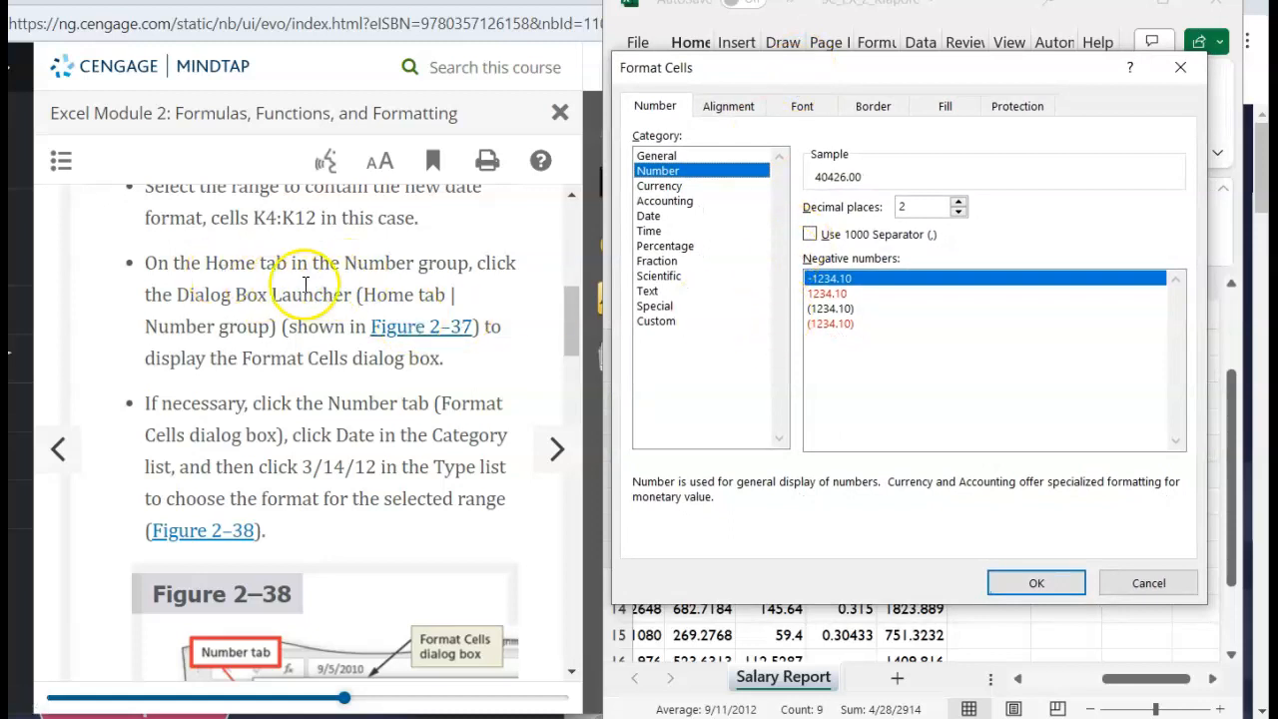
scroll(310, 365, down, 3)
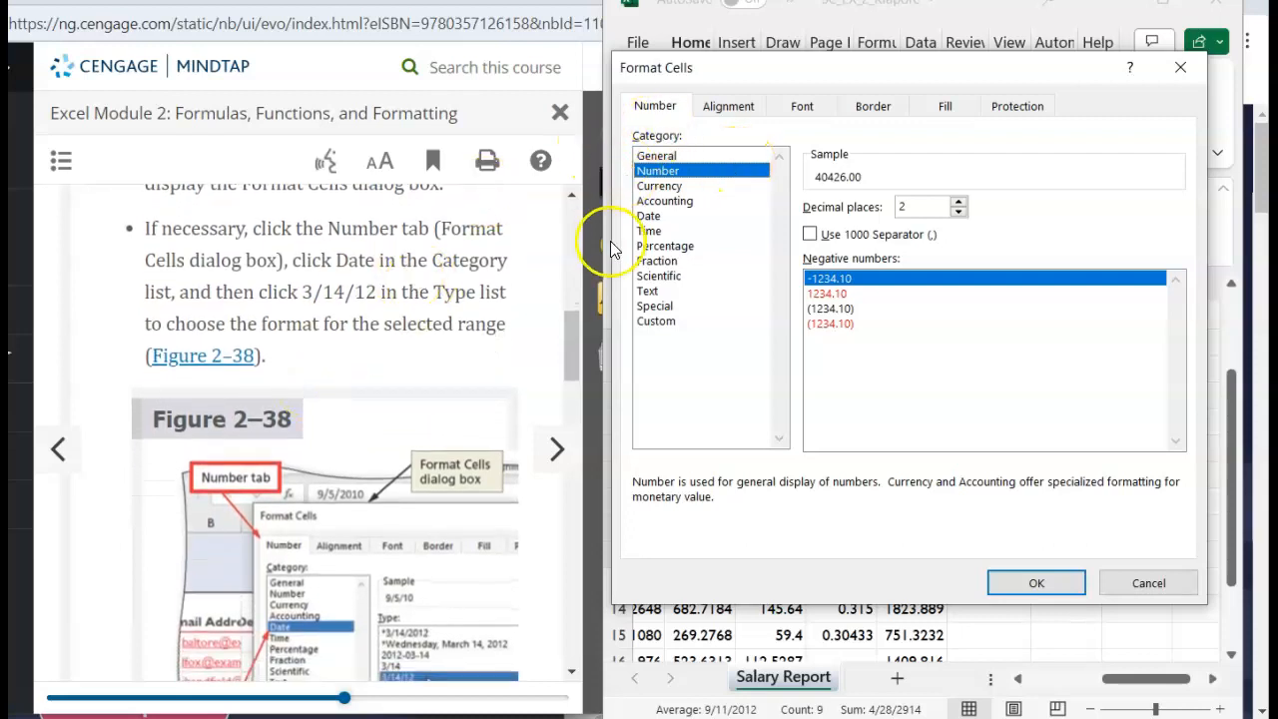
click(647, 109)
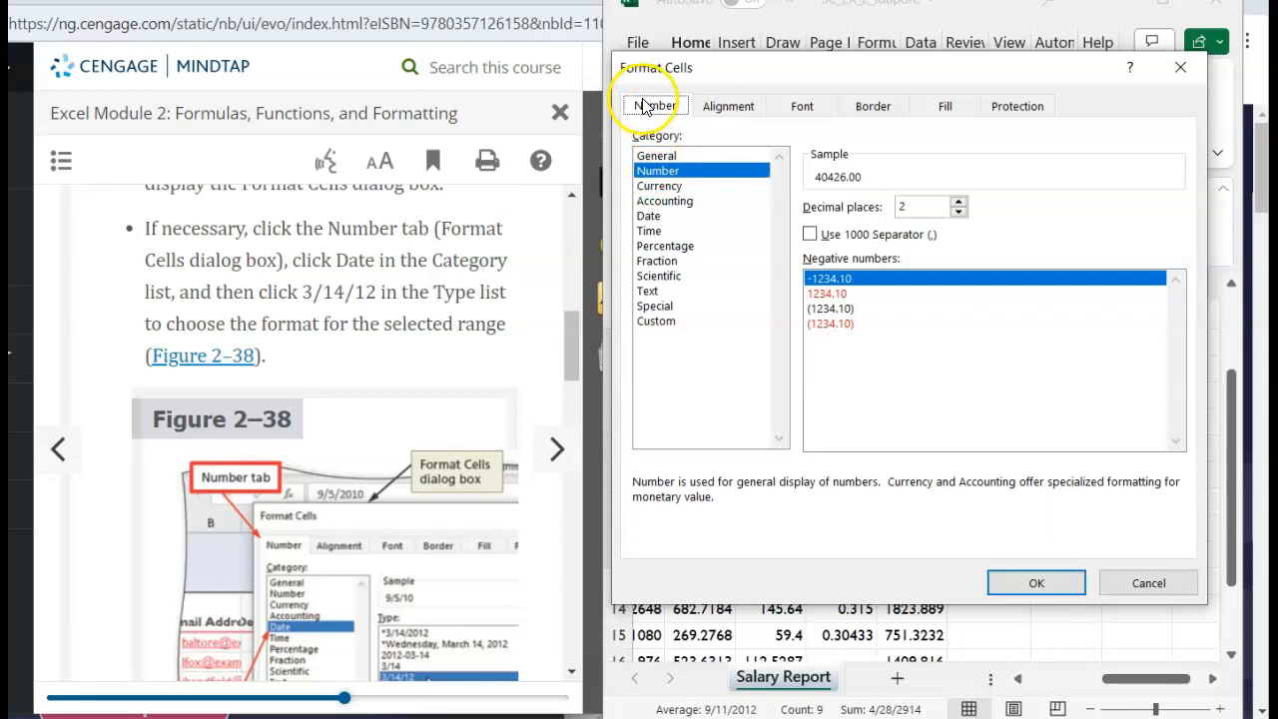
click(649, 216)
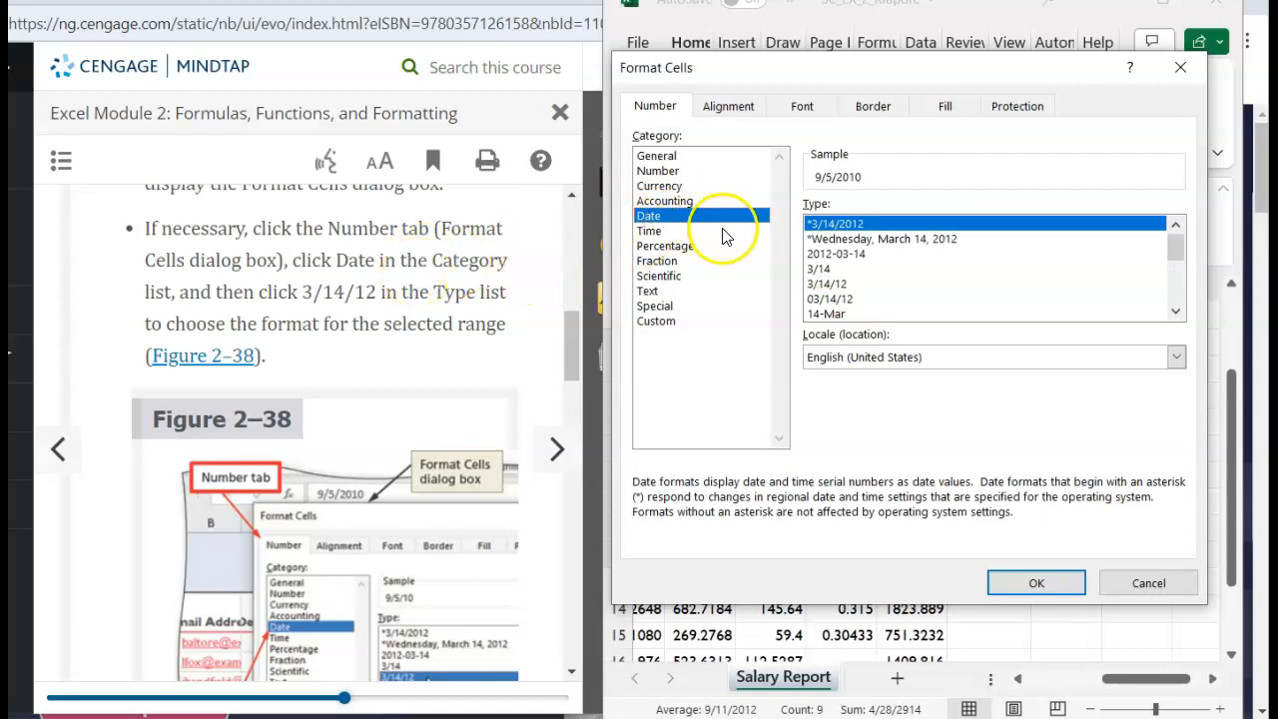
click(849, 284)
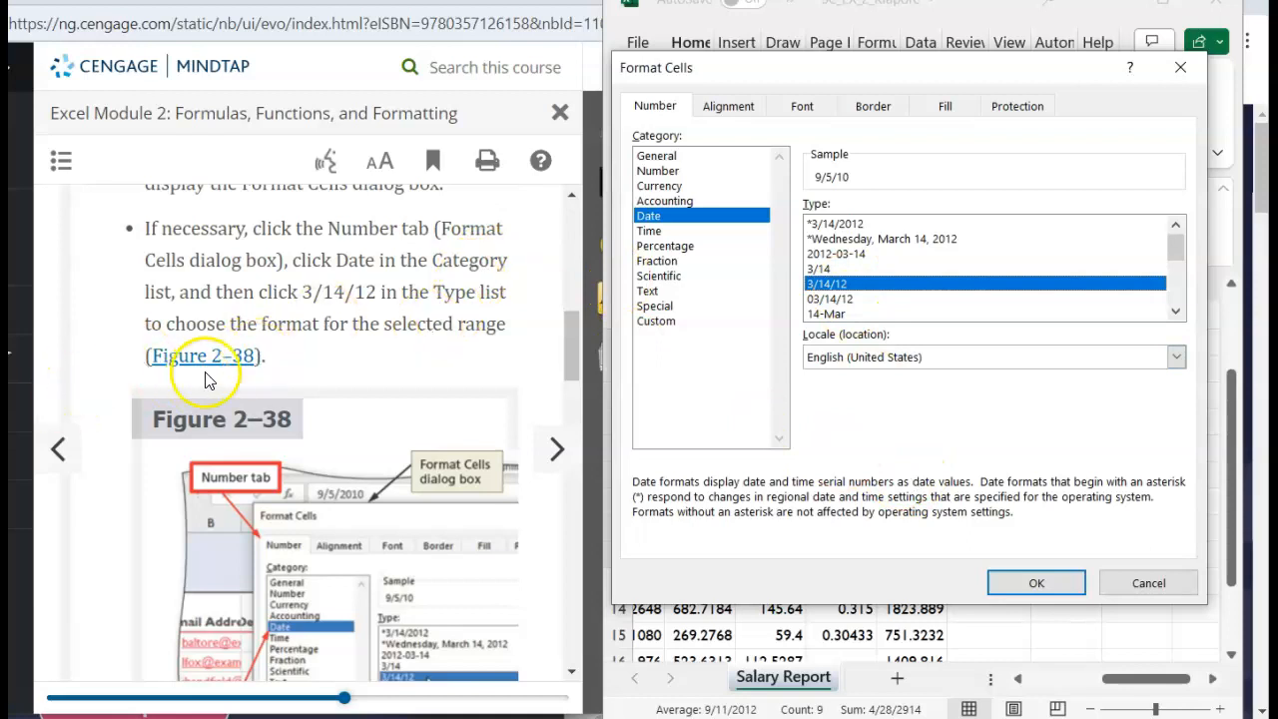
click(1043, 587)
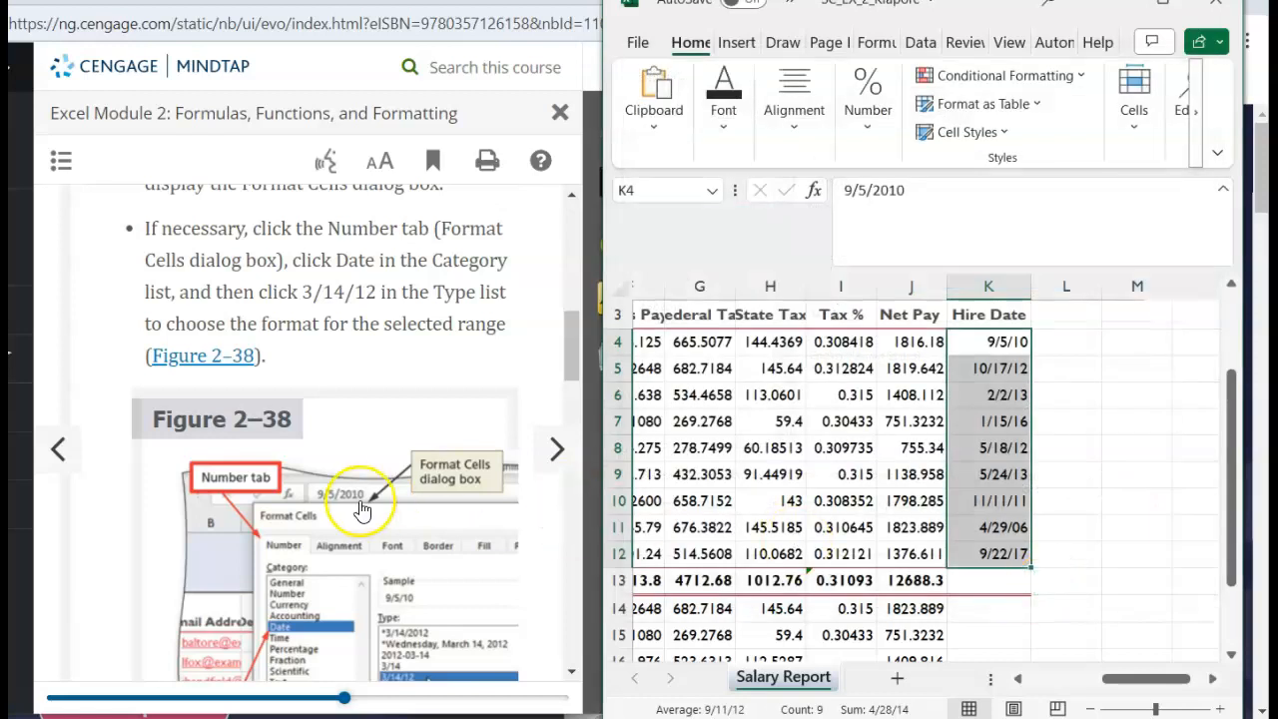
Read the textbook's instructions following Figure 2–38, through the step on centering a cell range.
scroll(357, 489, down, 1)
scroll(361, 510, down, 5)
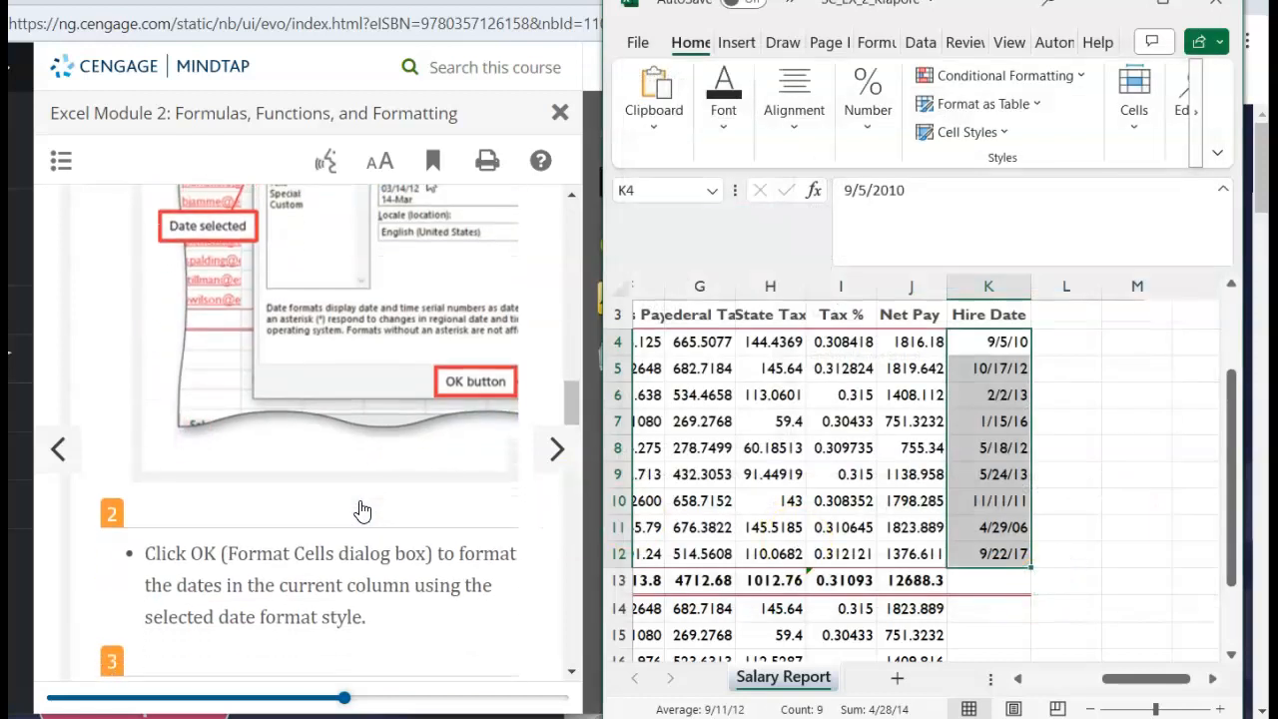
scroll(362, 510, down, 2)
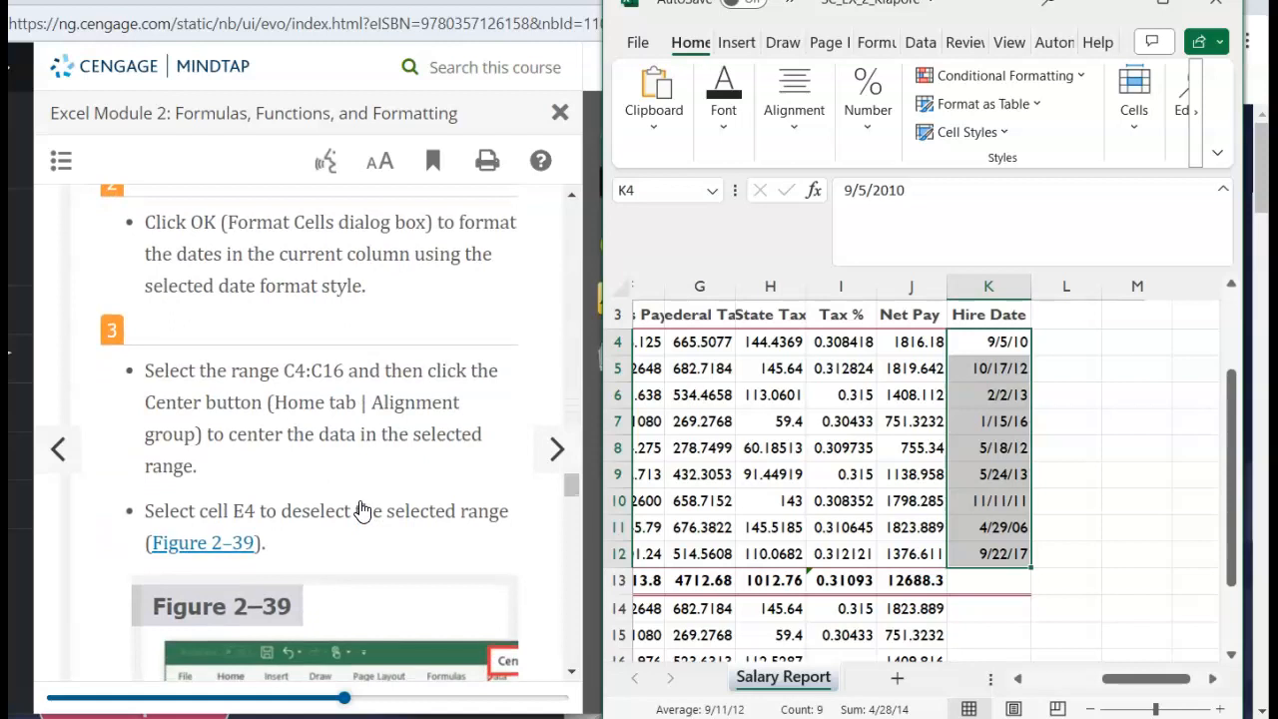
scroll(362, 504, up, 4)
scroll(363, 495, up, 1)
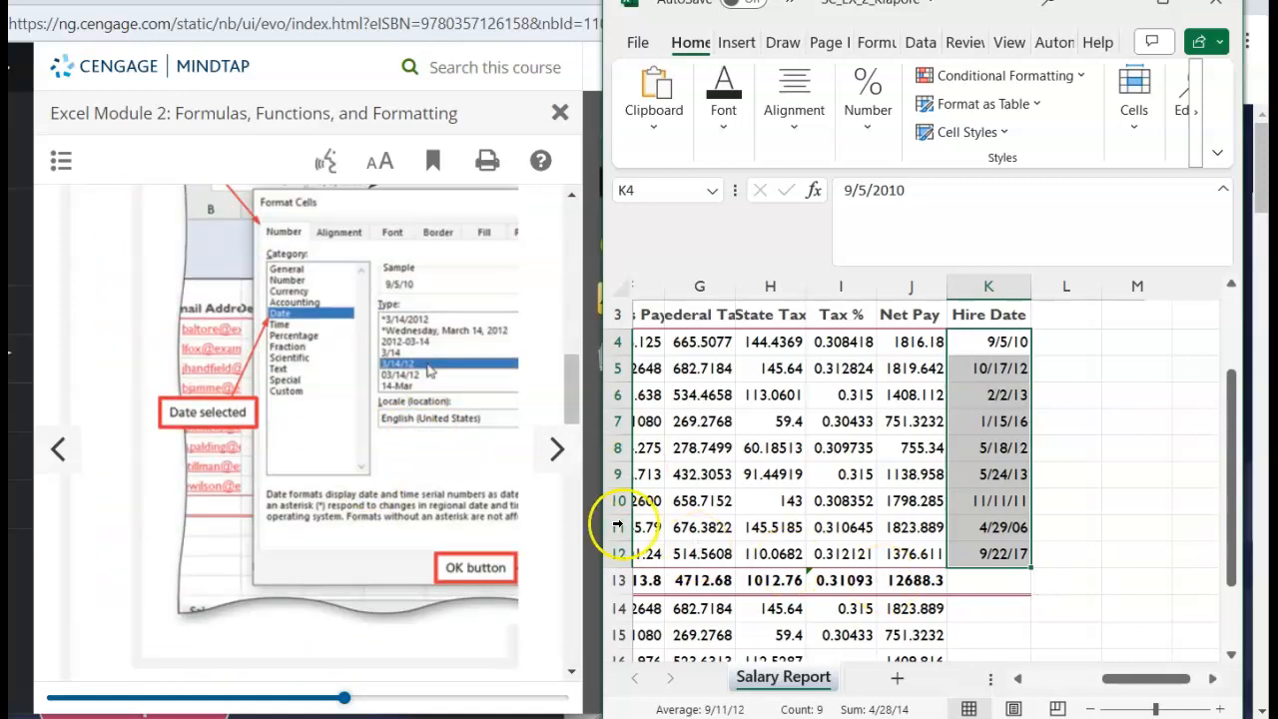
scroll(564, 481, down, 3)
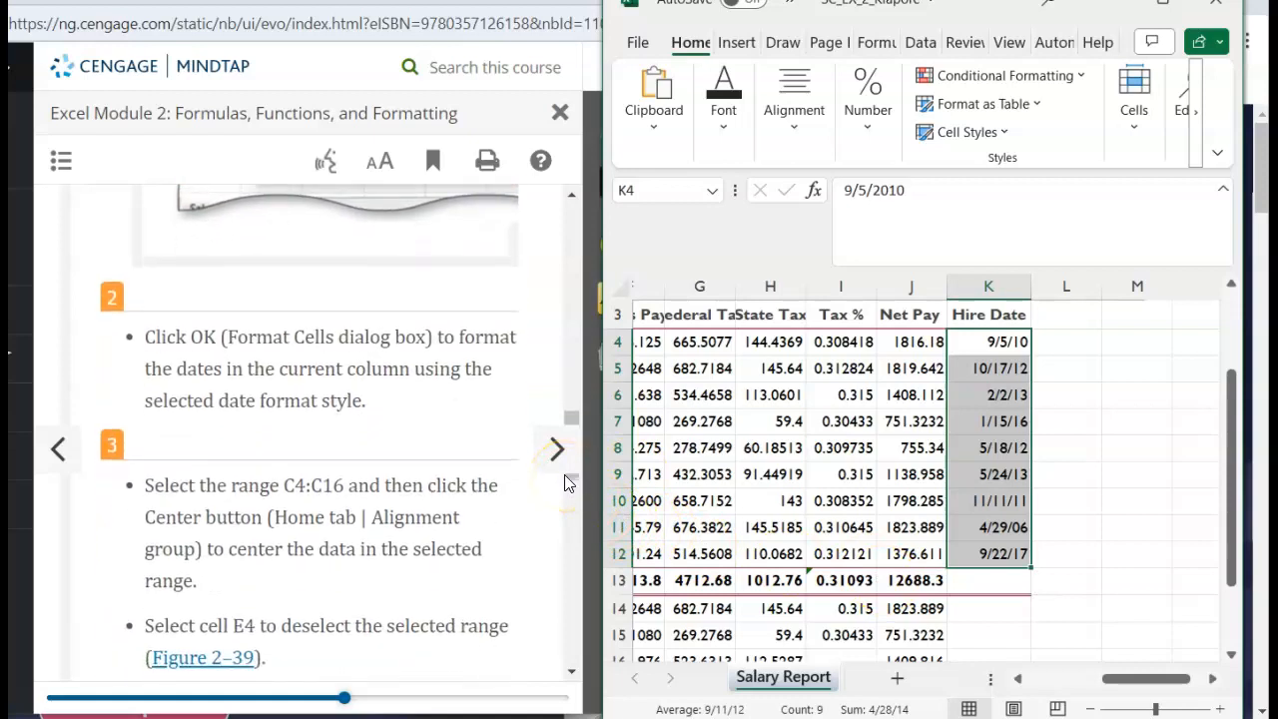
scroll(564, 481, down, 1)
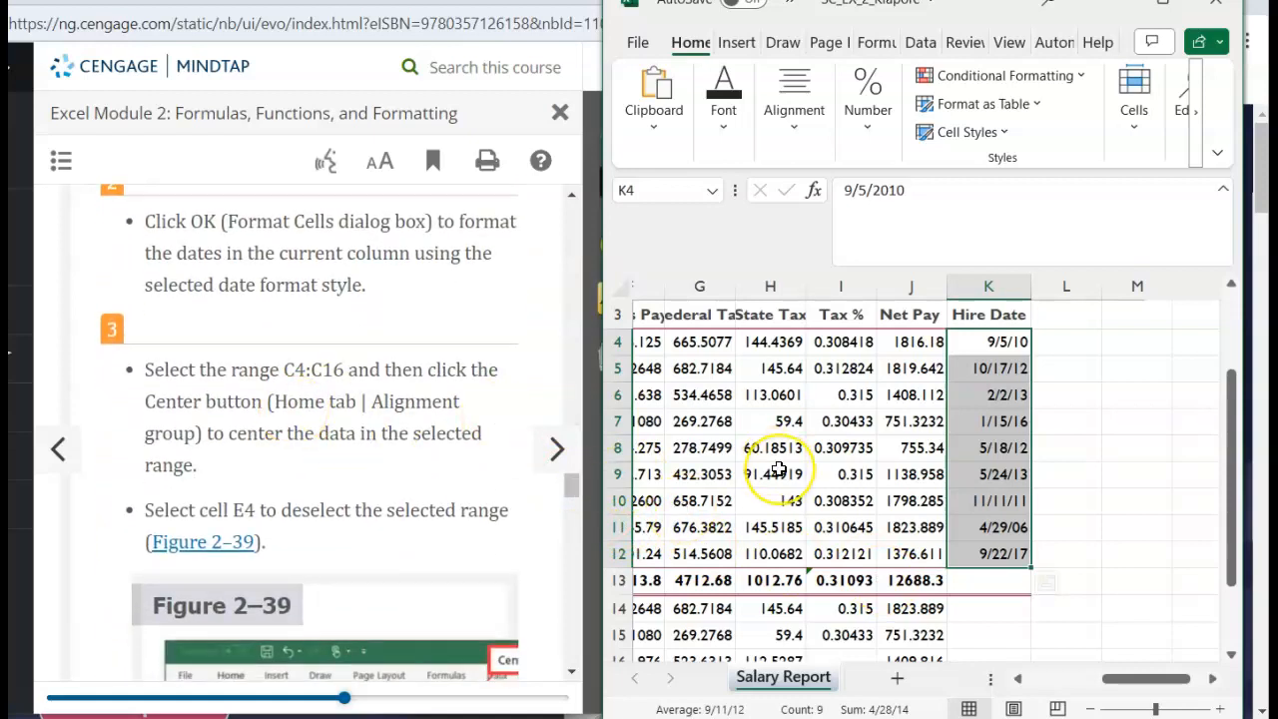
Center the data horizontally in the range C4:C16 of the Salary Report sheet.
scroll(777, 464, left, 2)
scroll(779, 468, left, 4)
scroll(779, 469, up, 1)
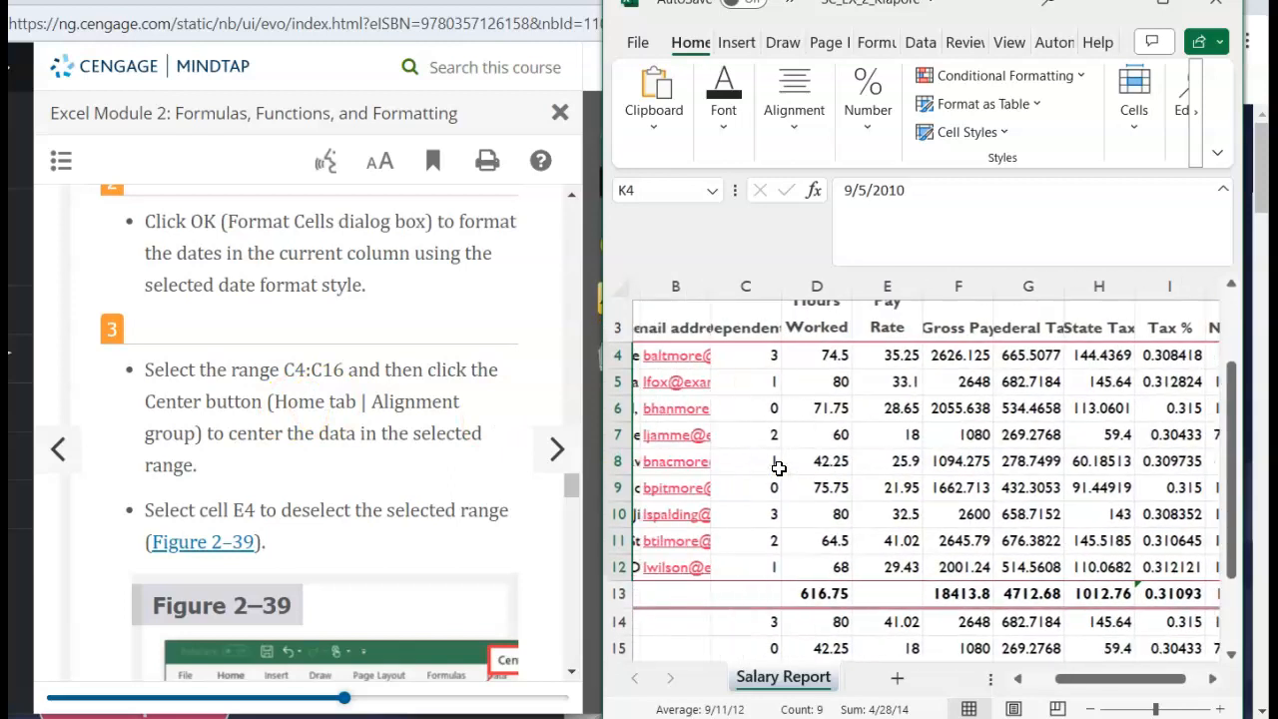
scroll(778, 469, left, 1)
scroll(779, 468, right, 2)
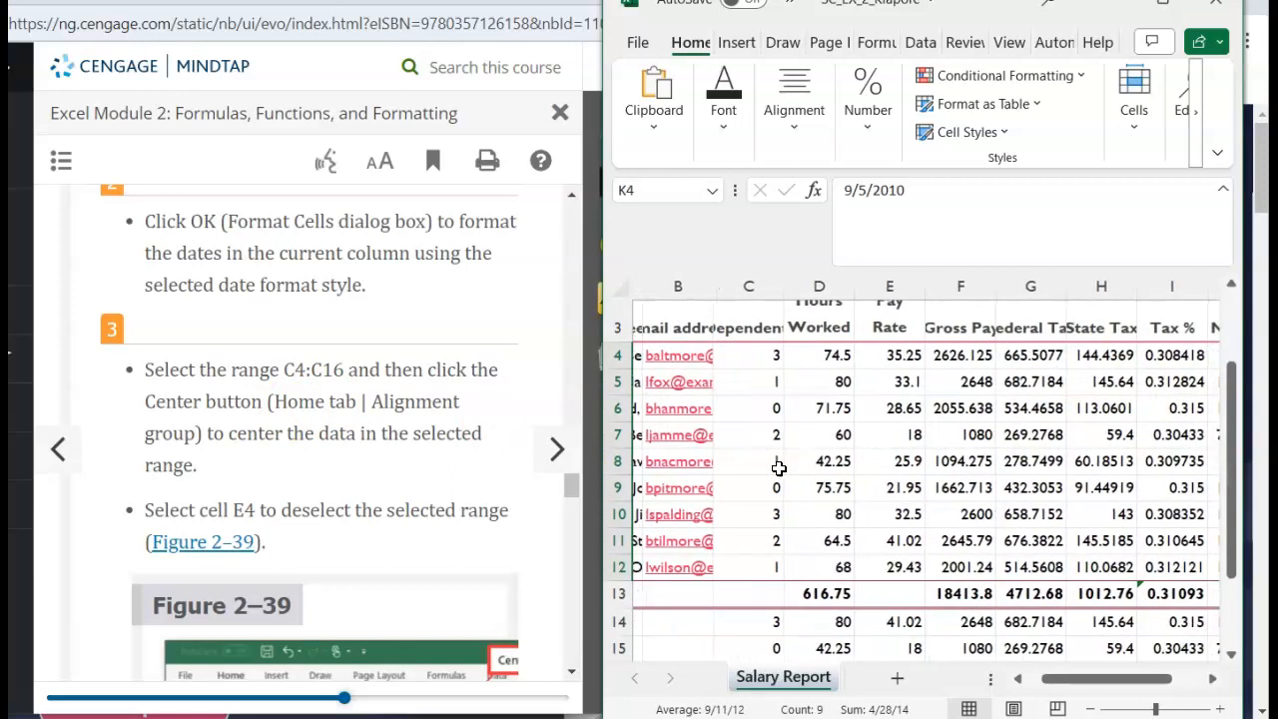
drag(748, 352, 757, 647)
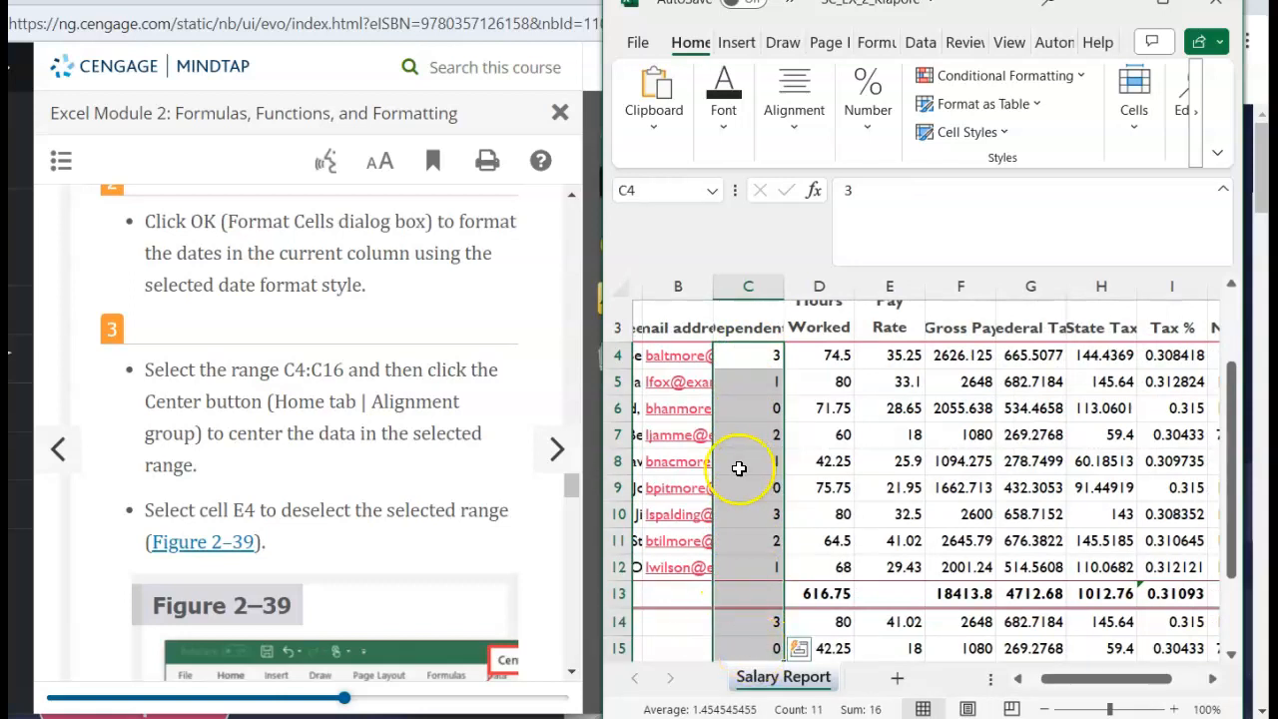
scroll(736, 425, down, 1)
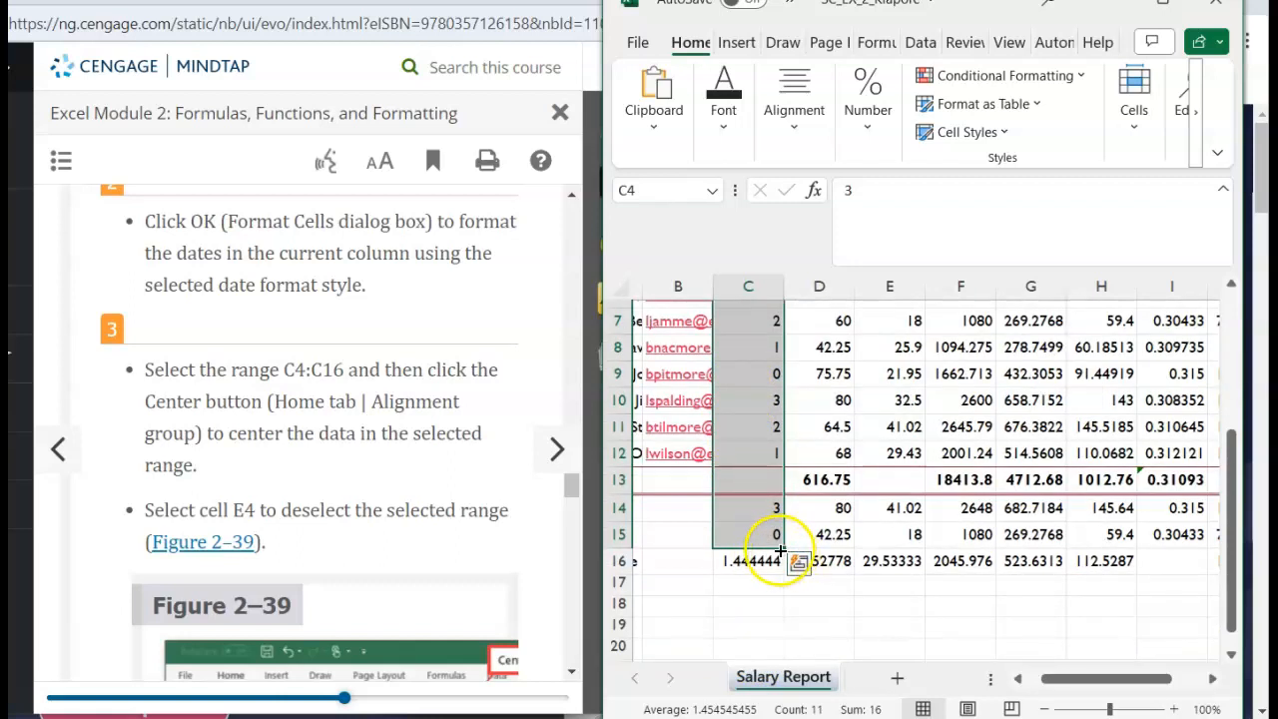
click(756, 517)
drag(761, 561, 750, 426)
scroll(311, 531, down, 1)
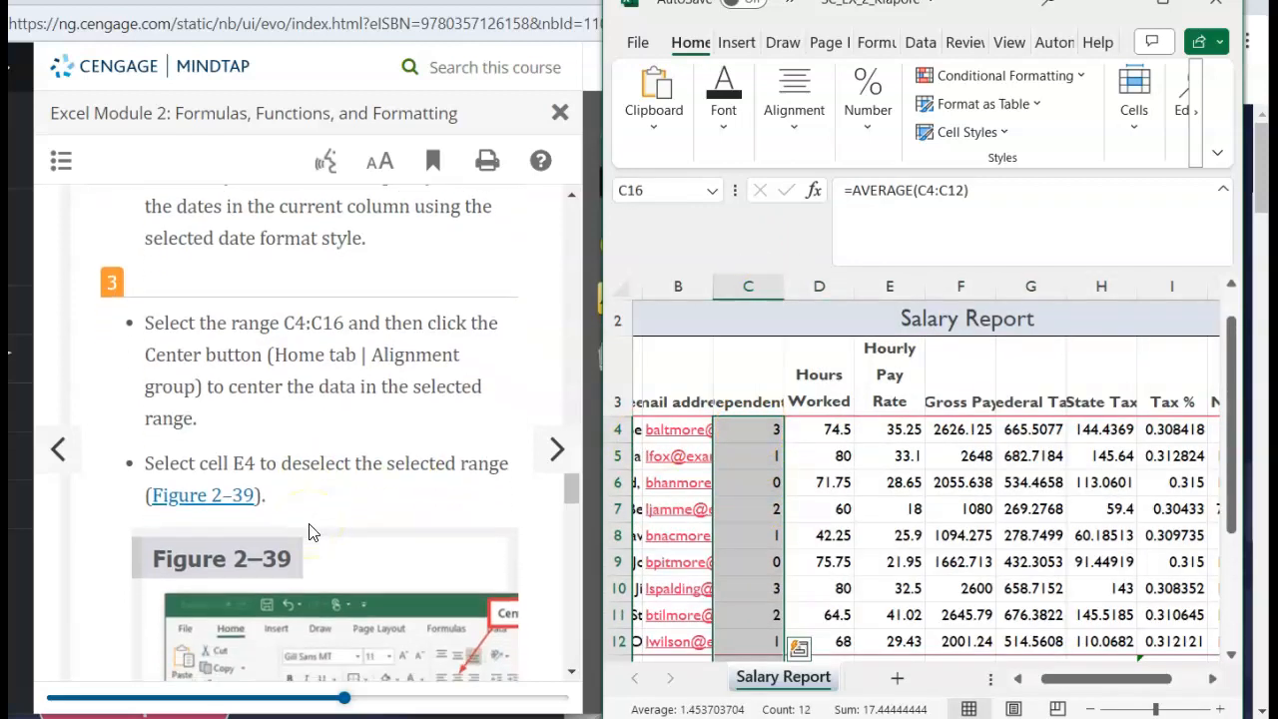
scroll(309, 531, down, 2)
click(809, 120)
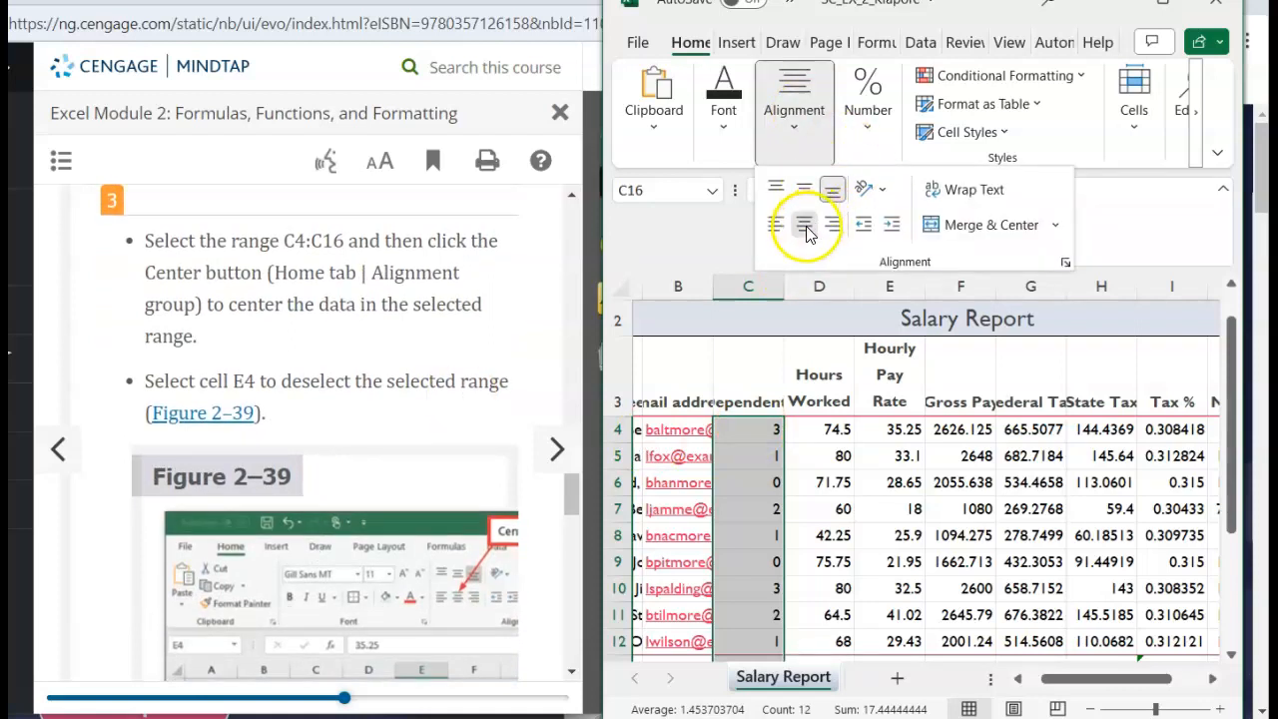
click(807, 226)
scroll(339, 389, down, 1)
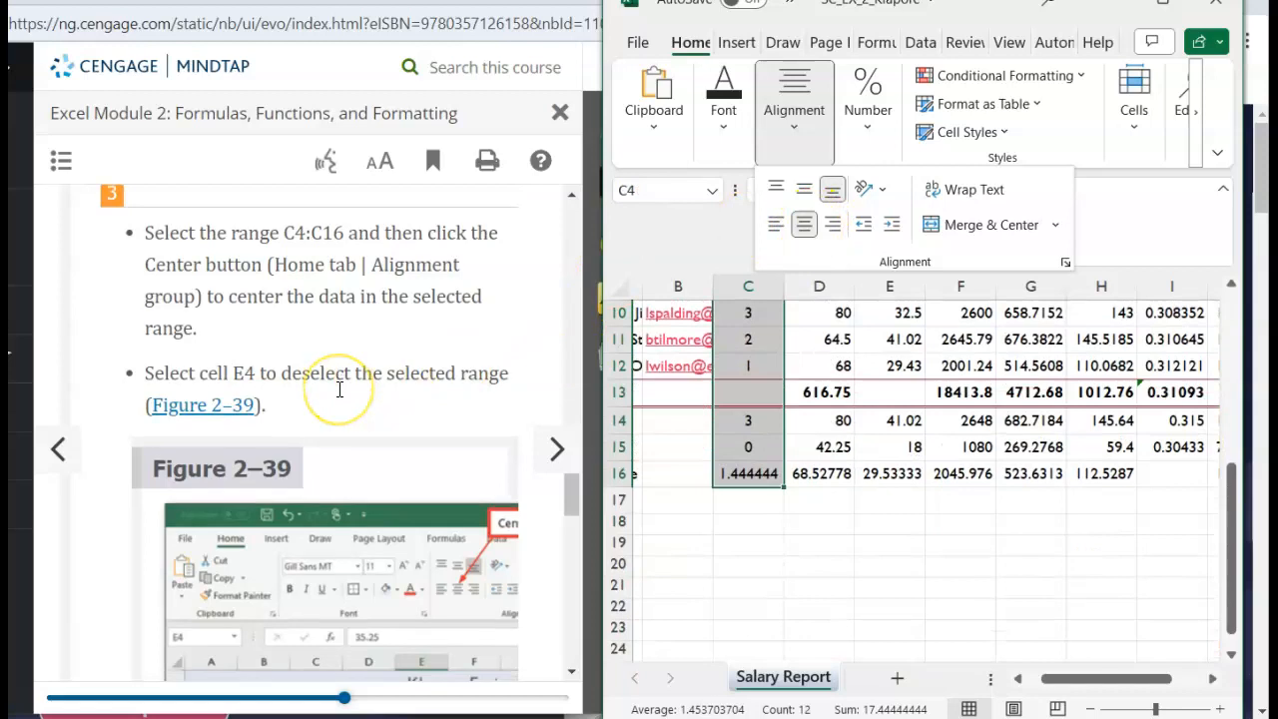
Follow the textbook to Figure 2–39 and select cell E4 to deselect the centered range.
scroll(340, 389, down, 2)
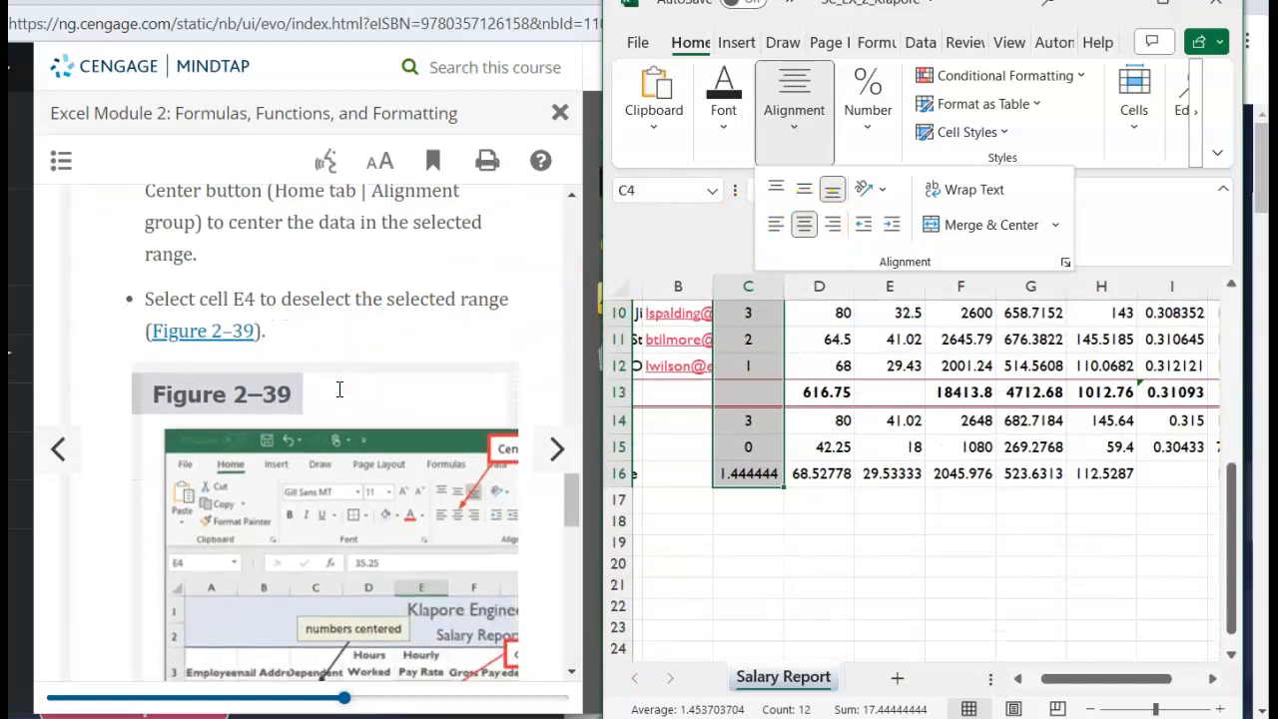
scroll(339, 389, down, 1)
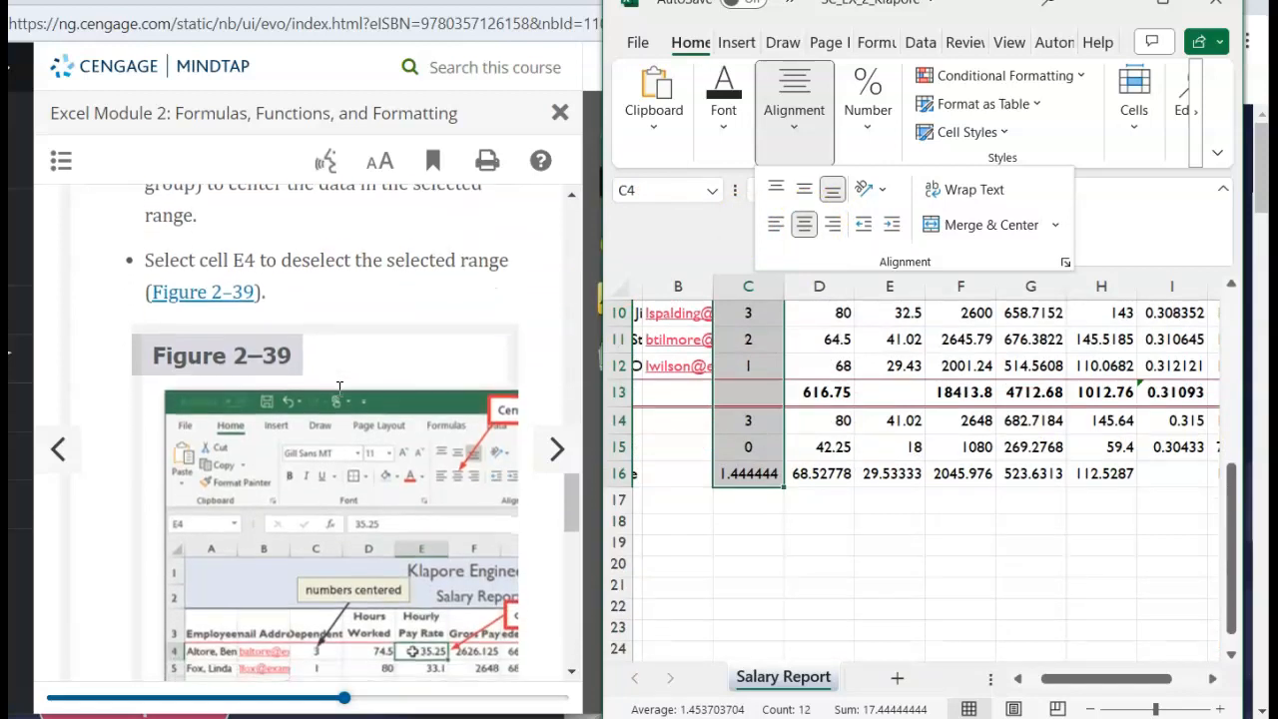
click(811, 511)
scroll(813, 513, up, 3)
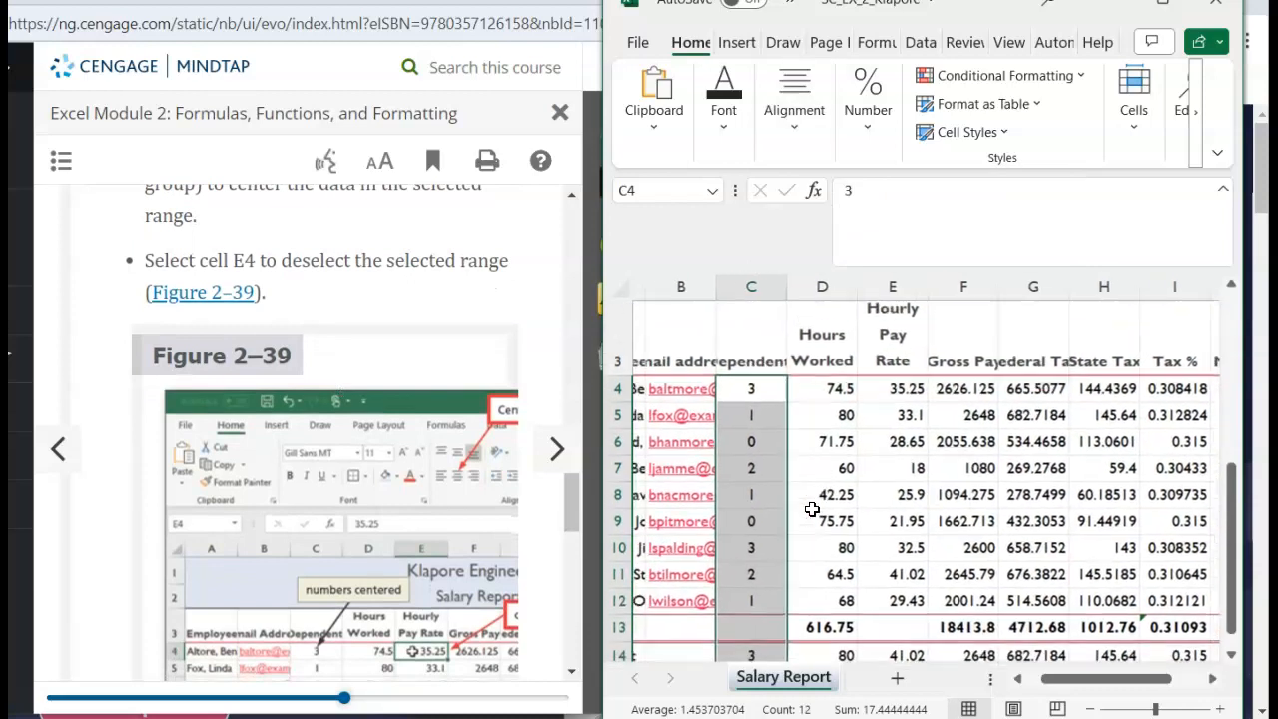
click(911, 372)
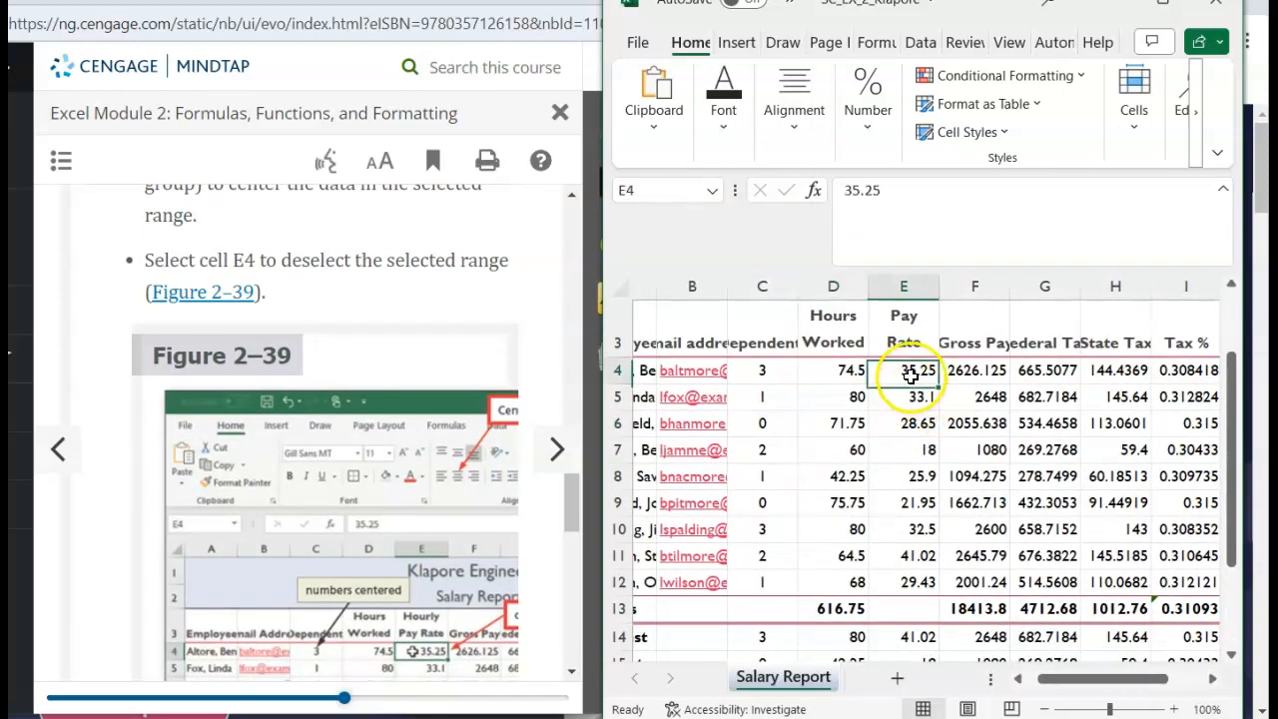
Finish reading the current textbook section, advance to section EX 2-8f on accounting number and comma style formats, and examine its first three steps.
scroll(359, 404, down, 3)
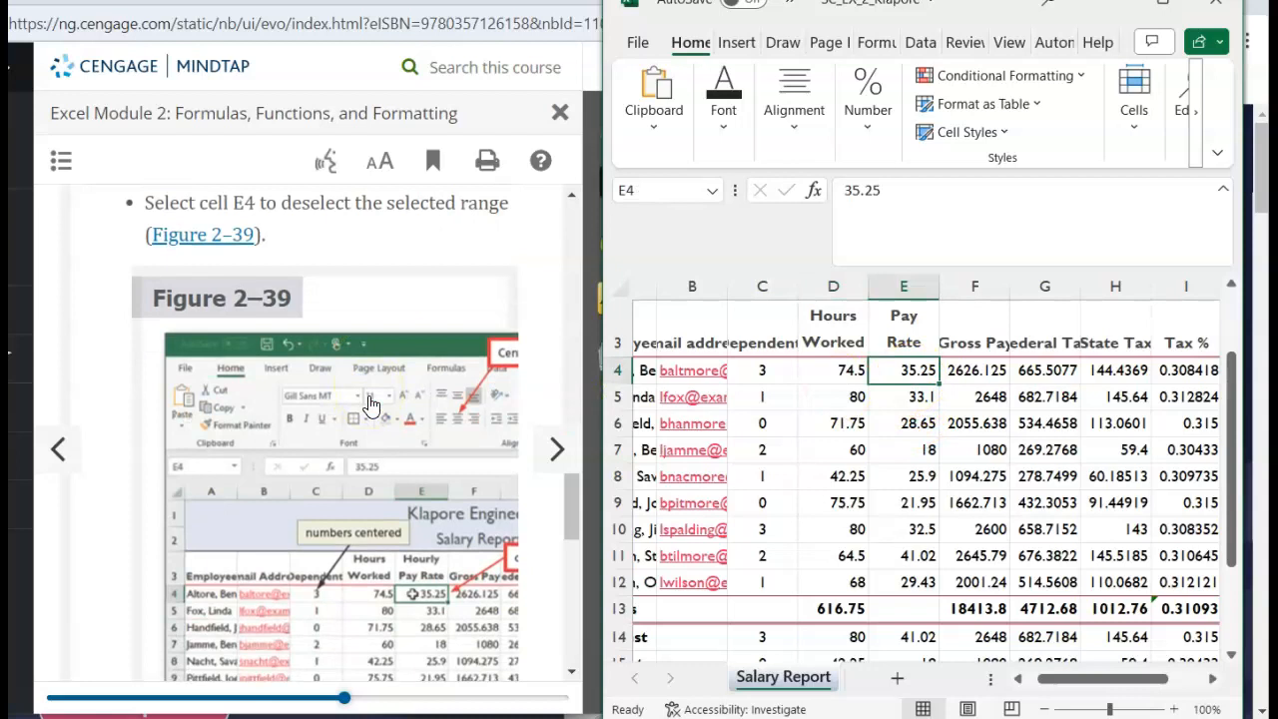
scroll(370, 404, down, 1)
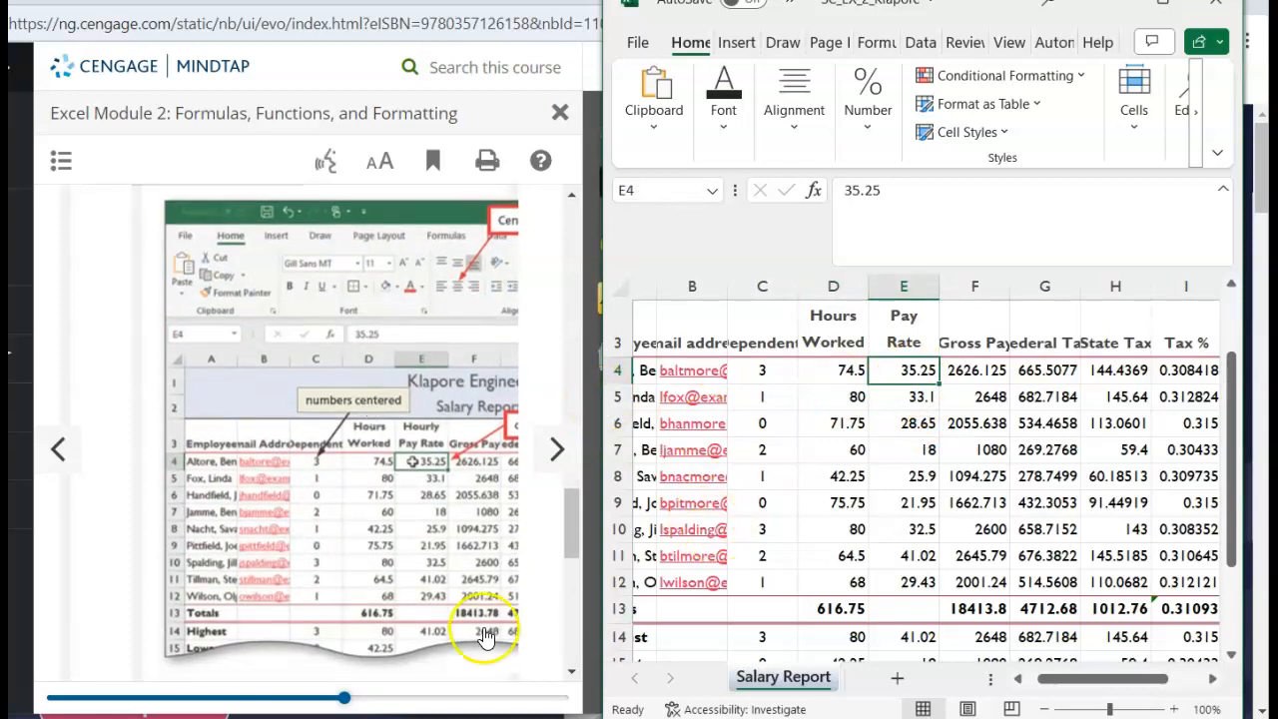
scroll(489, 654, down, 2)
scroll(487, 649, down, 3)
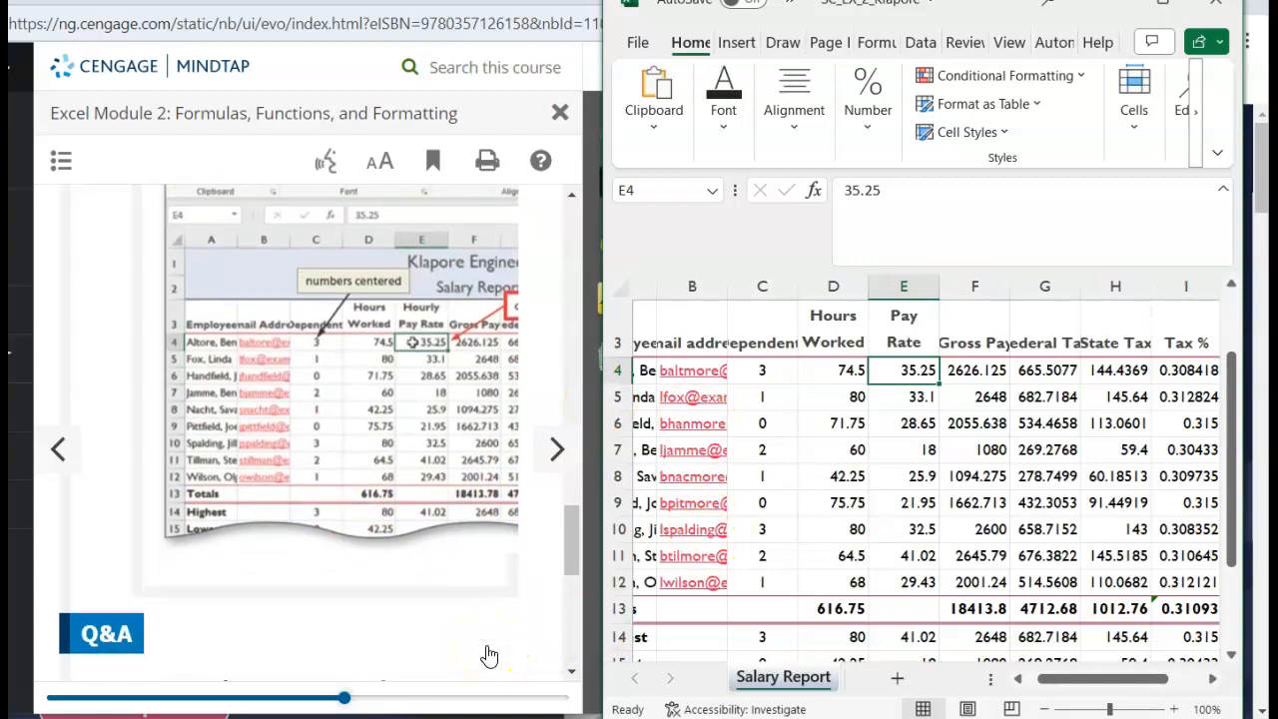
scroll(485, 644, down, 3)
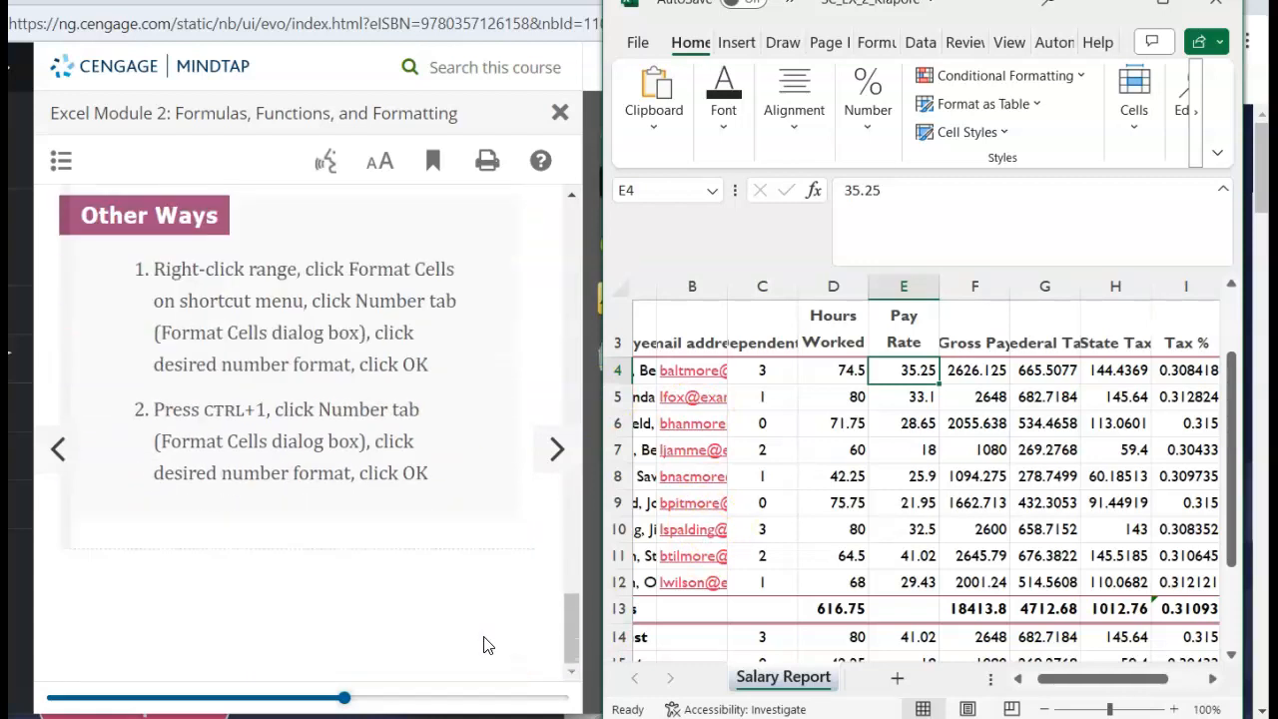
click(555, 450)
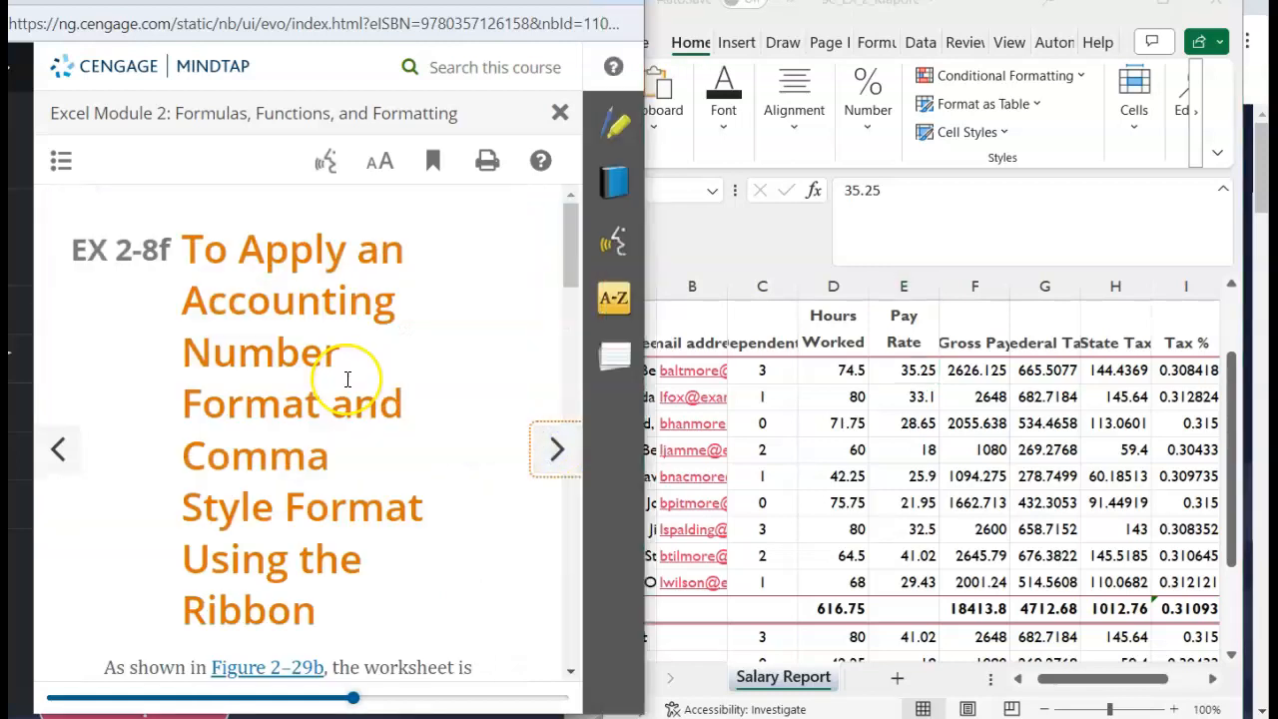
scroll(348, 379, down, 10)
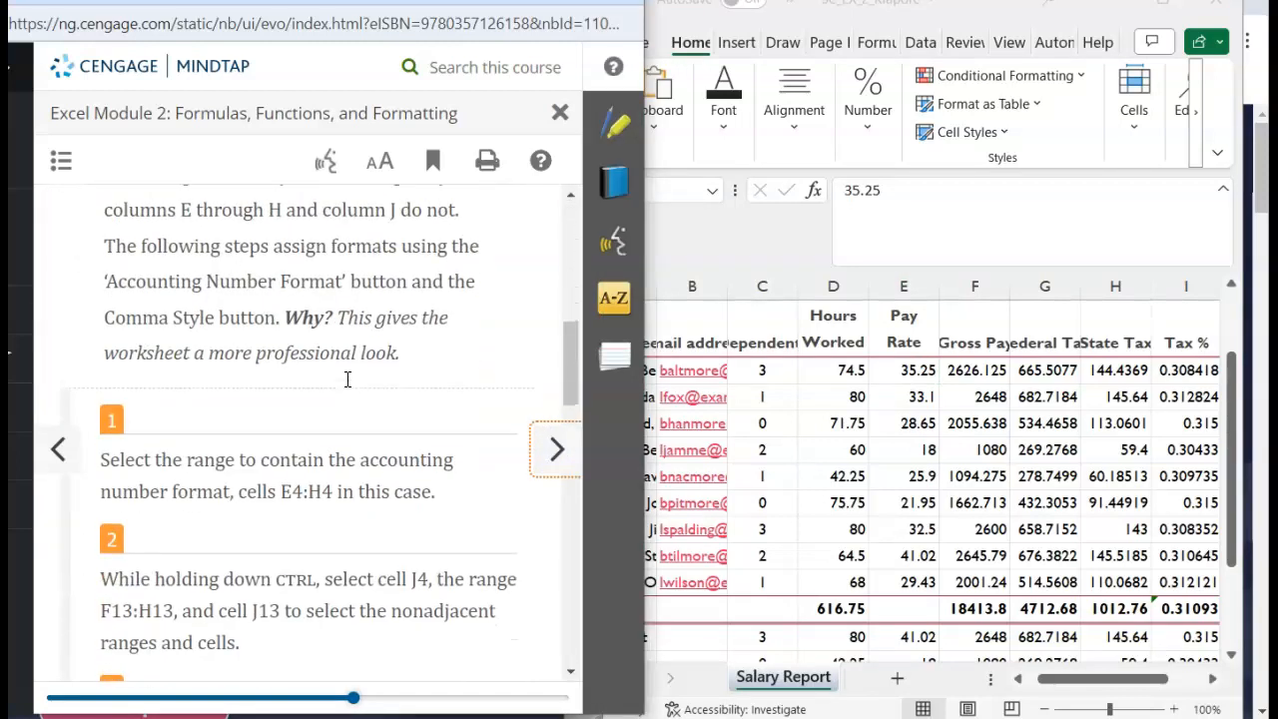
scroll(348, 387, down, 3)
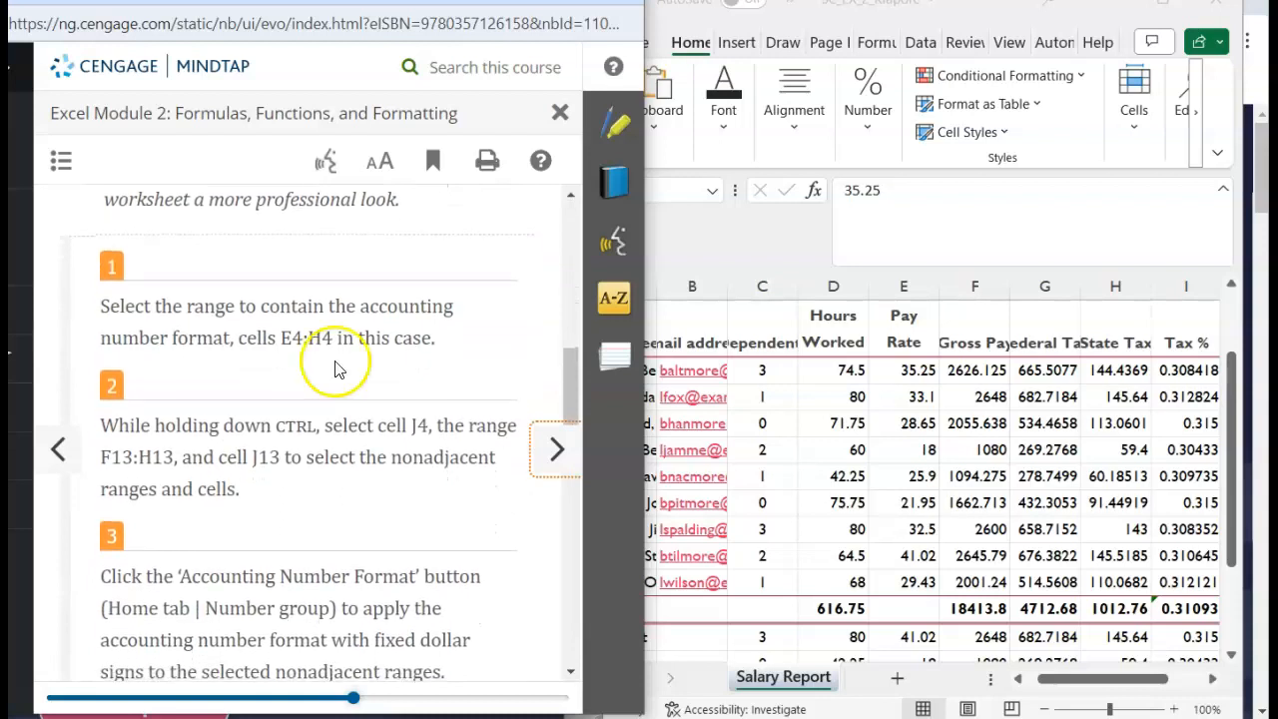
scroll(343, 379, down, 1)
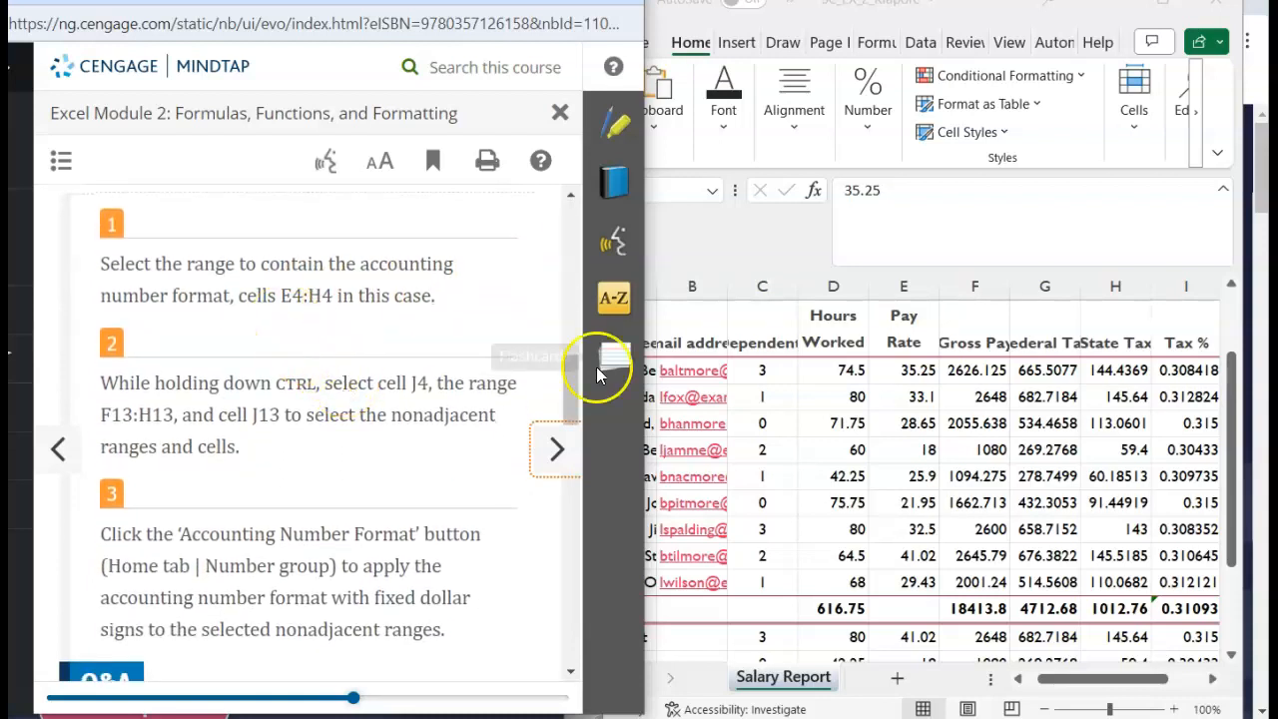
Format the range E4:H4 with the Accounting number format, using two decimal places and the $ symbol.
click(897, 373)
drag(906, 373, 1110, 374)
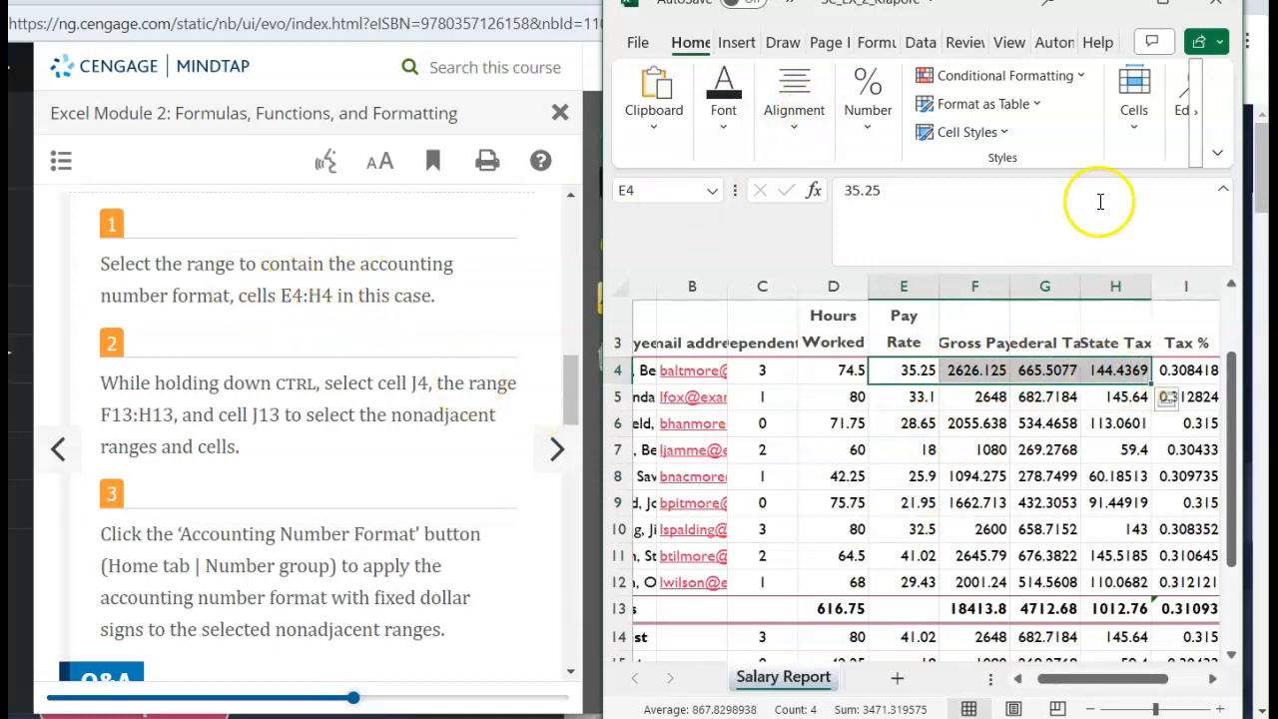
click(871, 140)
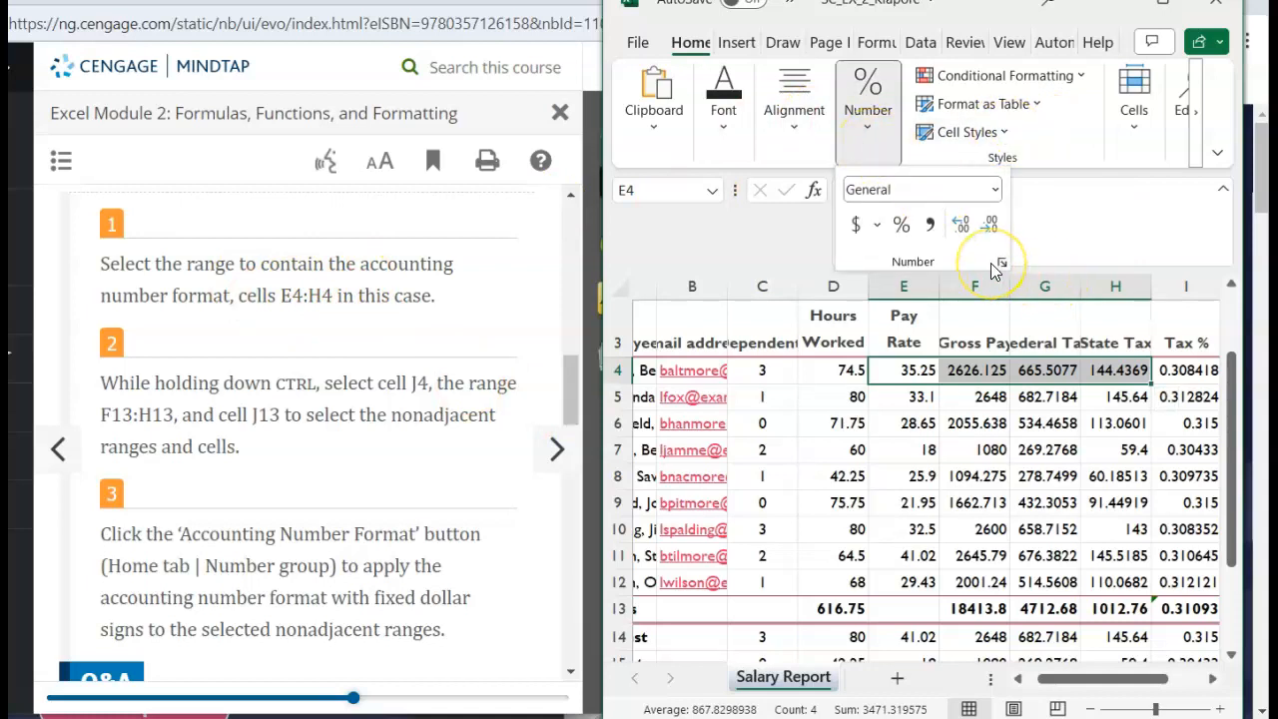
click(1002, 262)
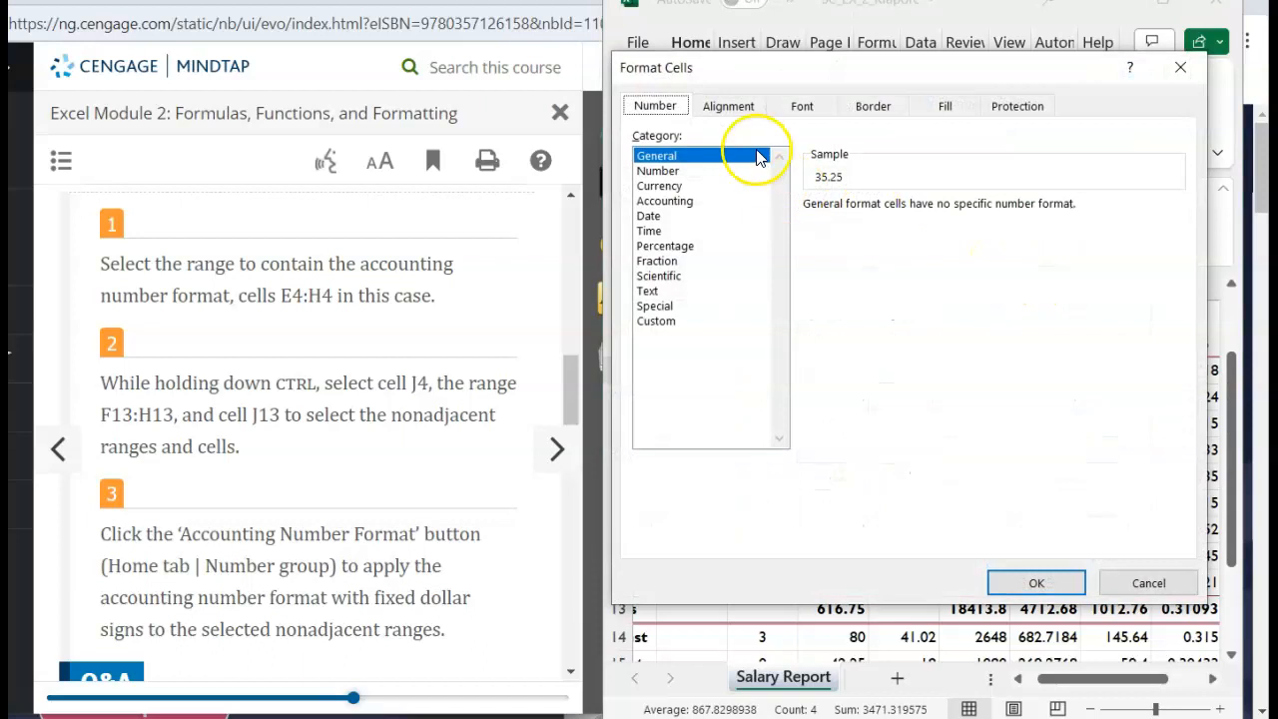
click(667, 203)
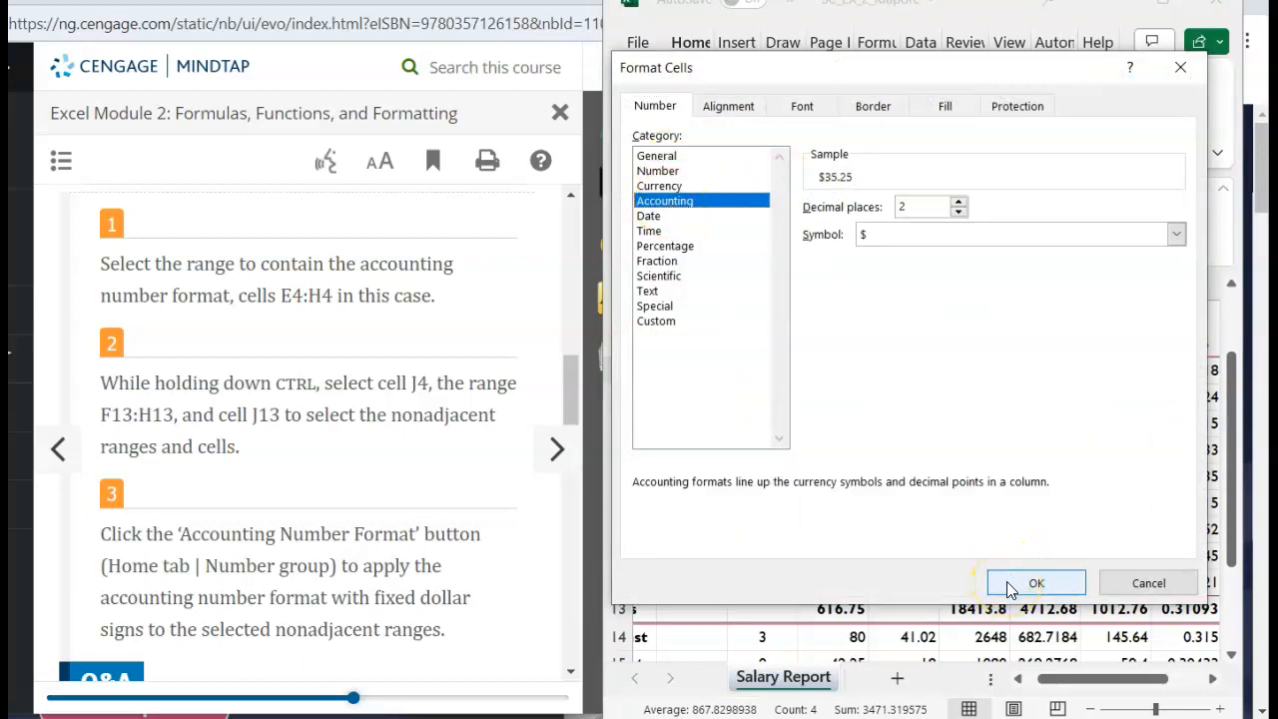
click(1035, 583)
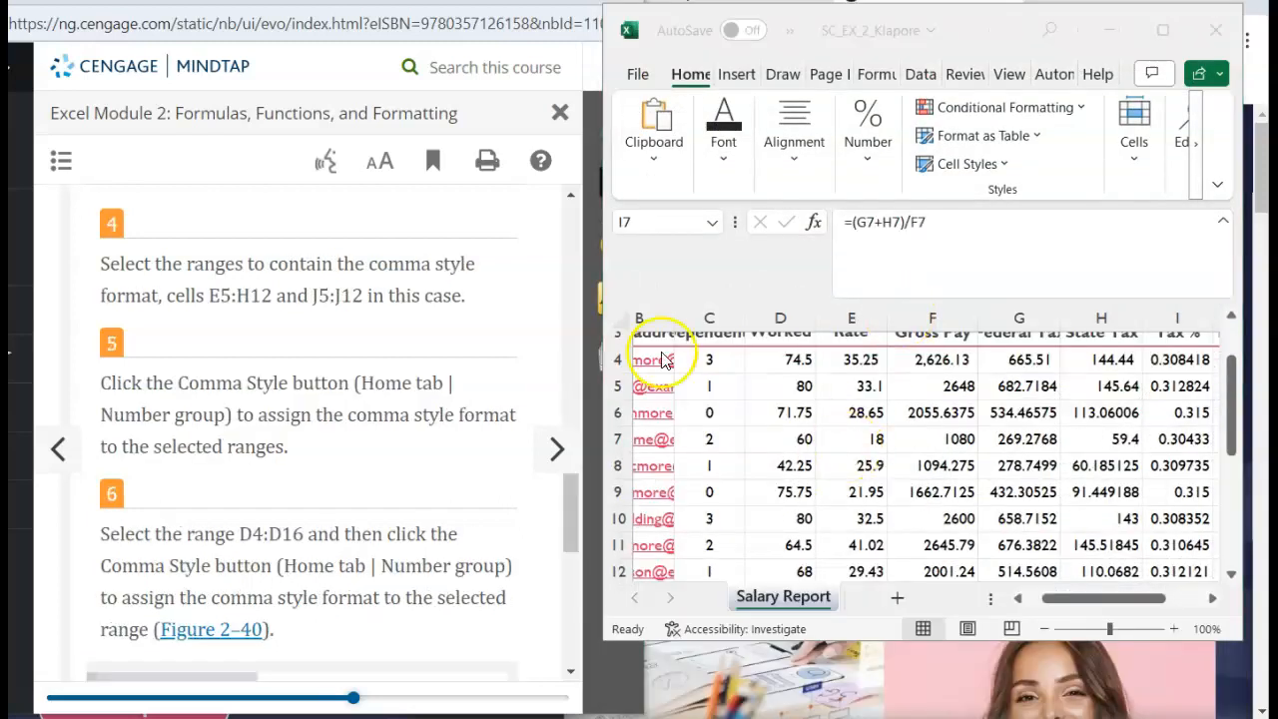
Apply the comma style format to the nonadjacent ranges E5:H12 and J5:J12 of the Salary Report sheet.
click(851, 363)
mouse_move(847, 362)
mouse_down()
mouse_move(863, 564)
mouse_move(977, 556)
mouse_move(964, 542)
mouse_move(870, 542)
mouse_move(847, 359)
mouse_up()
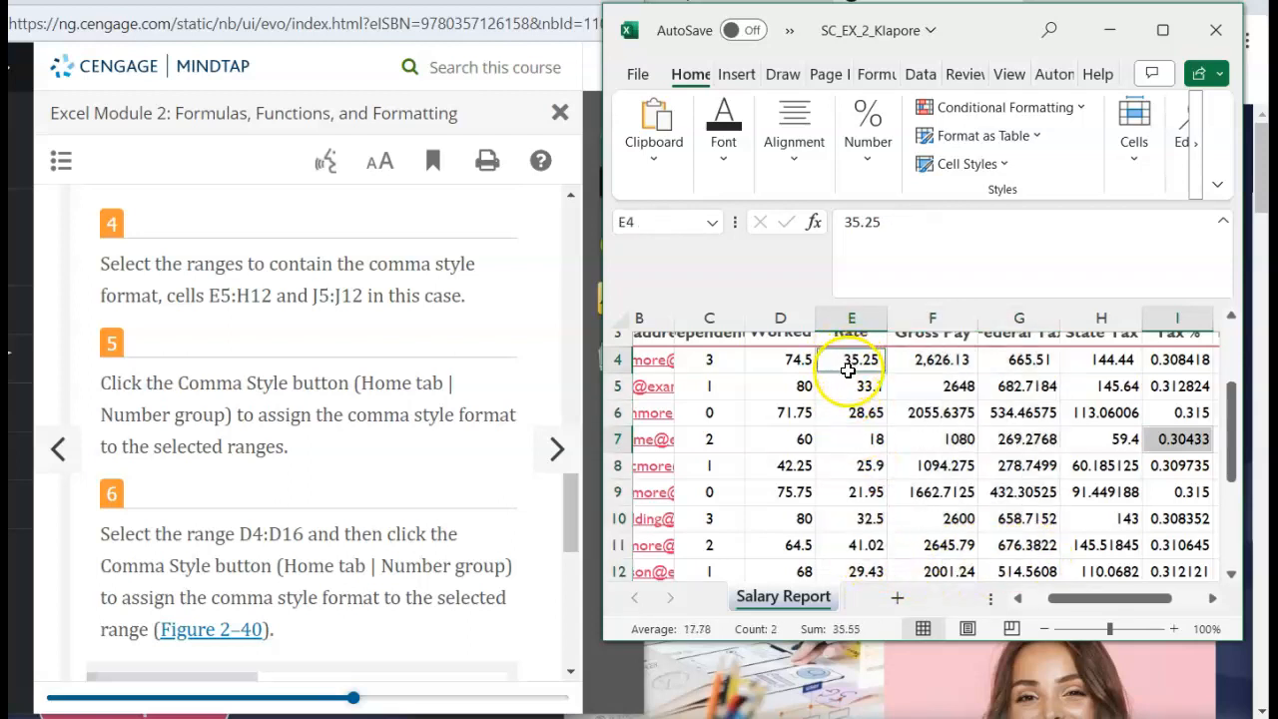
click(846, 386)
drag(847, 386, 1085, 448)
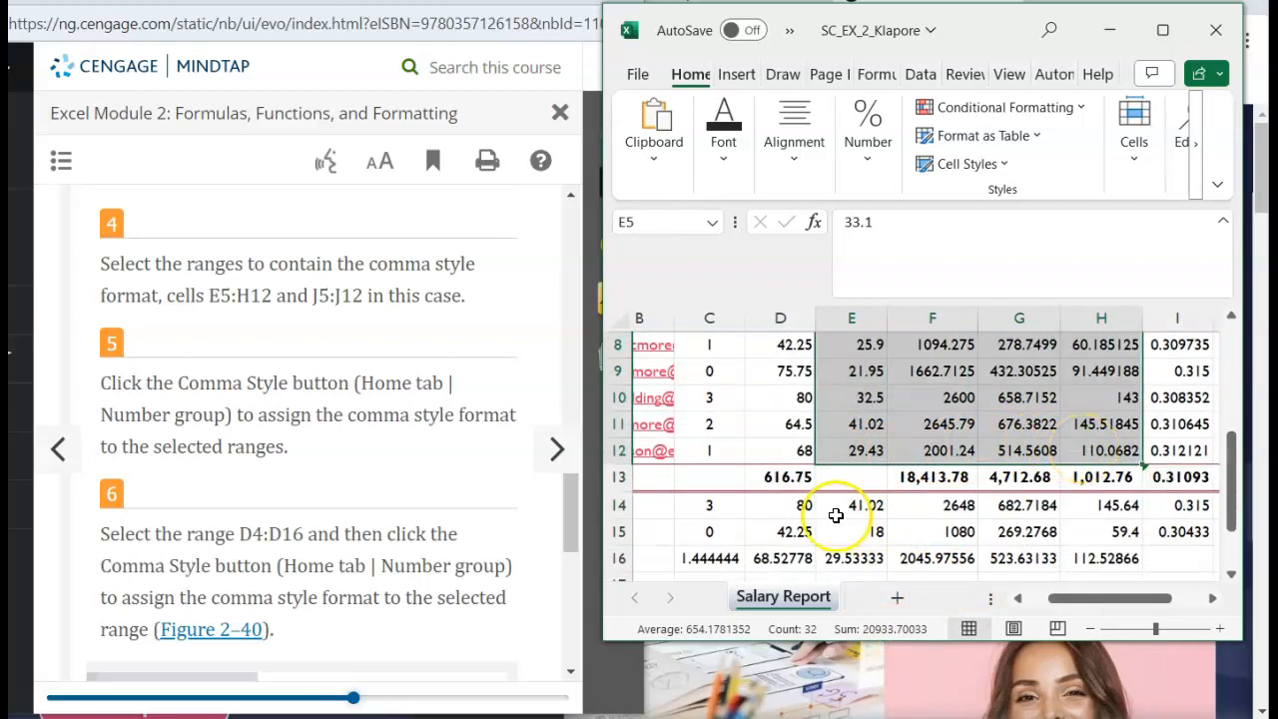
scroll(849, 514, right, 5)
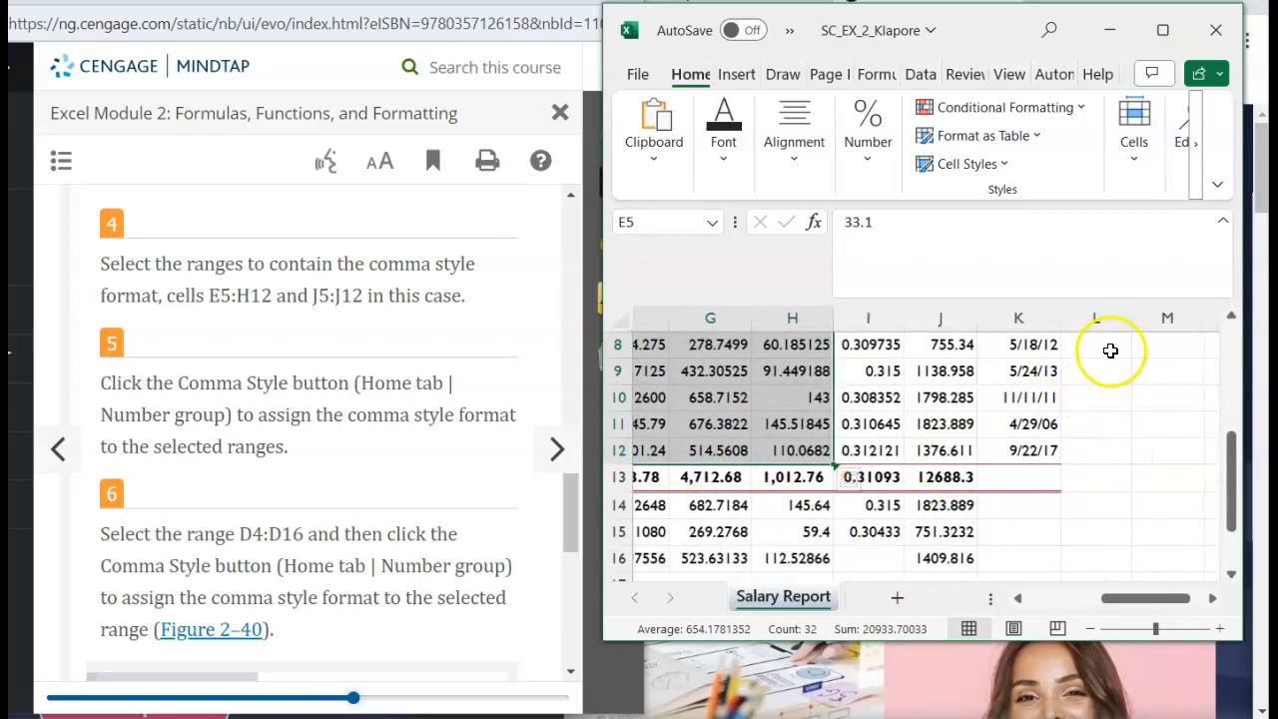
scroll(1111, 350, up, 2)
drag(950, 403, 929, 474)
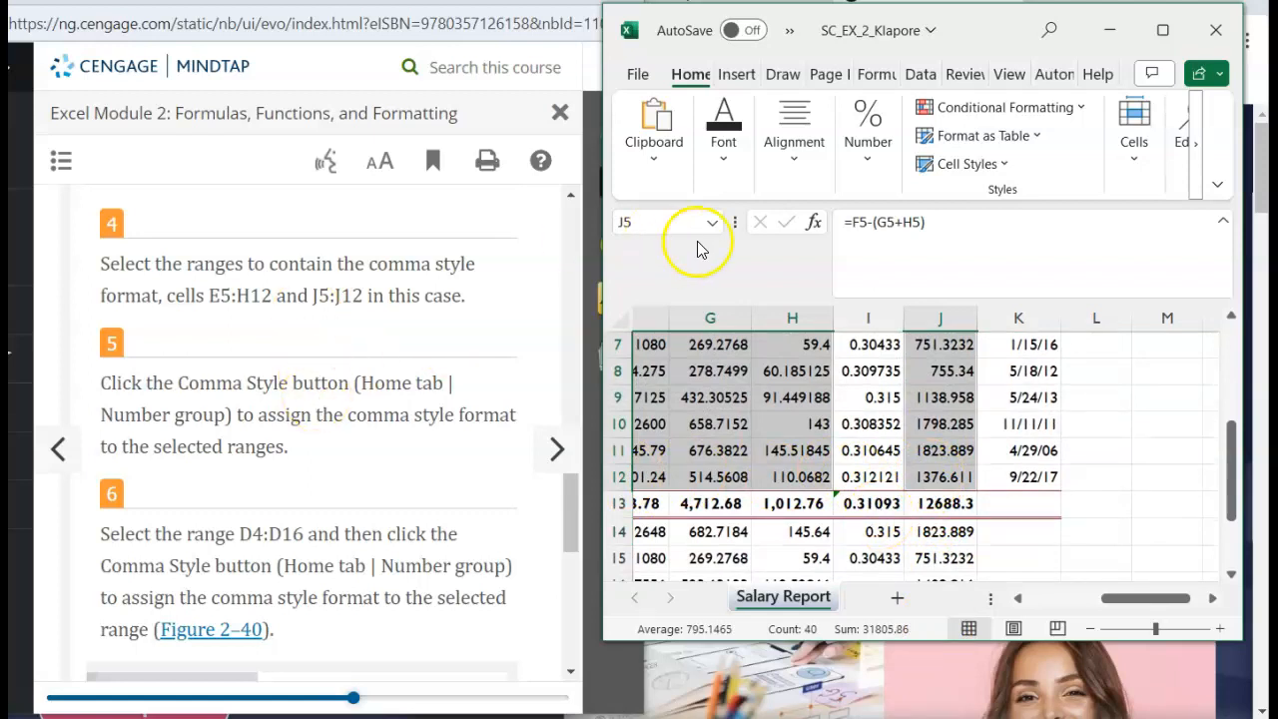
click(883, 170)
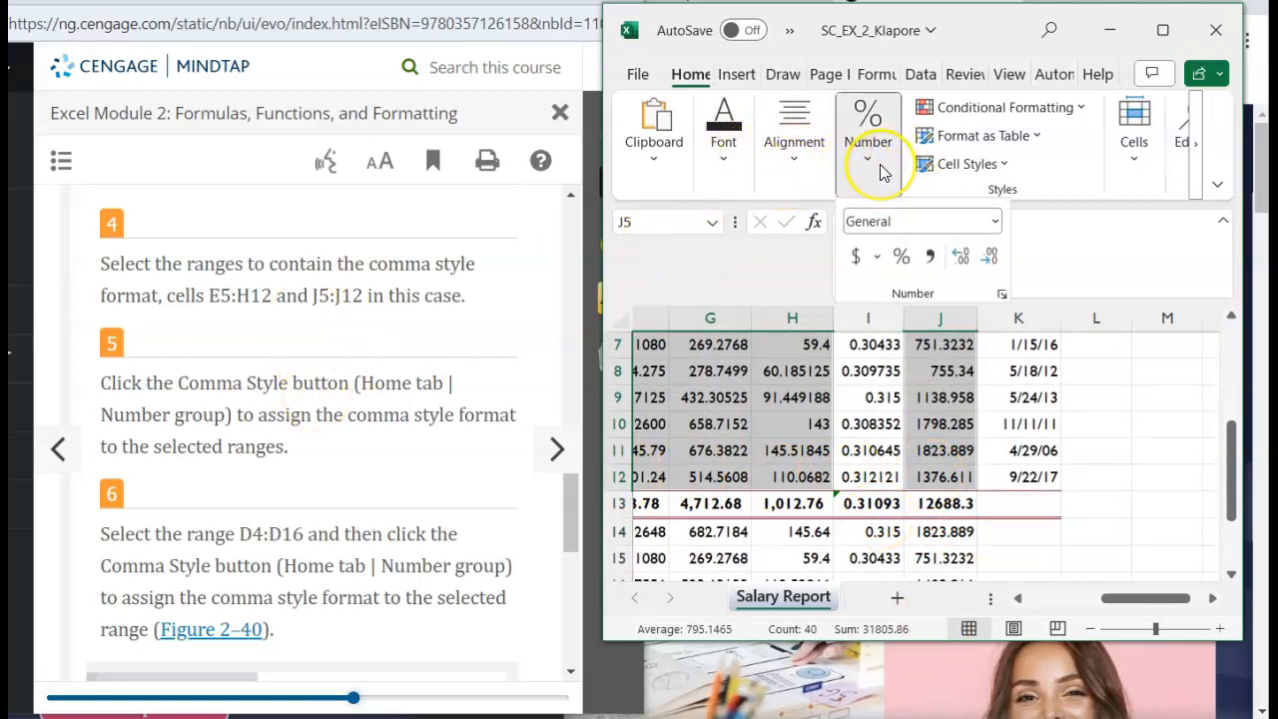
click(930, 261)
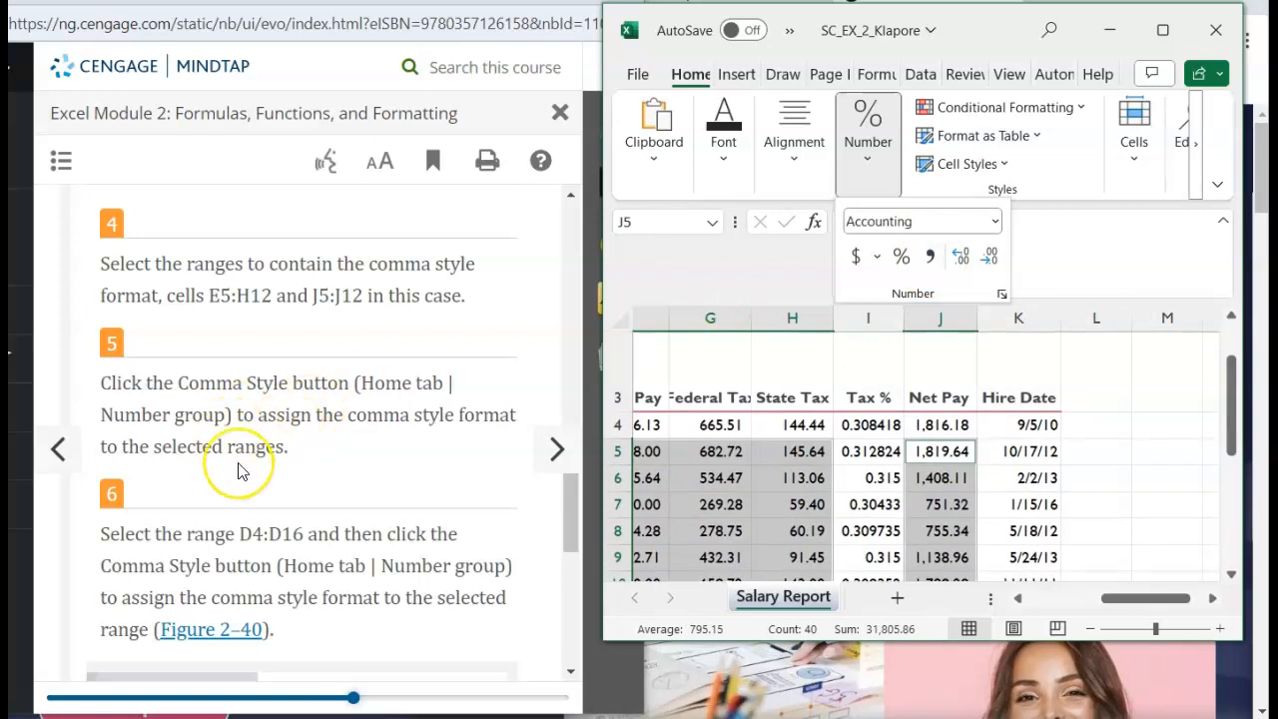
Read step 6 in the textbook and apply the comma style format to the range D4:D16.
scroll(242, 466, down, 3)
scroll(239, 471, down, 3)
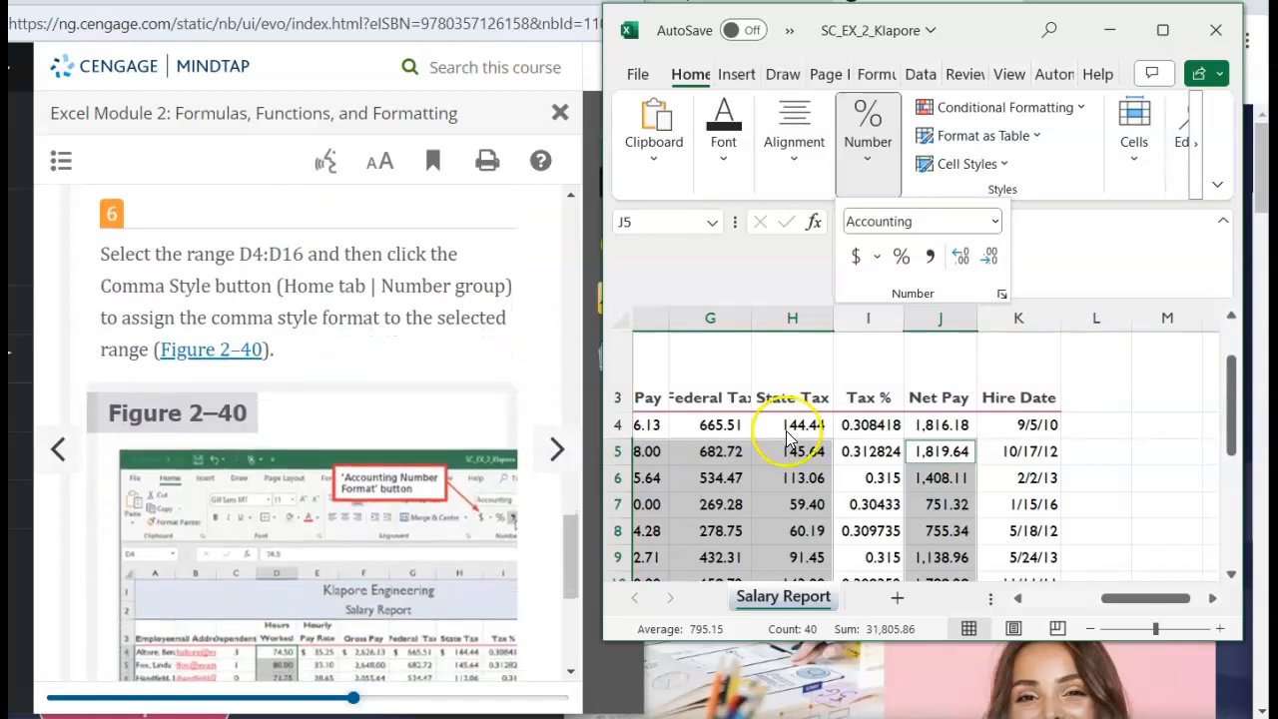
key(Escape)
scroll(789, 436, left, 5)
scroll(788, 433, down, 1)
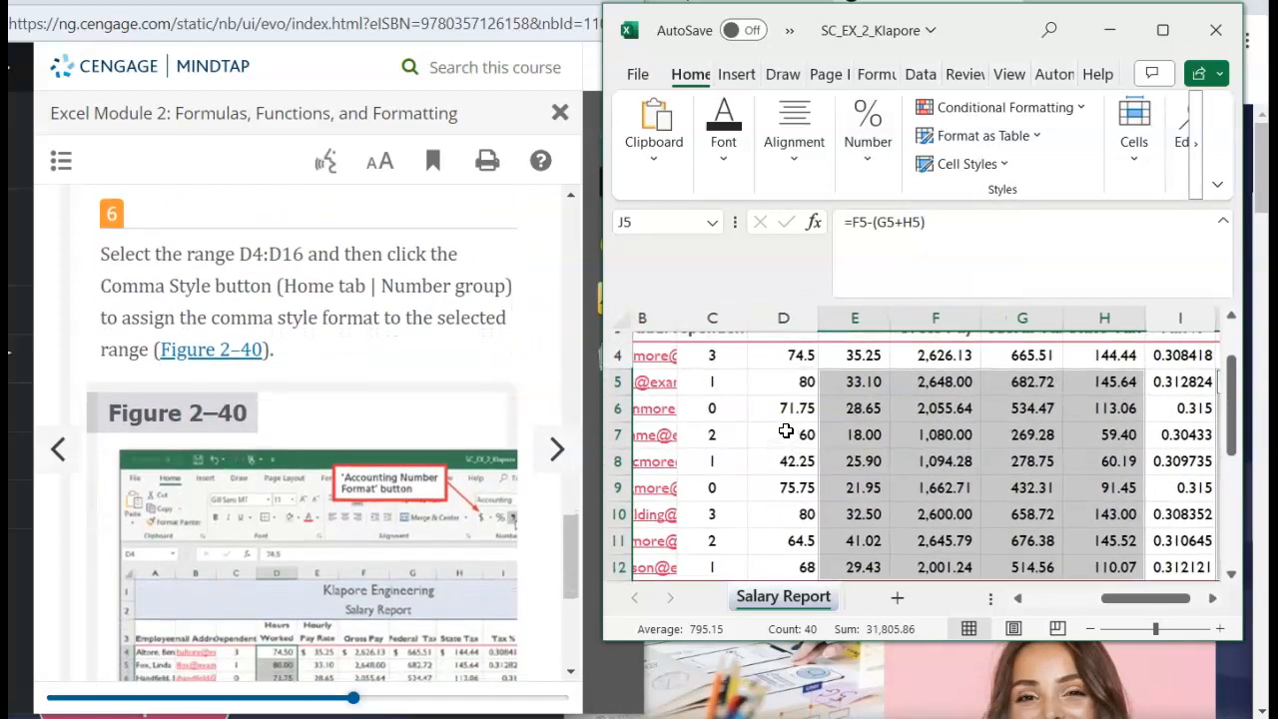
click(784, 354)
drag(781, 373, 773, 529)
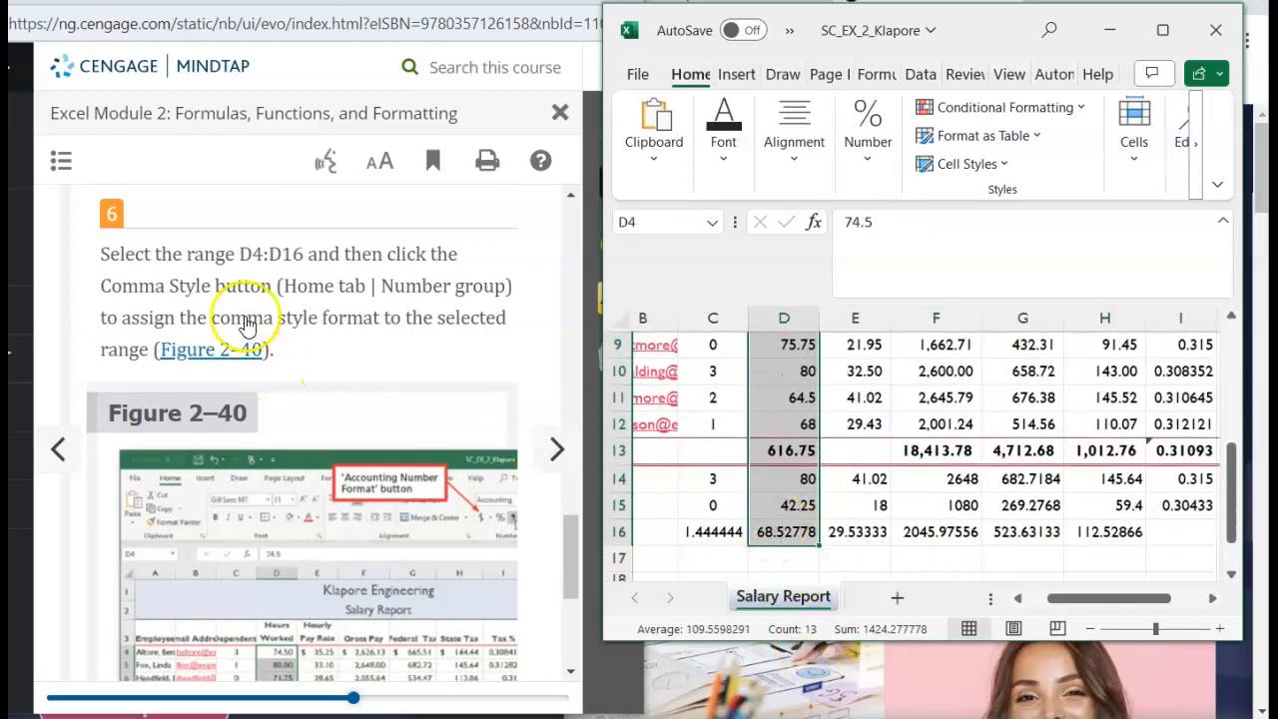
click(870, 160)
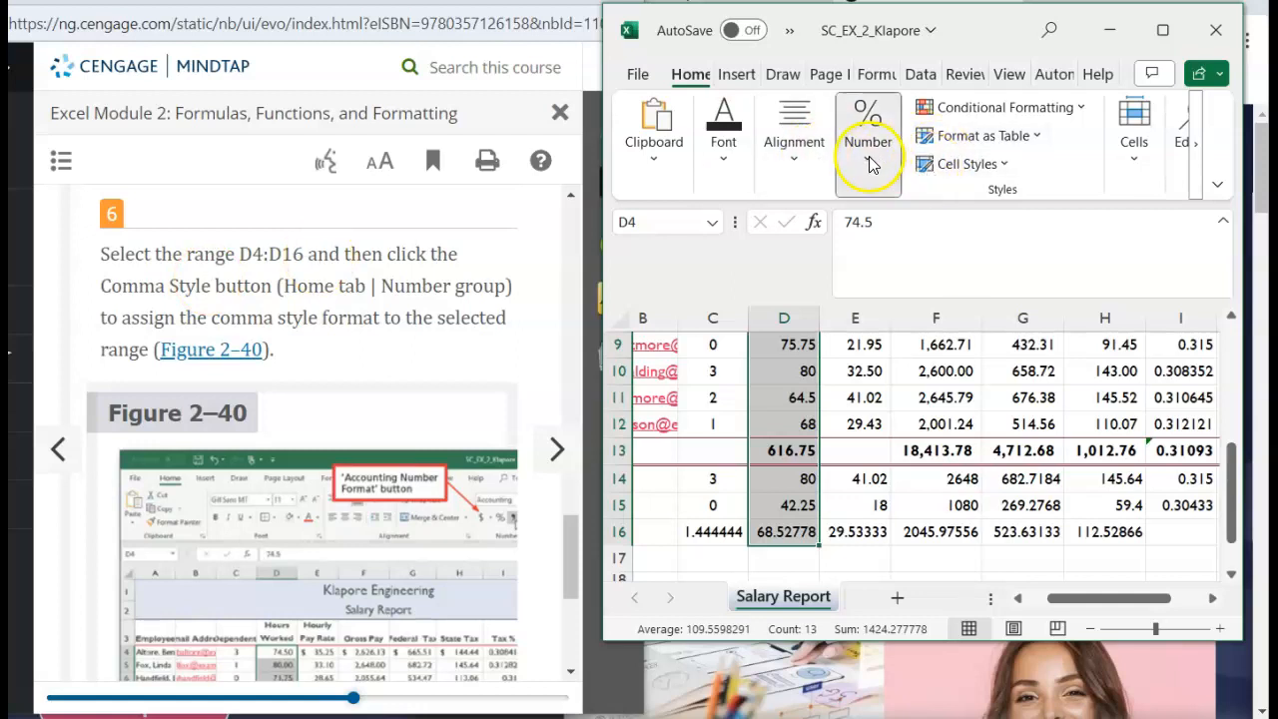
click(931, 257)
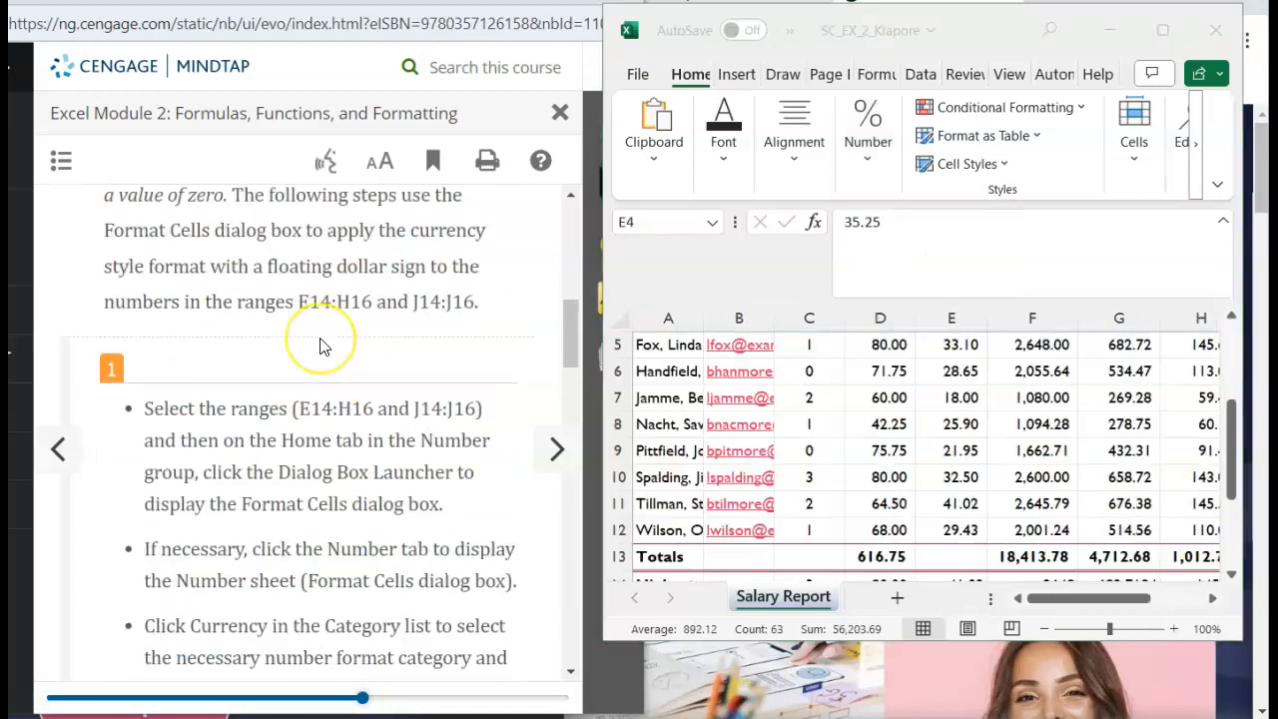
Skim the textbook's currency style instructions, return to the previous section, and reread its accounting and comma style steps through step 6.
scroll(323, 339, up, 3)
scroll(322, 345, up, 2)
scroll(321, 346, down, 2)
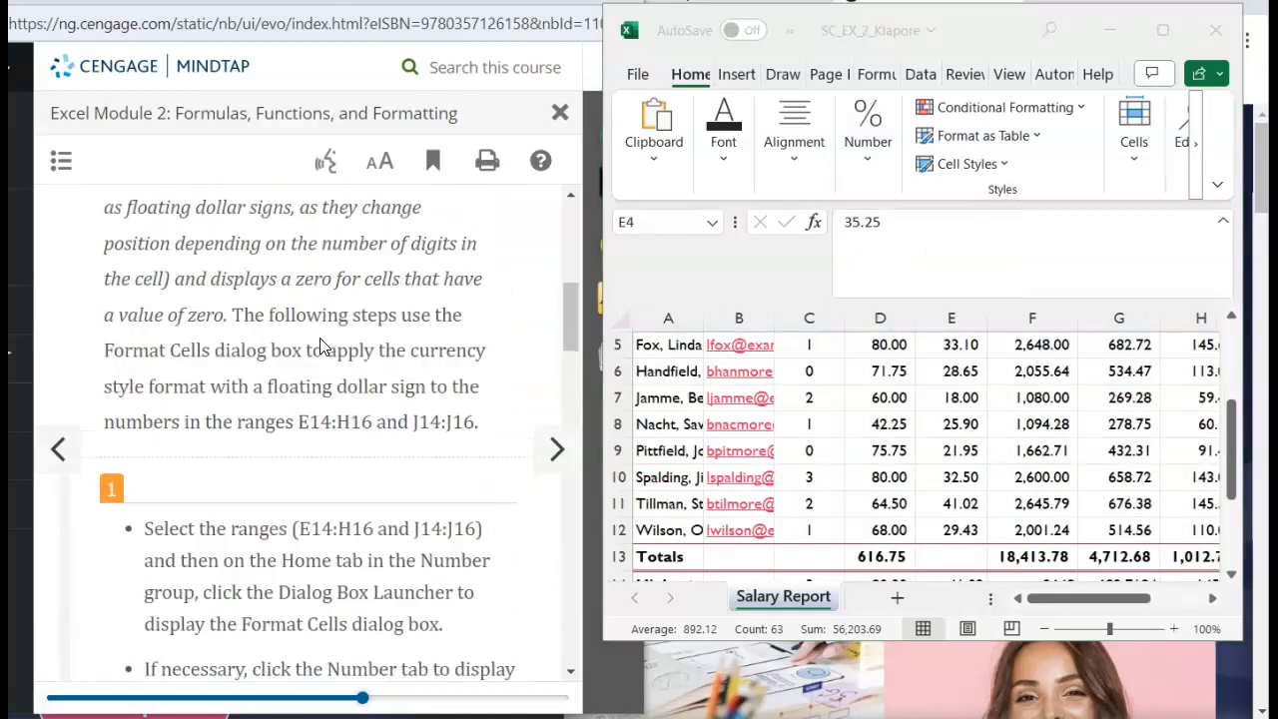
click(58, 450)
scroll(240, 512, down, 10)
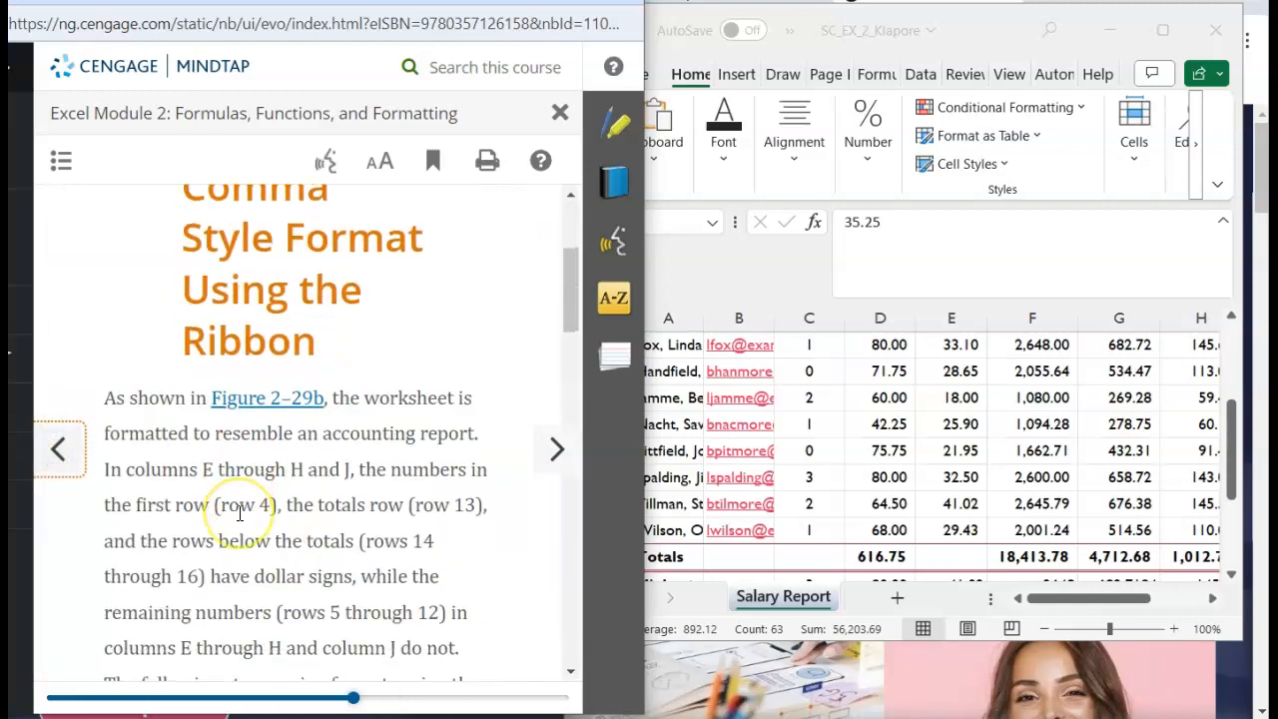
scroll(239, 513, down, 4)
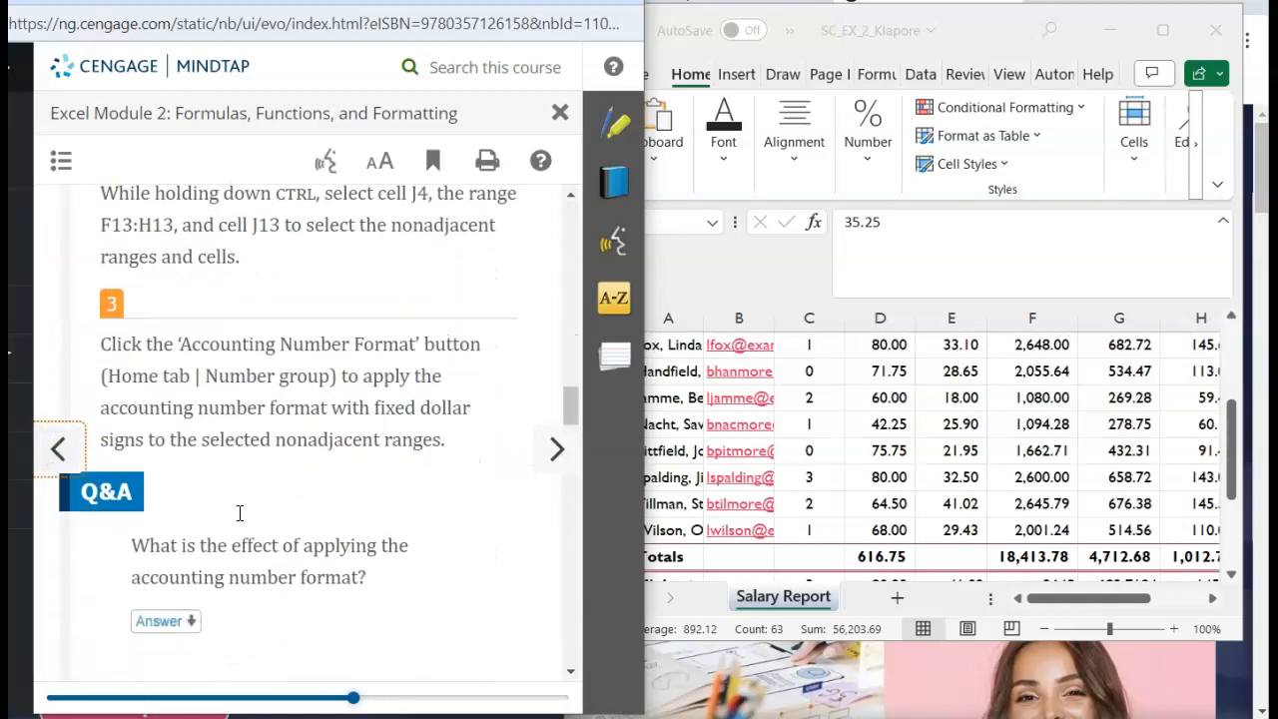
scroll(240, 519, down, 3)
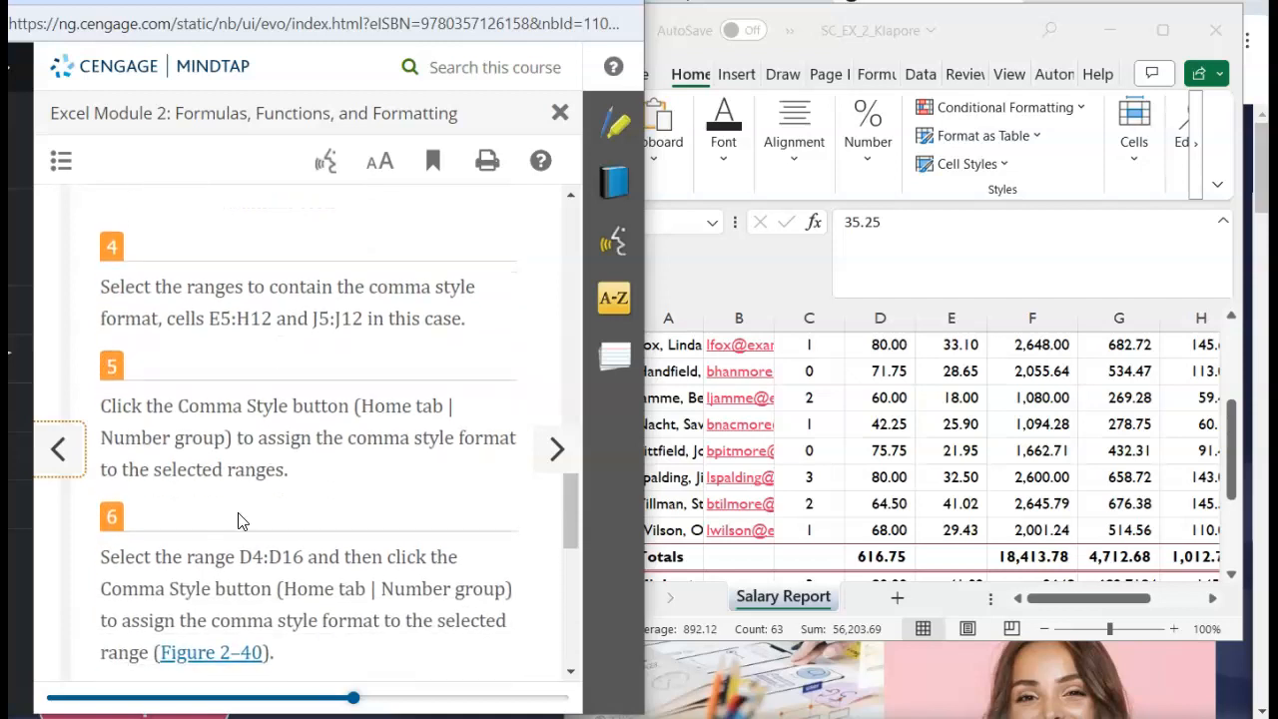
scroll(240, 519, down, 4)
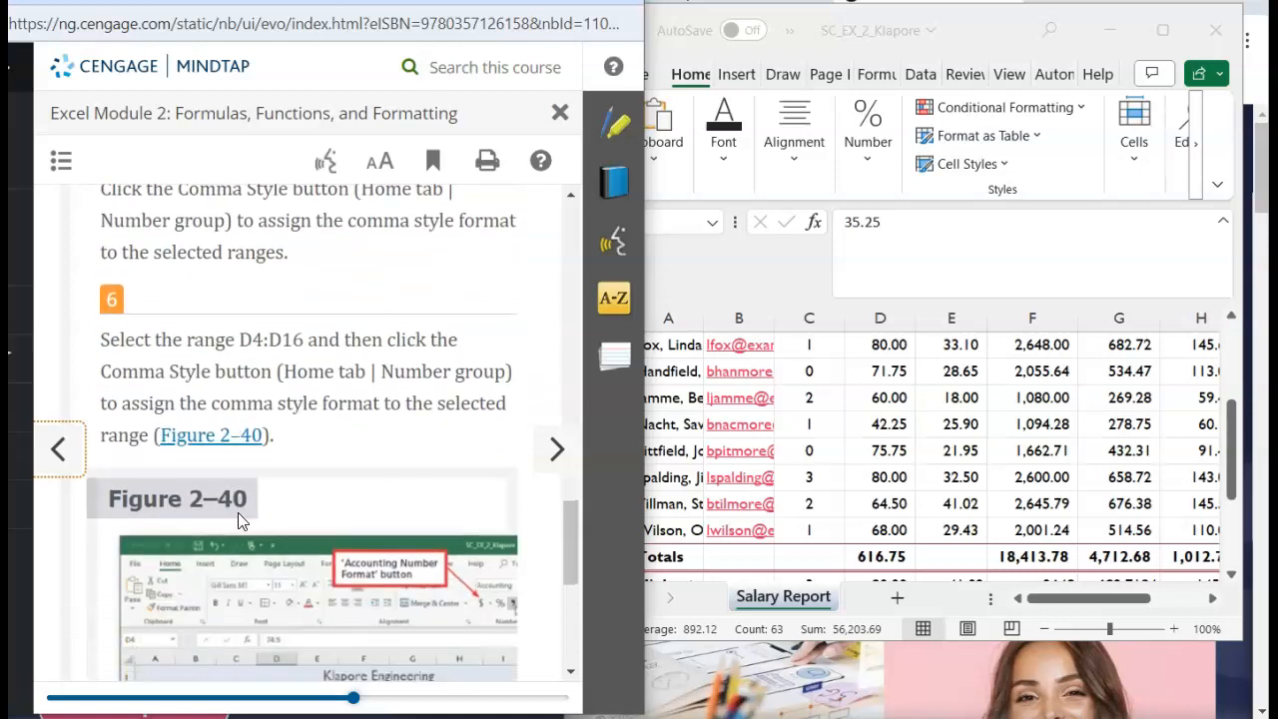
scroll(238, 520, down, 6)
scroll(237, 521, up, 5)
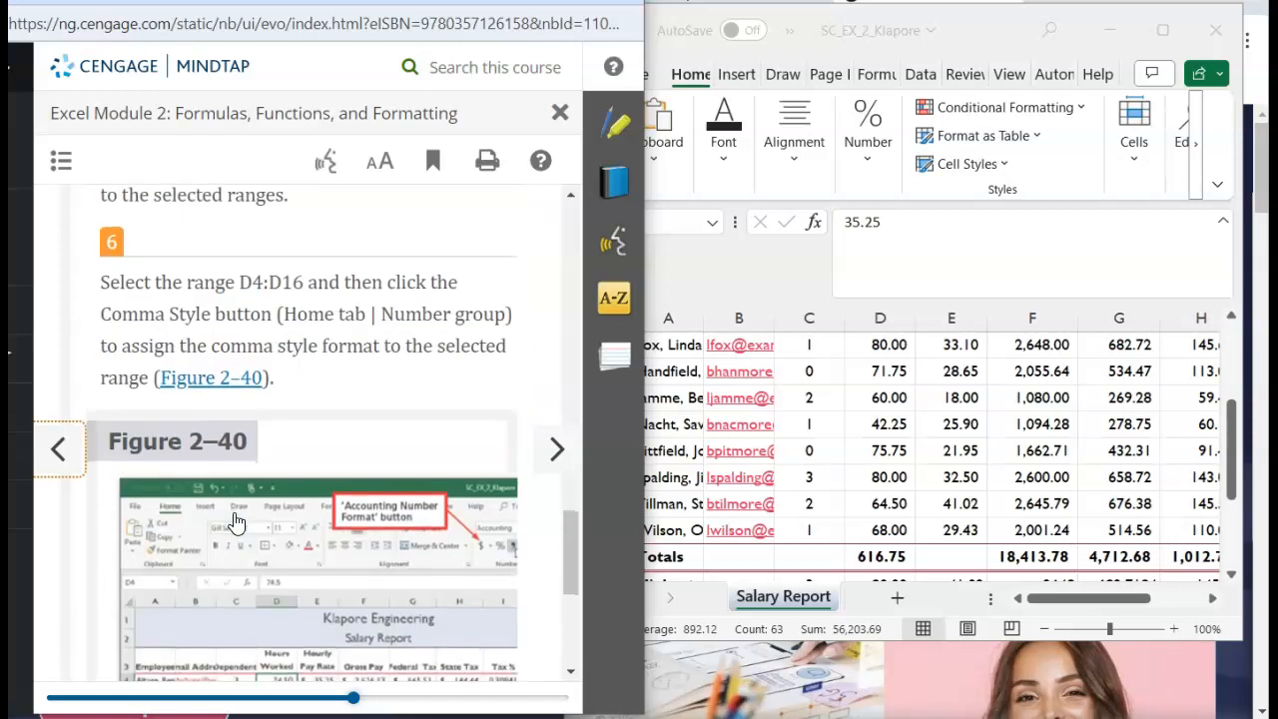
scroll(237, 521, up, 1)
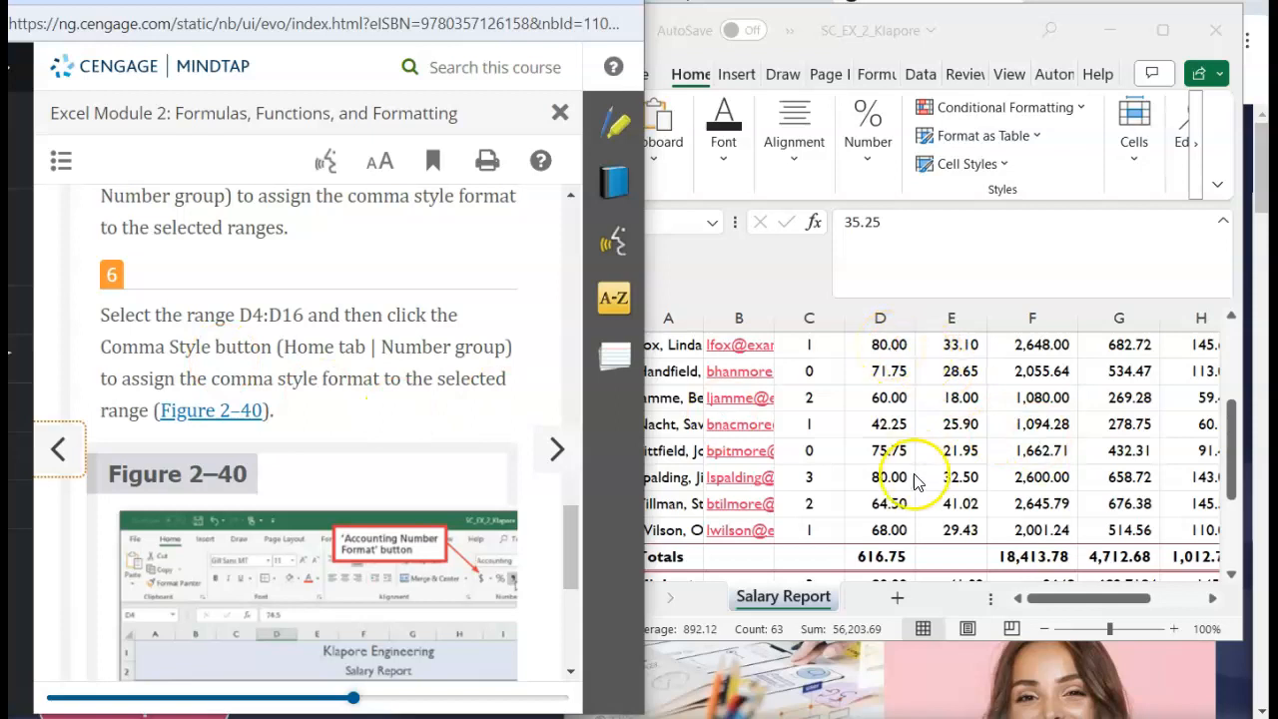
Compare the number formats in the Salary Report's pay, tax and totals cells with the textbook's Figure 2–40.
scroll(946, 418, up, 2)
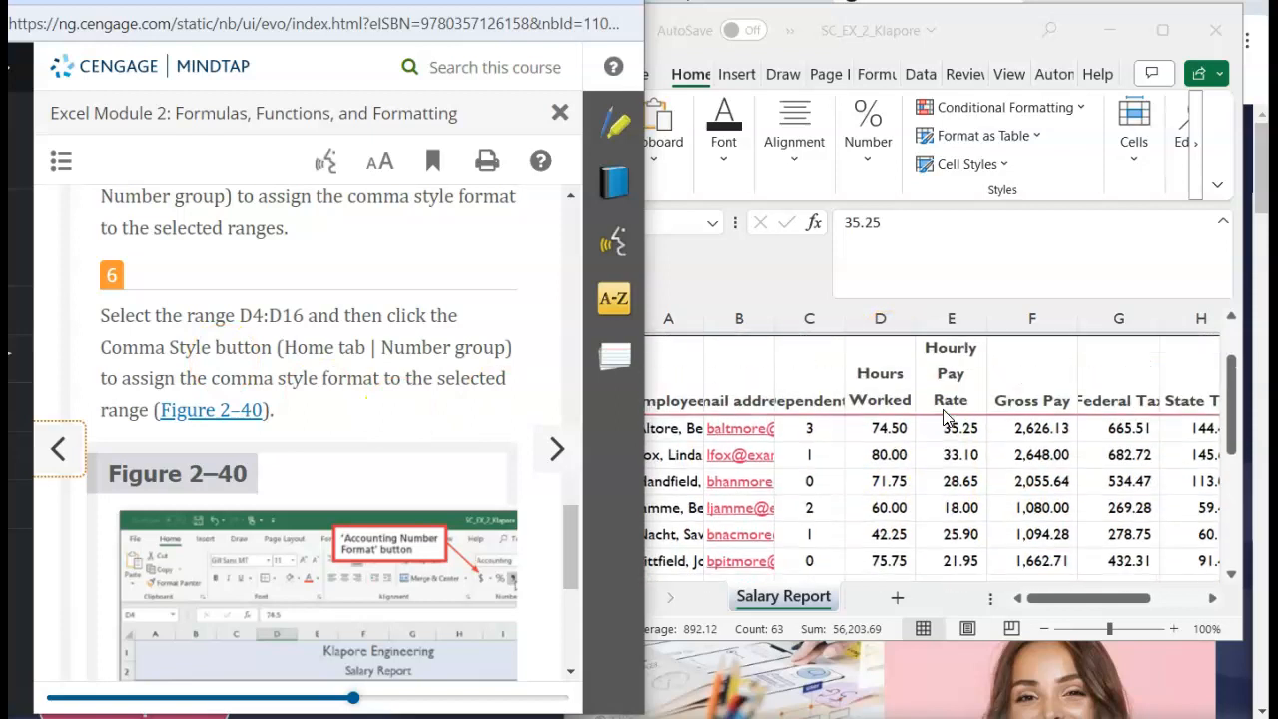
scroll(947, 418, down, 1)
scroll(947, 418, right, 3)
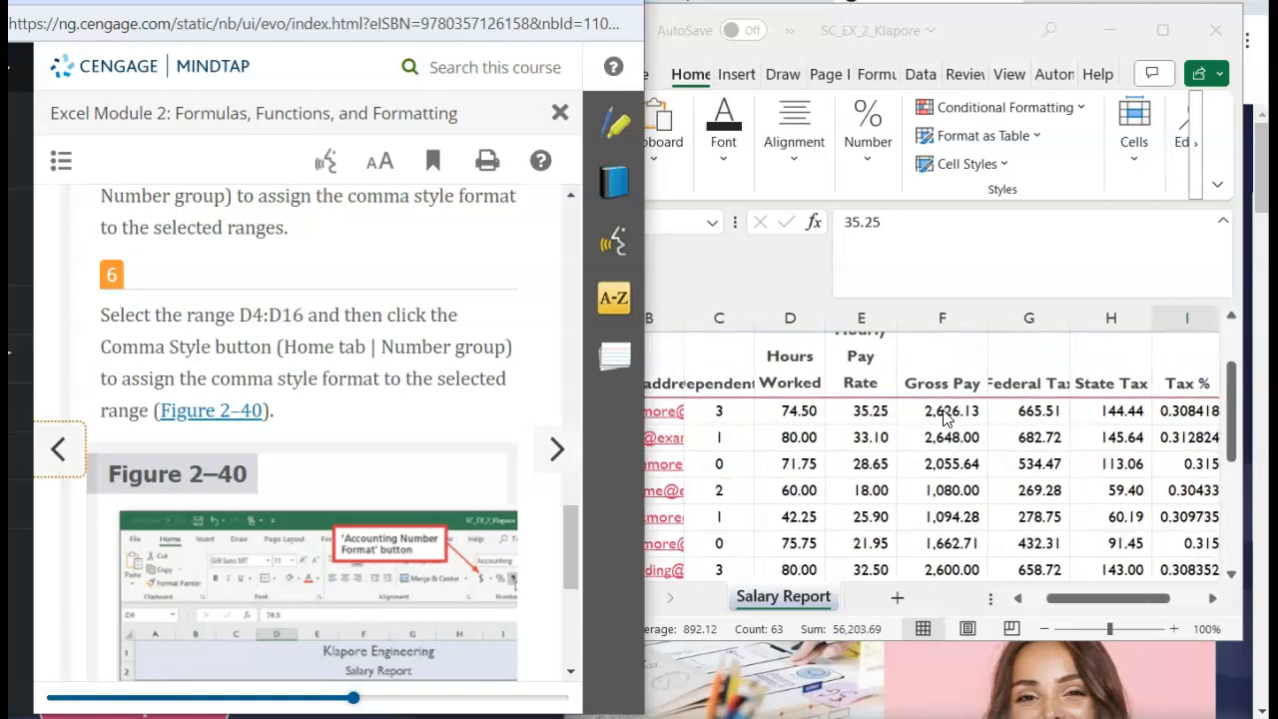
scroll(946, 417, left, 1)
scroll(947, 417, down, 3)
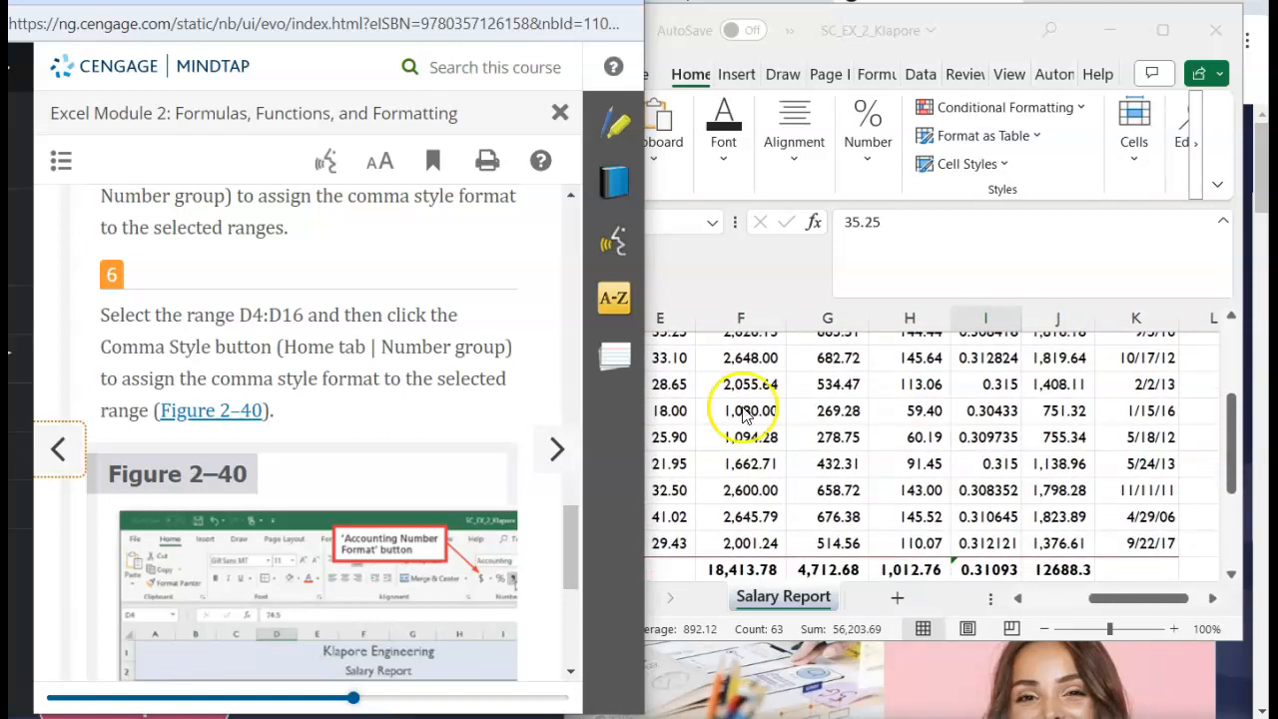
scroll(396, 345, down, 3)
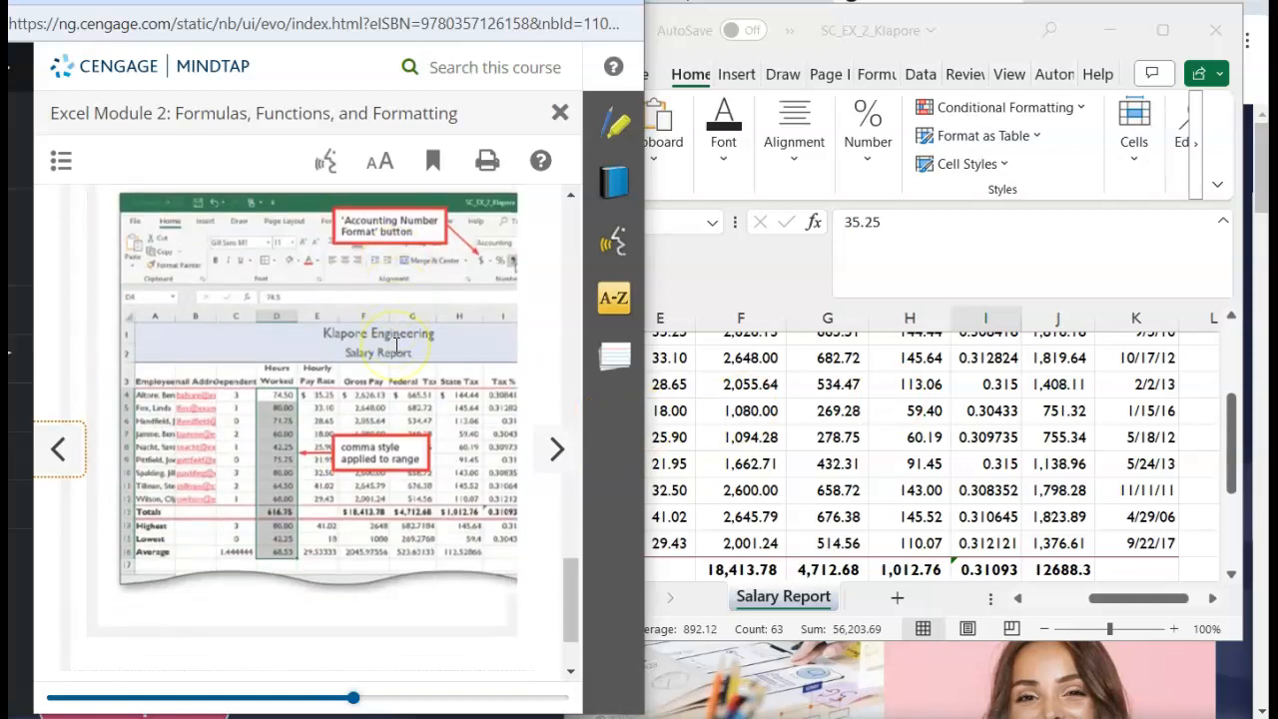
scroll(397, 345, down, 1)
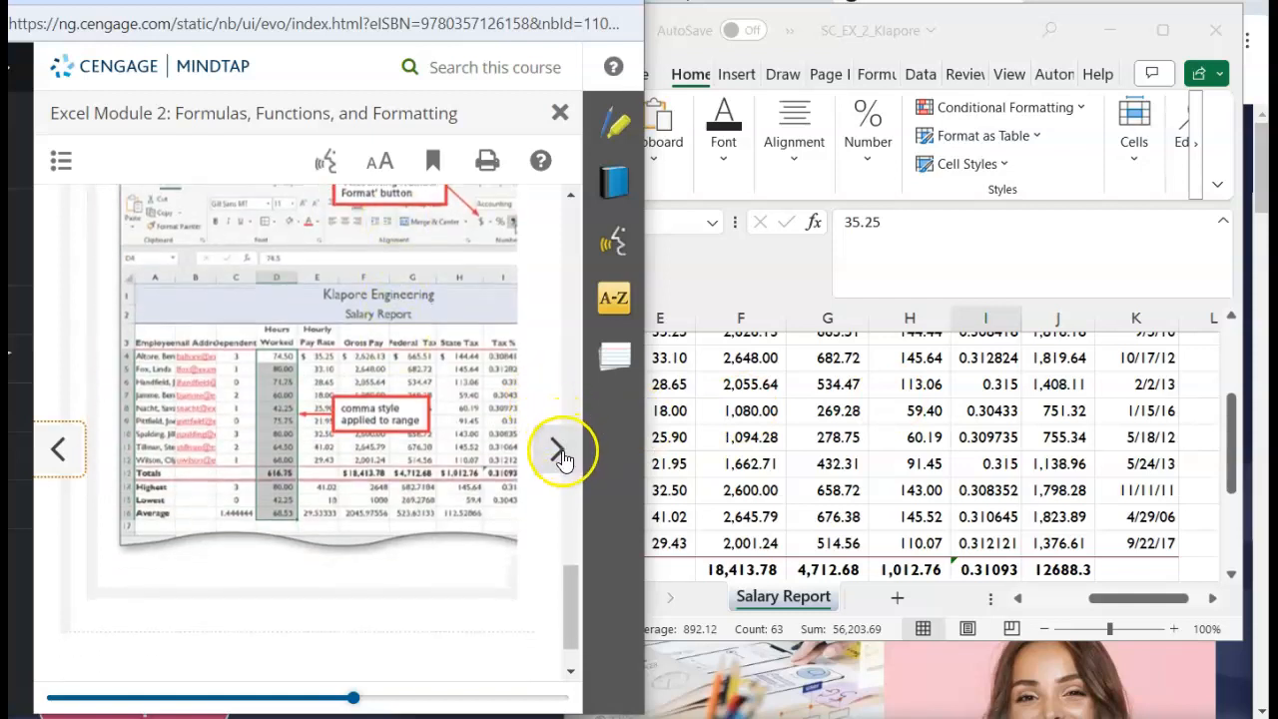
Look at the opening of section EX 2-8g, return to the accounting number format section, and reread its steps 1 to 3.
click(561, 454)
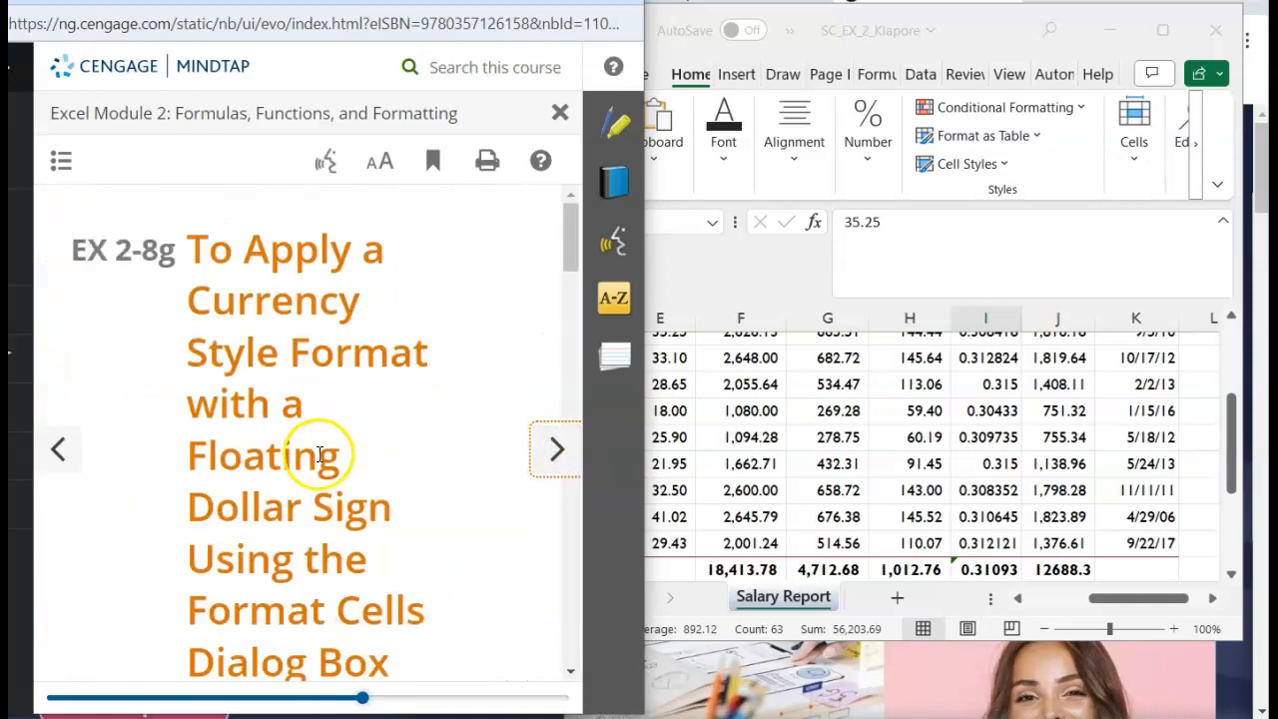
click(61, 449)
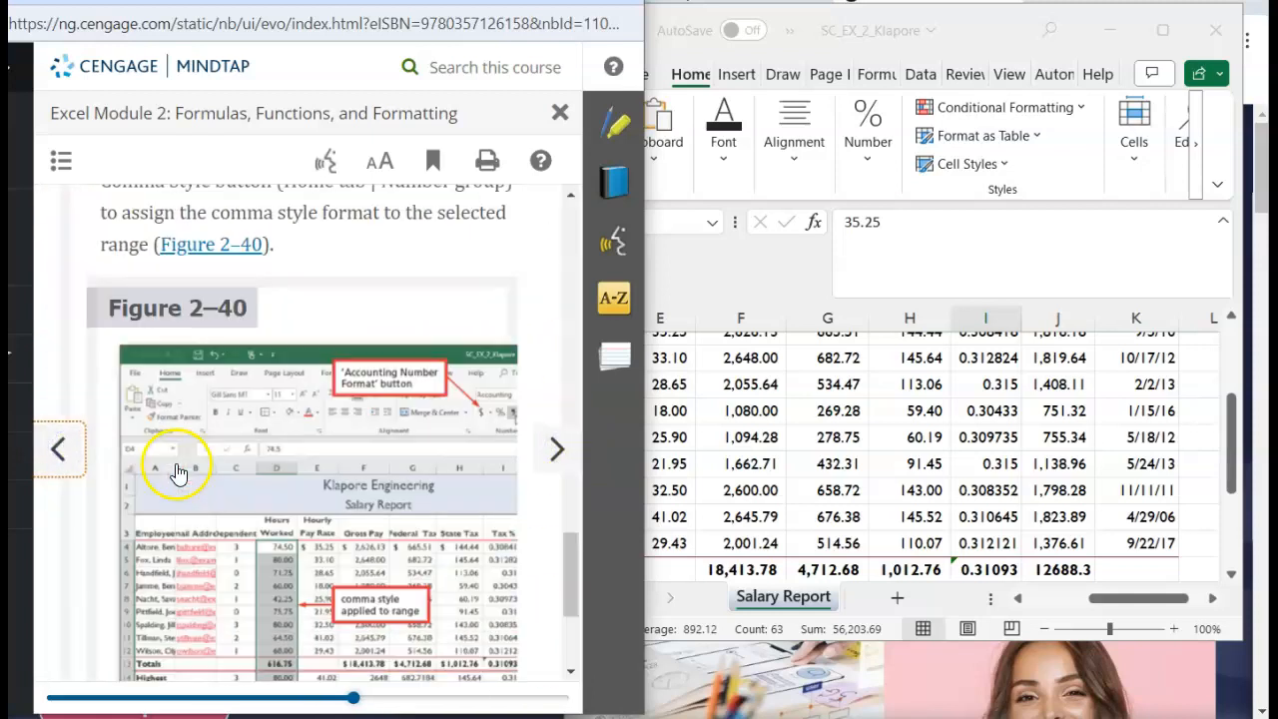
scroll(176, 472, down, 1)
scroll(182, 442, down, 10)
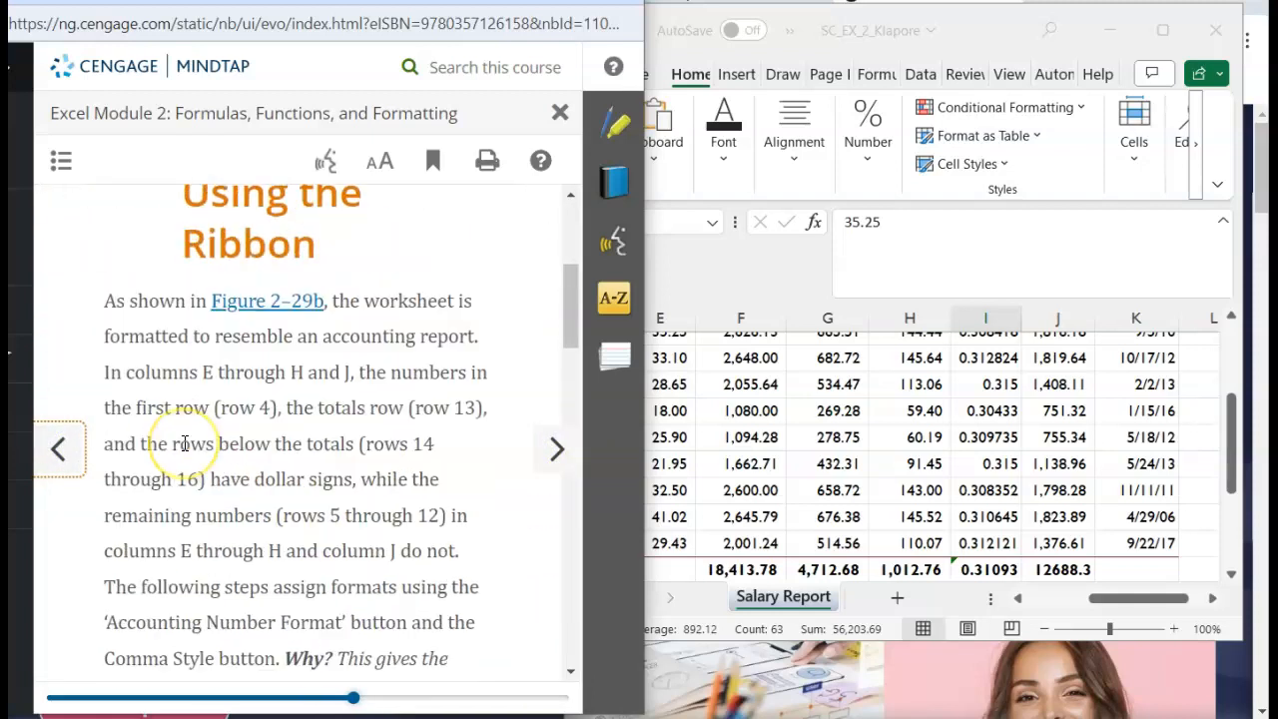
scroll(185, 445, down, 5)
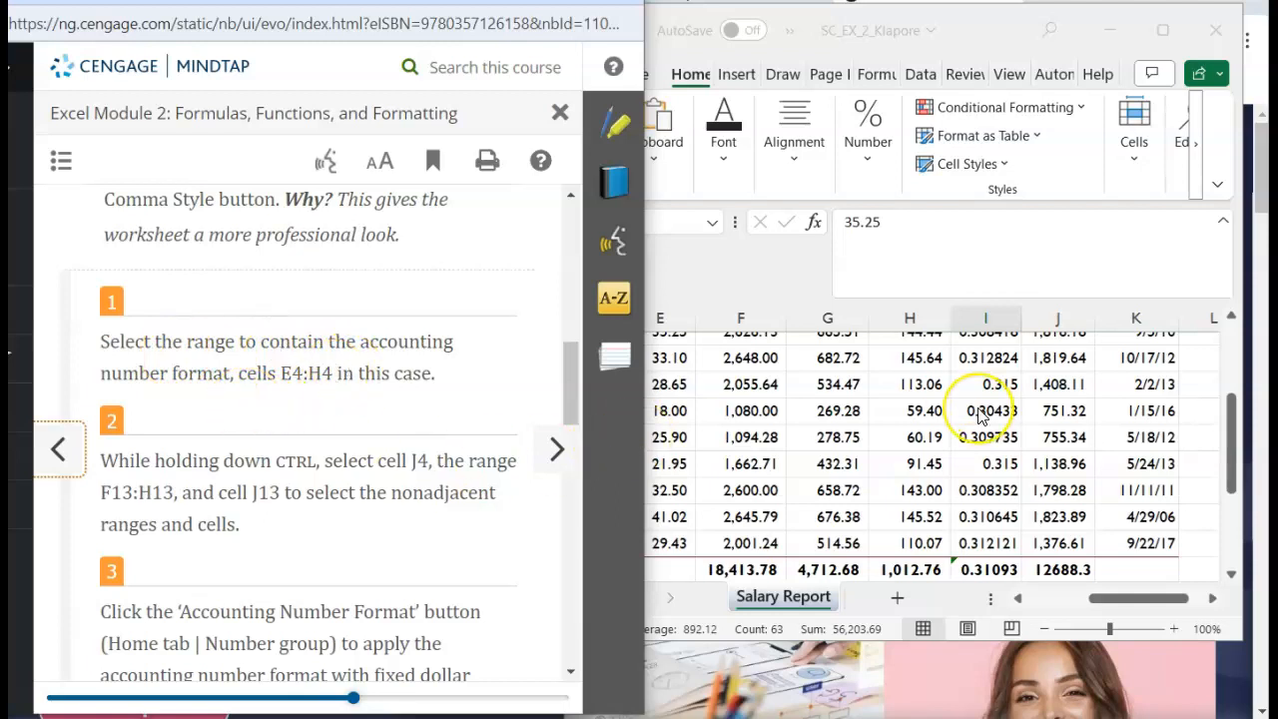
Select the range E4:H4 in the Salary Report, as step 1 of the textbook's accounting format section directs.
scroll(983, 420, up, 2)
scroll(979, 416, down, 1)
scroll(979, 415, left, 3)
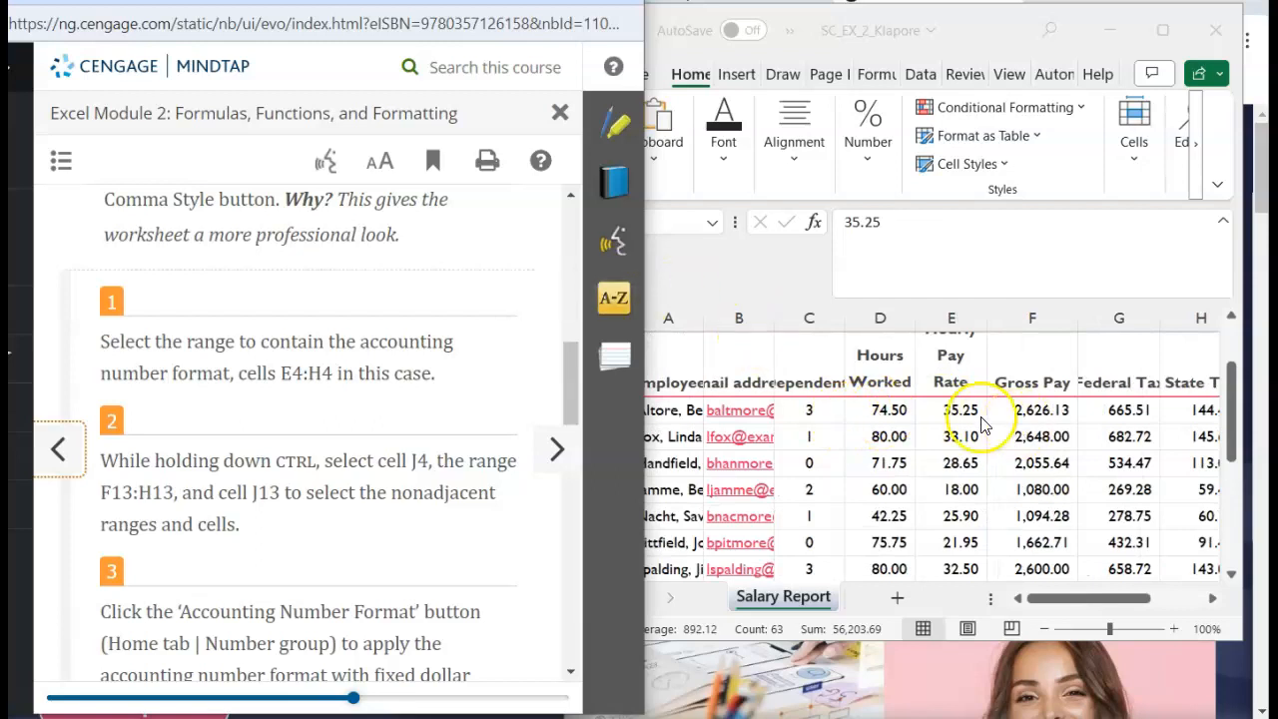
click(952, 412)
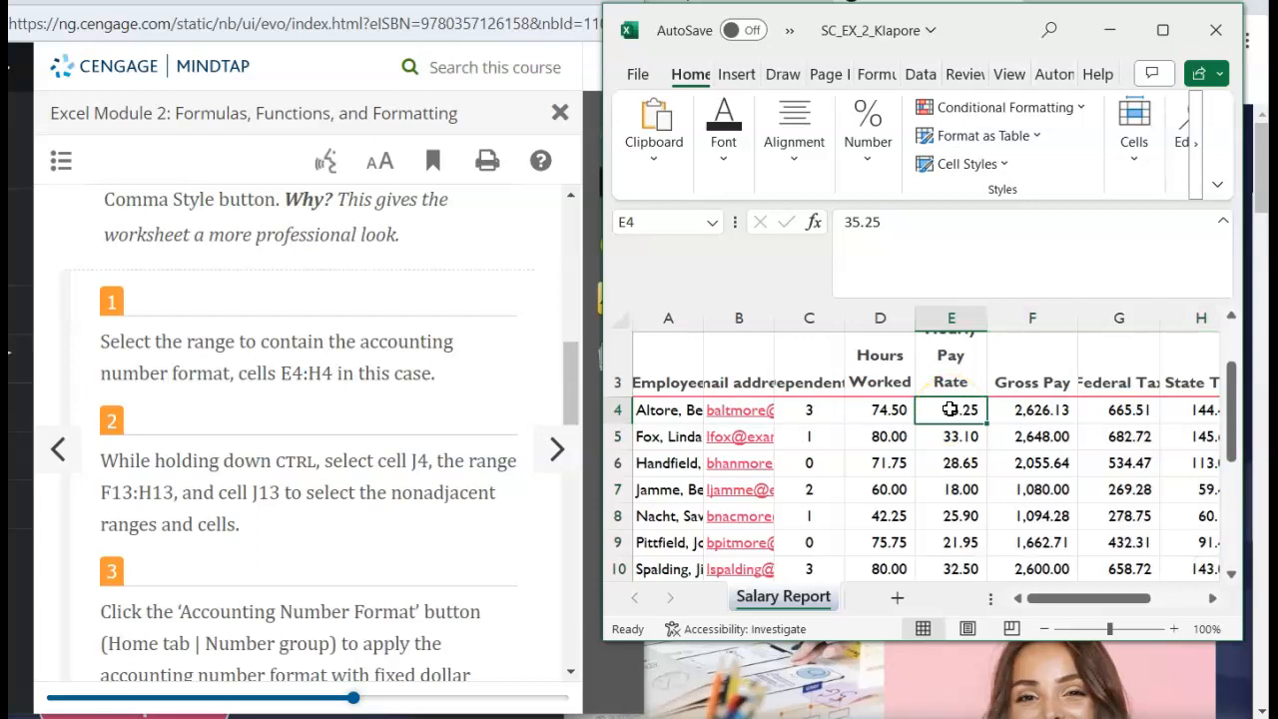
drag(951, 410, 1175, 421)
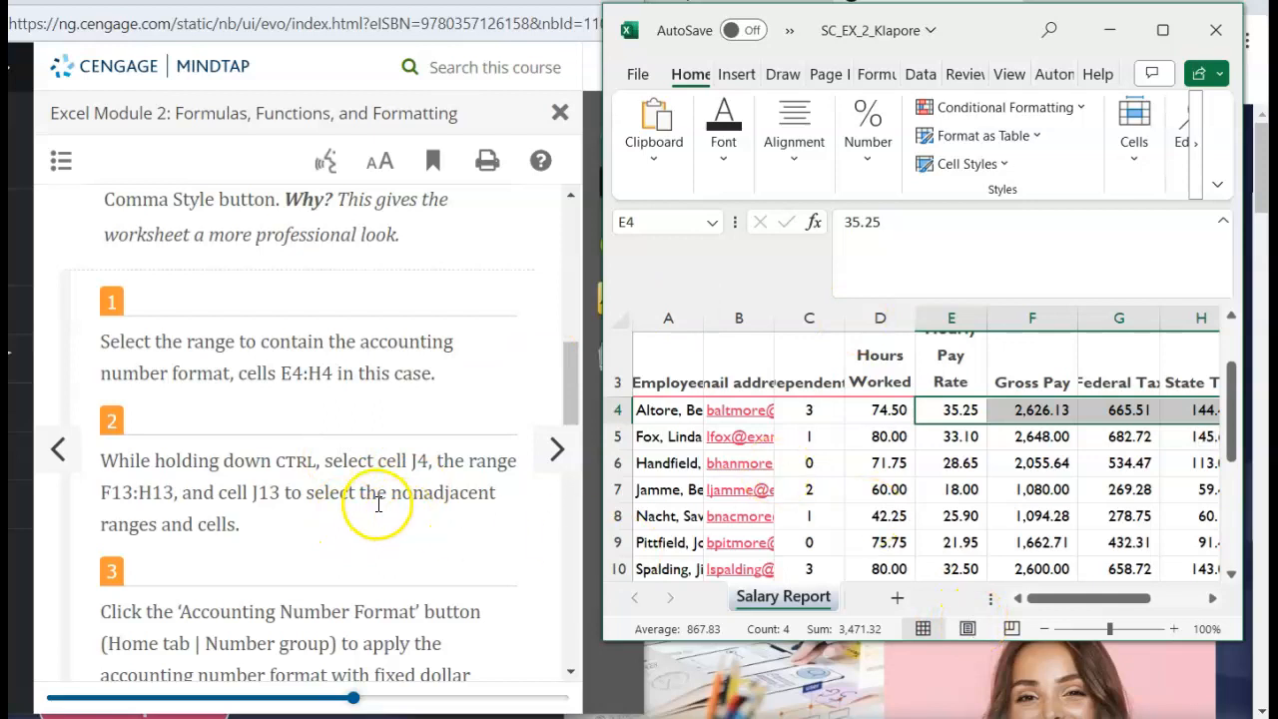
Read textbook steps 2 to 6 and apply the comma style format to the range D5:H12.
scroll(336, 512, down, 4)
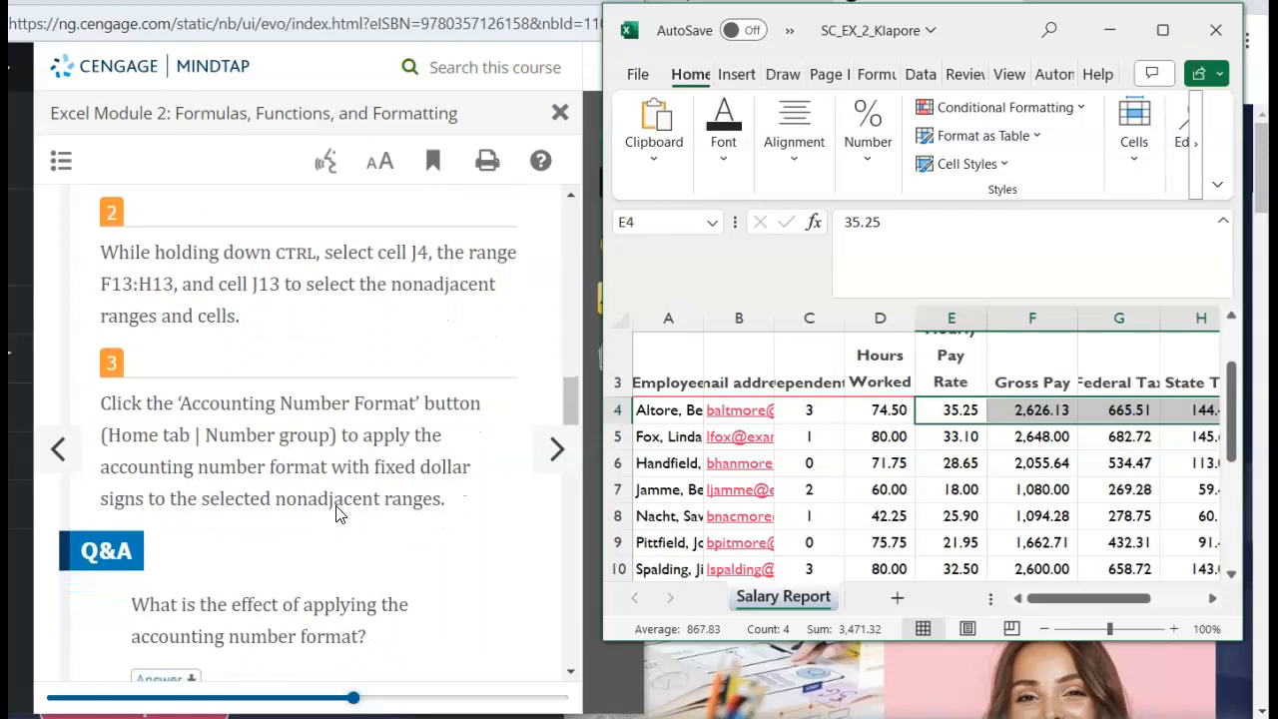
scroll(337, 512, down, 2)
scroll(336, 513, down, 4)
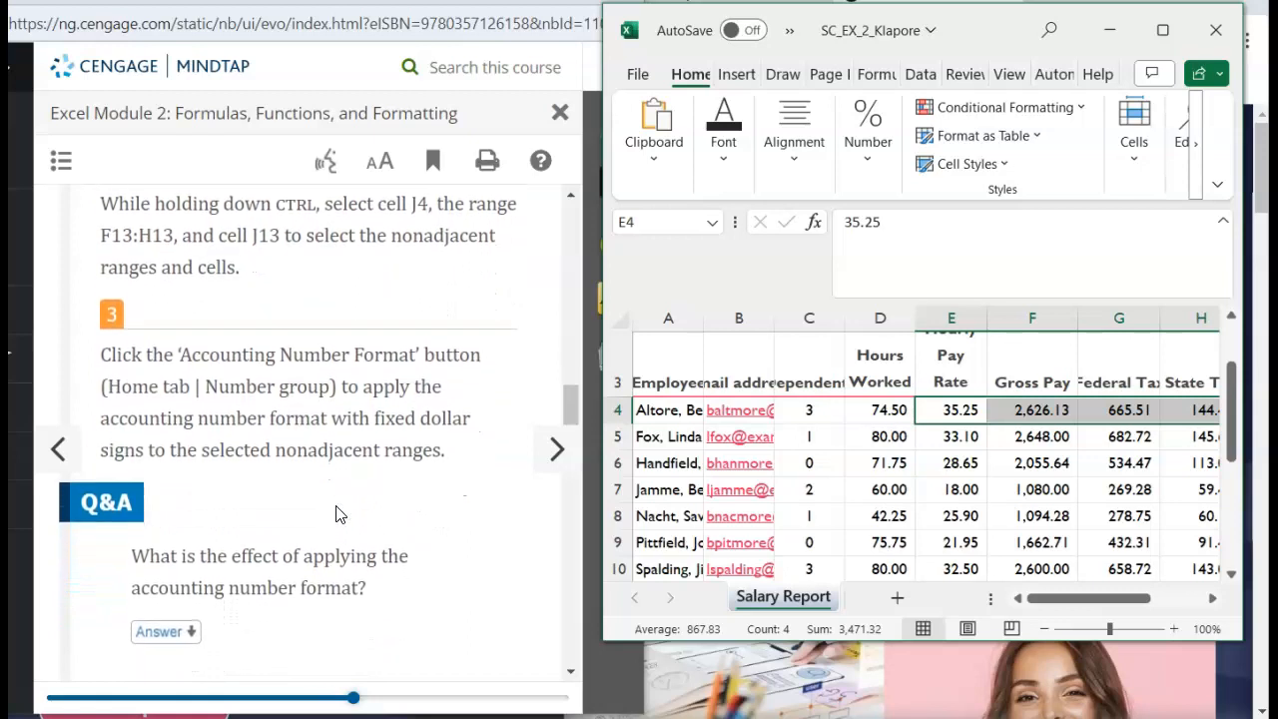
scroll(336, 513, down, 1)
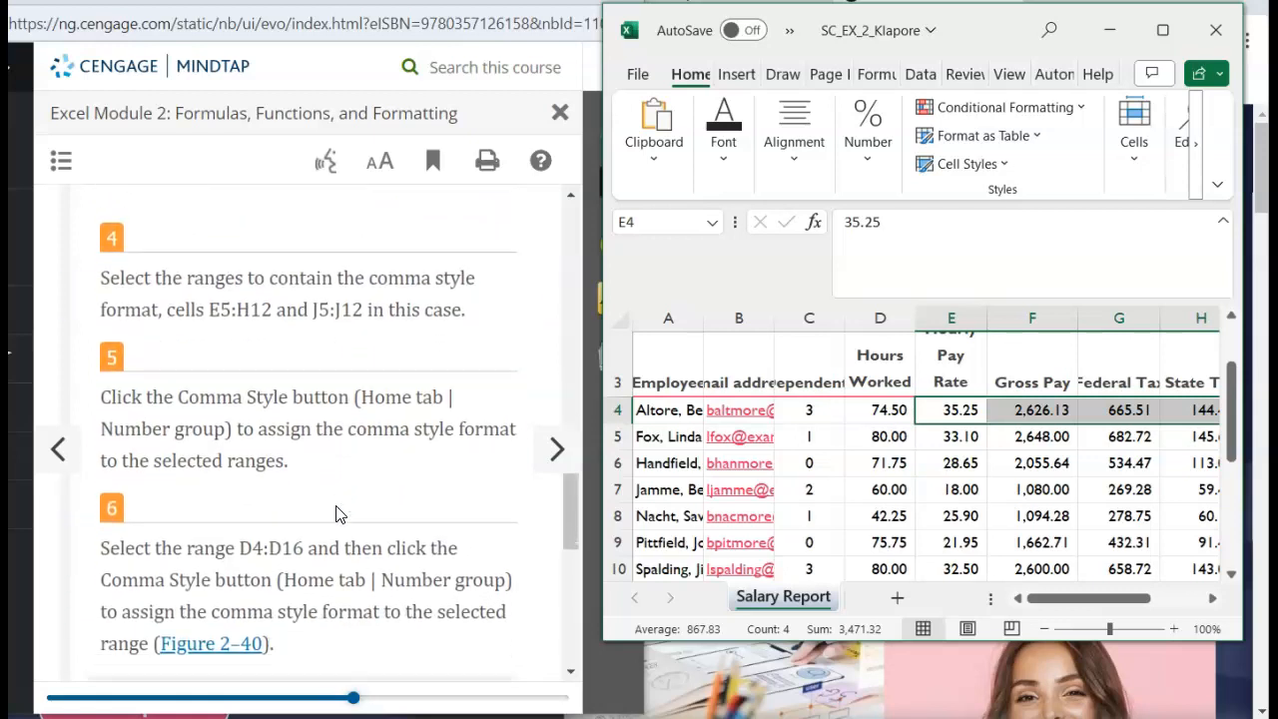
scroll(337, 513, down, 2)
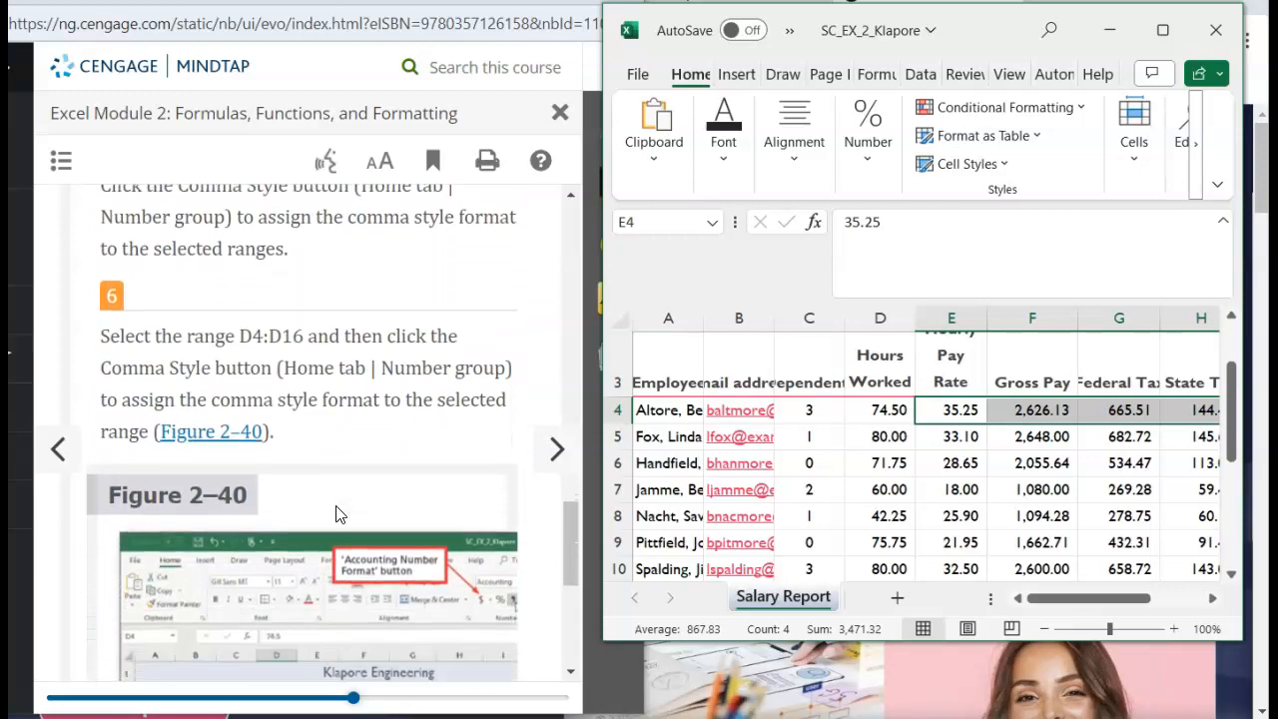
scroll(336, 512, up, 2)
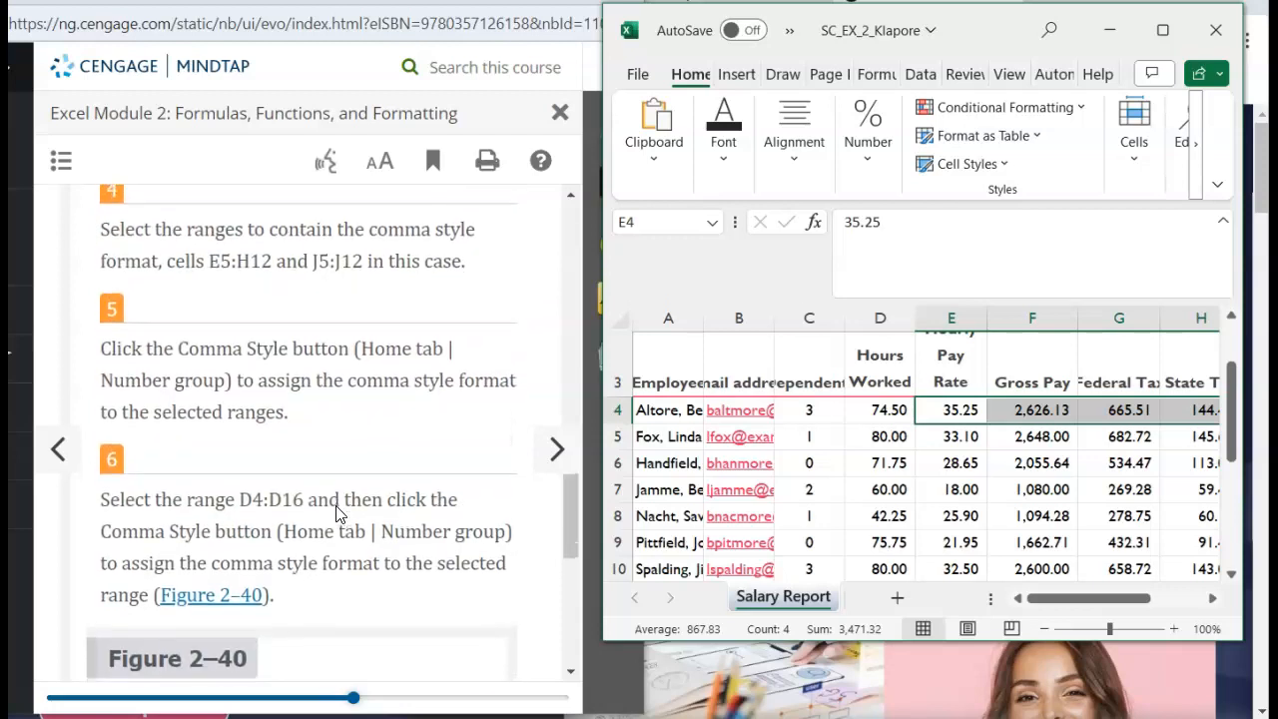
click(999, 511)
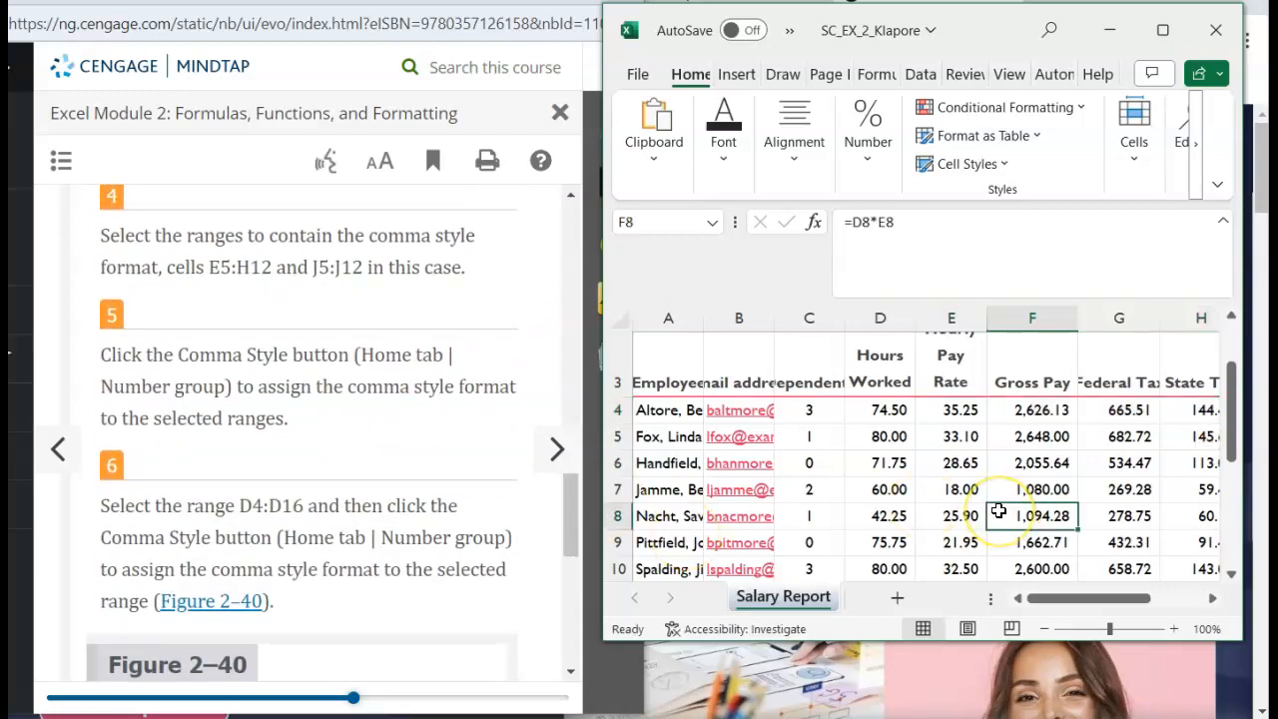
scroll(998, 511, right, 1)
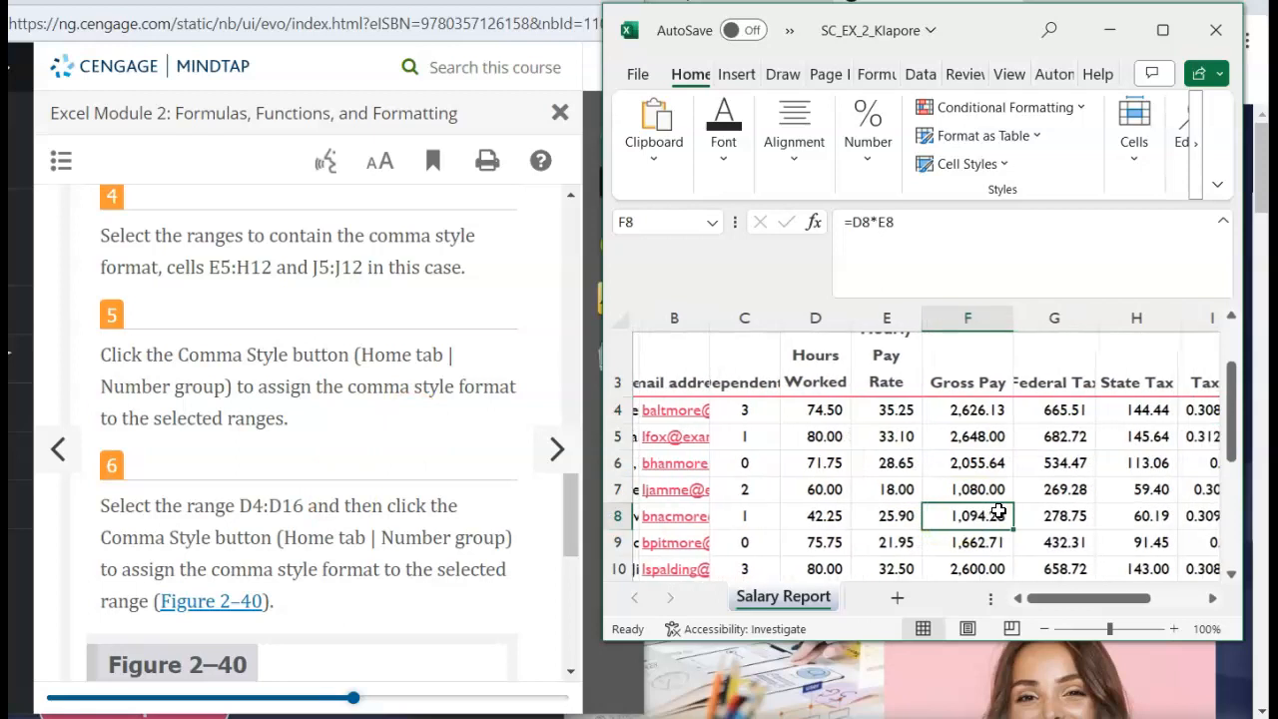
click(801, 437)
drag(801, 437, 1088, 477)
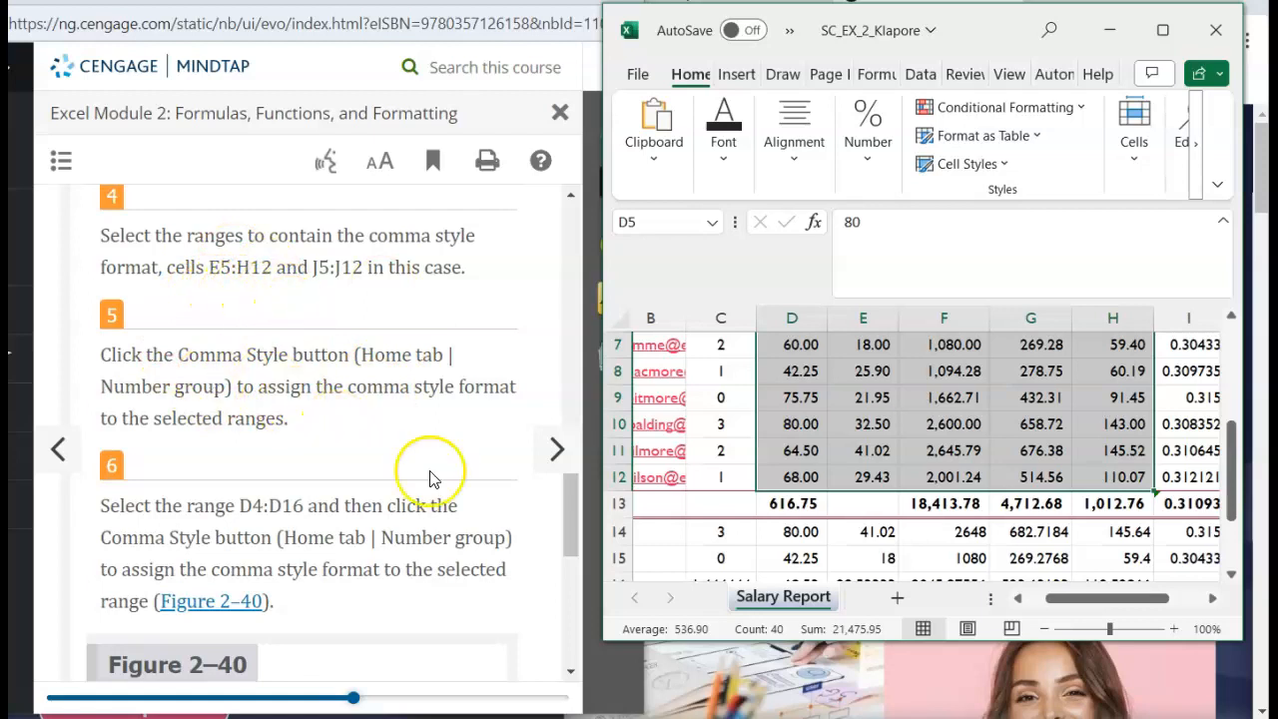
click(864, 170)
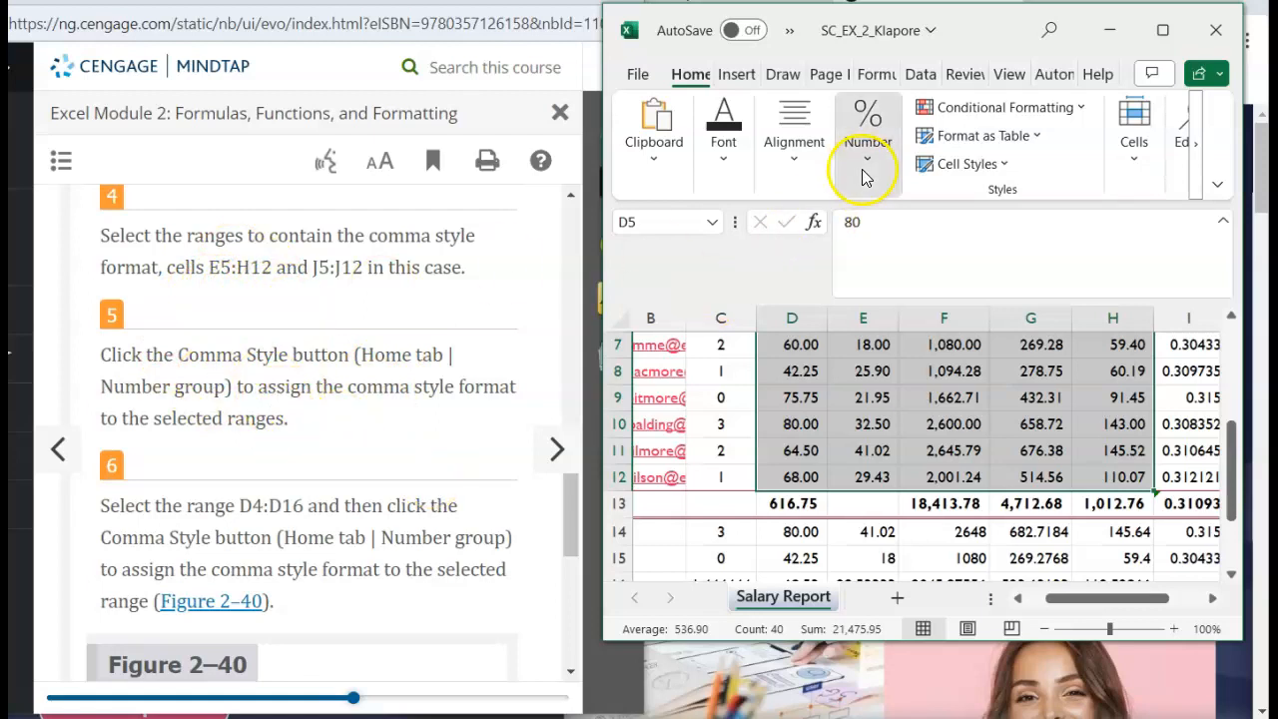
click(926, 258)
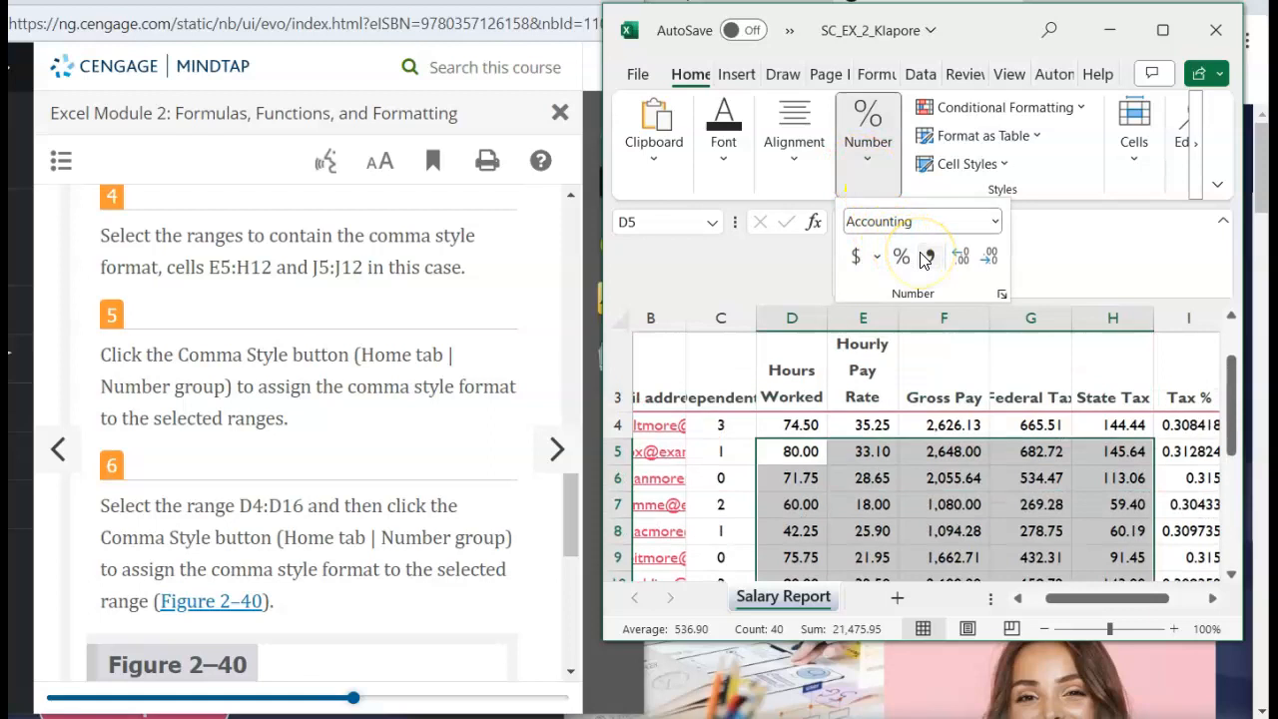
Select the Net Pay range J5:J12.
scroll(977, 459, right, 3)
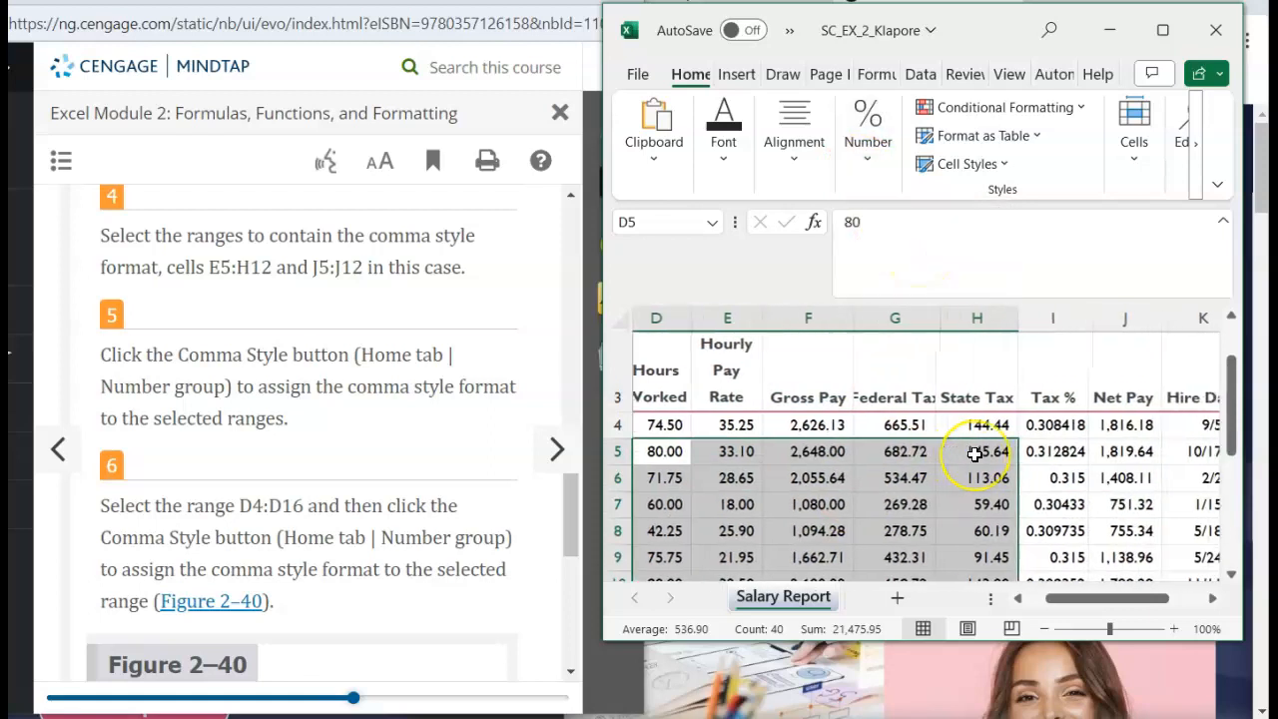
scroll(975, 454, right, 1)
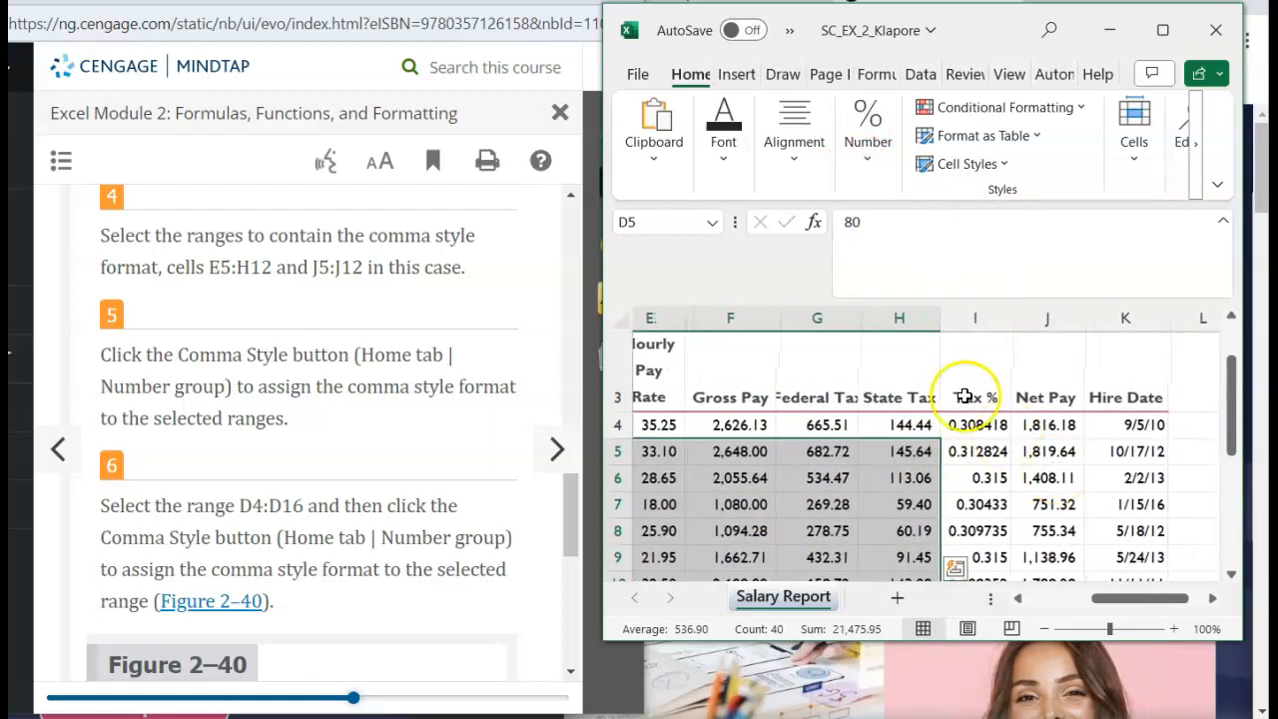
click(1041, 441)
drag(1044, 450, 1057, 532)
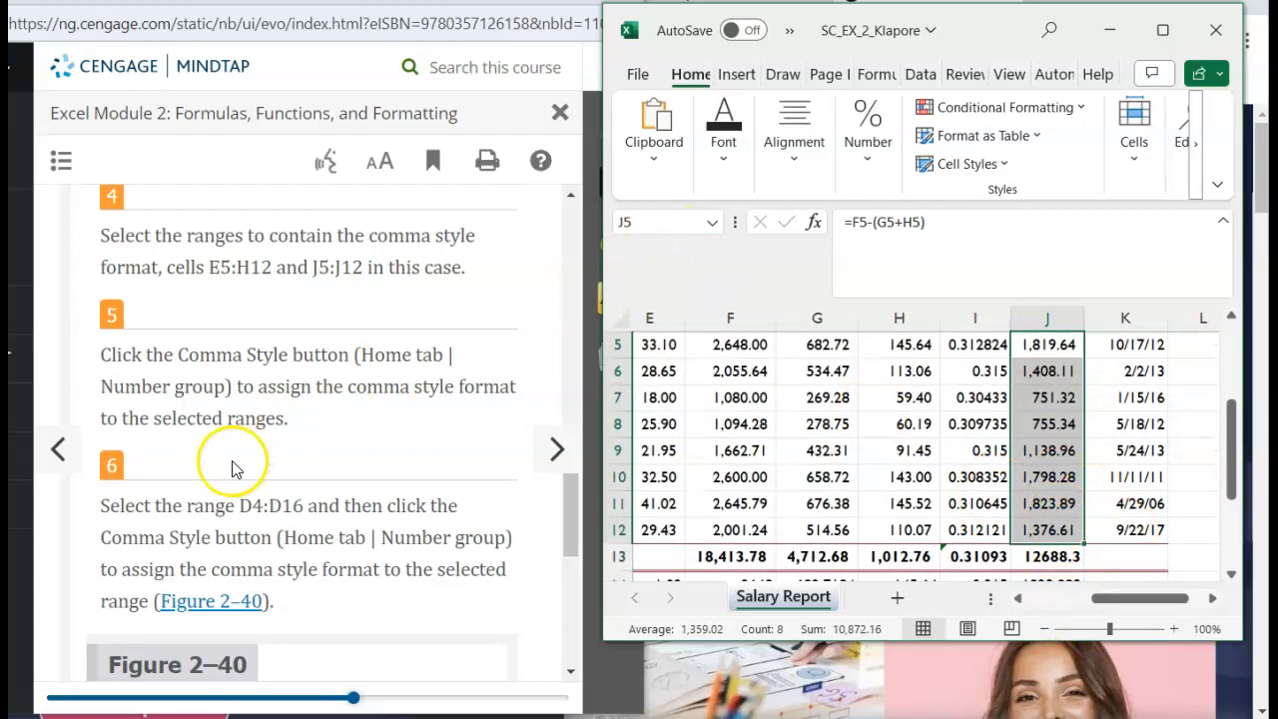
Follow textbook step 6 and apply the comma style format to the Hours Worked range D4:D16.
scroll(231, 469, down, 3)
scroll(232, 469, up, 2)
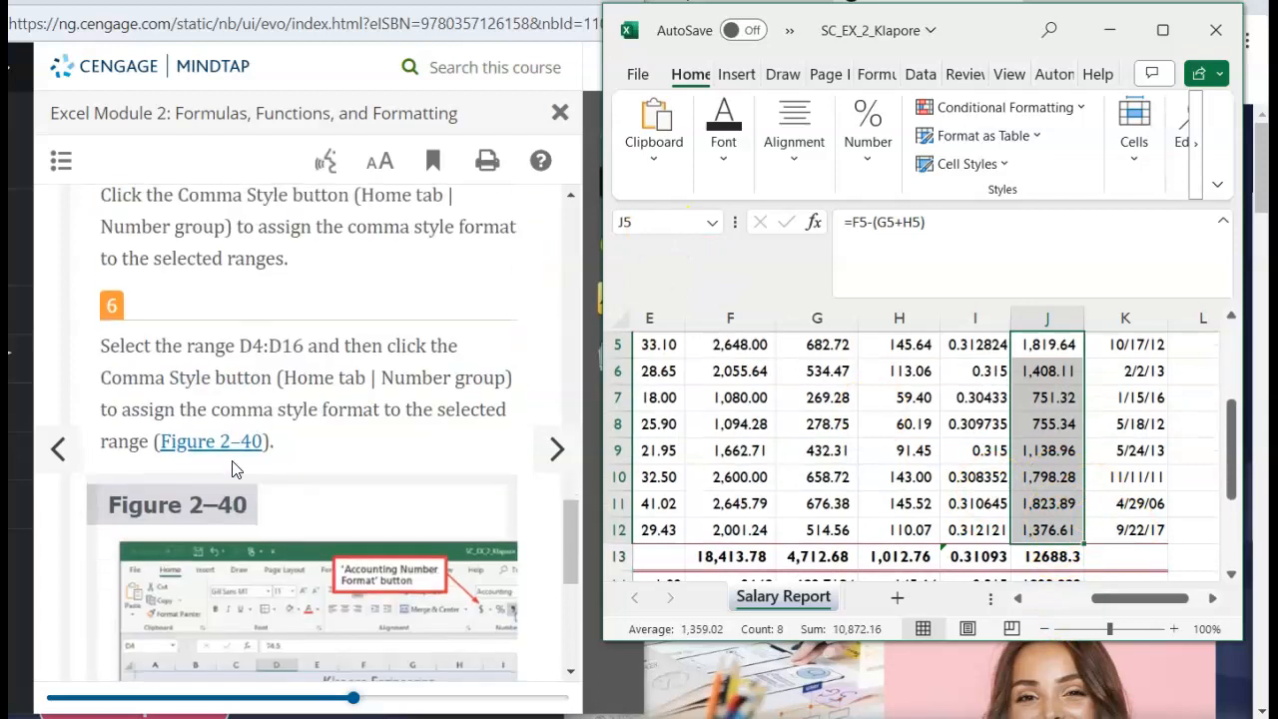
scroll(759, 451, down, 1)
scroll(759, 452, left, 2)
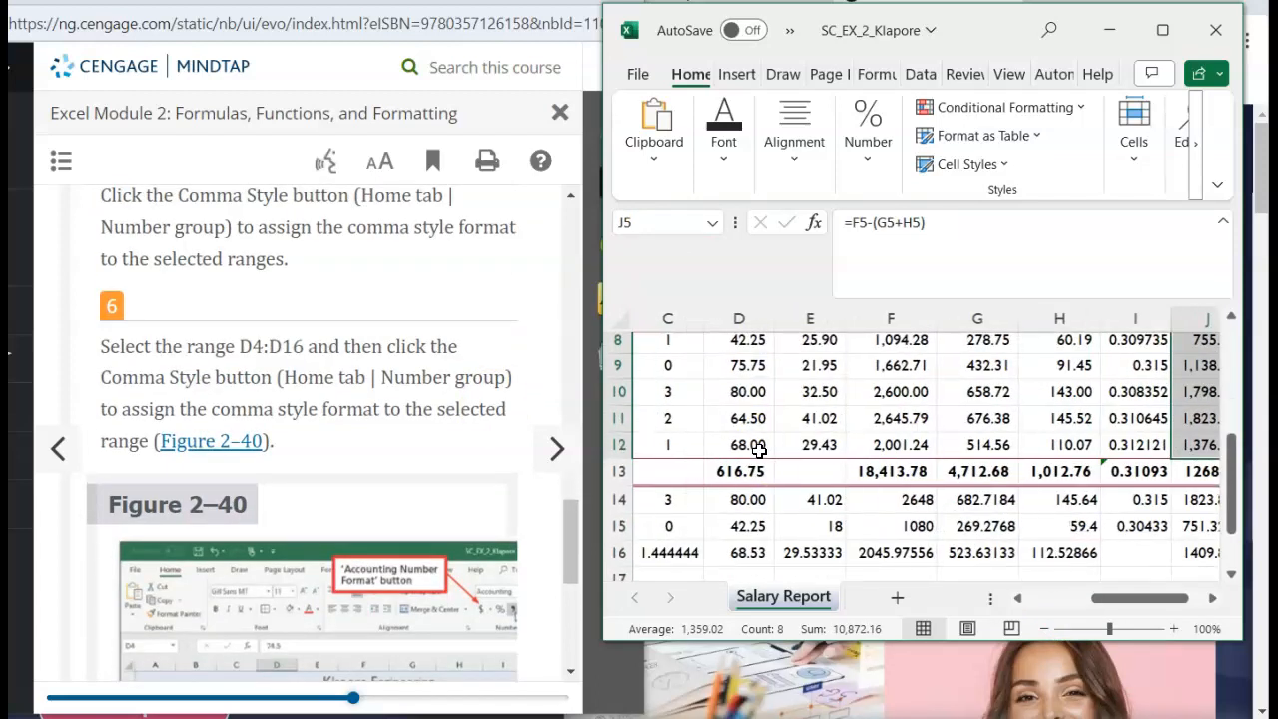
scroll(747, 409, up, 2)
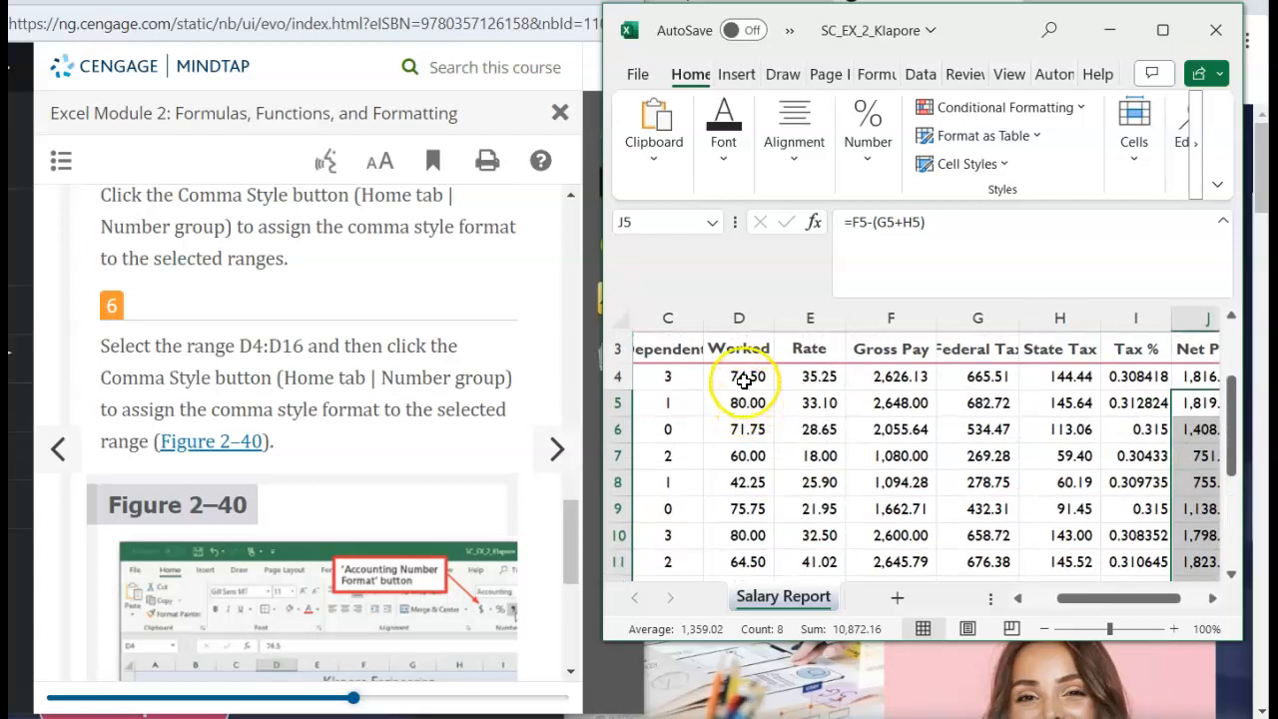
click(744, 375)
drag(743, 375, 753, 572)
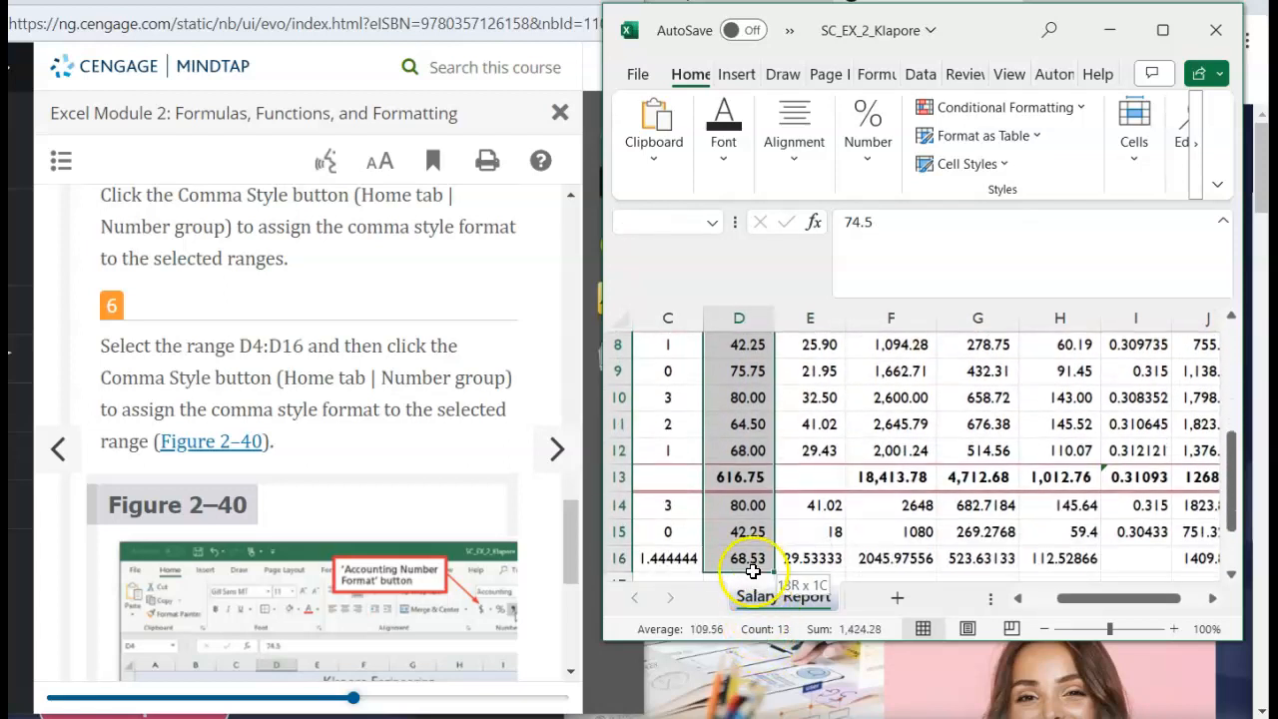
scroll(378, 397, down, 3)
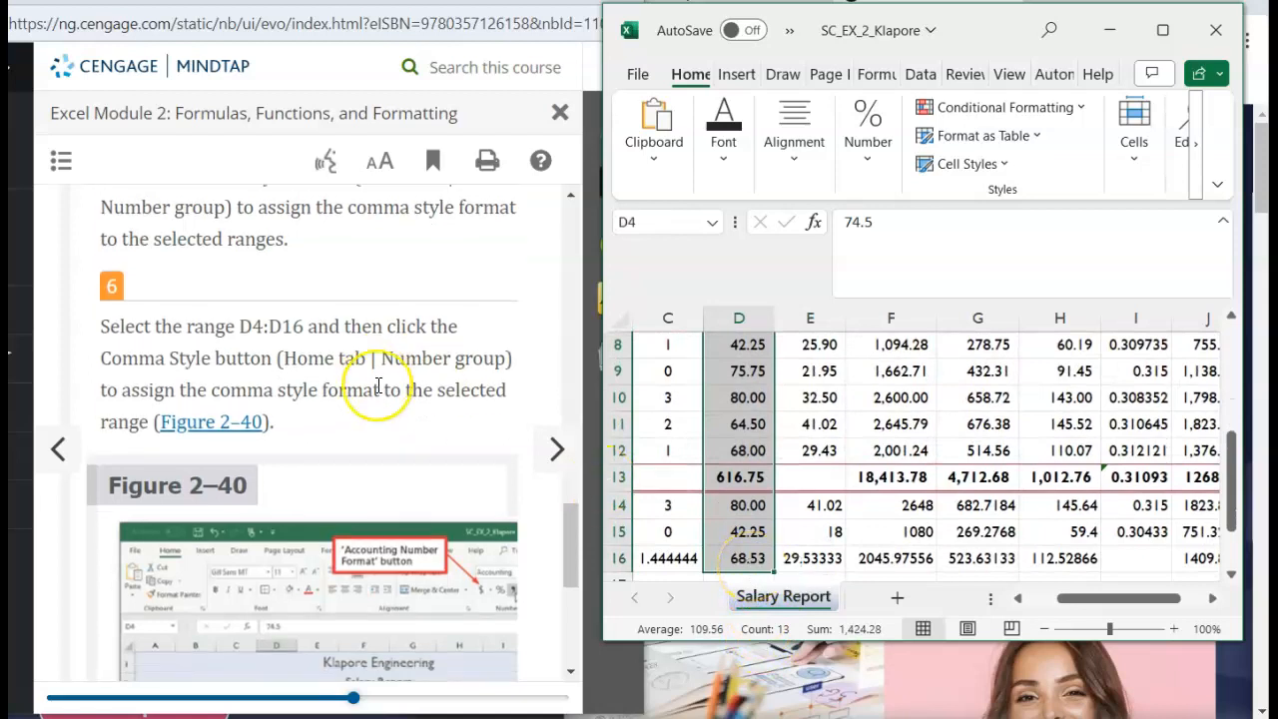
click(872, 145)
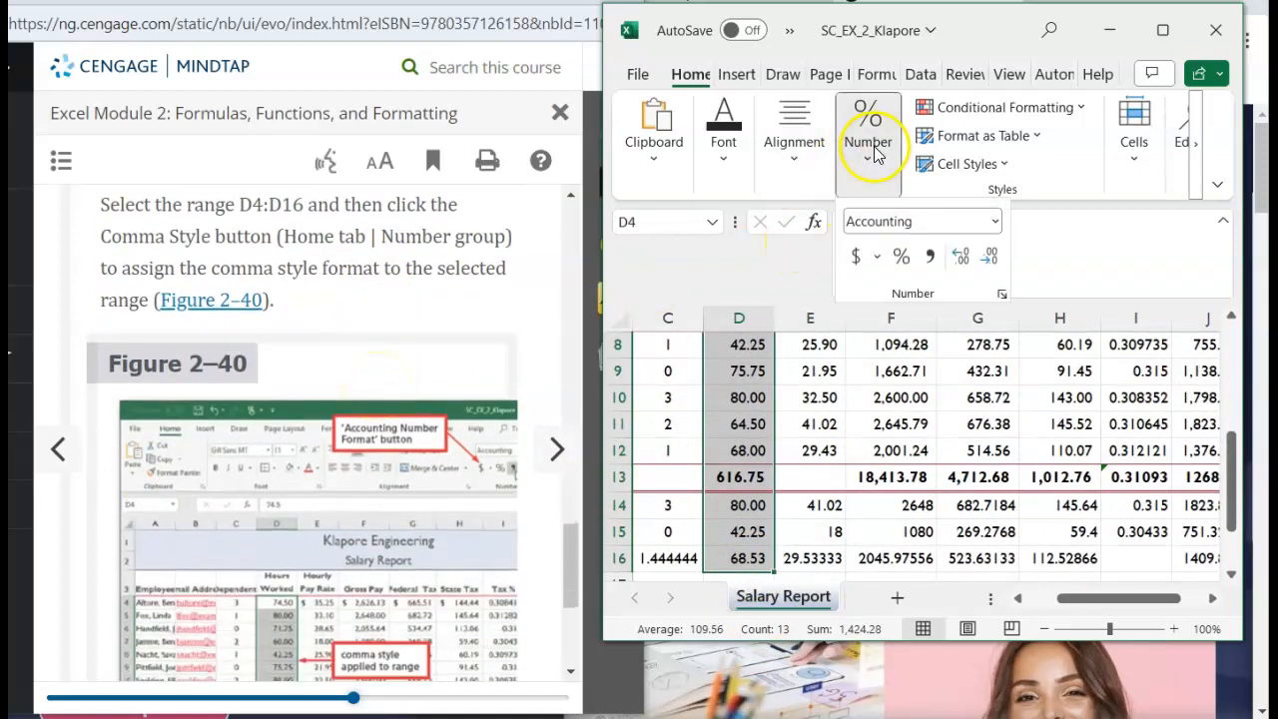
click(930, 257)
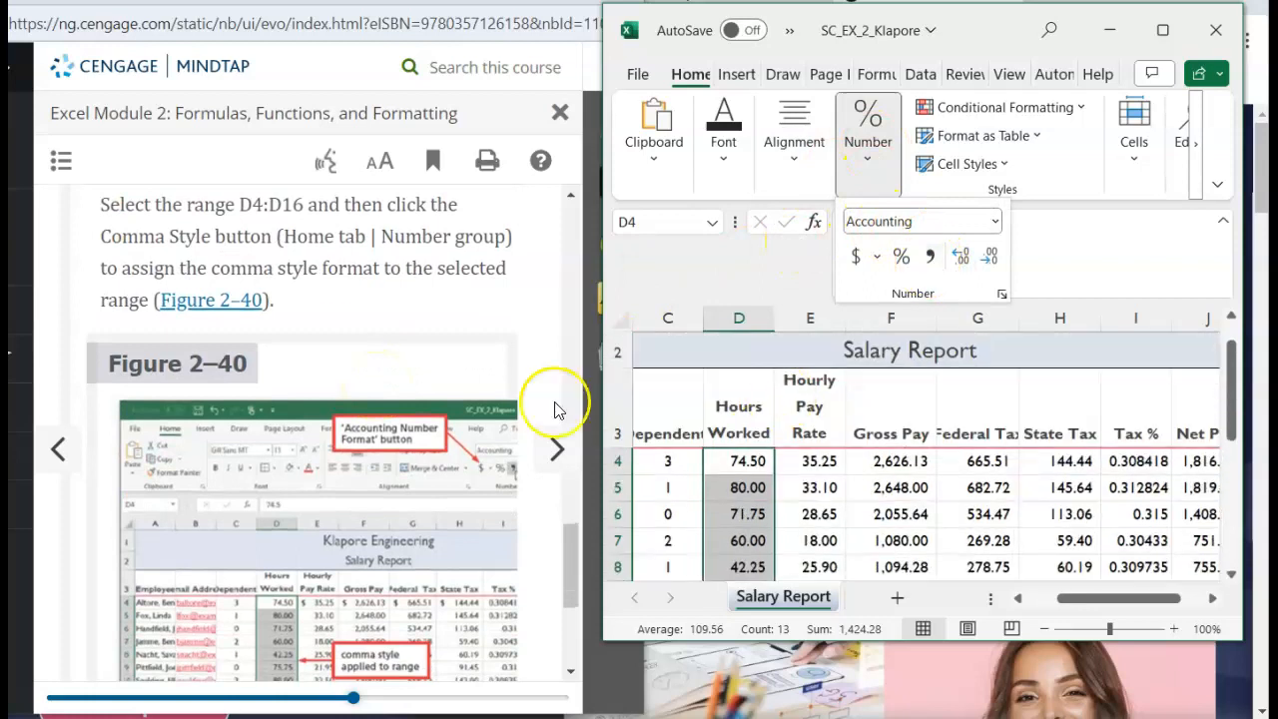
Look over step 6 and Figure 2–40, then go to the textbook's next section and read step 1 on the currency format.
scroll(342, 264, down, 5)
scroll(342, 261, up, 5)
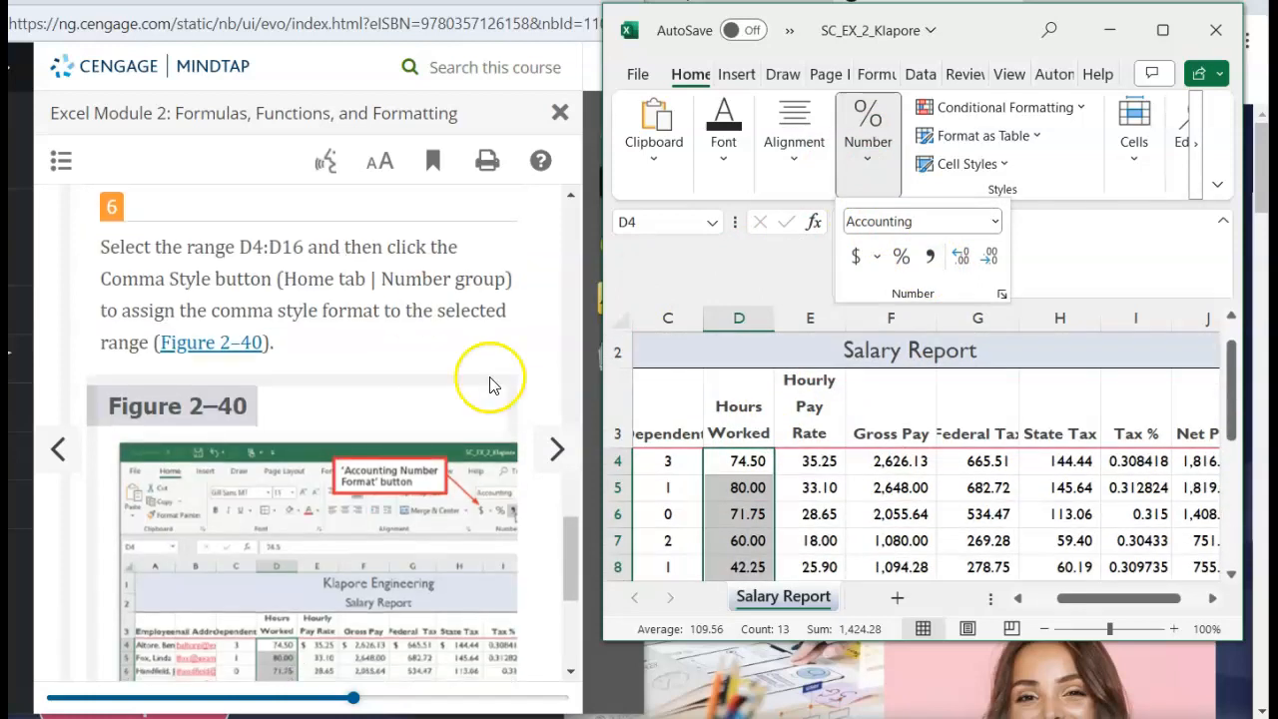
click(572, 473)
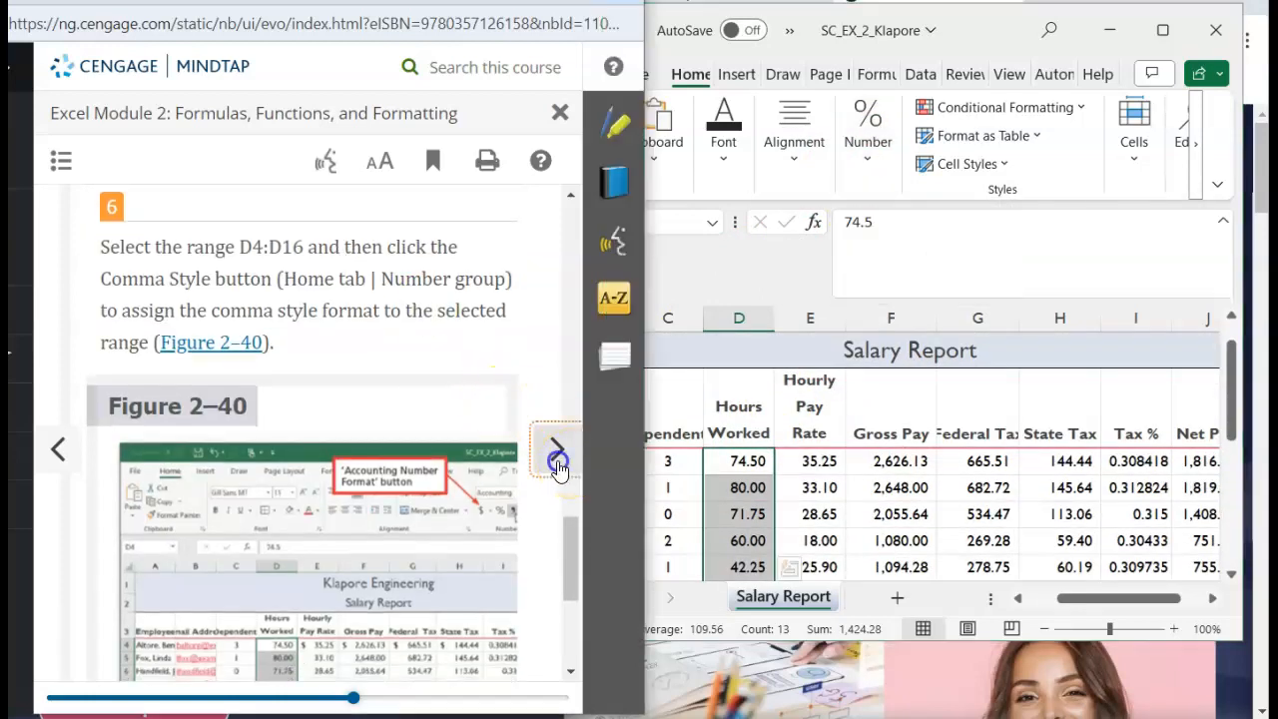
scroll(339, 479, down, 4)
scroll(335, 477, down, 4)
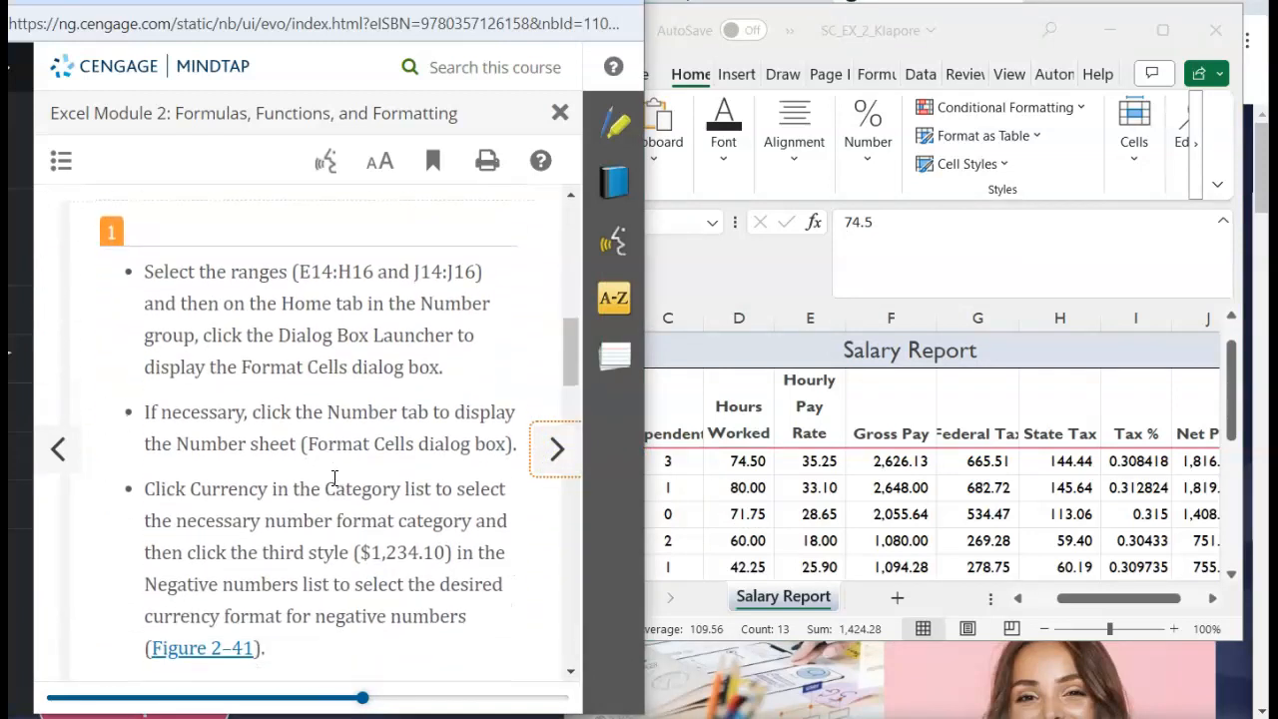
Select the range E14:H14 together with the nonadjacent range J14:J16.
click(806, 462)
scroll(814, 459, down, 3)
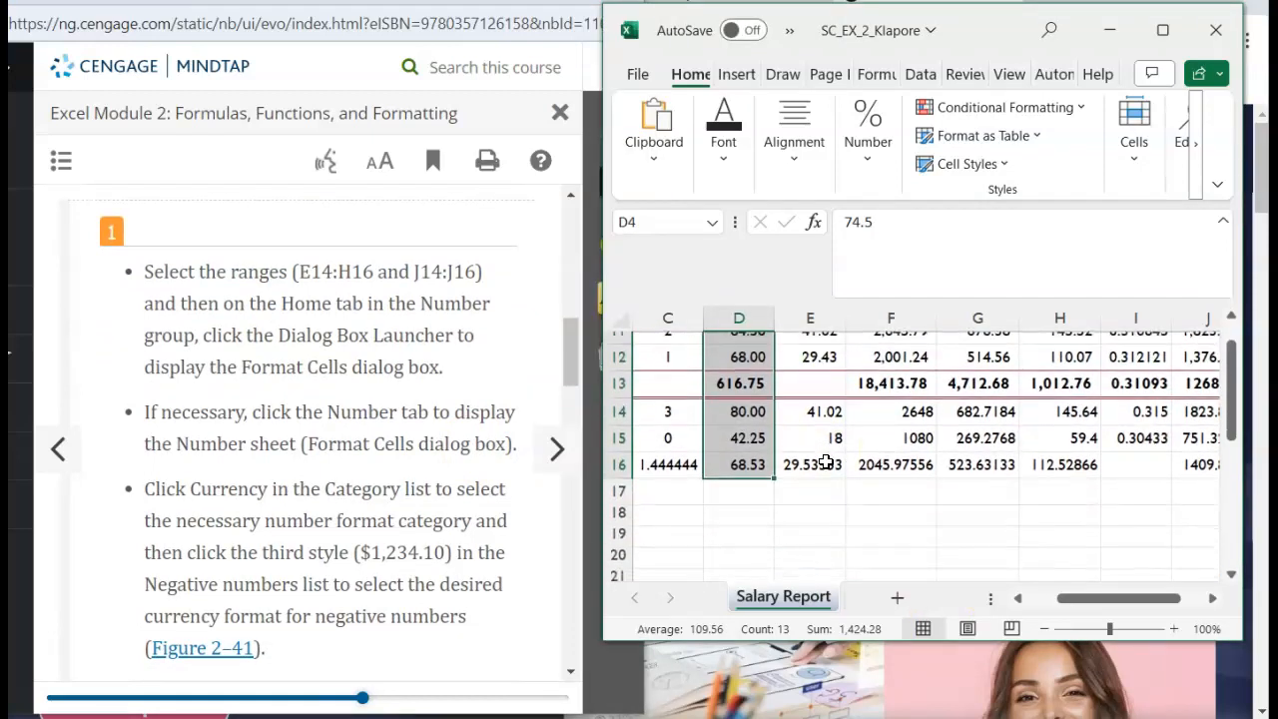
click(748, 435)
click(817, 414)
drag(818, 418, 1060, 410)
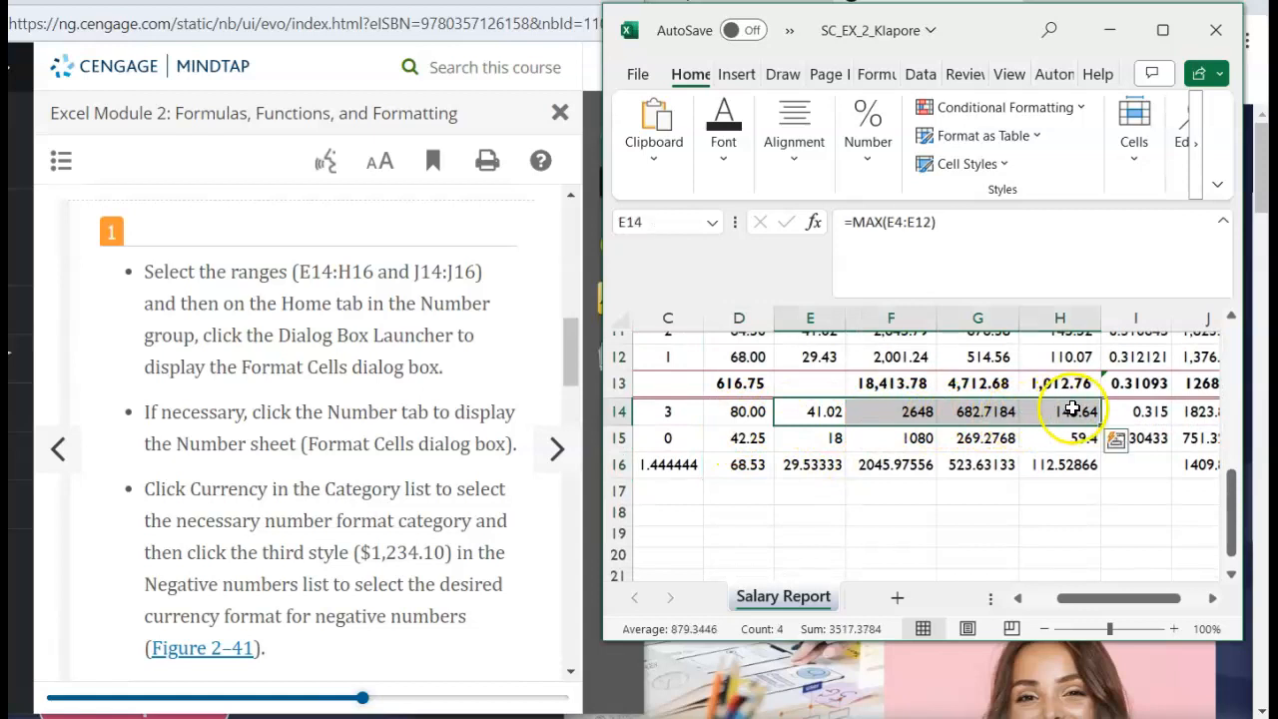
scroll(949, 527, right, 3)
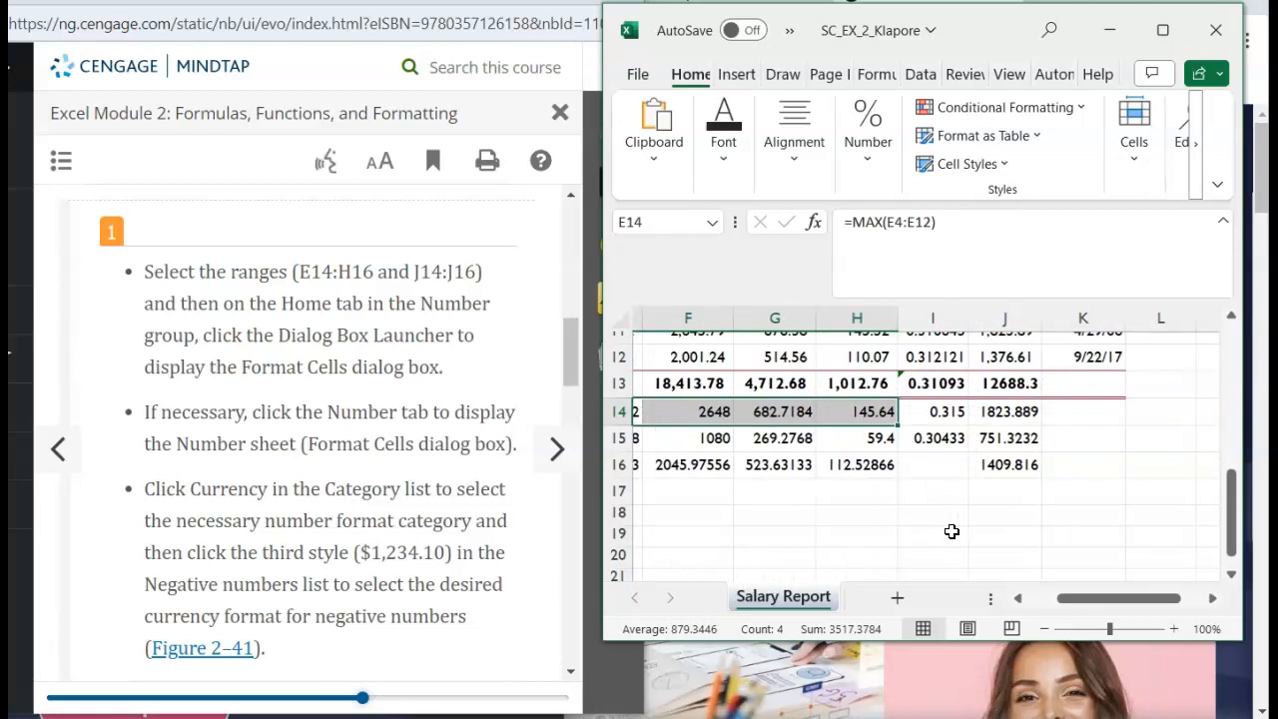
drag(1001, 410, 1003, 455)
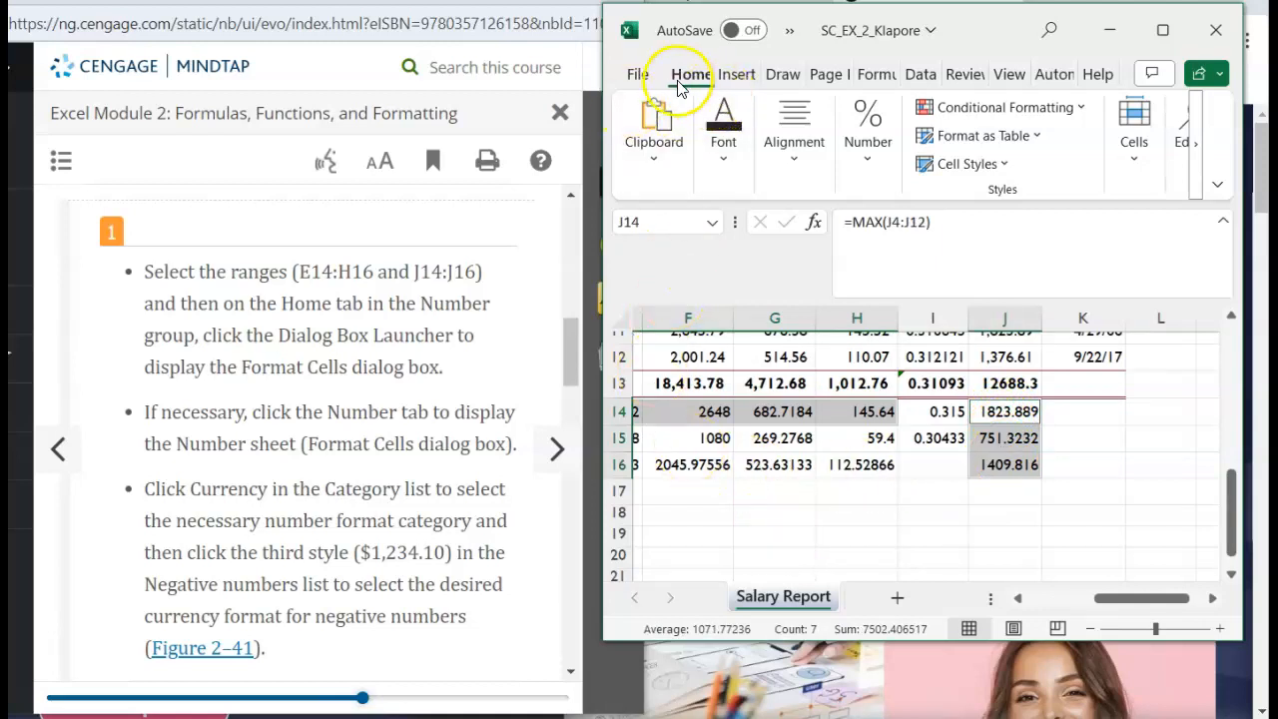
Apply the Currency format with the third negative-number style, ($1,234.10), to the selected ranges E14:H14 and J14:J16.
click(866, 163)
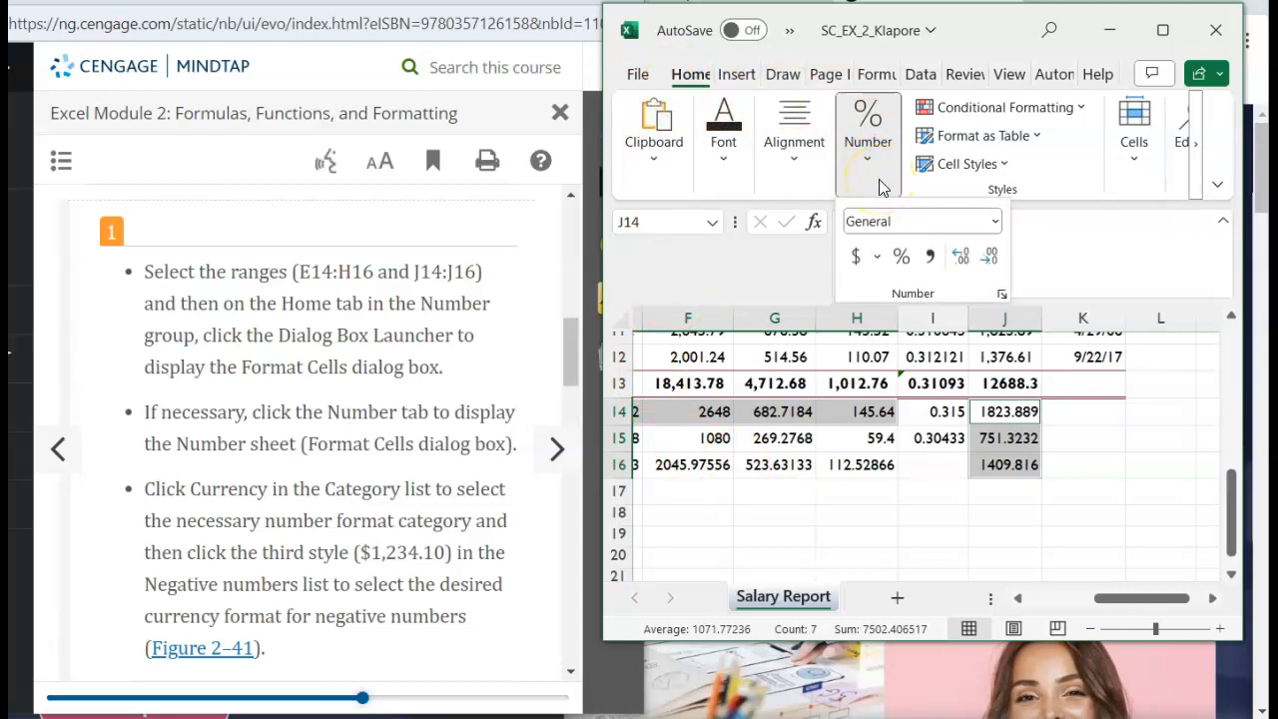
click(1001, 295)
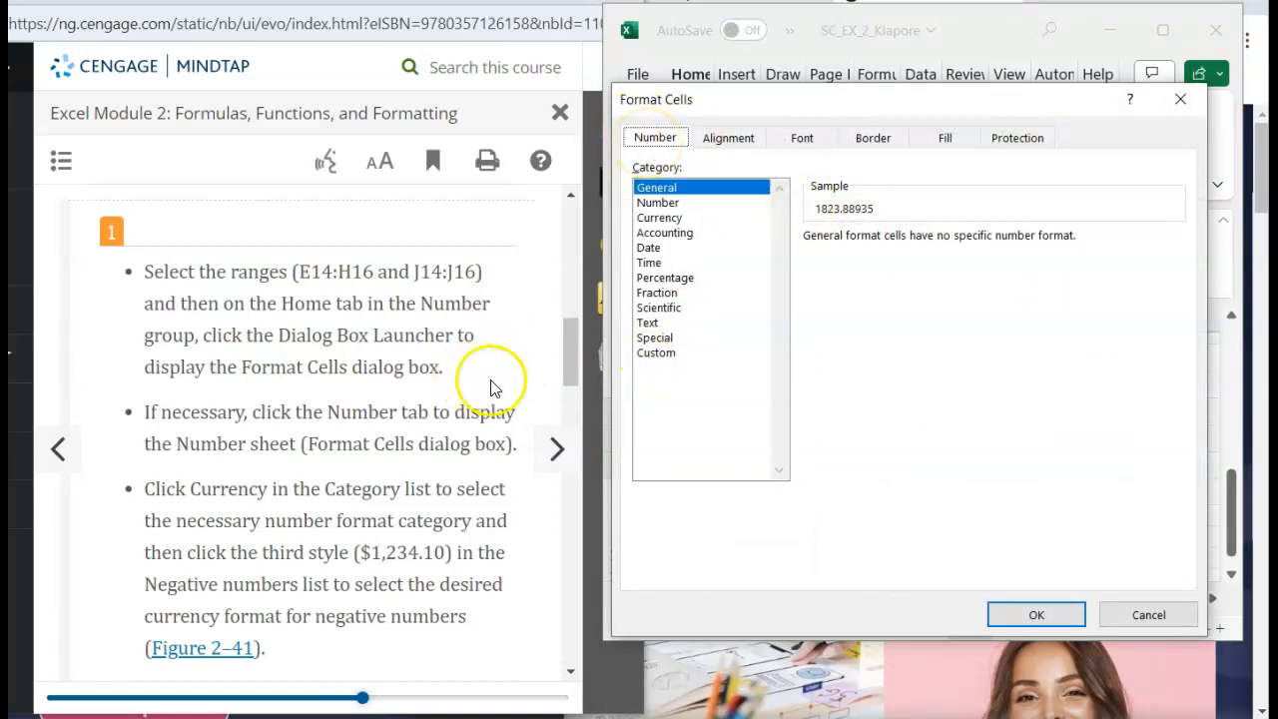
click(659, 218)
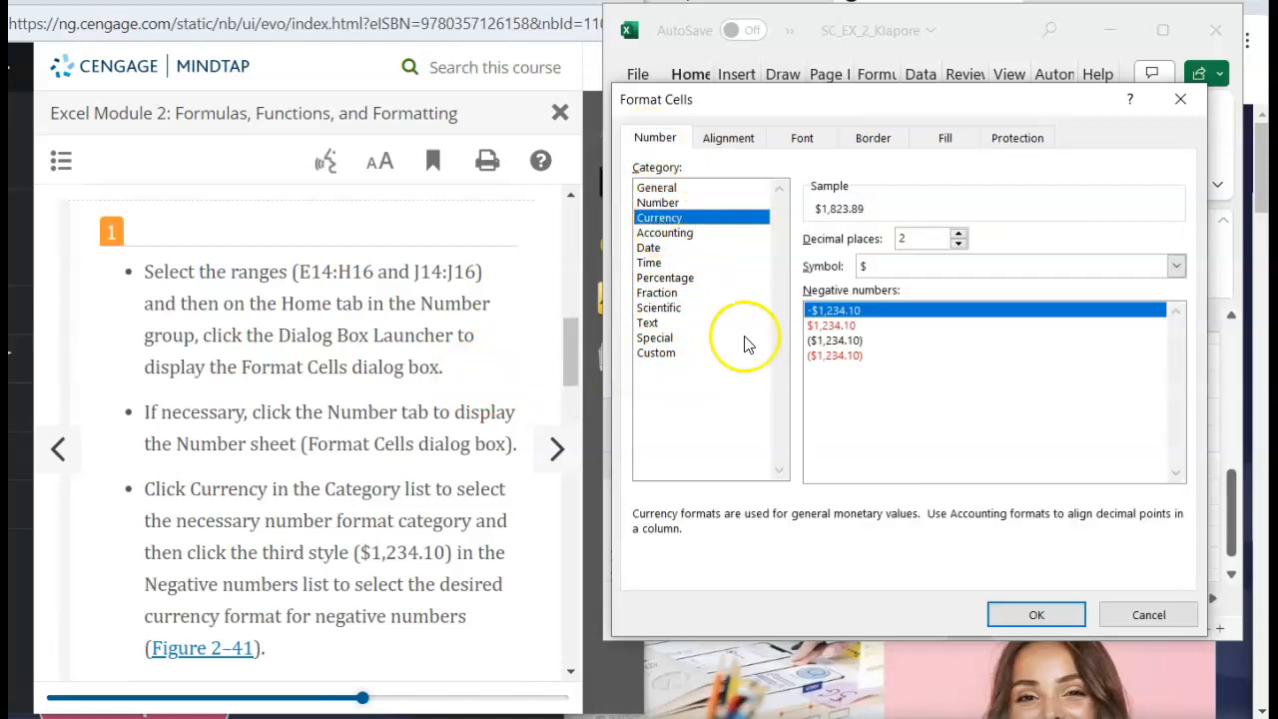
scroll(451, 554, down, 2)
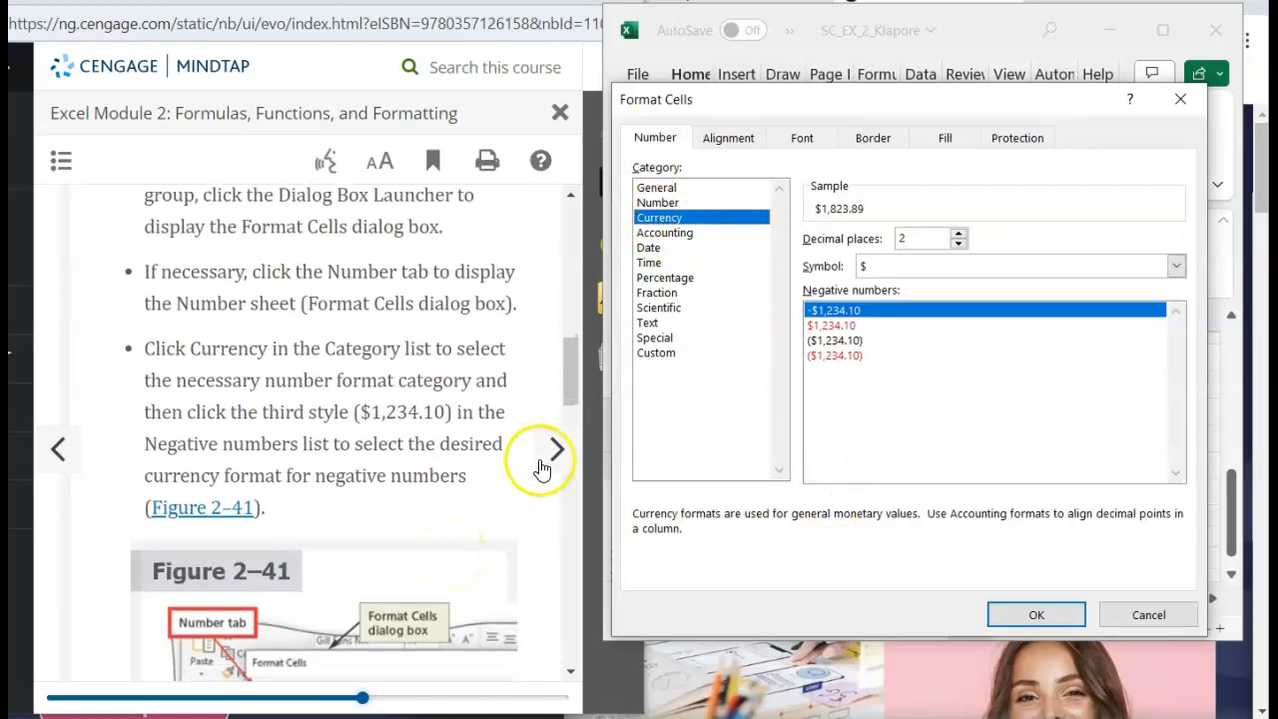
click(828, 325)
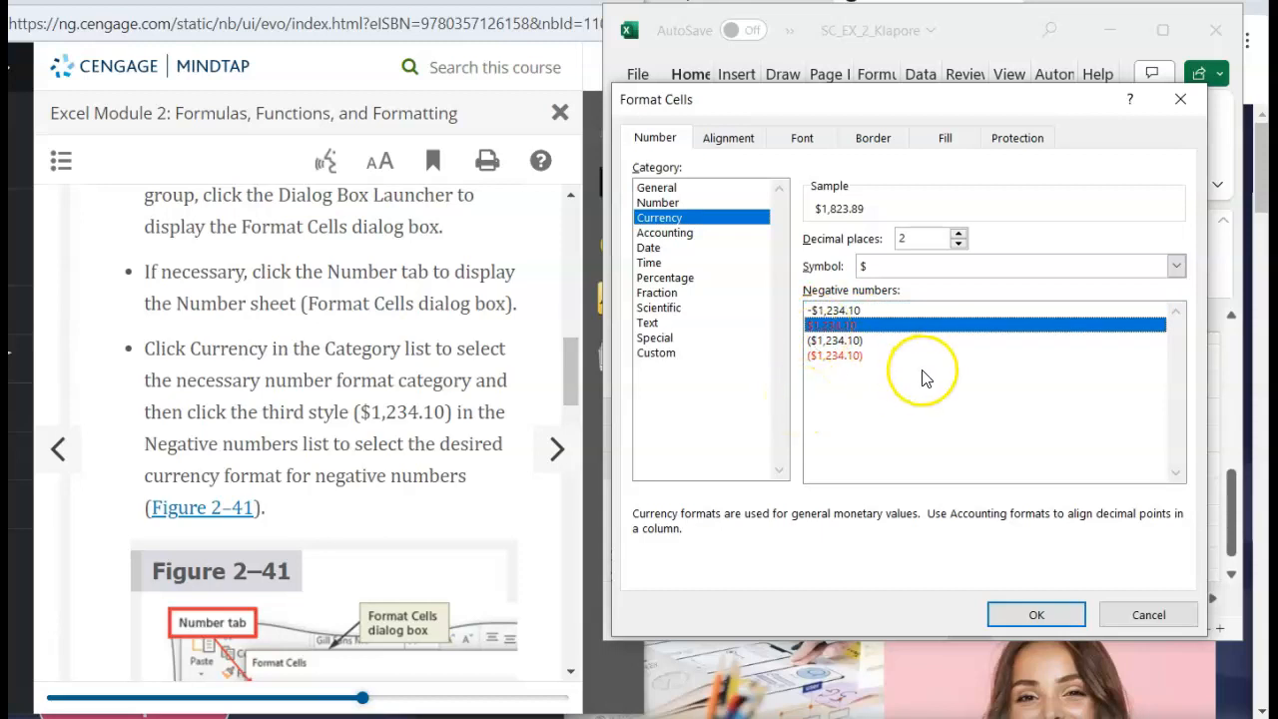
click(850, 343)
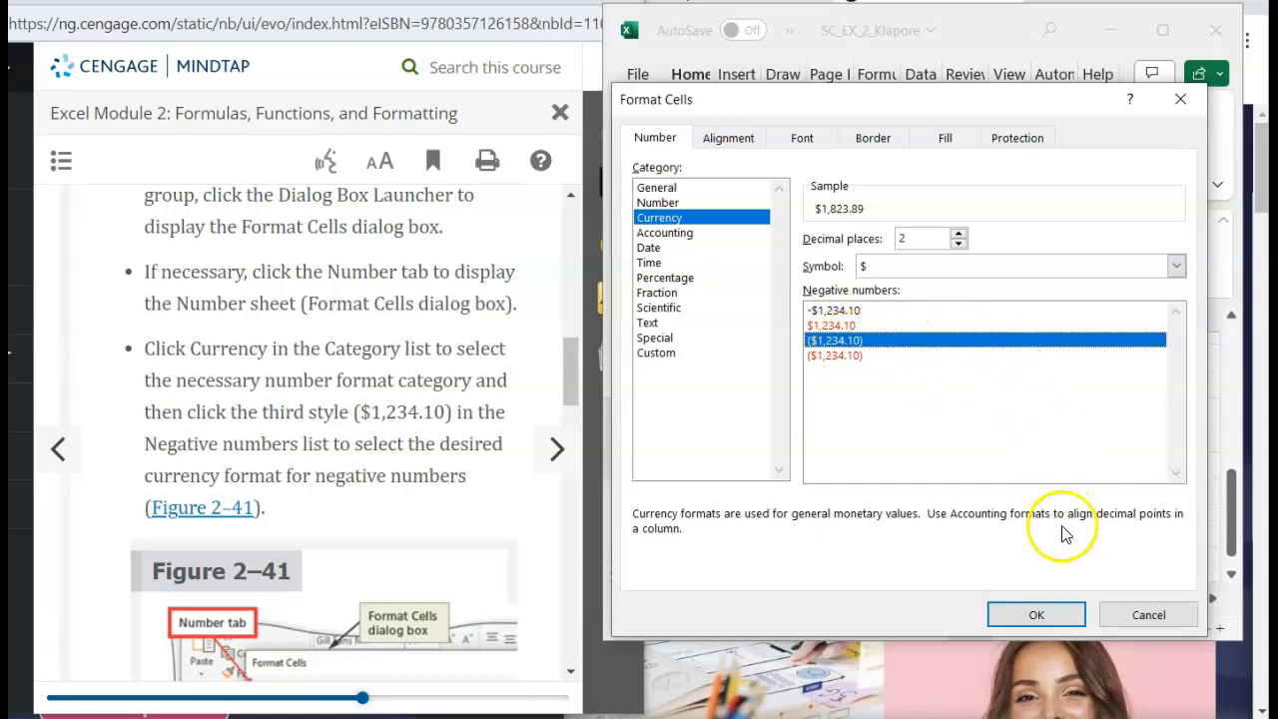
scroll(428, 448, down, 2)
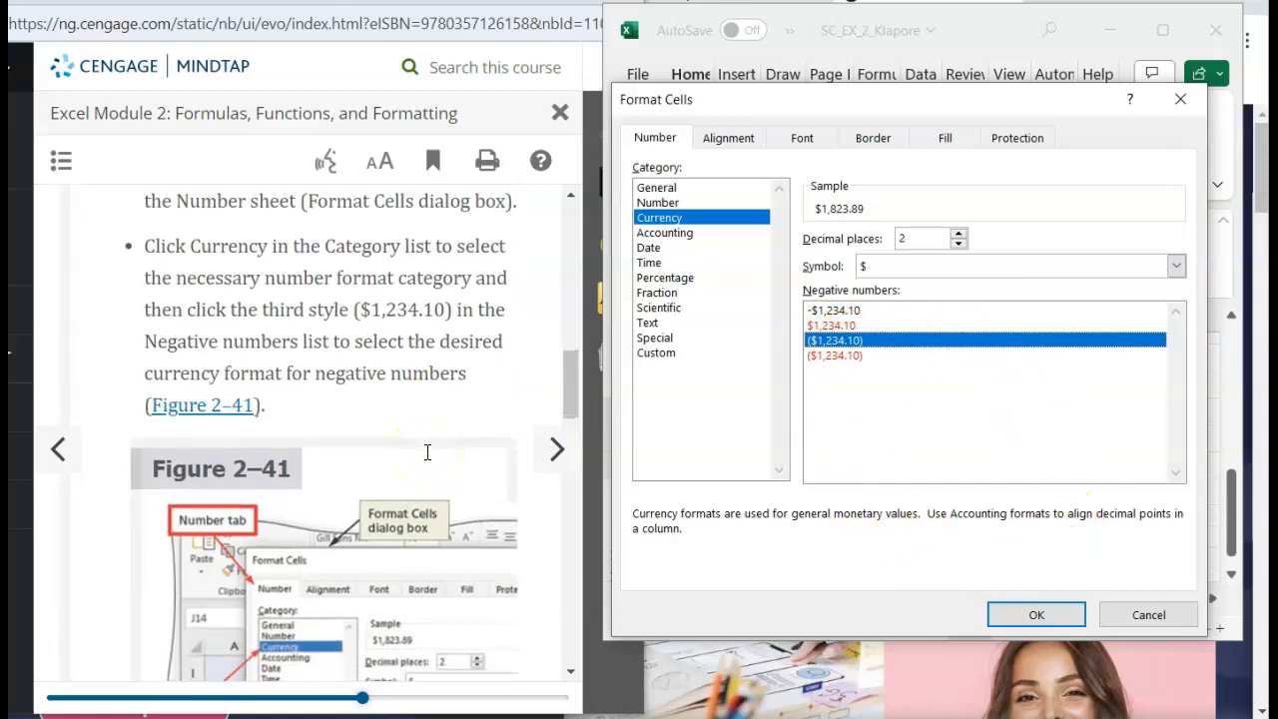
scroll(427, 453, down, 4)
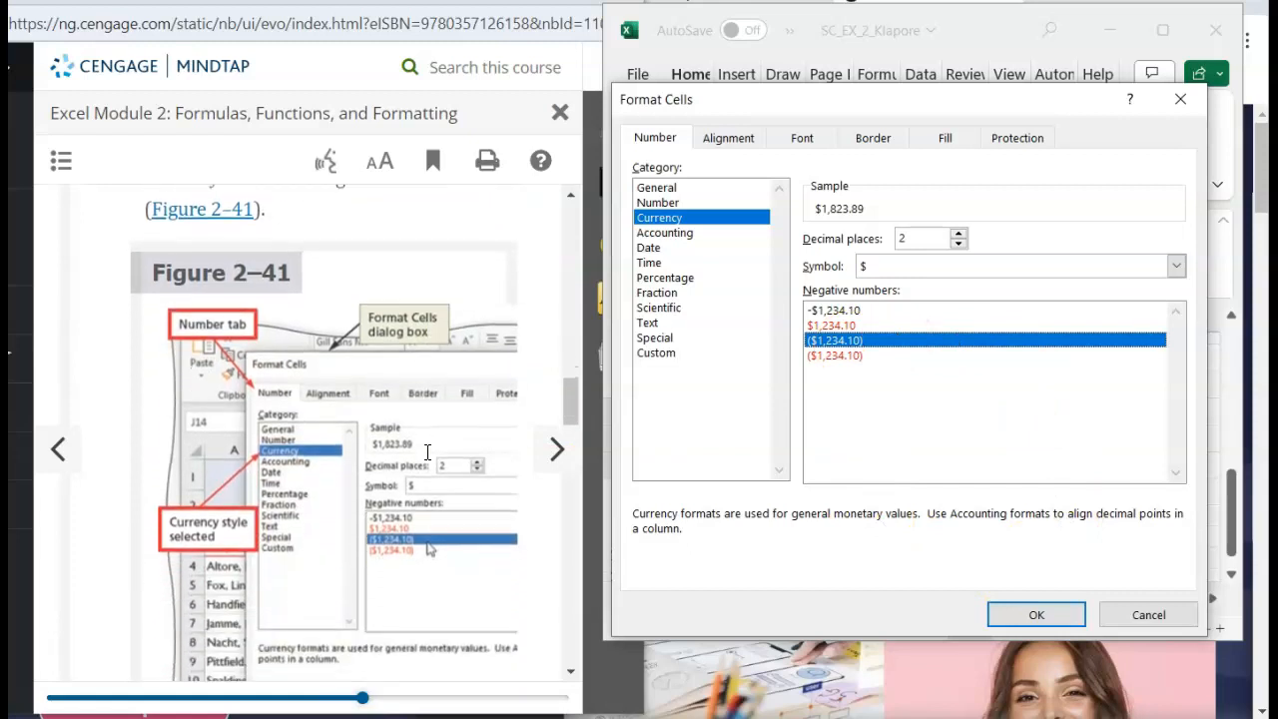
scroll(427, 452, down, 10)
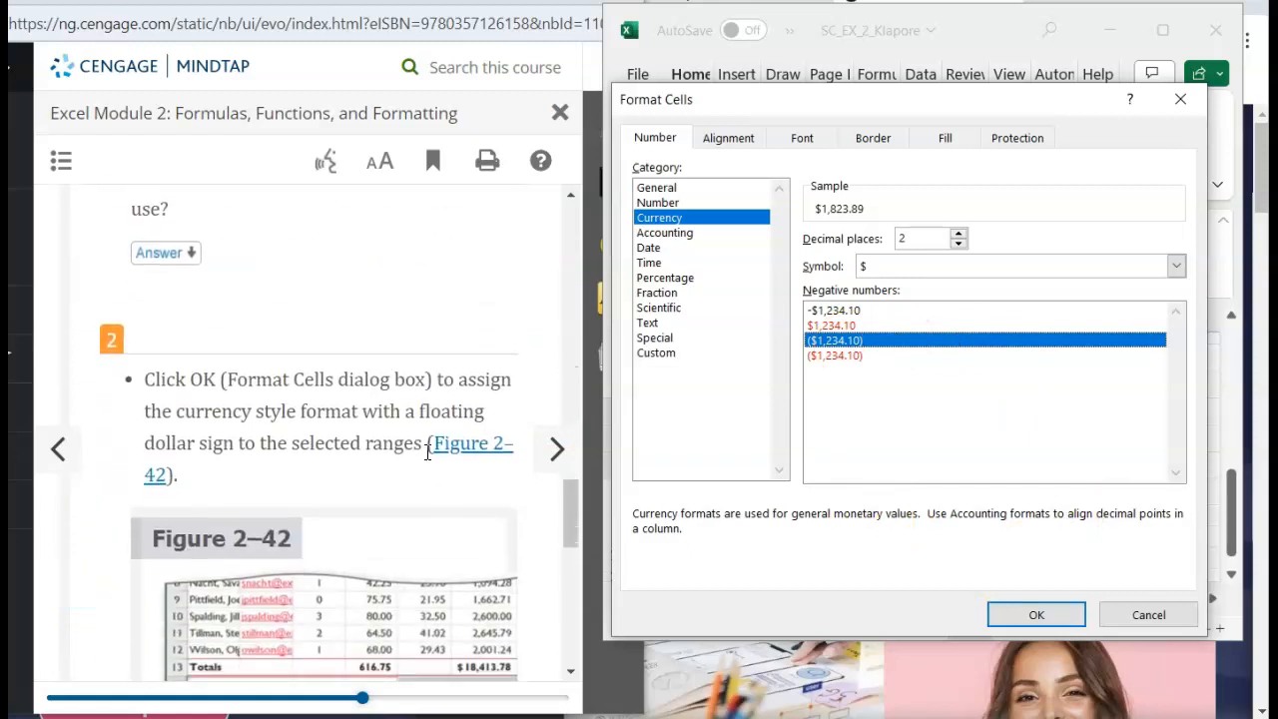
click(1041, 614)
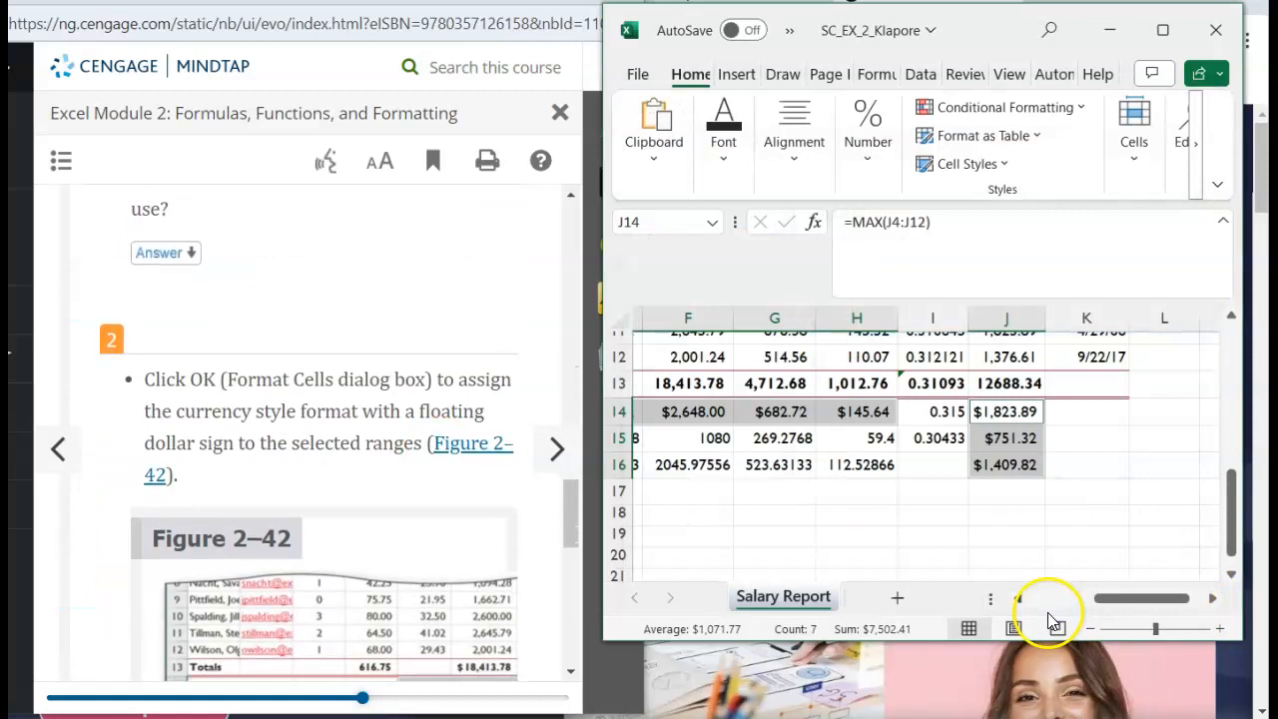
Compare the currency formatting in rows 14 to 16 of the worksheet with the textbook's Figure 2–42.
scroll(330, 440, down, 3)
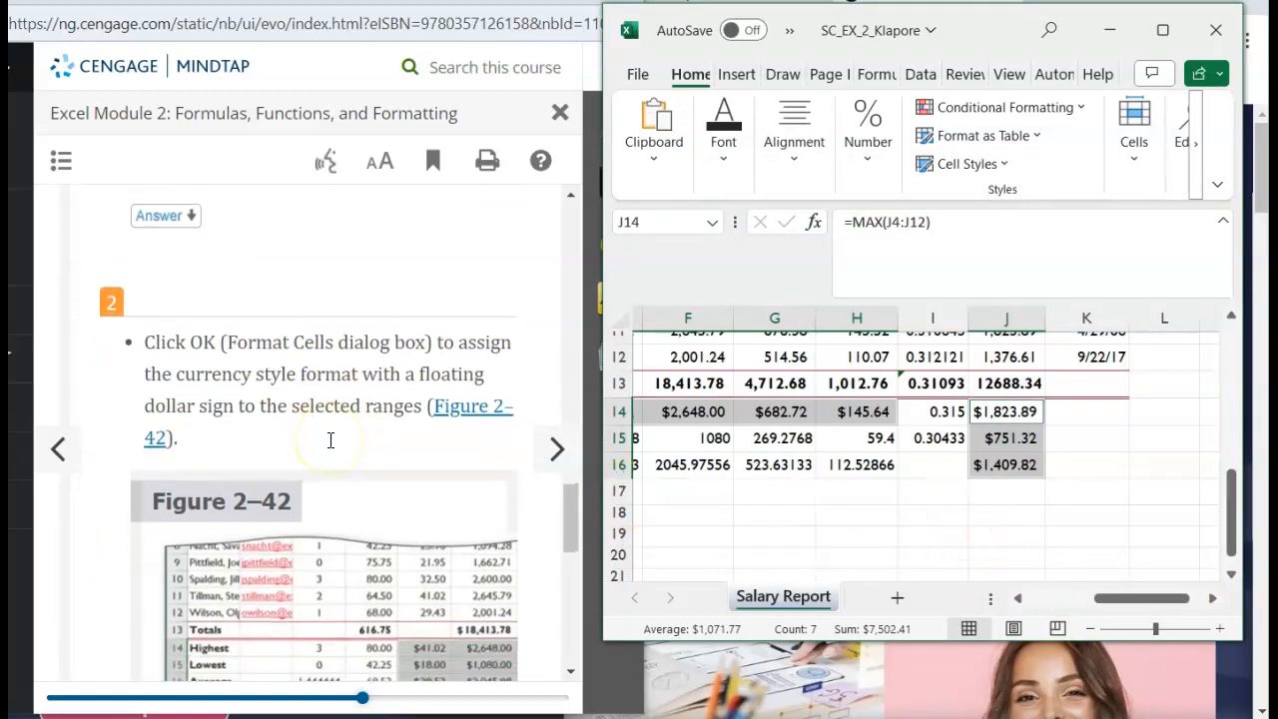
scroll(330, 441, up, 1)
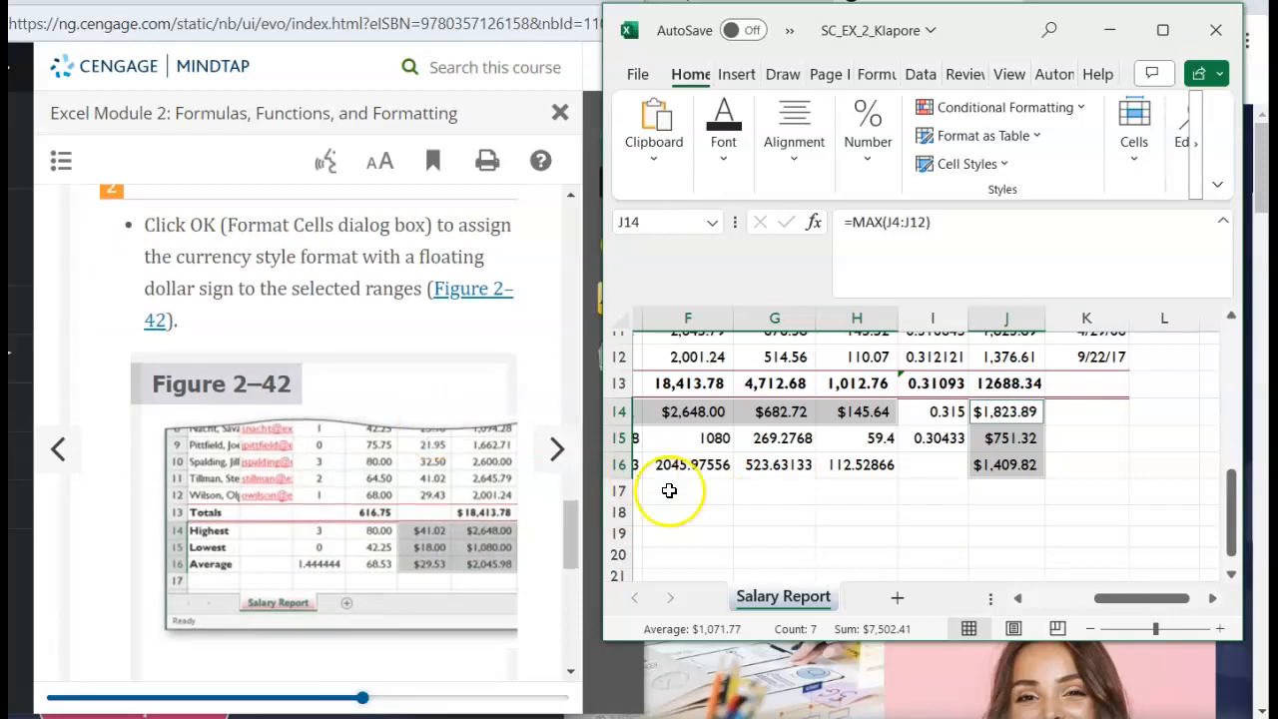
scroll(697, 455, left, 1)
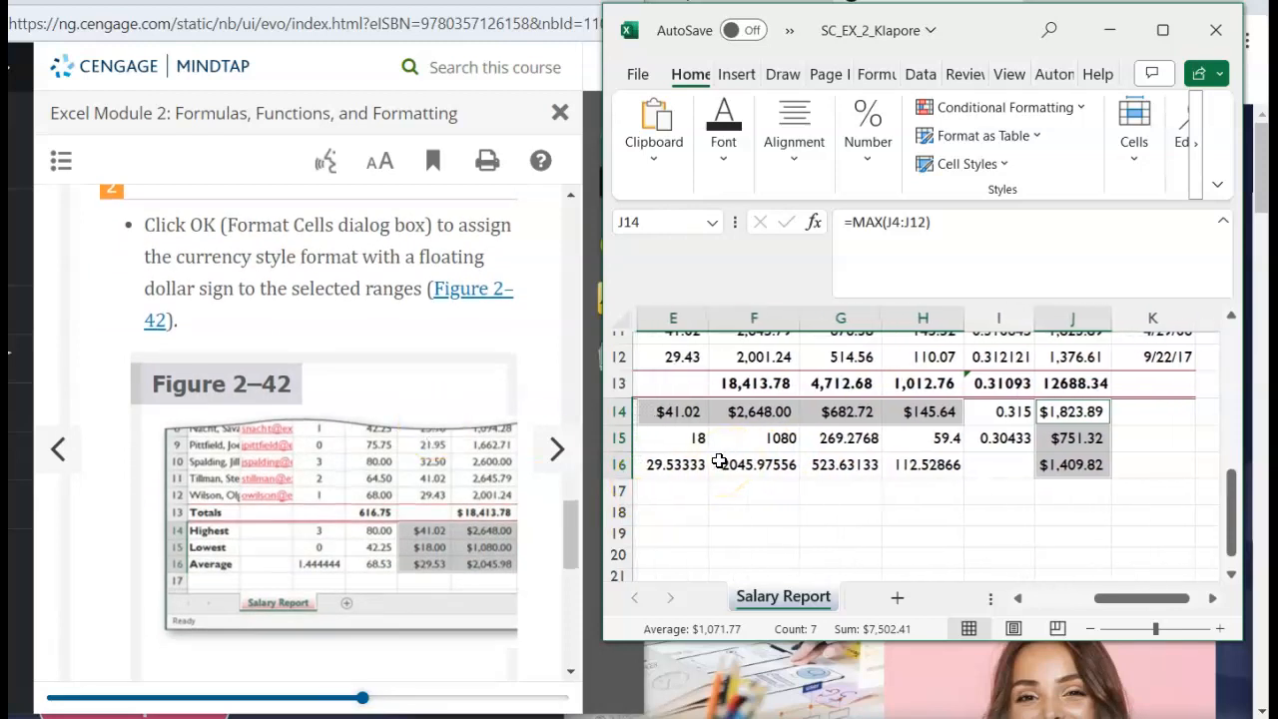
scroll(719, 461, right, 1)
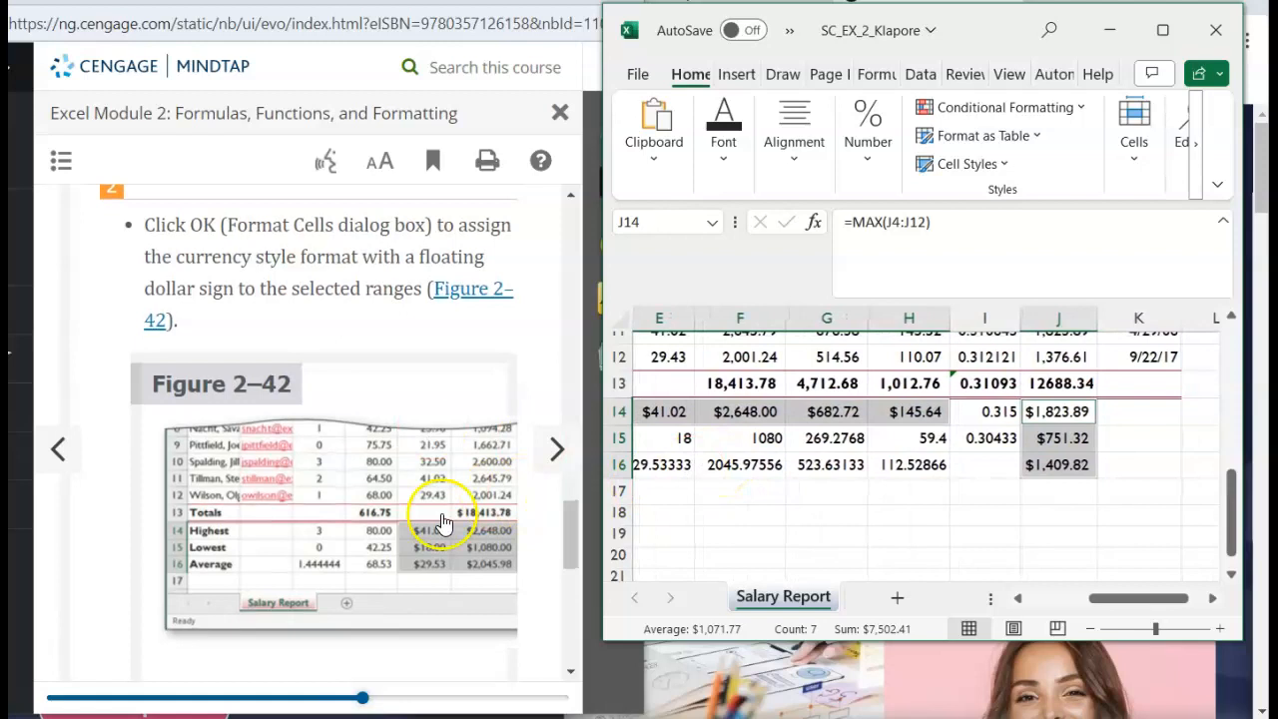
scroll(359, 600, down, 1)
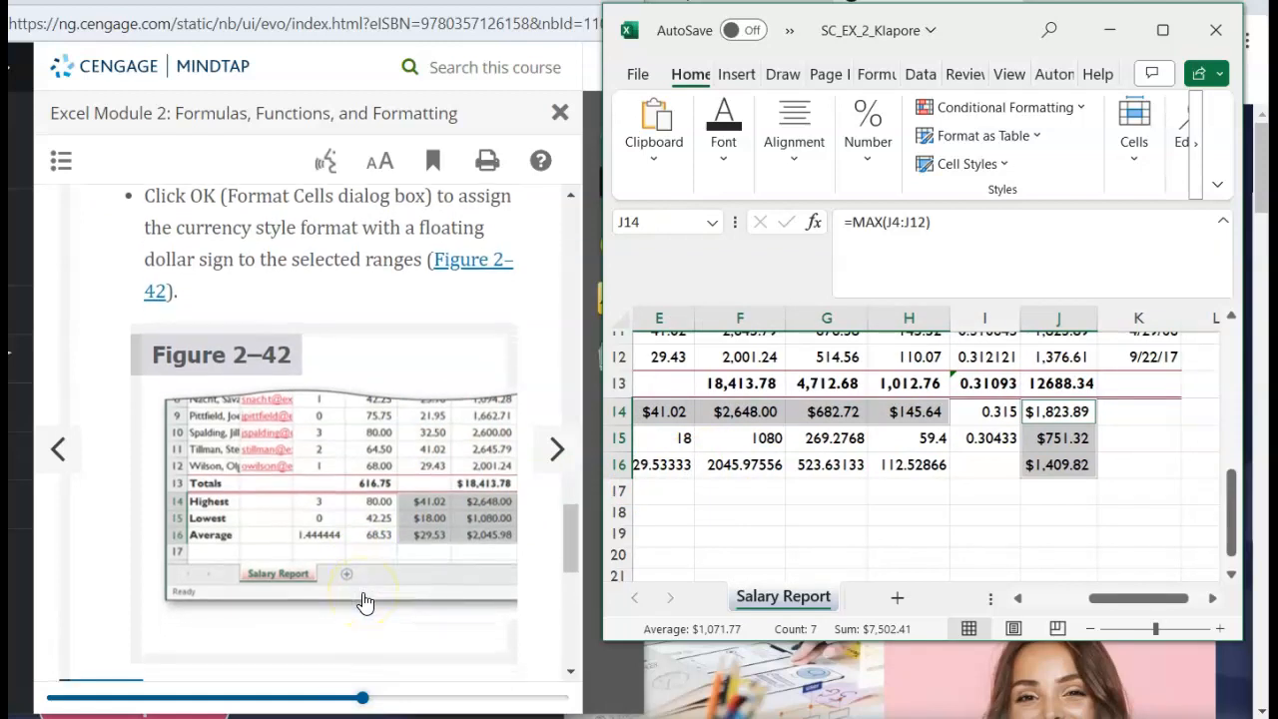
scroll(815, 494, left, 2)
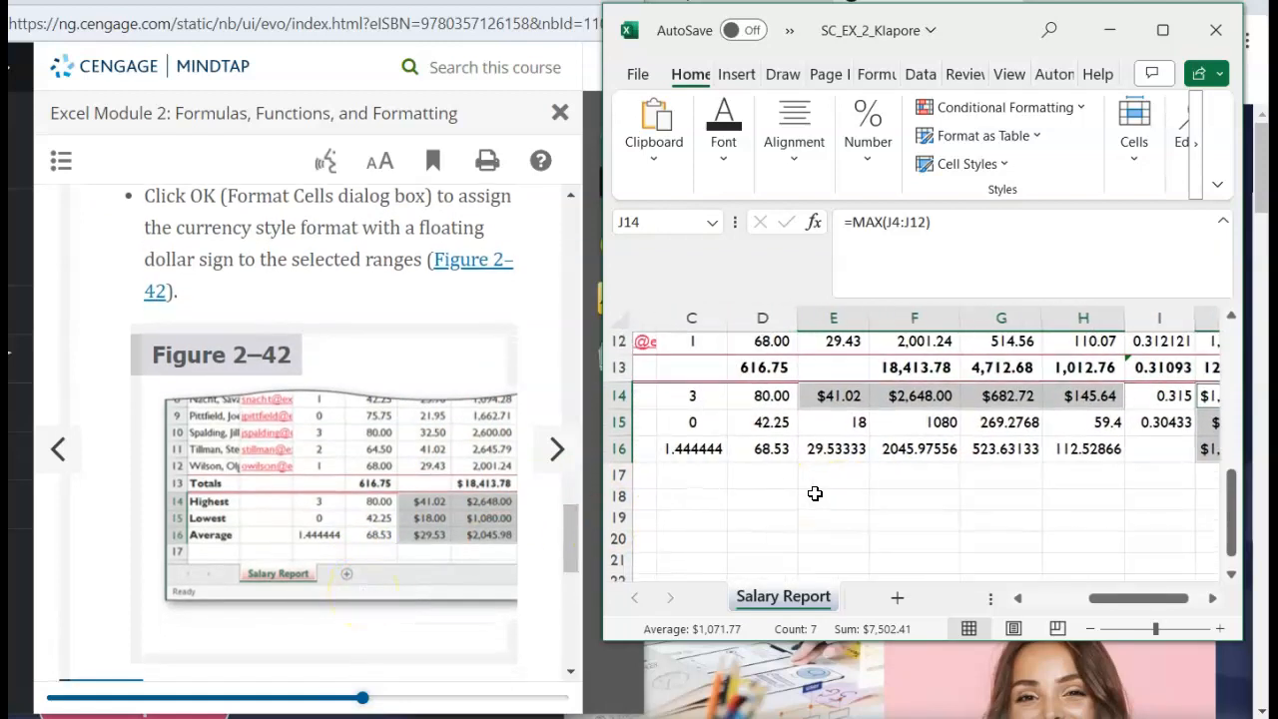
scroll(815, 493, up, 1)
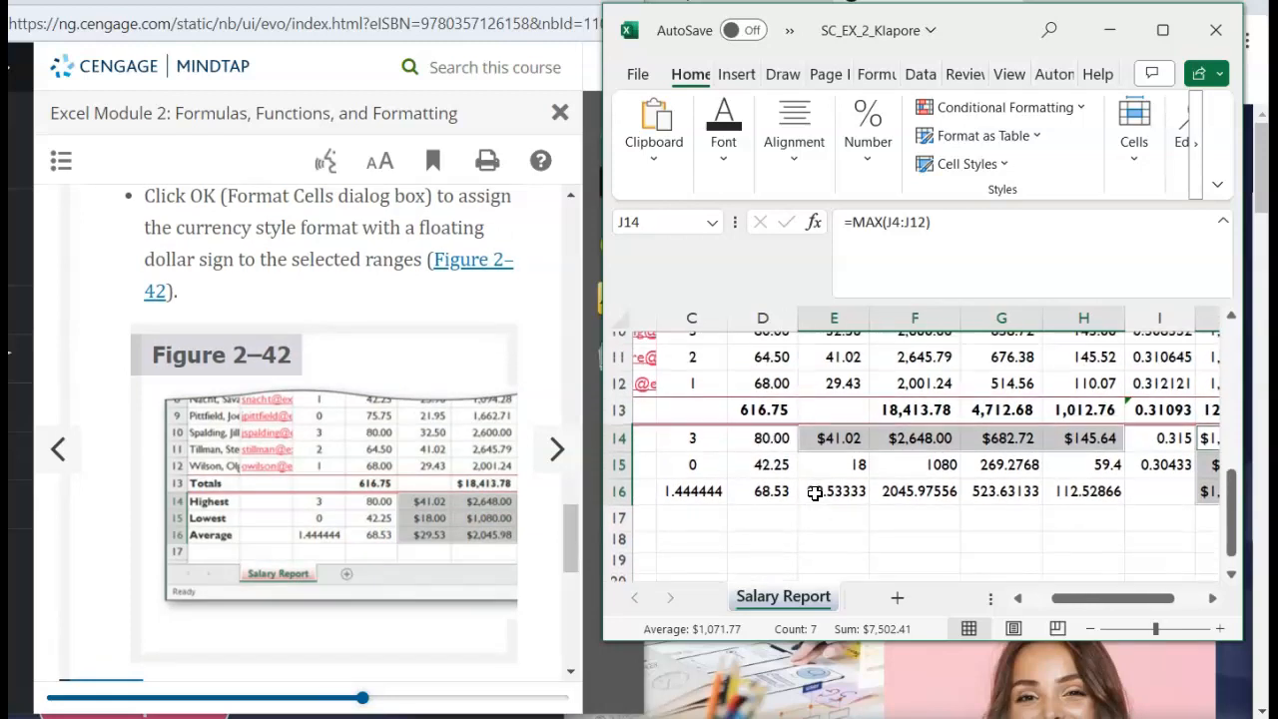
scroll(815, 494, down, 1)
scroll(815, 493, right, 1)
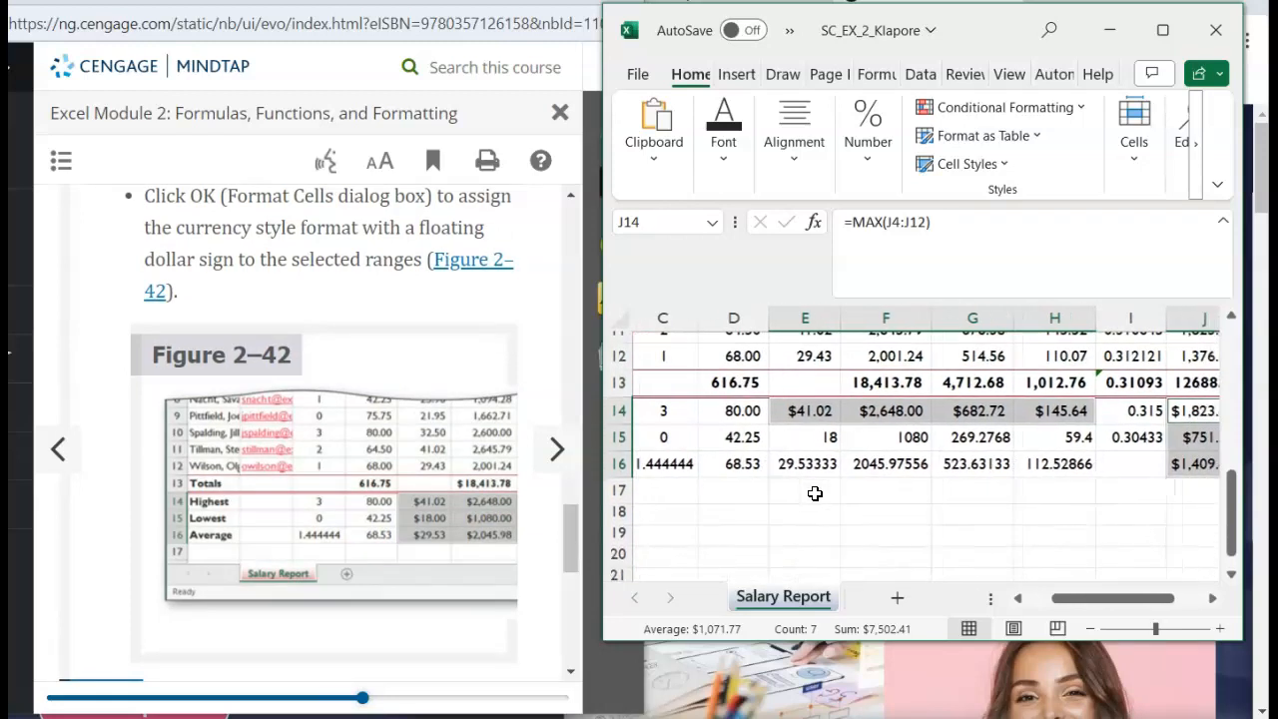
scroll(815, 494, right, 1)
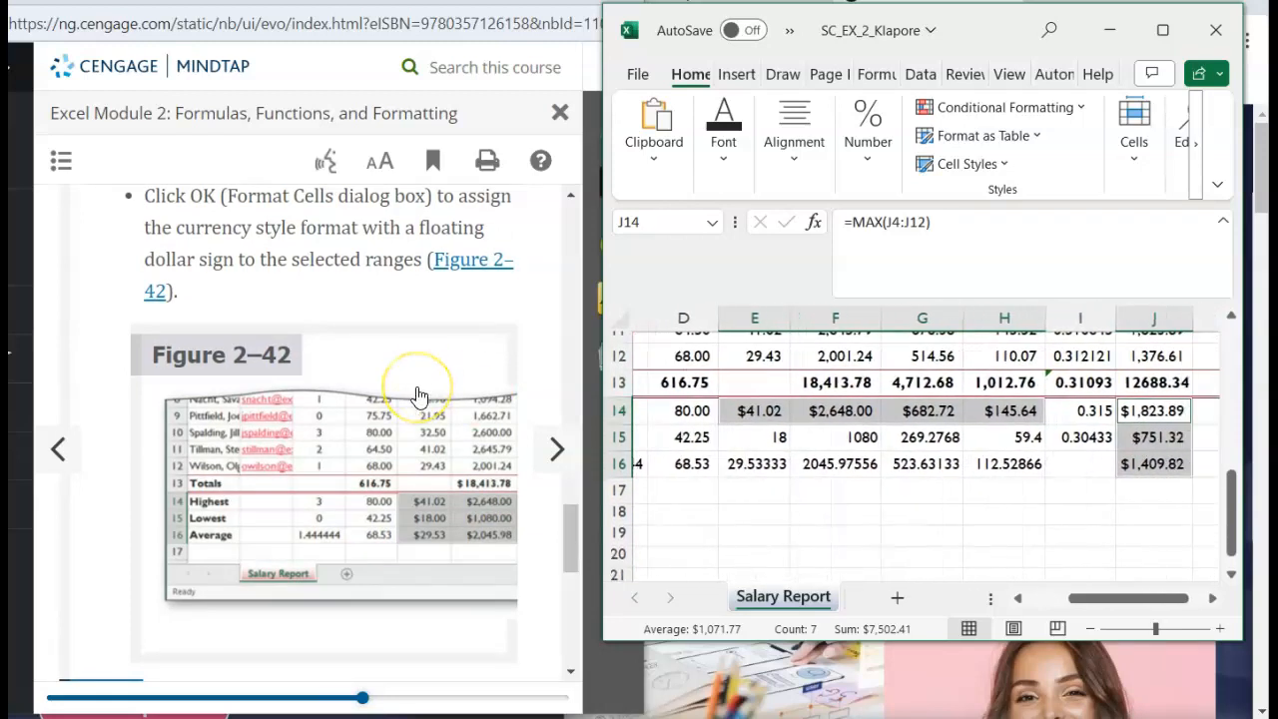
Reread the ranges in step 1 of the currency instructions, and go to the textbook's section on the percent style format.
scroll(420, 397, up, 2)
scroll(419, 396, up, 5)
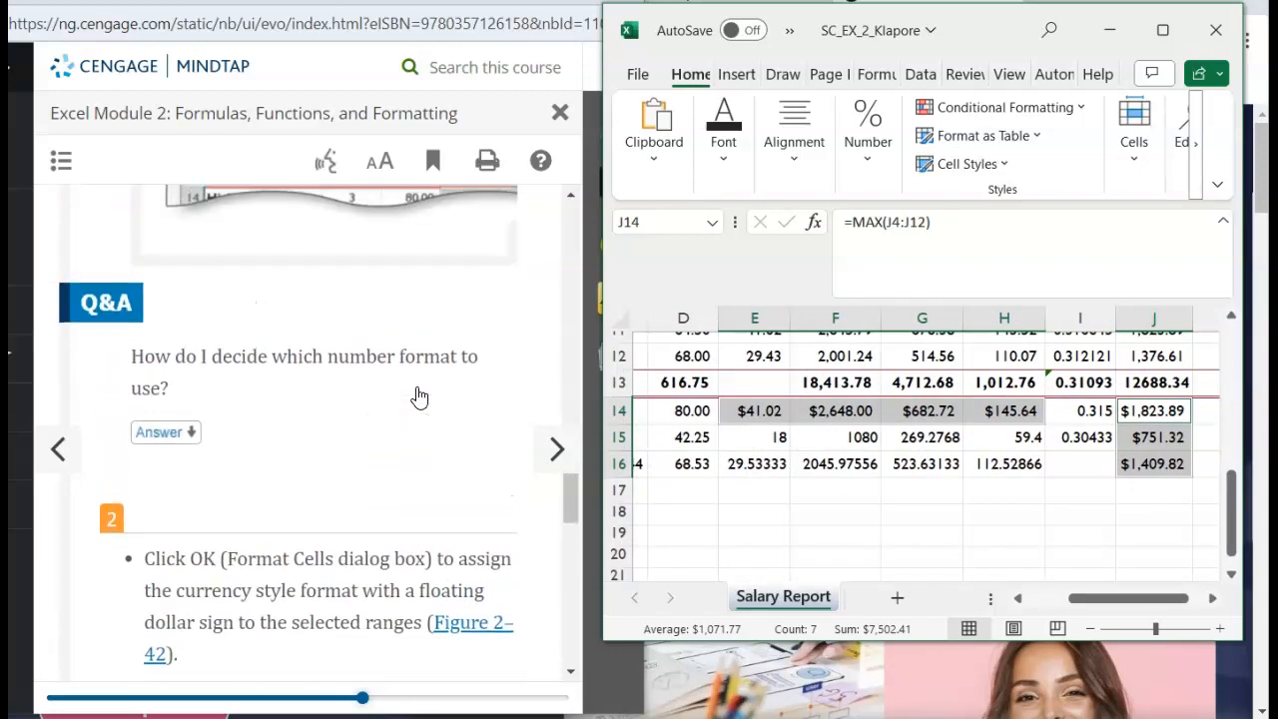
scroll(419, 396, up, 5)
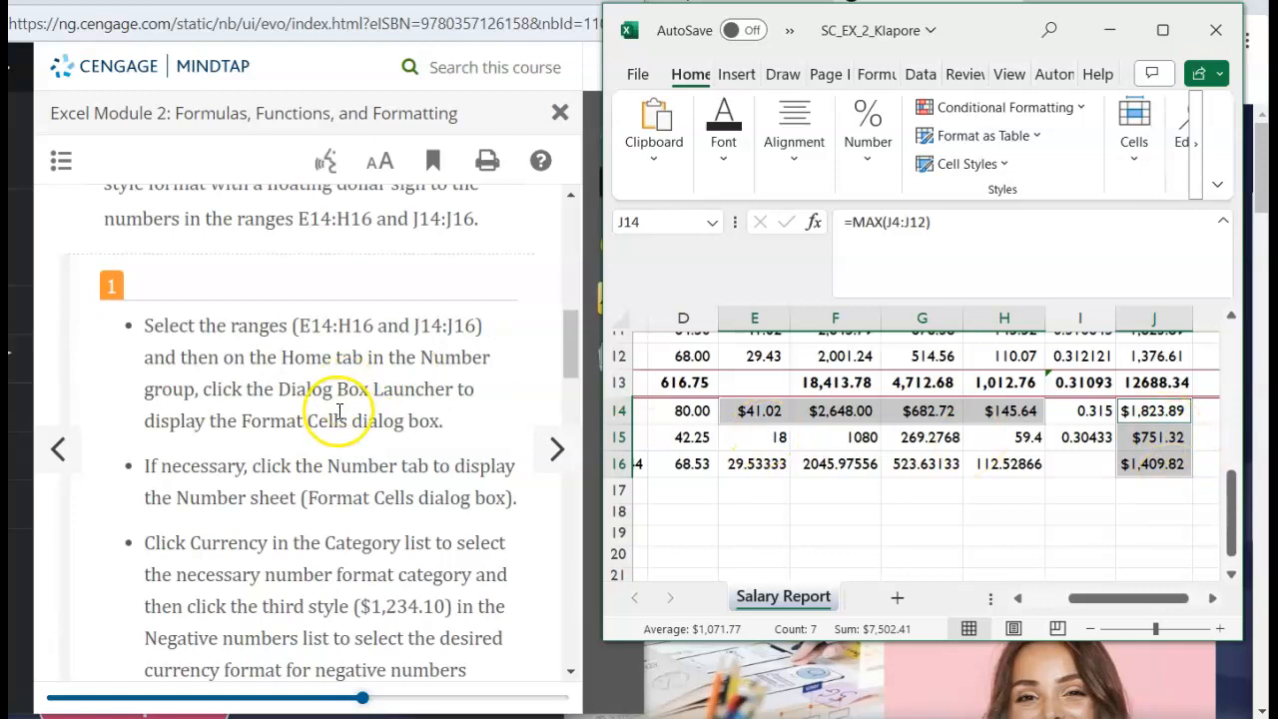
scroll(337, 408, up, 2)
scroll(339, 411, down, 1)
scroll(339, 410, down, 2)
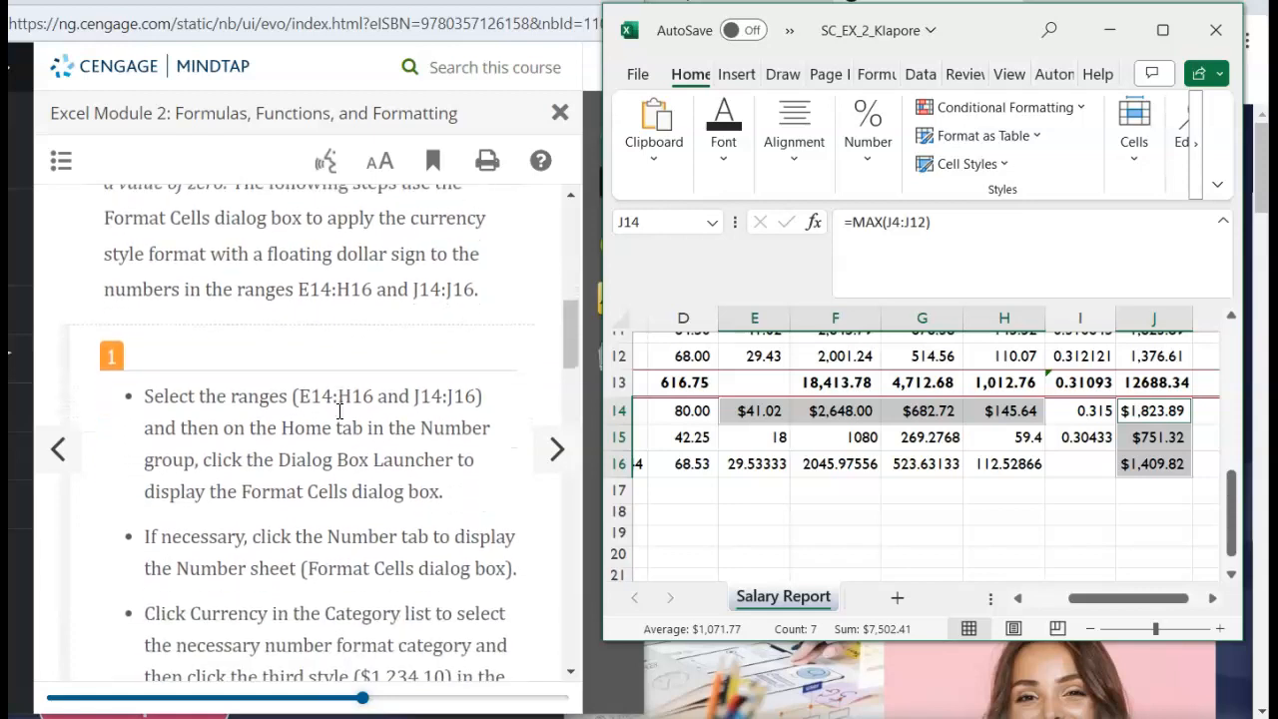
scroll(339, 410, down, 1)
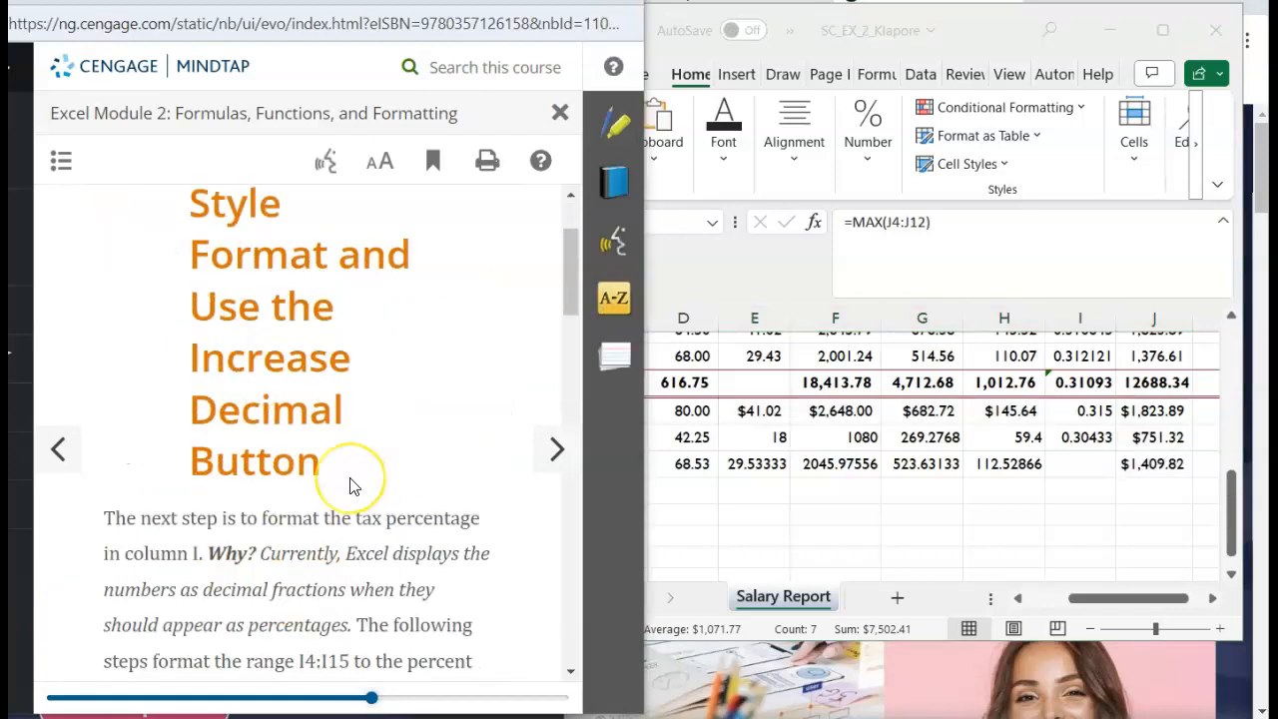
Select the tax percentage cells I14:I15 and apply the Percent Style format, following step 1 of the textbook.
scroll(350, 484, down, 5)
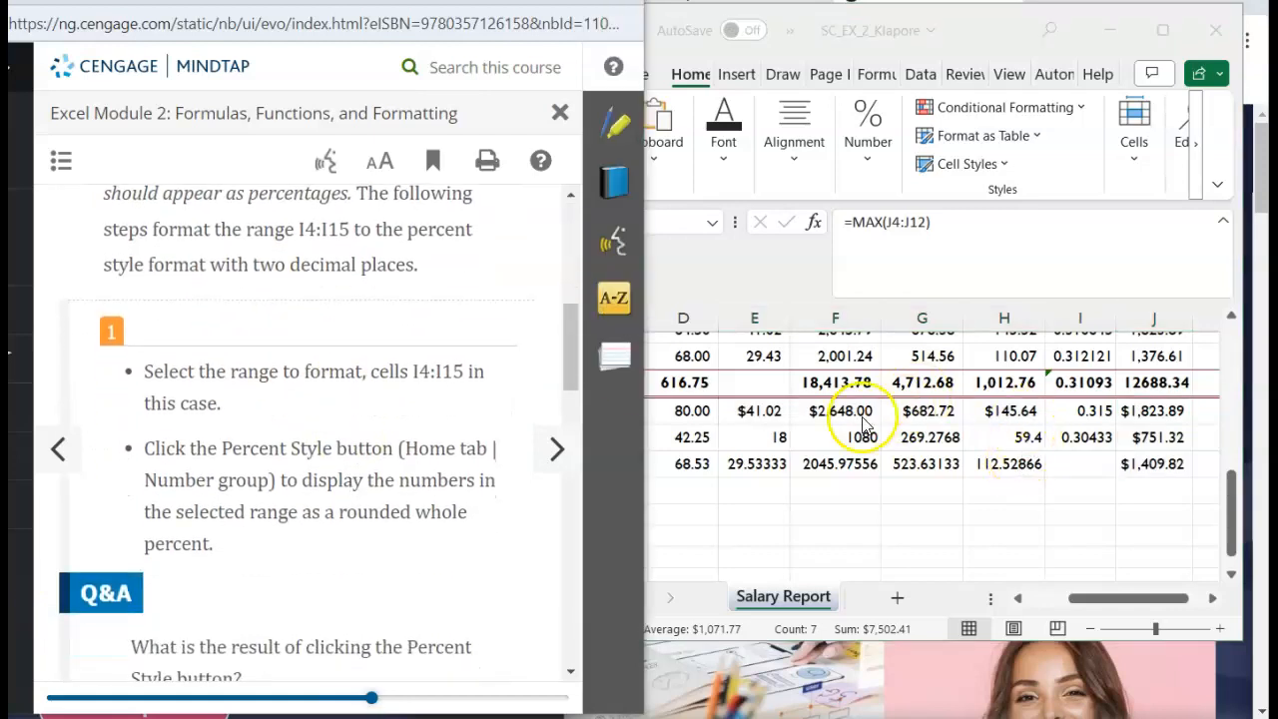
click(1083, 428)
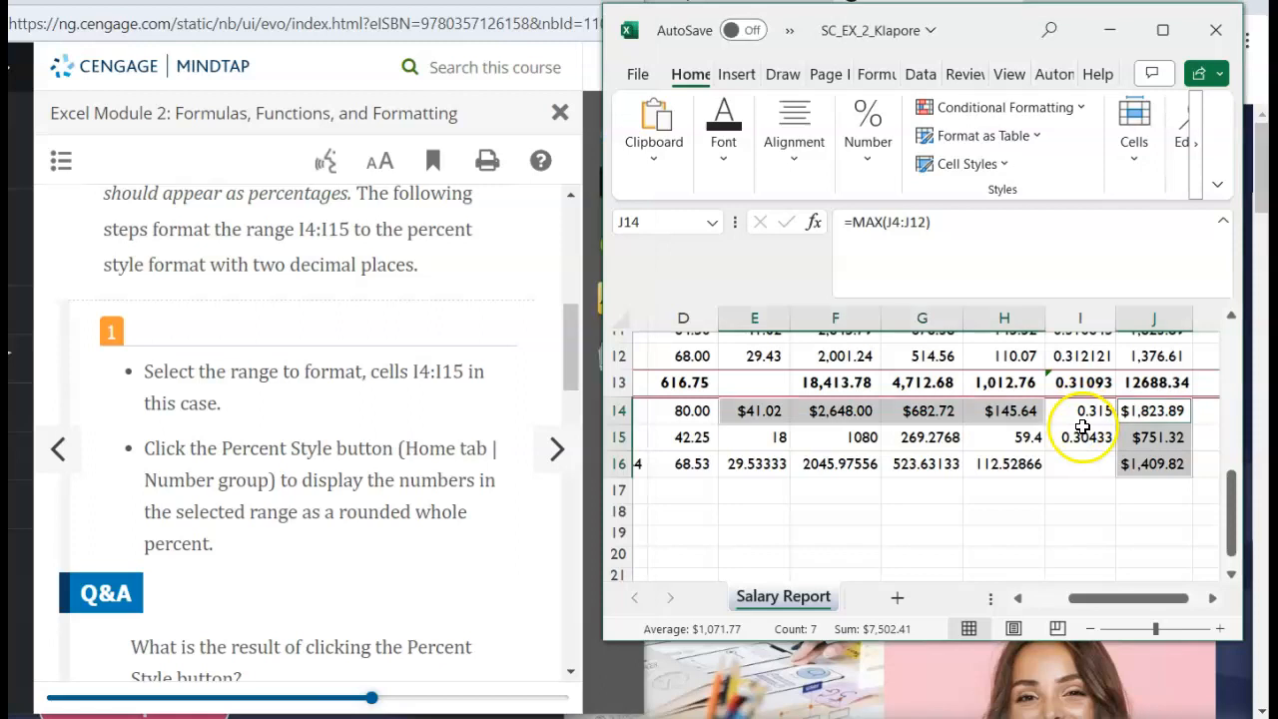
drag(1068, 415, 1068, 436)
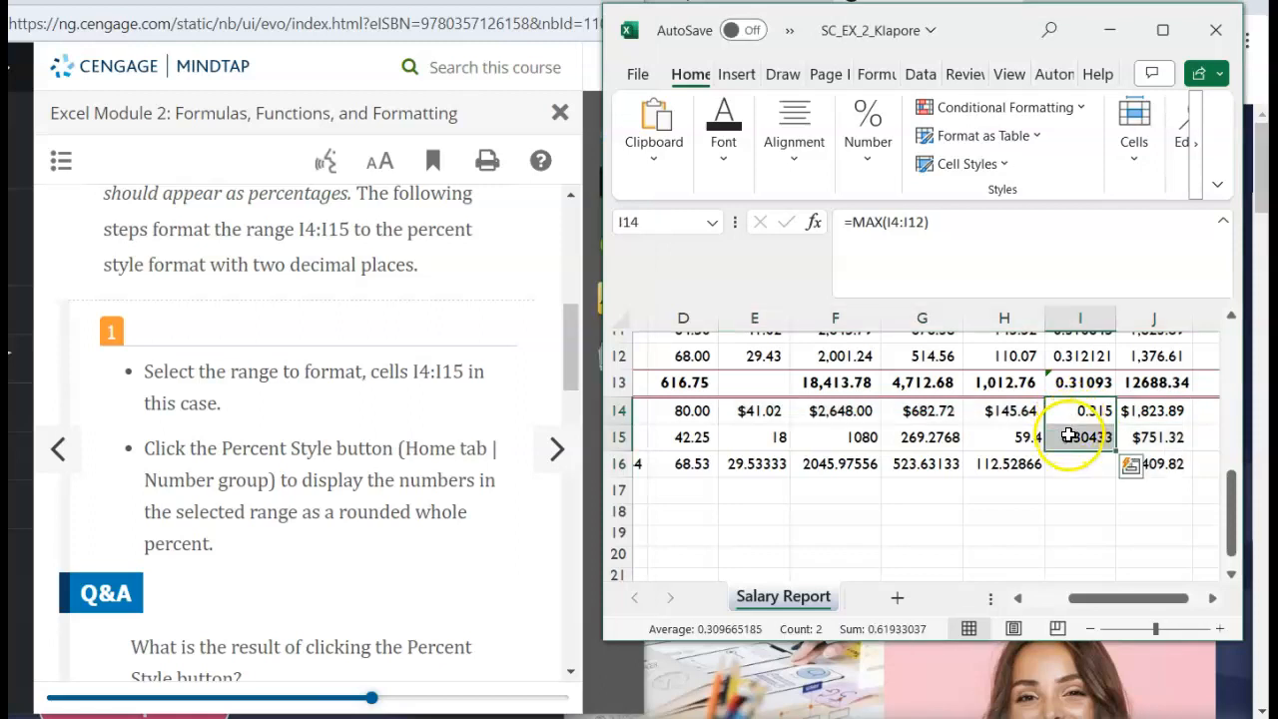
click(855, 158)
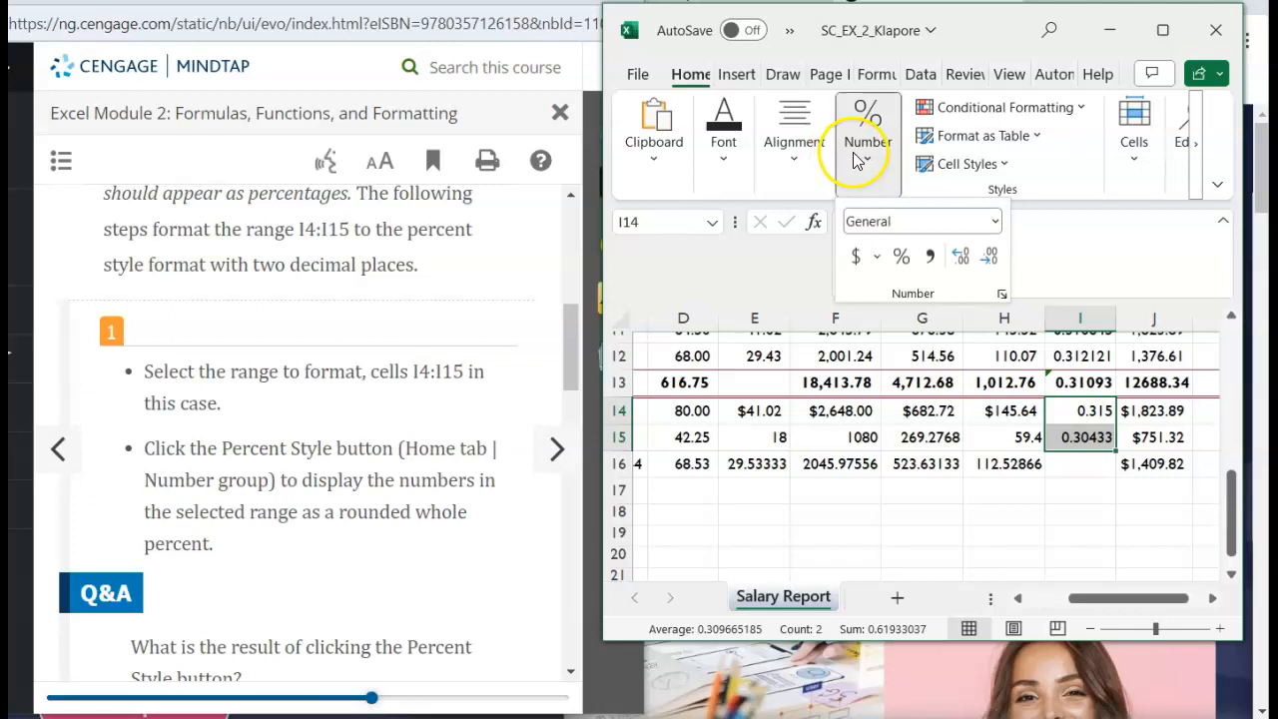
click(902, 257)
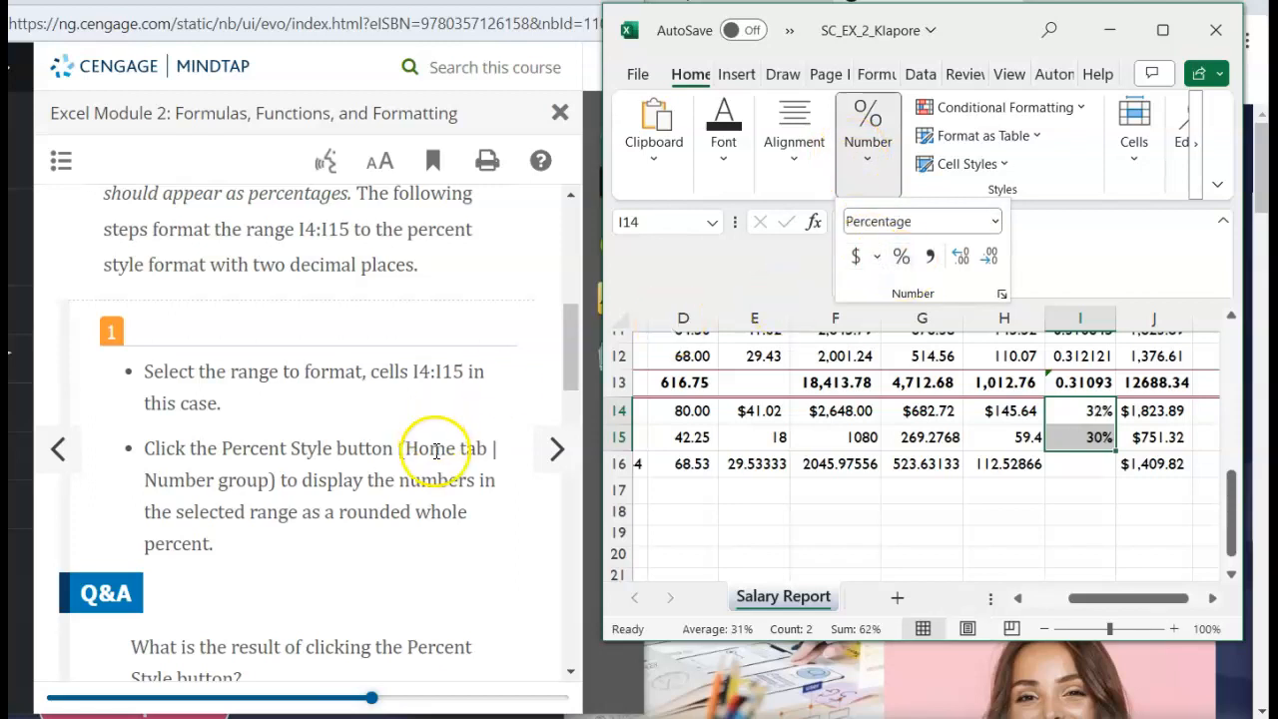
Follow textbook step 2 and increase the decimals of the percentages in I14:I15 to two places.
scroll(437, 451, down, 3)
scroll(437, 451, up, 2)
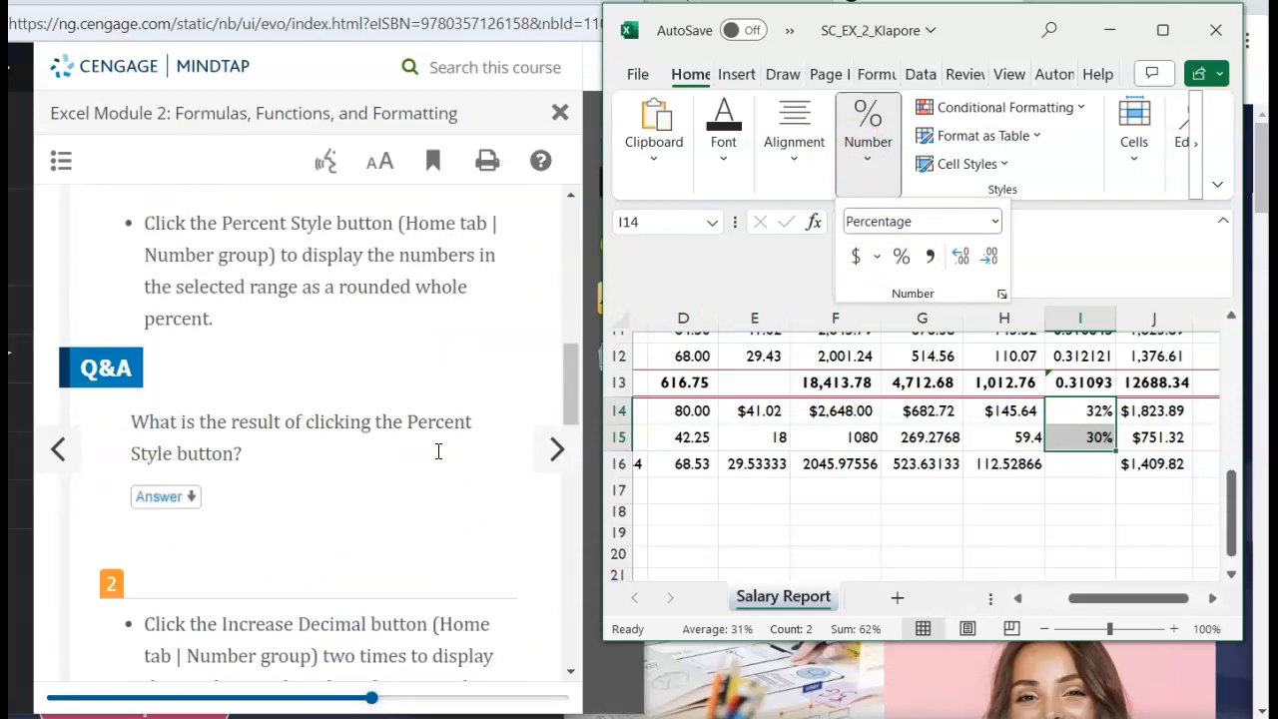
scroll(437, 451, down, 3)
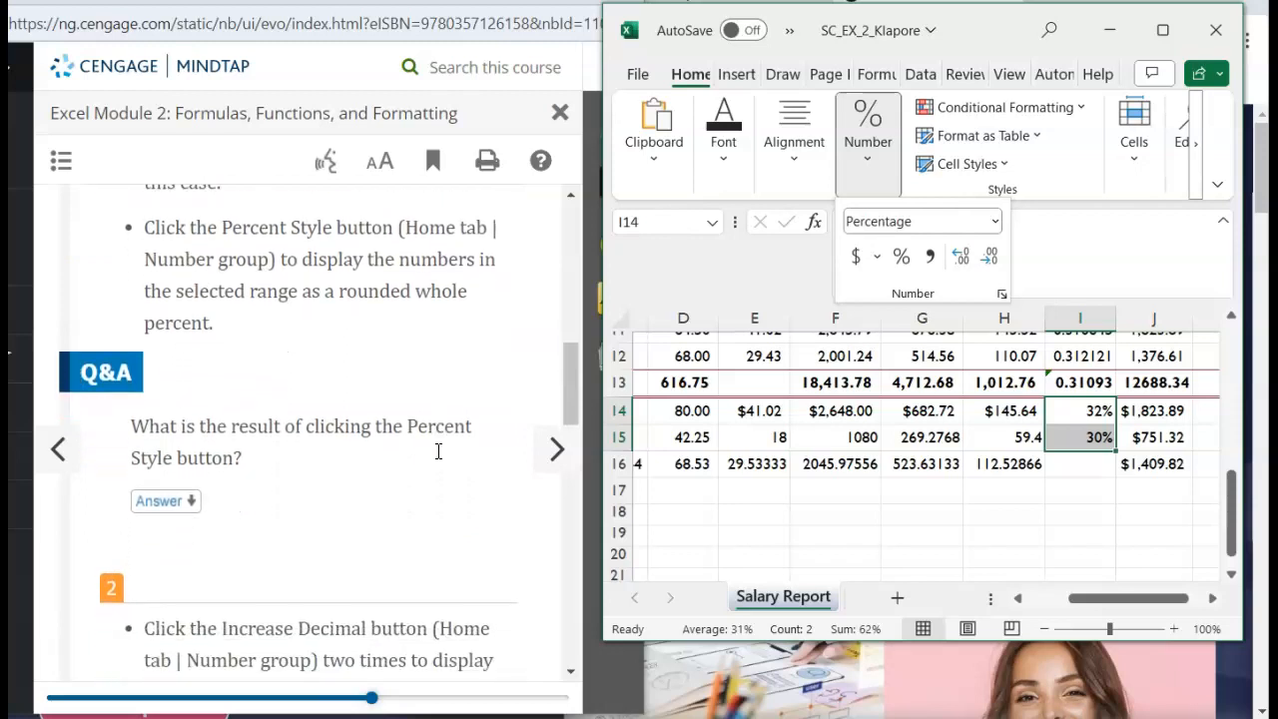
scroll(438, 451, down, 1)
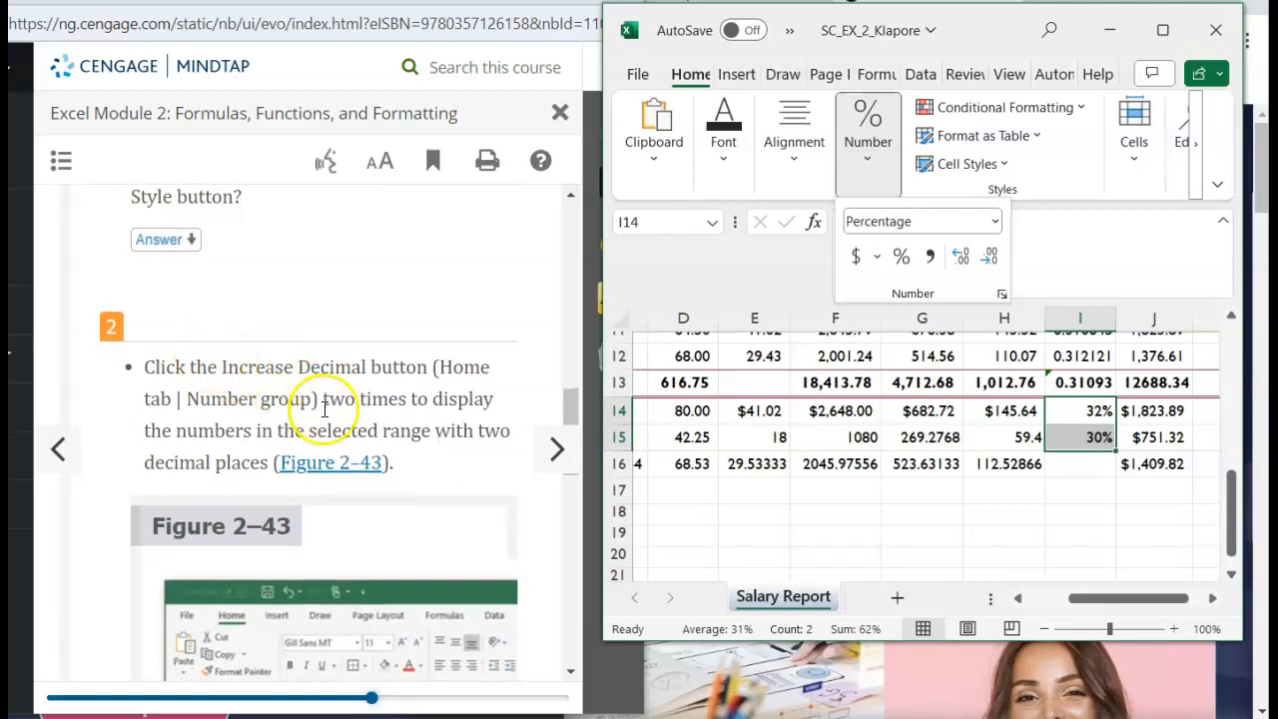
scroll(324, 408, down, 1)
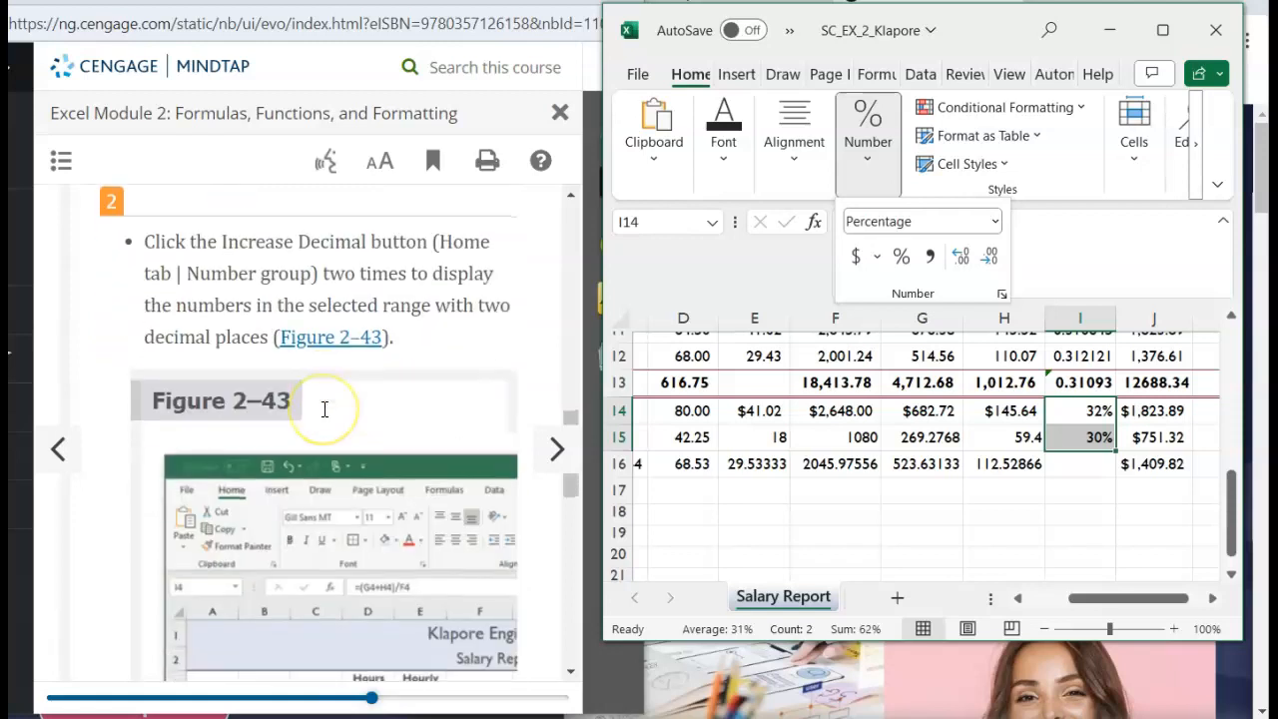
click(965, 259)
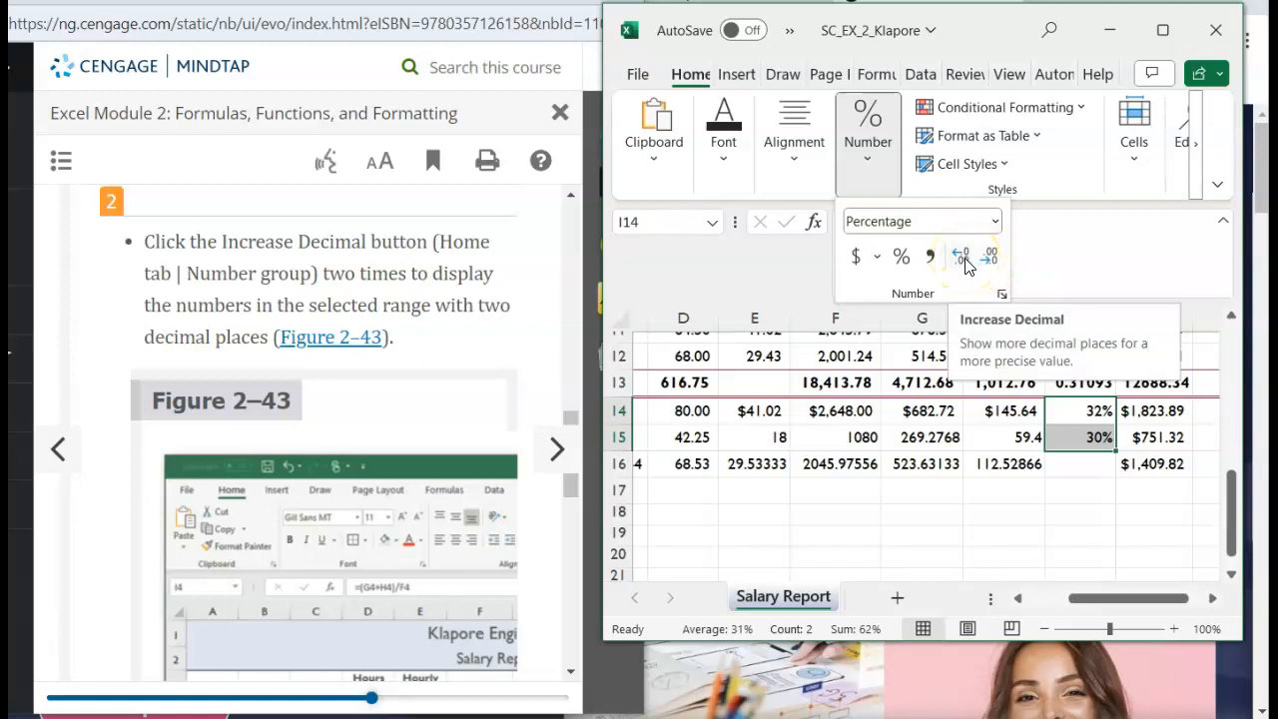
click(965, 259)
click(965, 260)
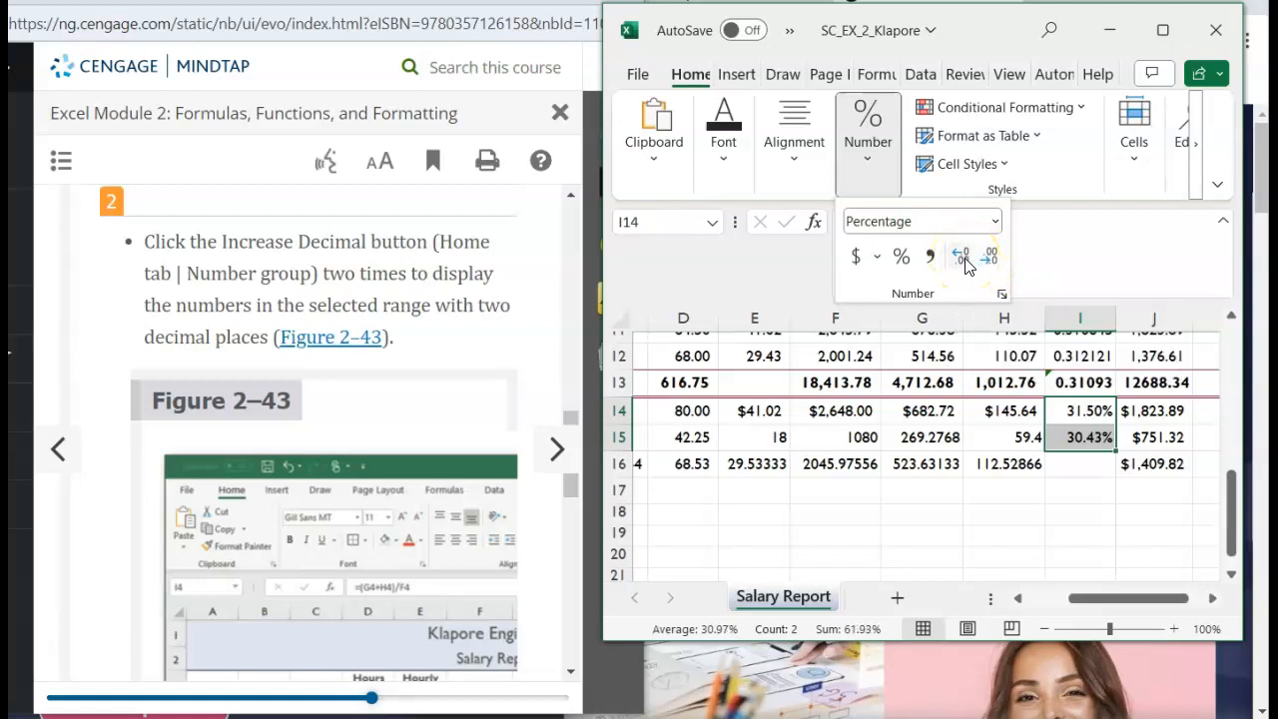
scroll(392, 428, down, 3)
scroll(397, 431, down, 10)
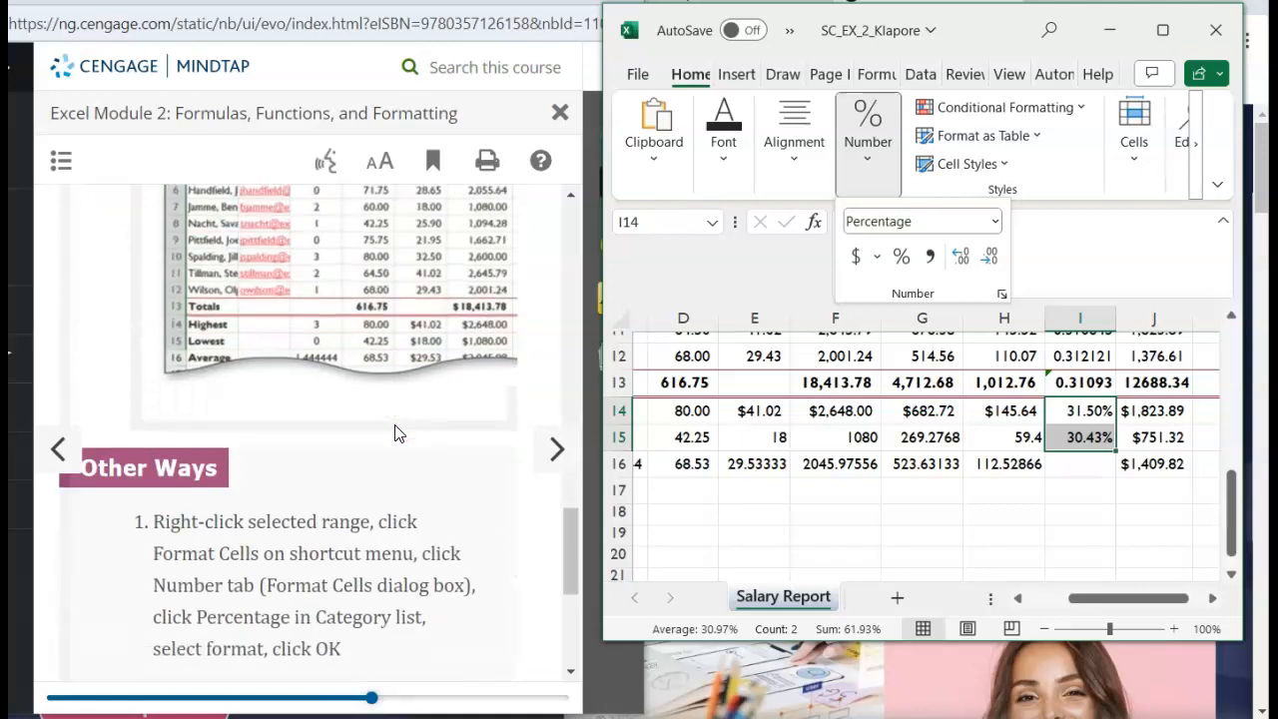
Go to the textbook's section on conditional formatting and find step 1 of its instructions.
click(555, 490)
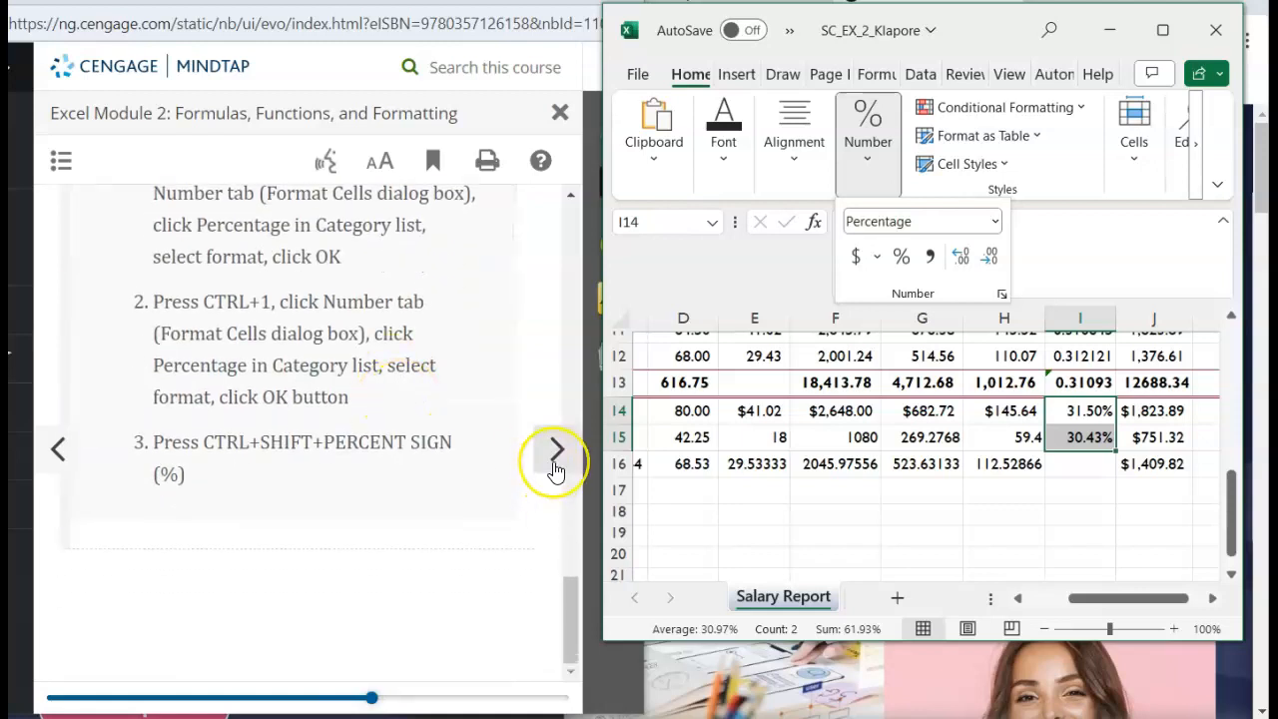
click(556, 469)
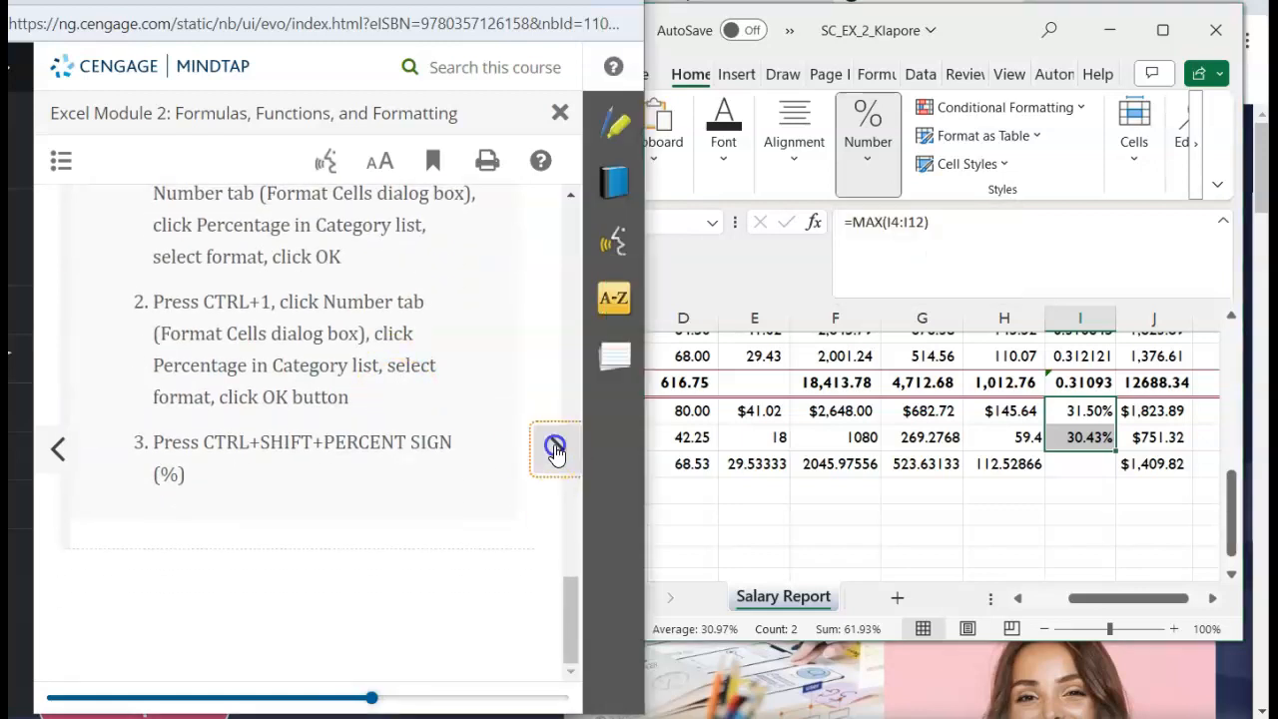
click(421, 513)
scroll(421, 513, down, 5)
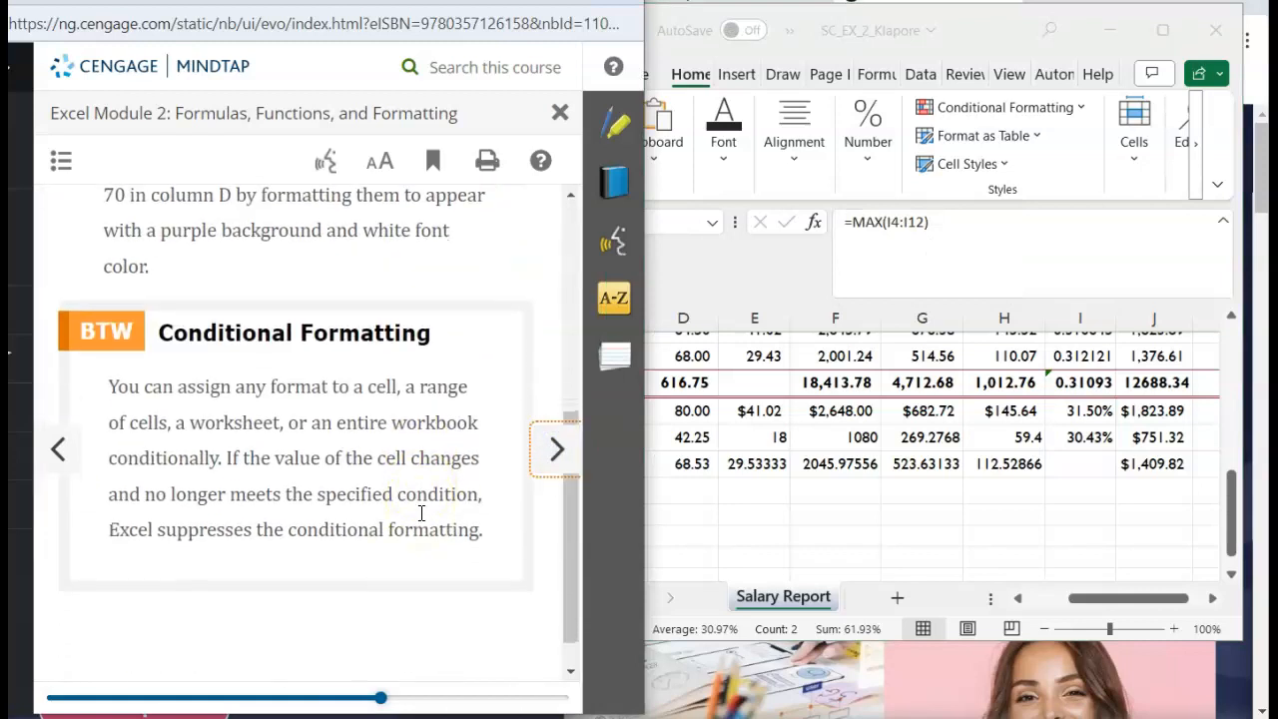
click(557, 458)
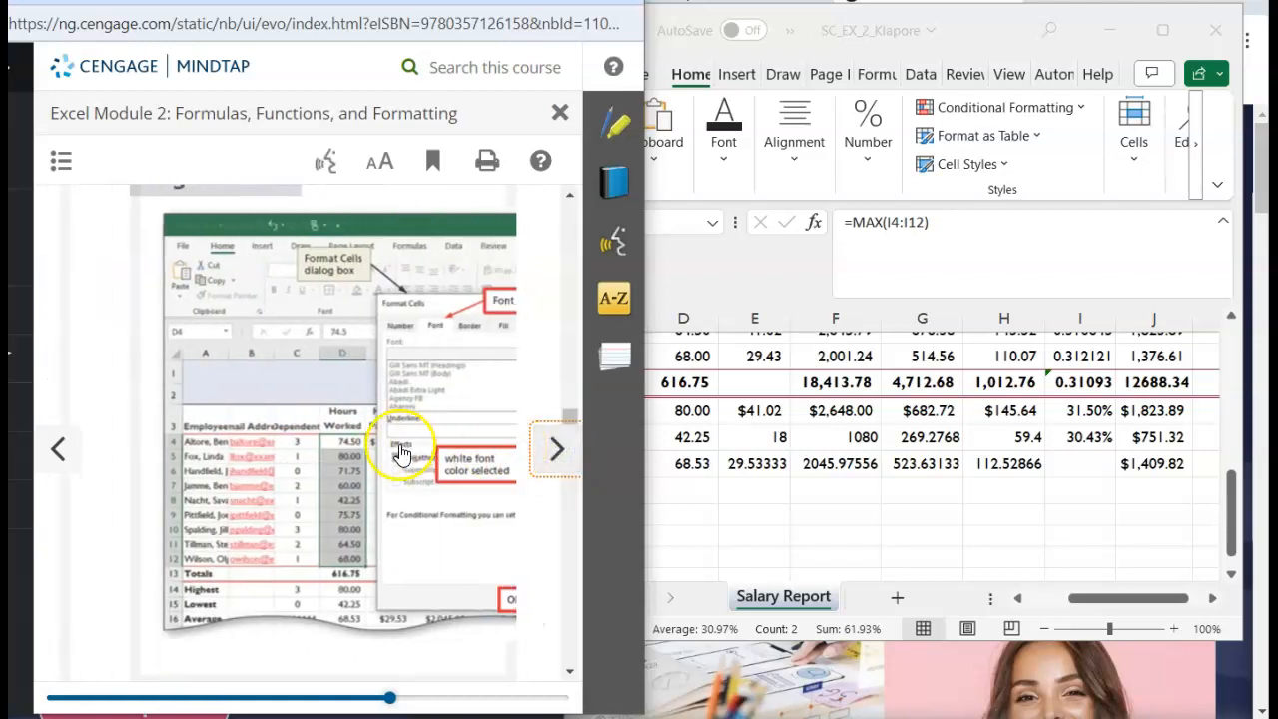
scroll(270, 434, down, 3)
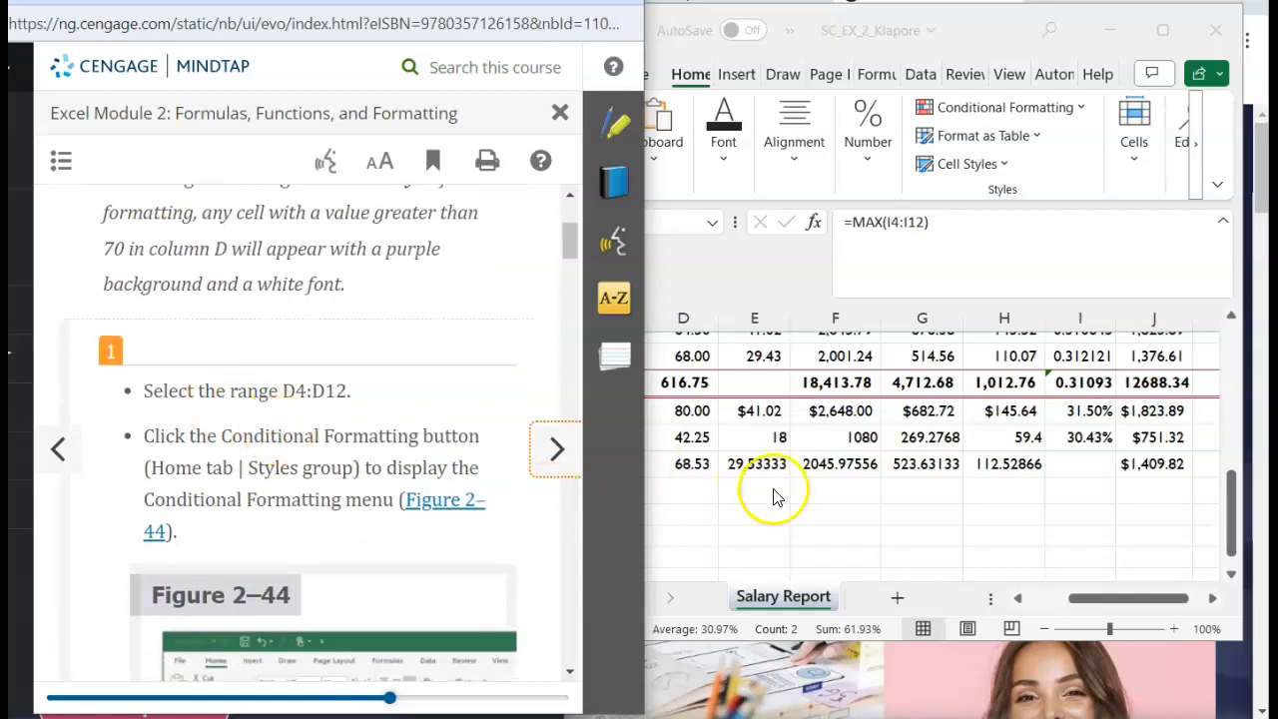
Create a new conditional formatting rule for the hours worked in D4:D12, using the rule type 'Format only cells that contain'.
scroll(772, 494, left, 3)
scroll(777, 499, up, 4)
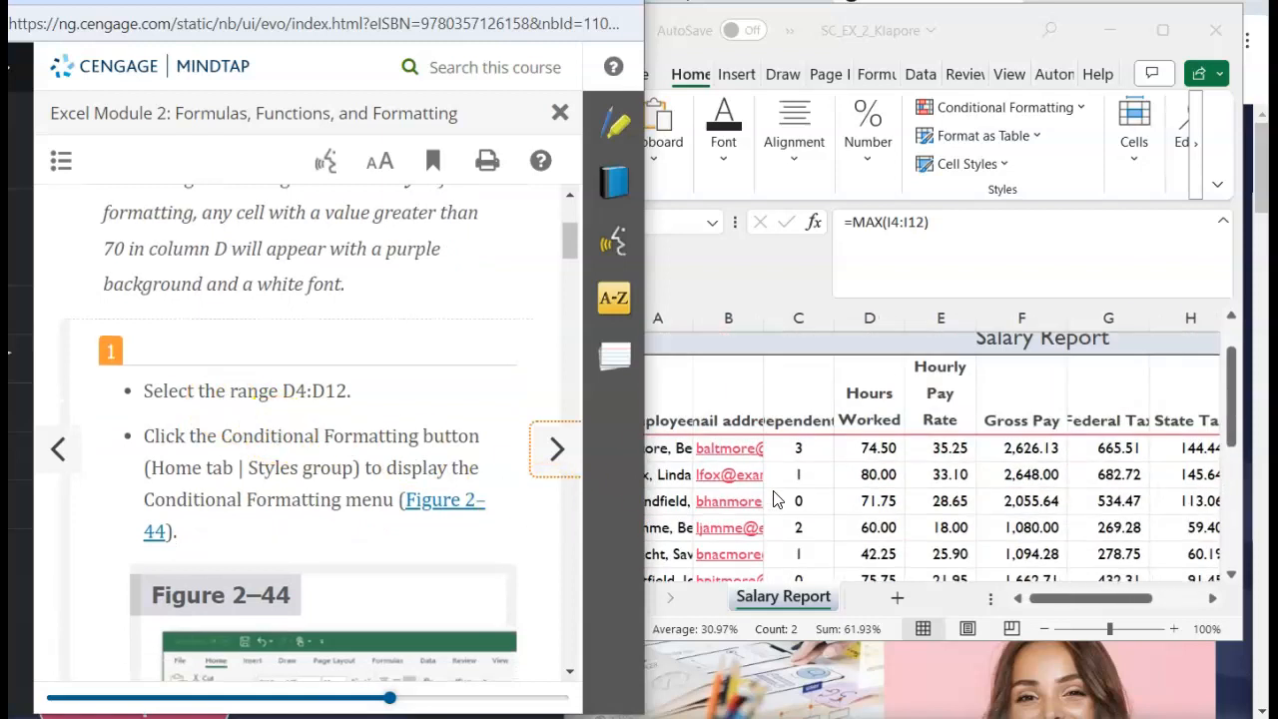
click(796, 458)
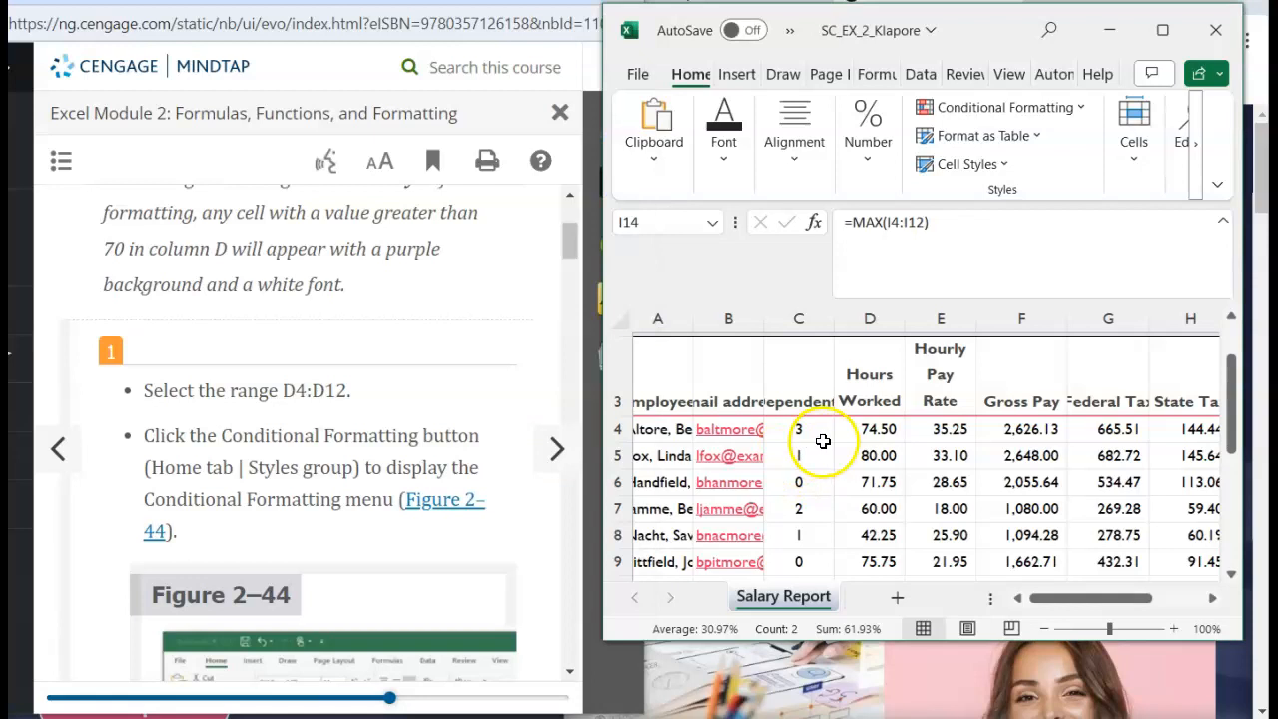
drag(864, 429, 870, 456)
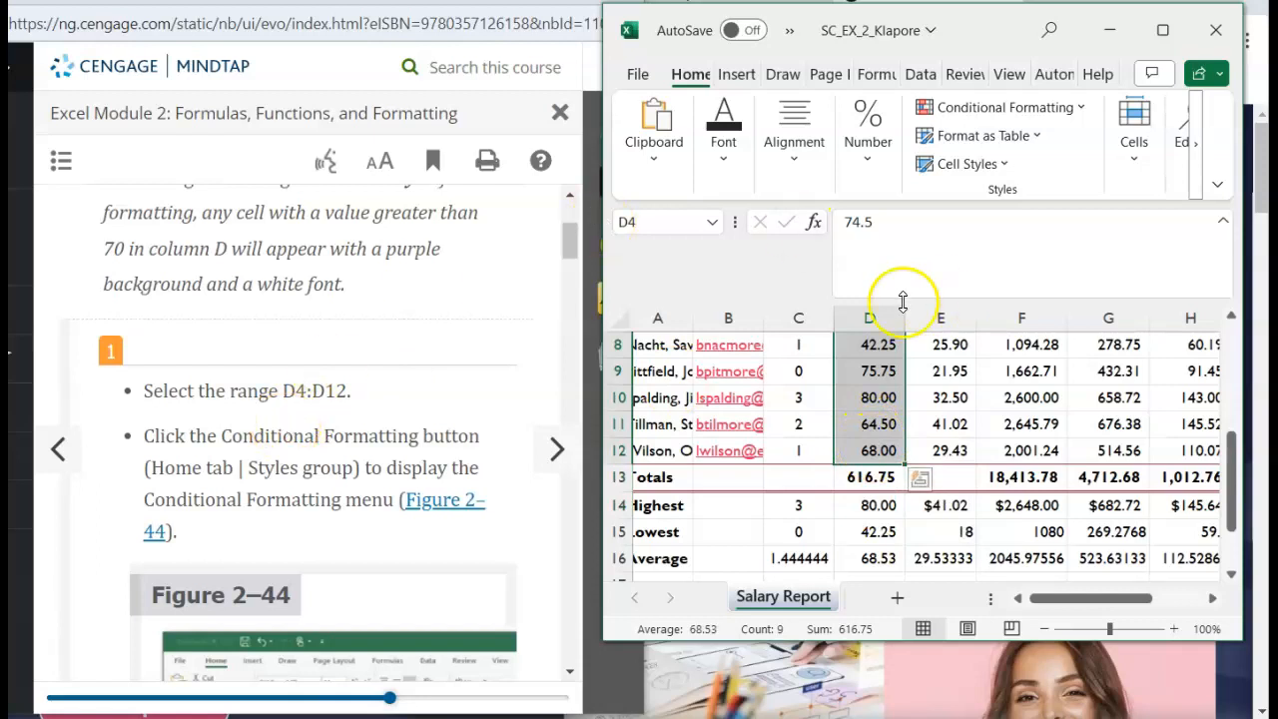
click(1076, 111)
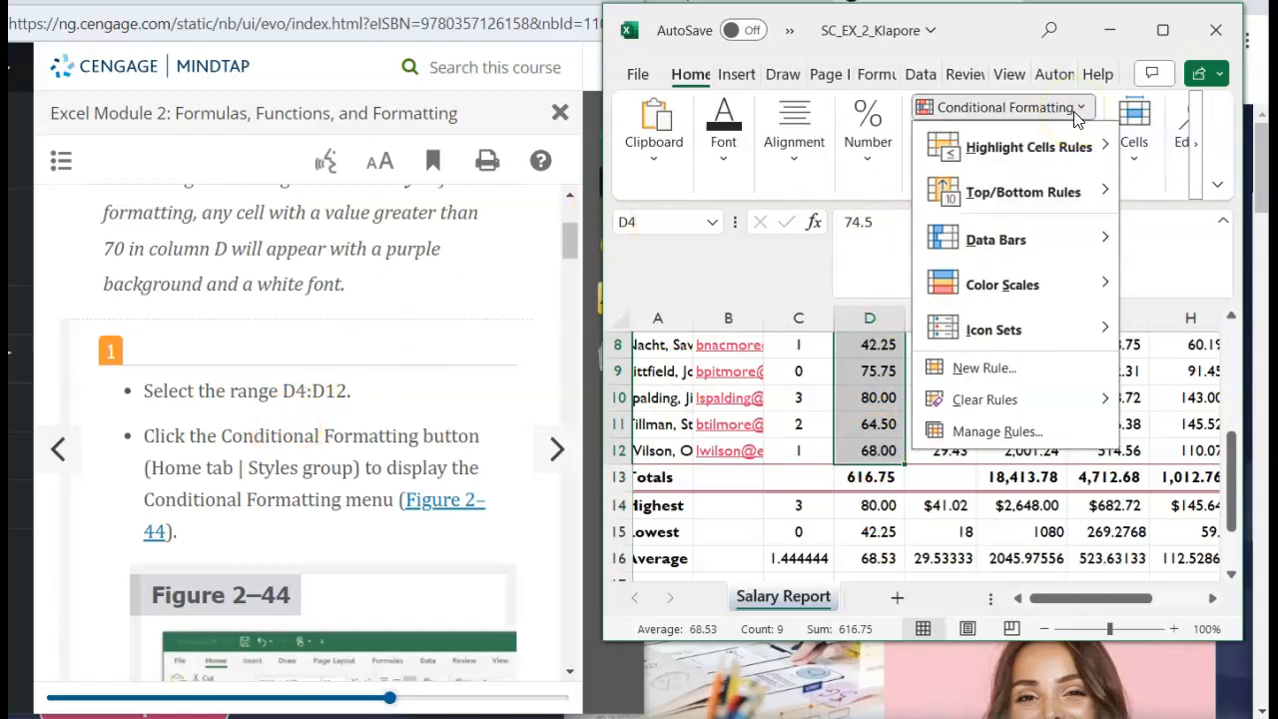
scroll(365, 298, down, 1)
scroll(365, 297, down, 6)
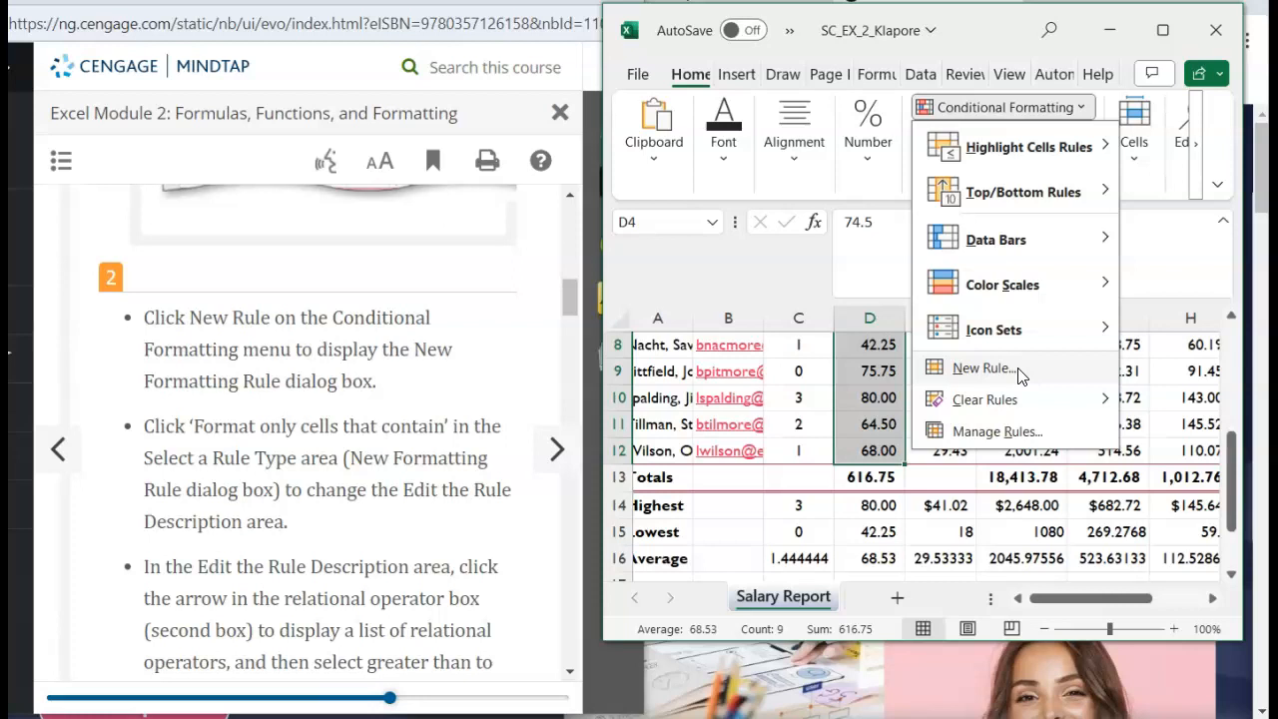
click(1021, 375)
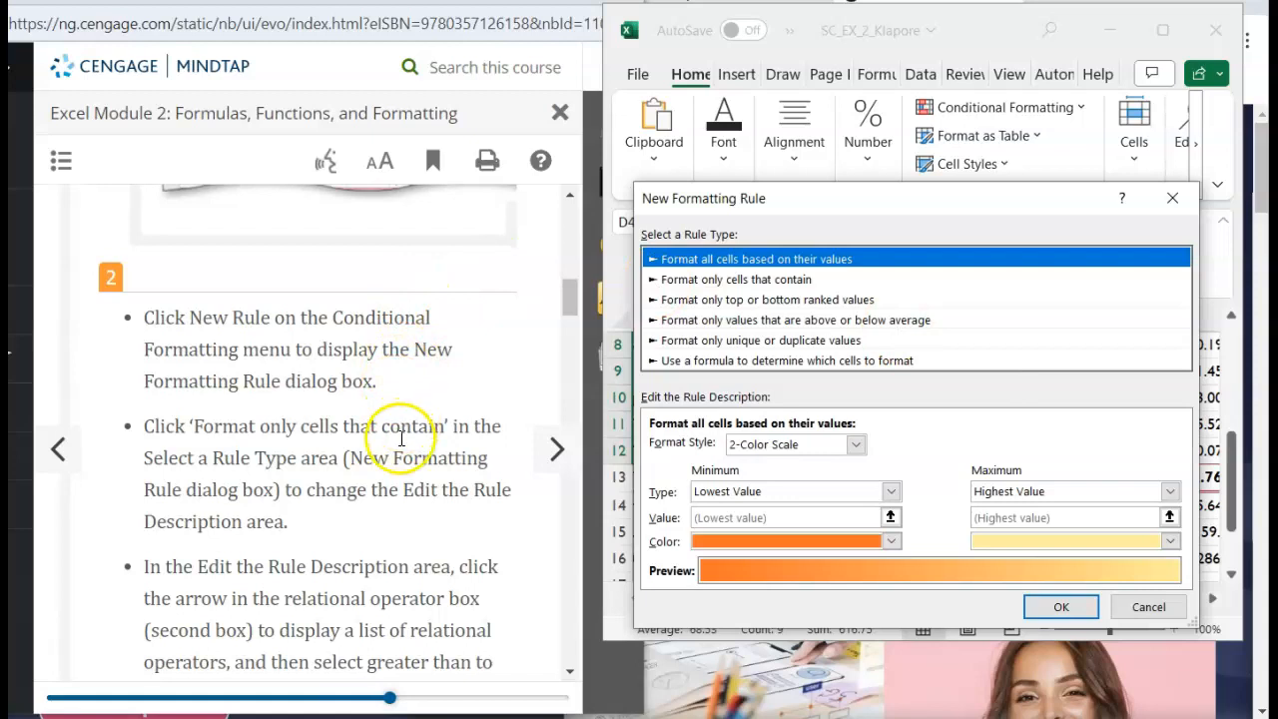
click(732, 279)
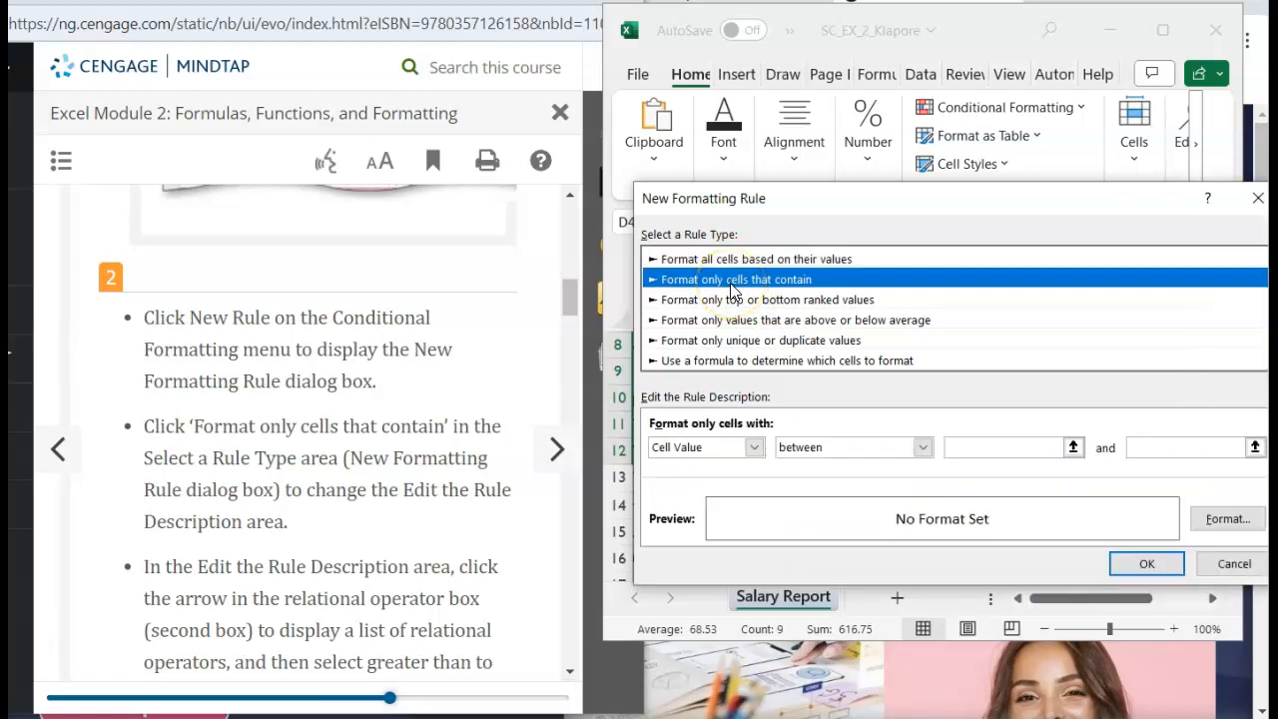
Set the rule's relational operator to greater than, following step 2 of the textbook.
scroll(405, 524, down, 2)
scroll(397, 529, down, 1)
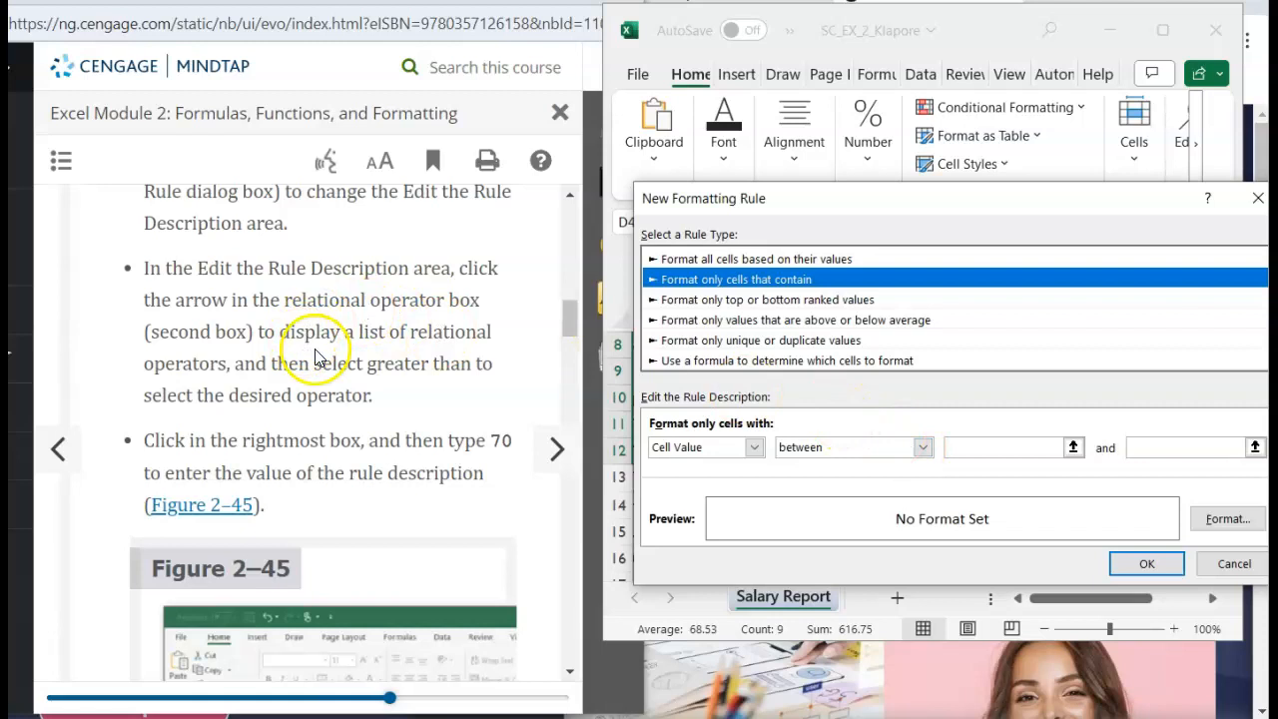
click(923, 448)
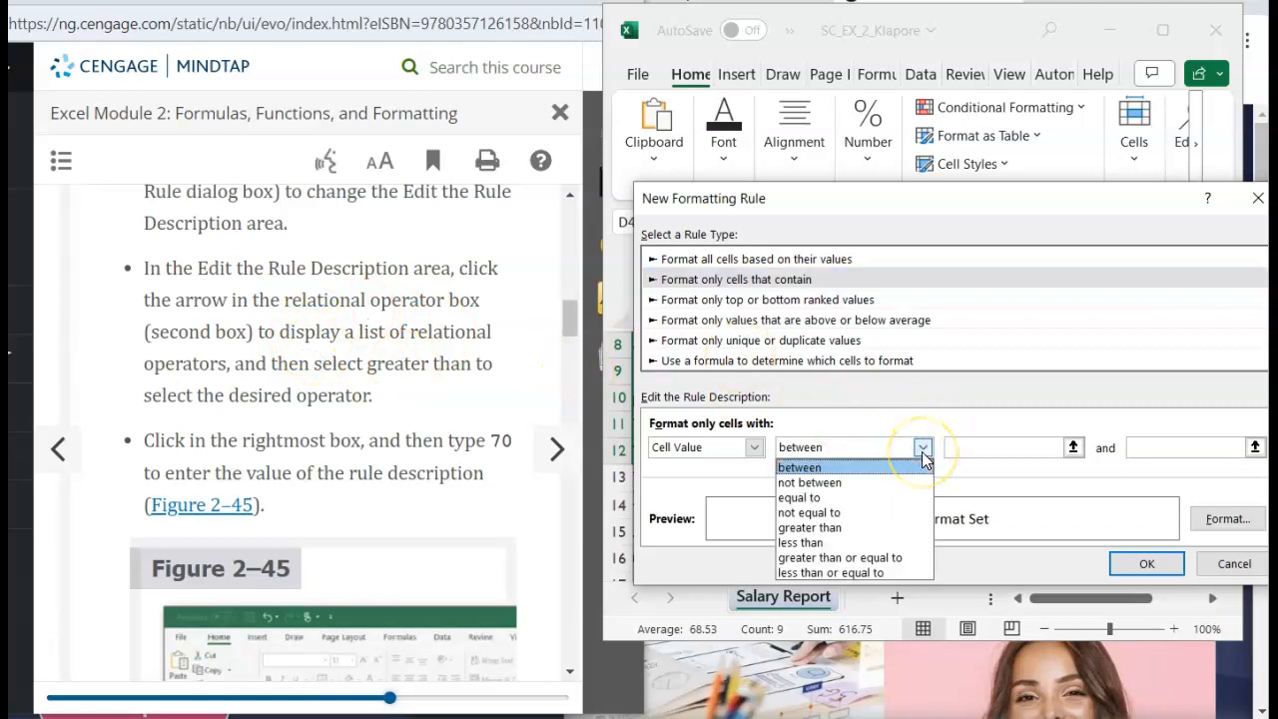
click(875, 527)
Check the remaining textbook step 2 instructions with Figure 2–45 and enter 70 as the rule's comparison value.
scroll(349, 513, down, 1)
scroll(349, 512, down, 3)
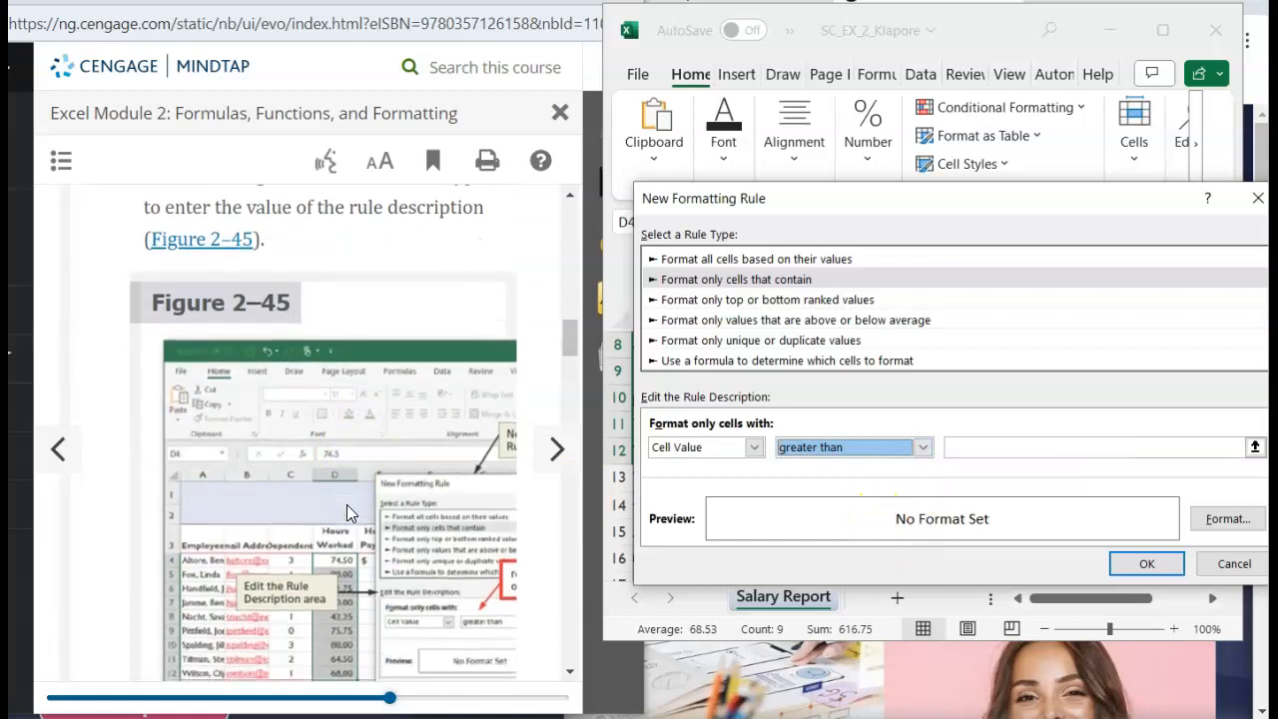
scroll(346, 504, up, 1)
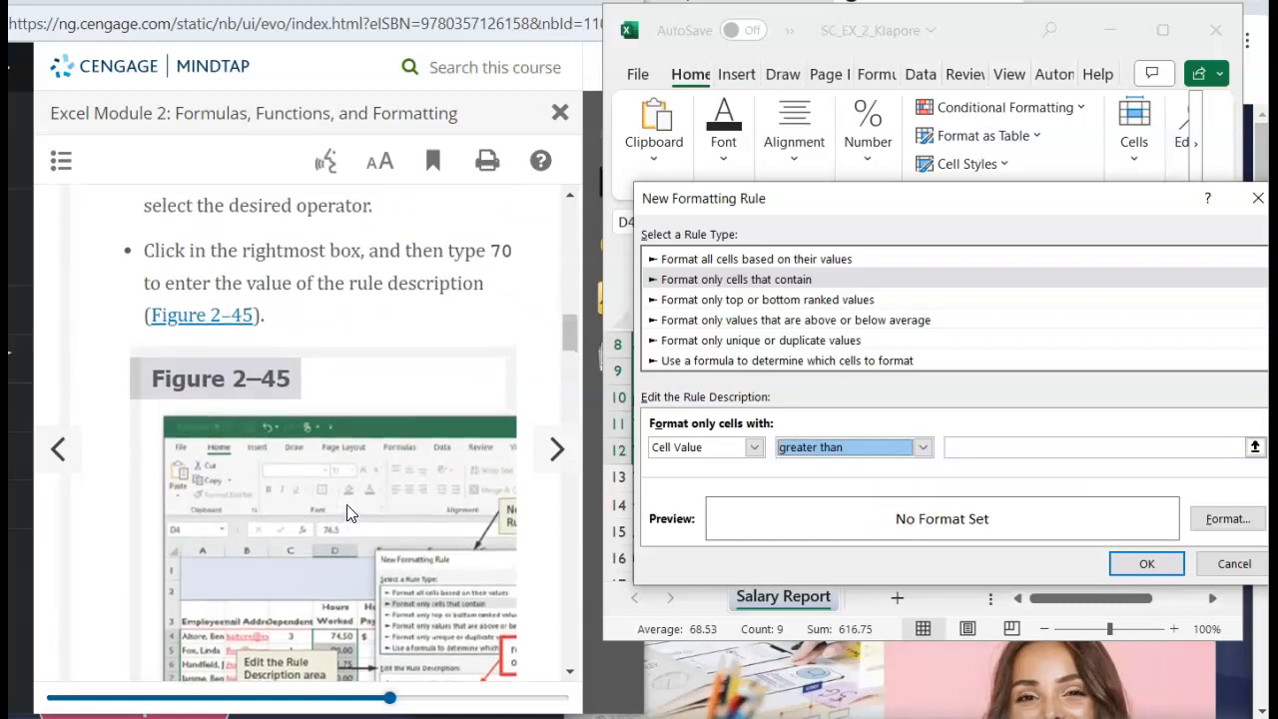
scroll(346, 504, down, 1)
scroll(347, 513, up, 3)
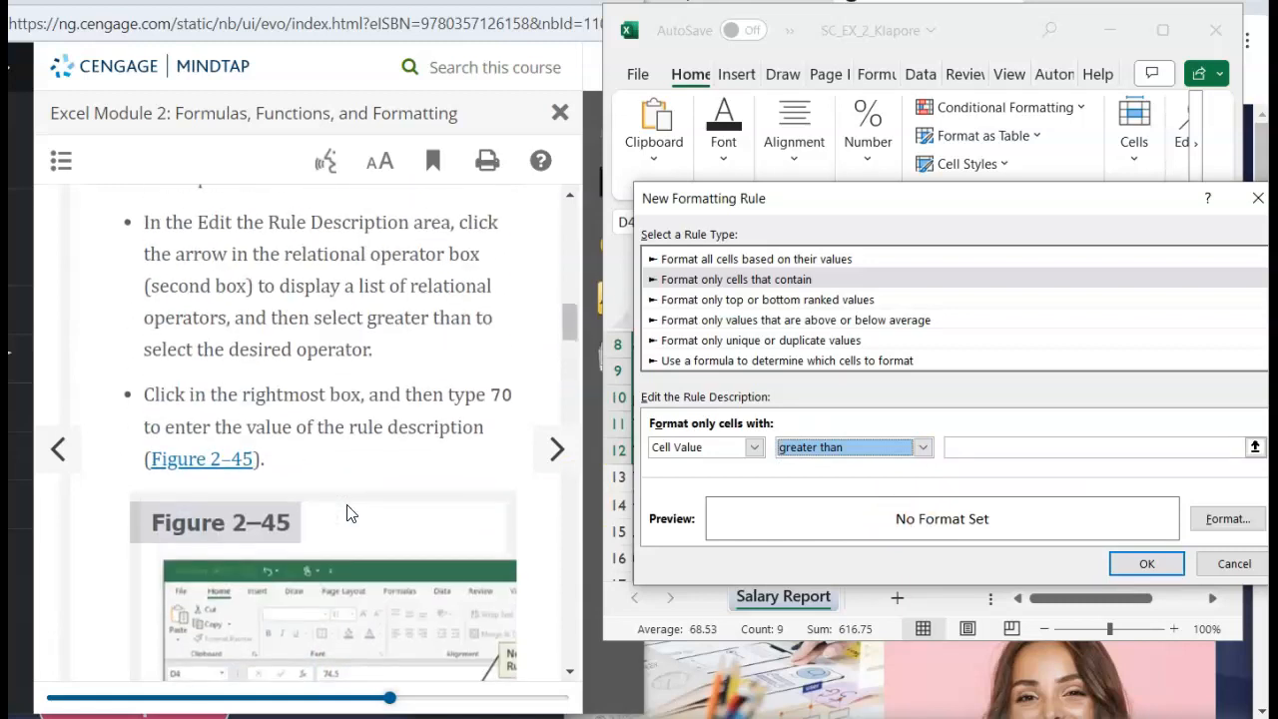
scroll(349, 512, down, 1)
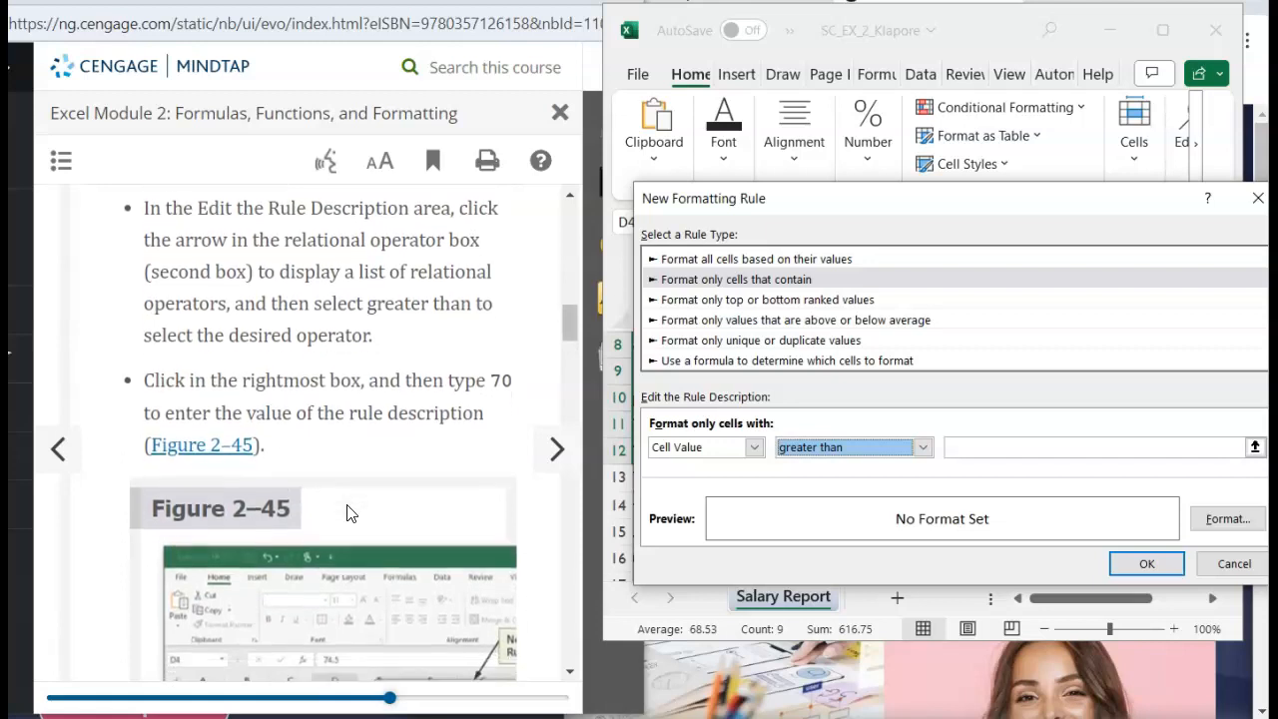
scroll(346, 508, down, 2)
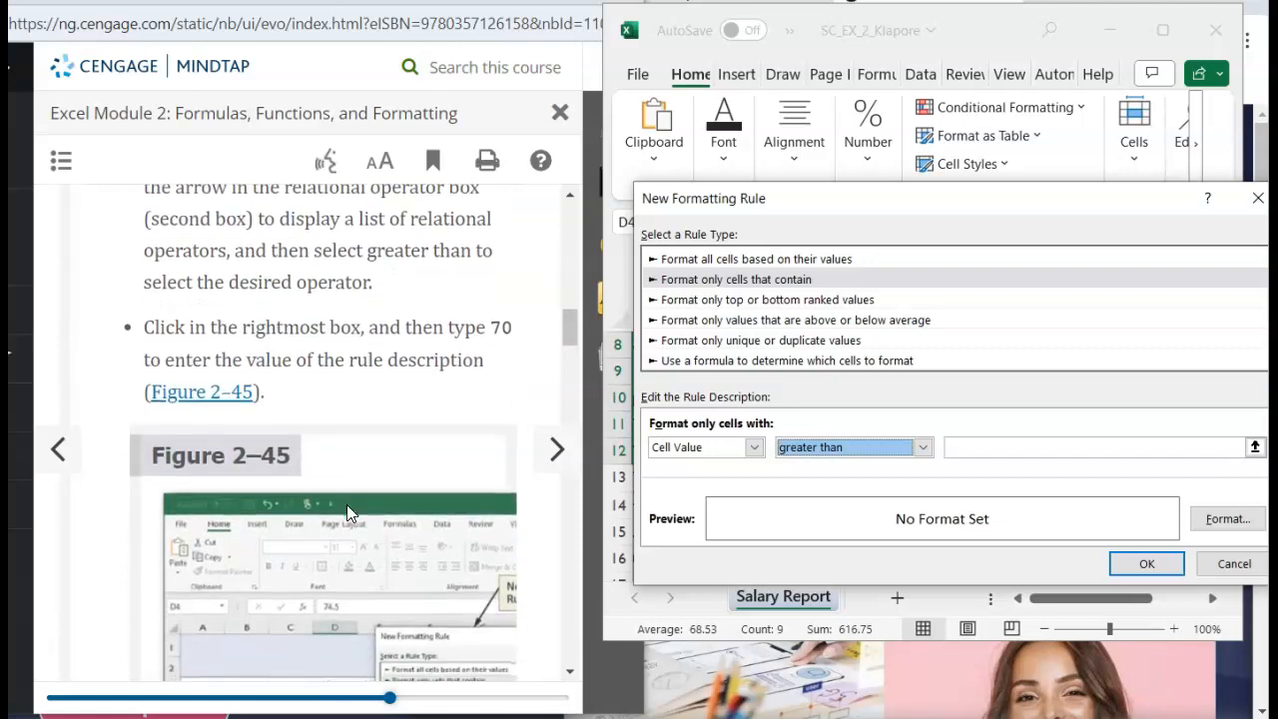
scroll(349, 504, down, 1)
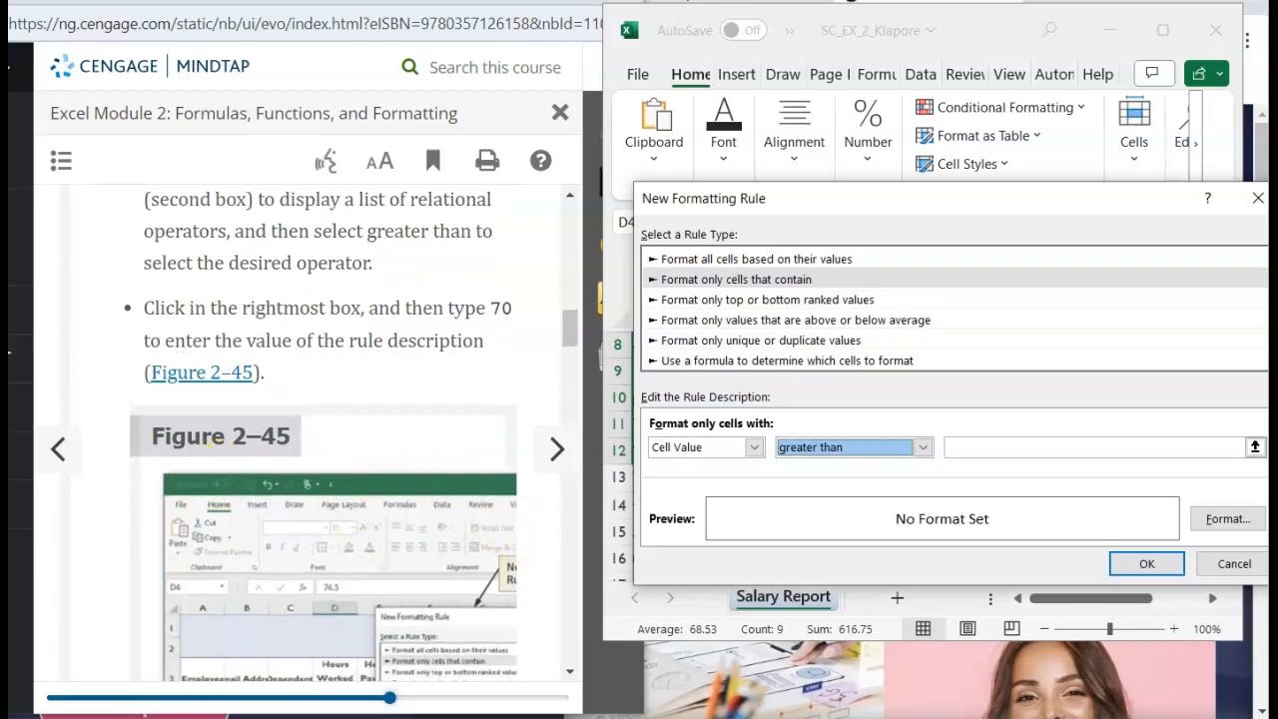
click(593, 470)
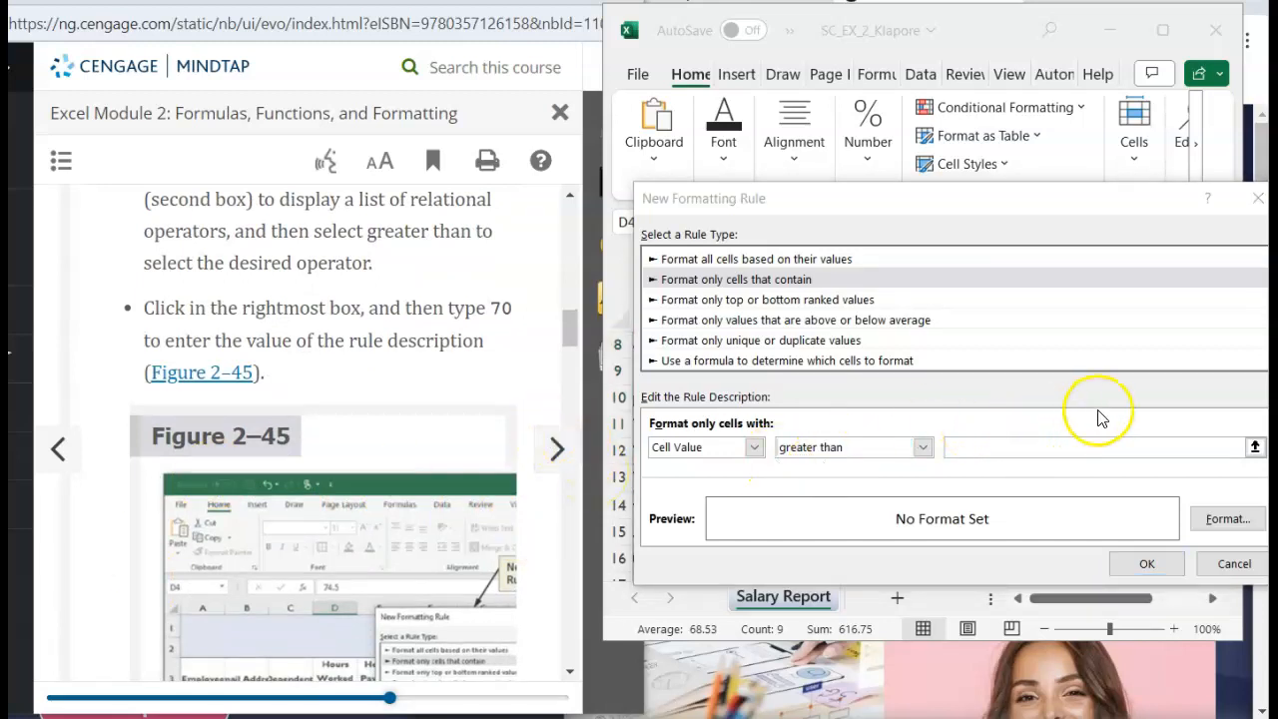
click(1050, 441)
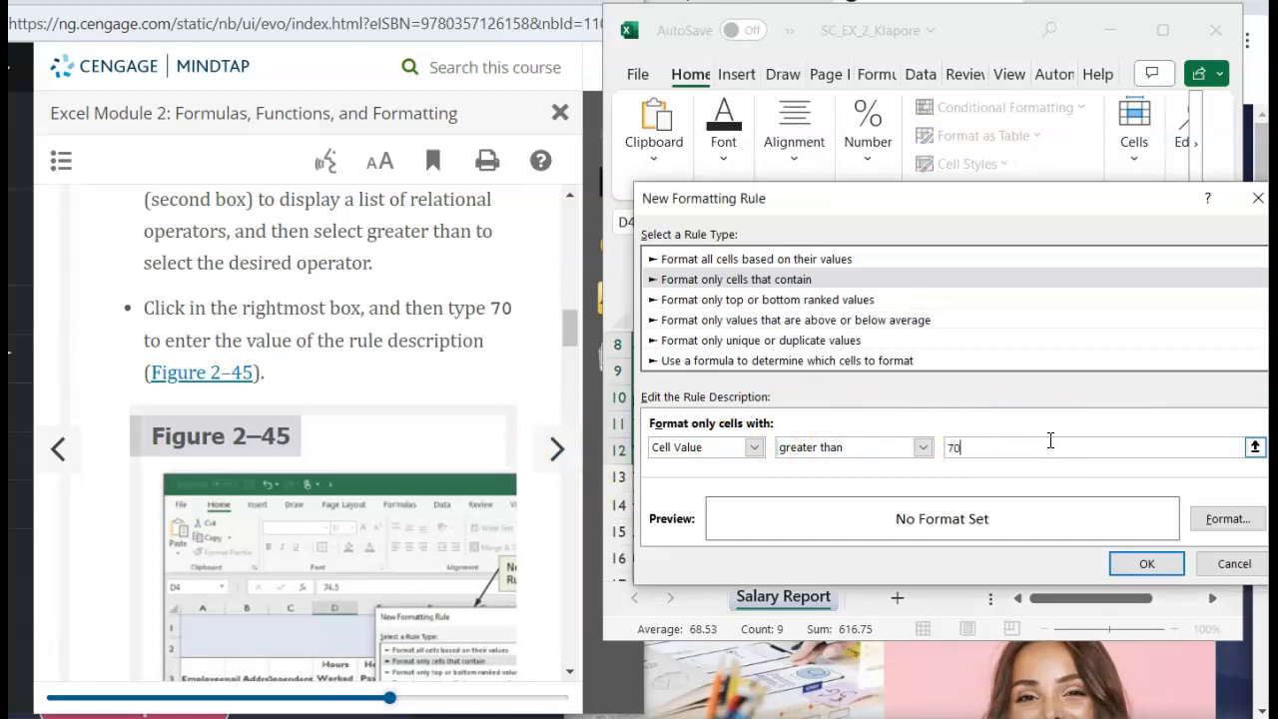
Follow textbook step 3 and set the font color of the rule's format to White, Background 1.
scroll(393, 487, down, 5)
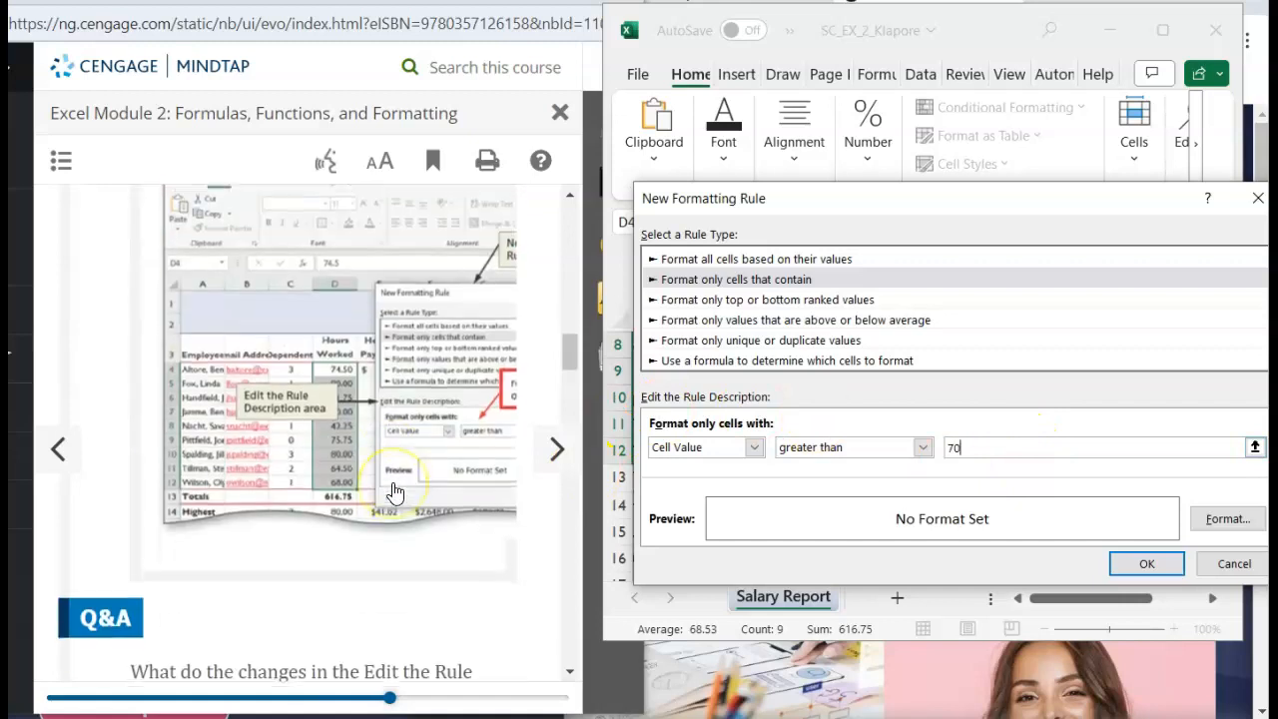
scroll(394, 491, down, 3)
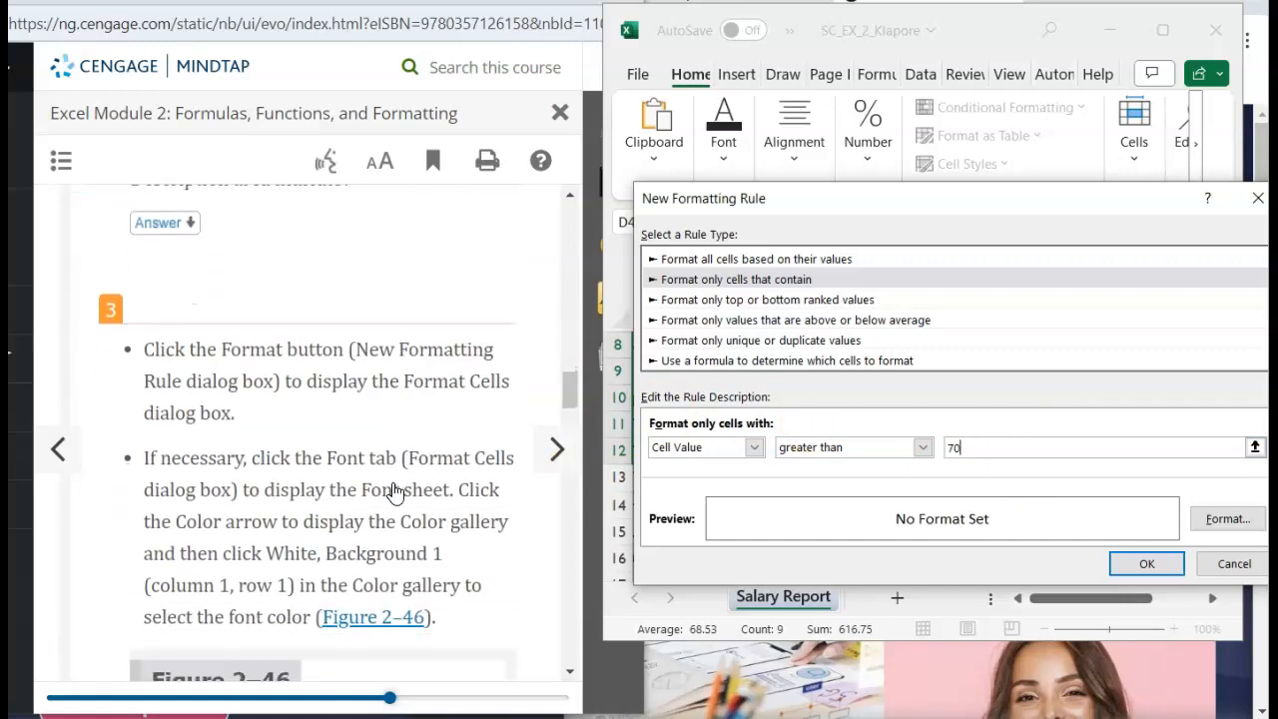
scroll(394, 492, down, 1)
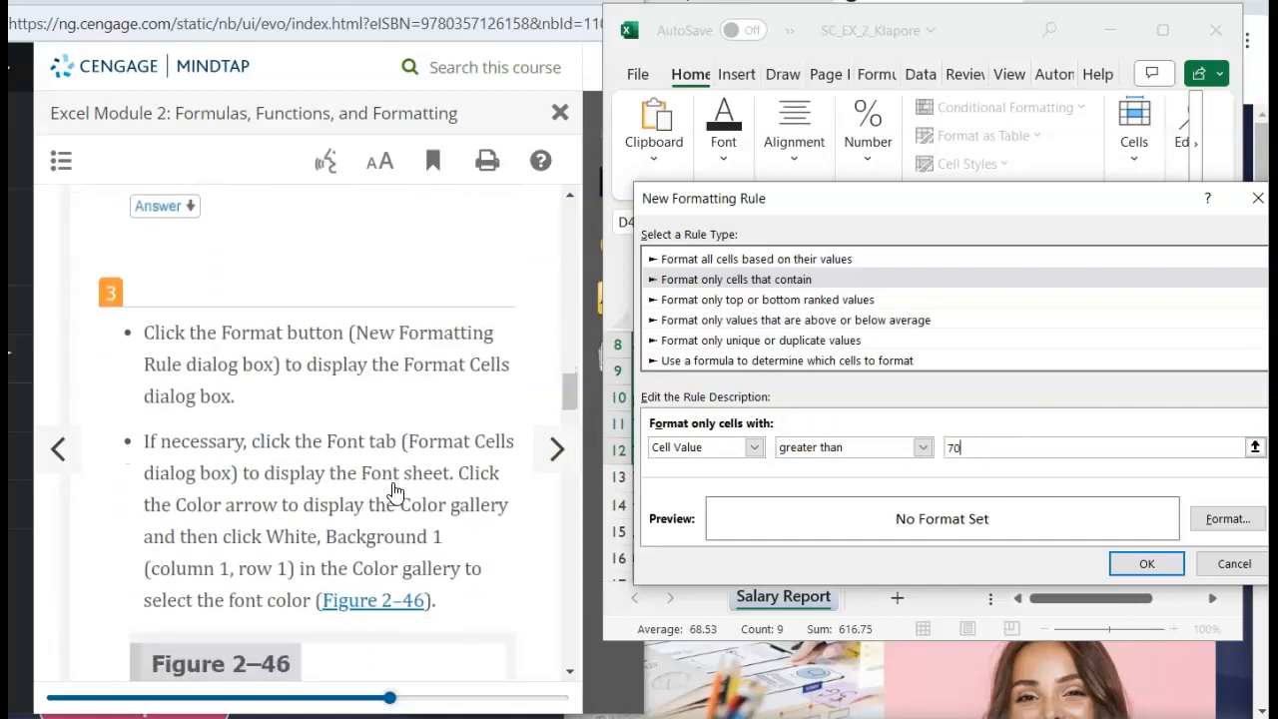
click(1203, 521)
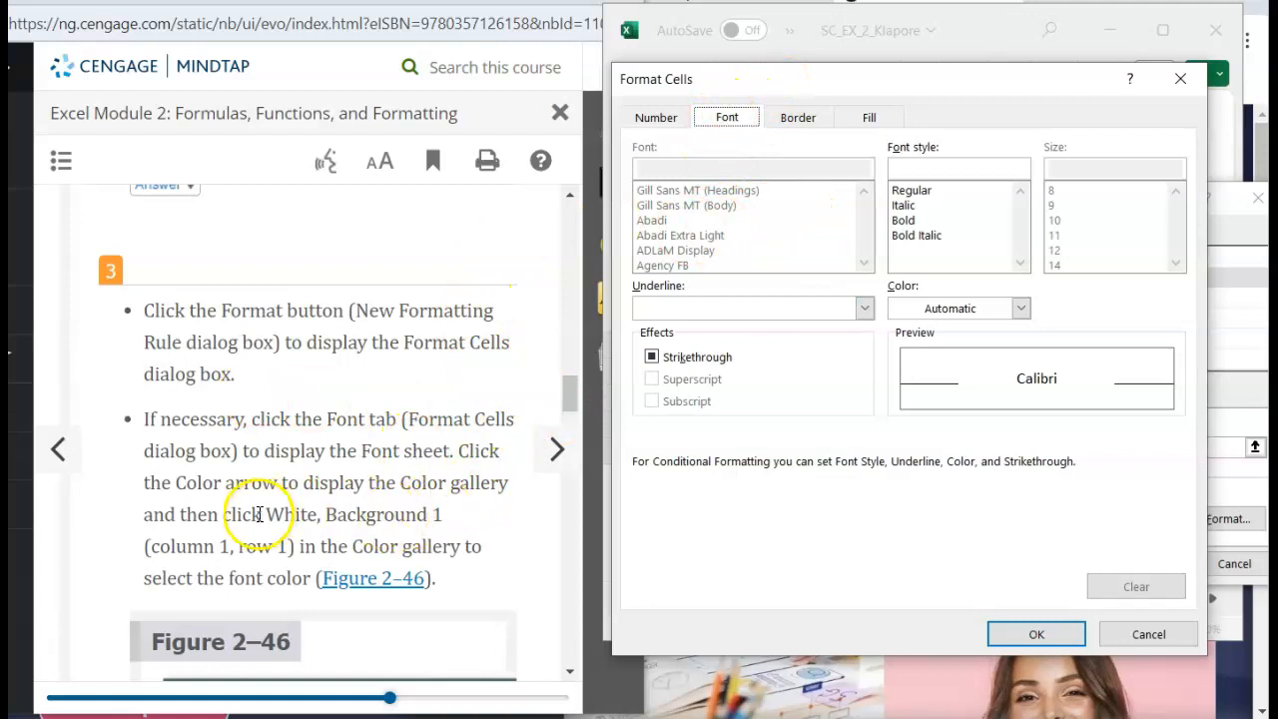
scroll(264, 509, down, 1)
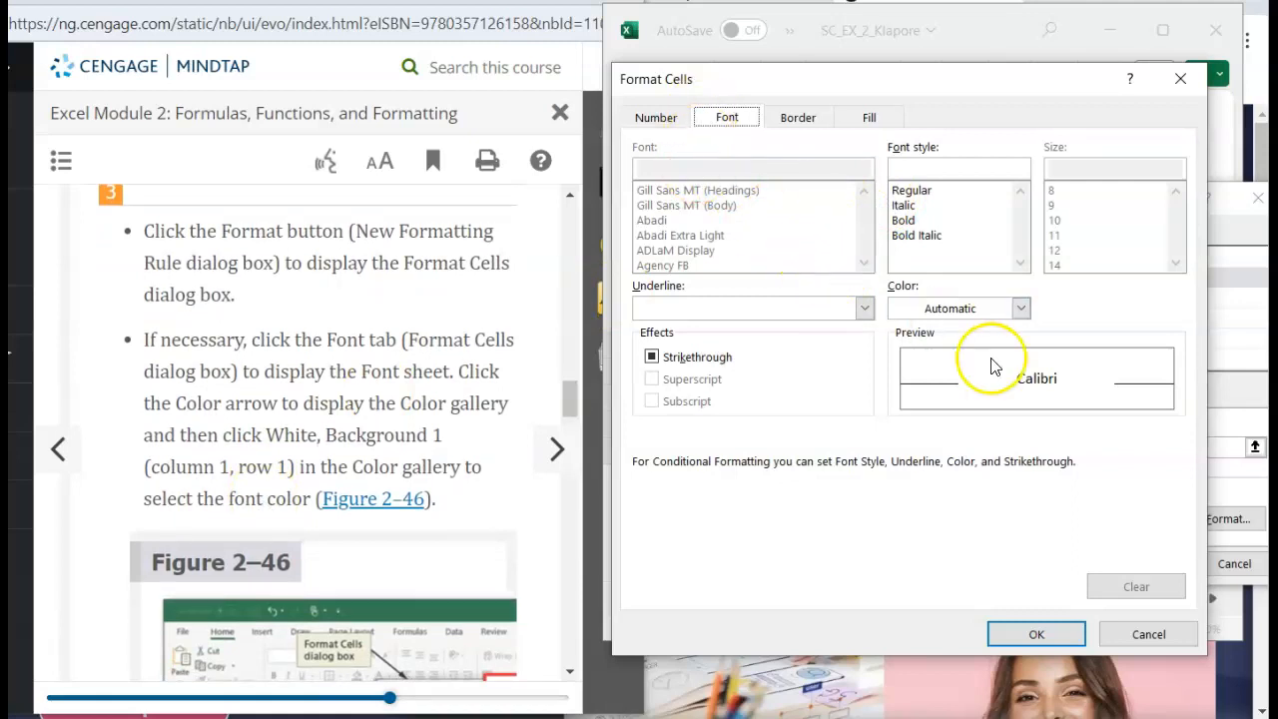
click(959, 309)
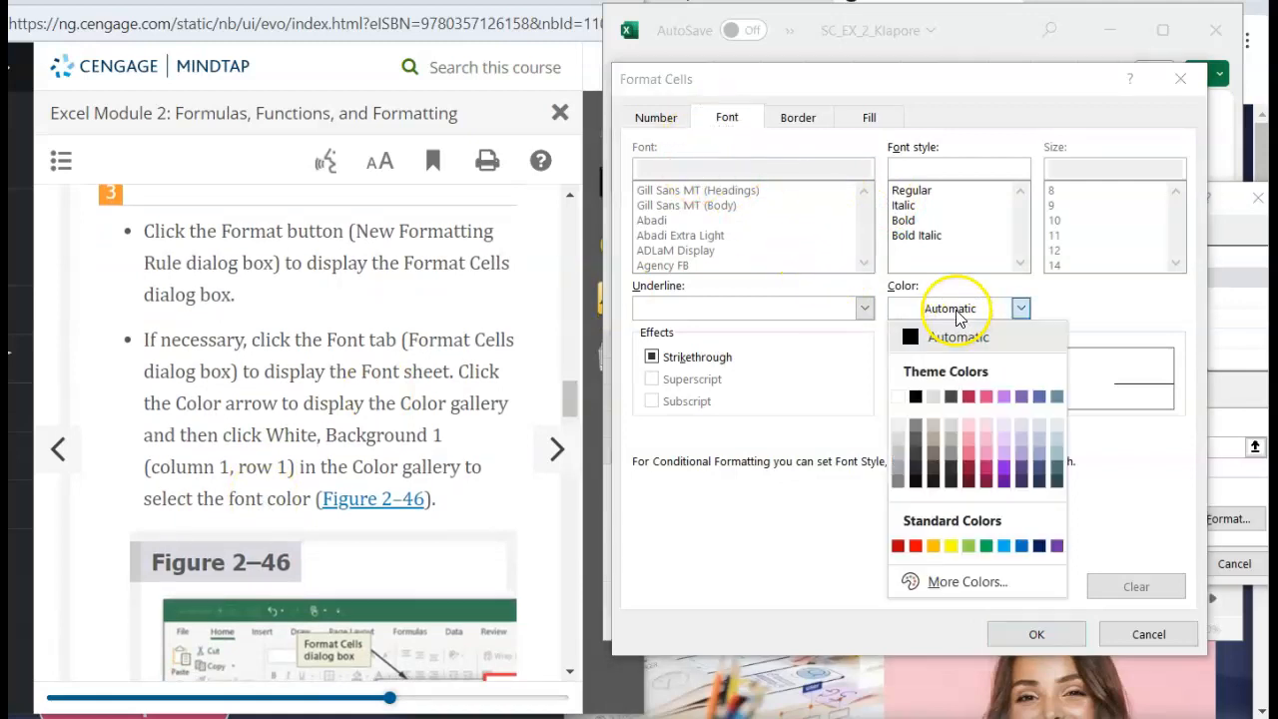
scroll(348, 322, down, 1)
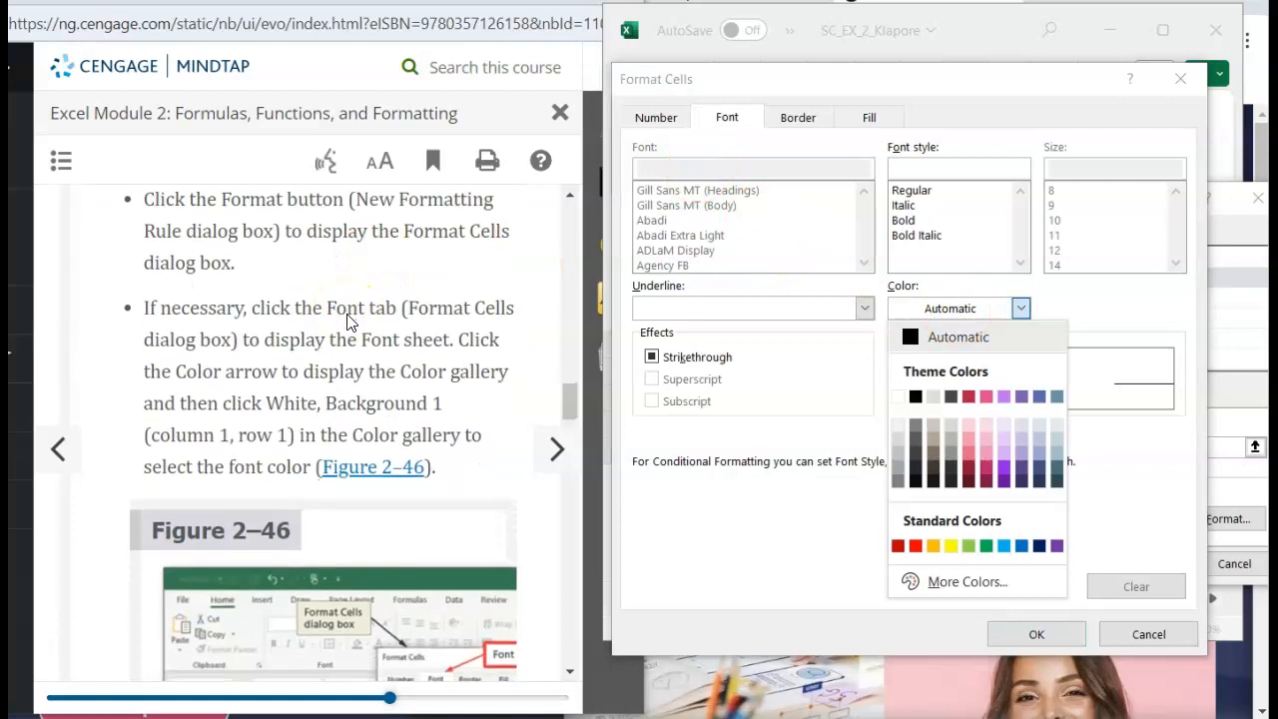
scroll(348, 321, down, 1)
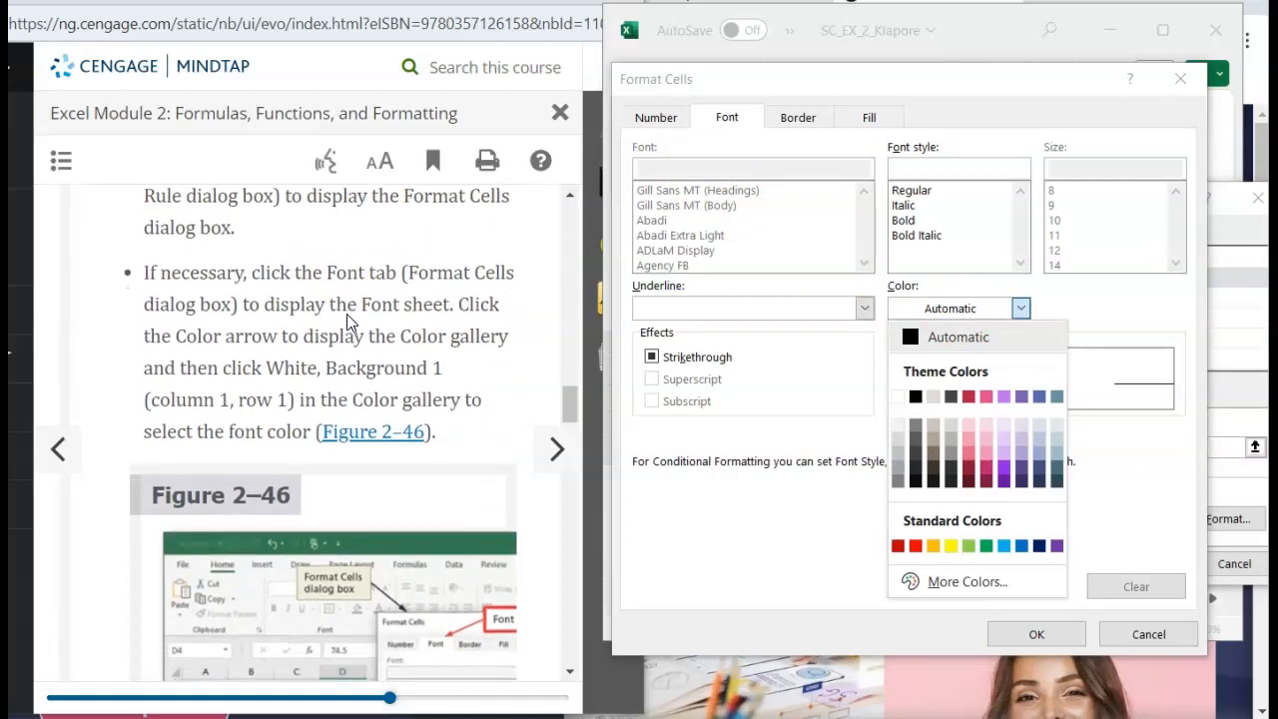
click(898, 397)
Follow textbook steps 4 and 5: set the rule's background fill to the purple in column 8, row 1, and accept the format.
scroll(128, 464, down, 5)
scroll(127, 465, down, 3)
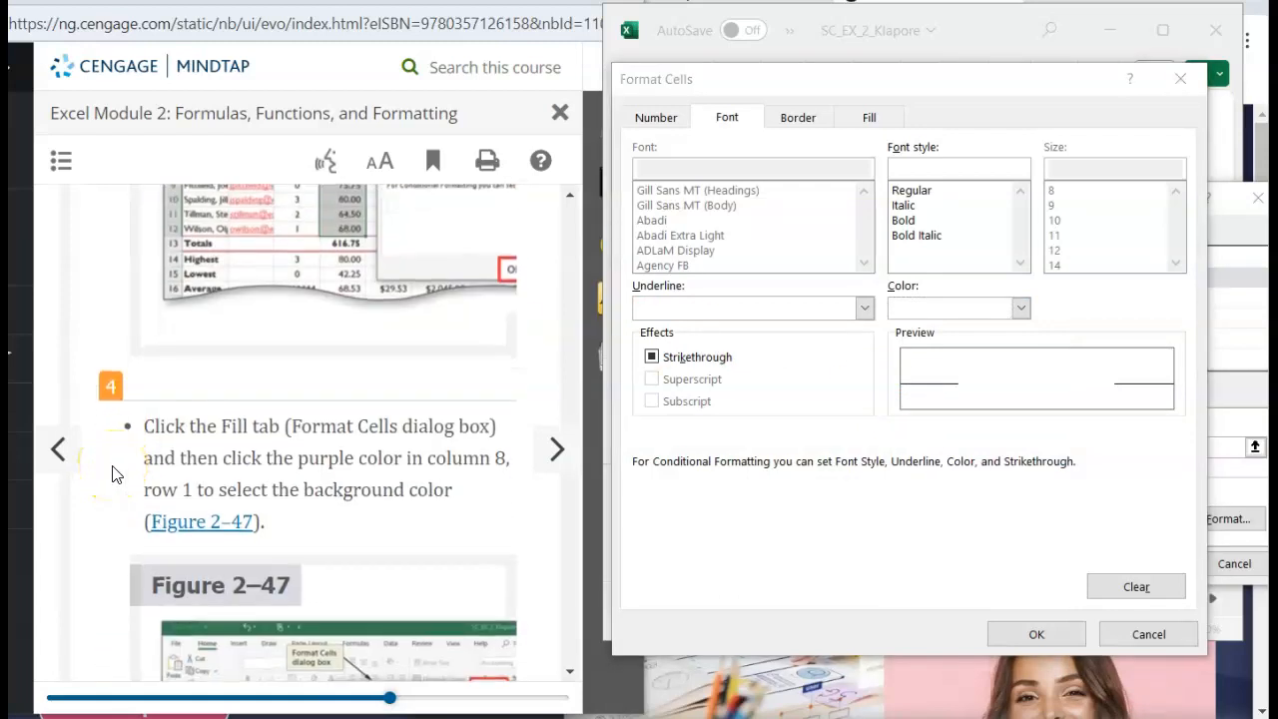
scroll(113, 475, down, 1)
scroll(113, 474, up, 3)
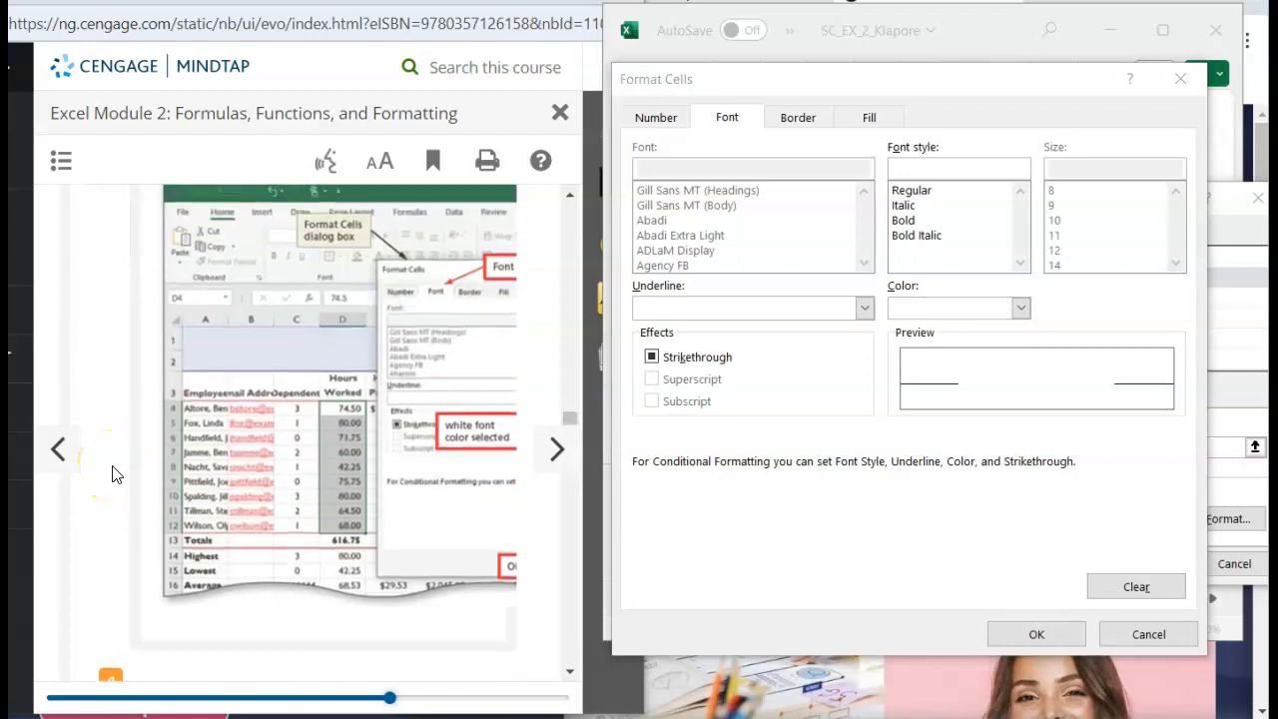
scroll(112, 474, up, 2)
scroll(113, 474, down, 2)
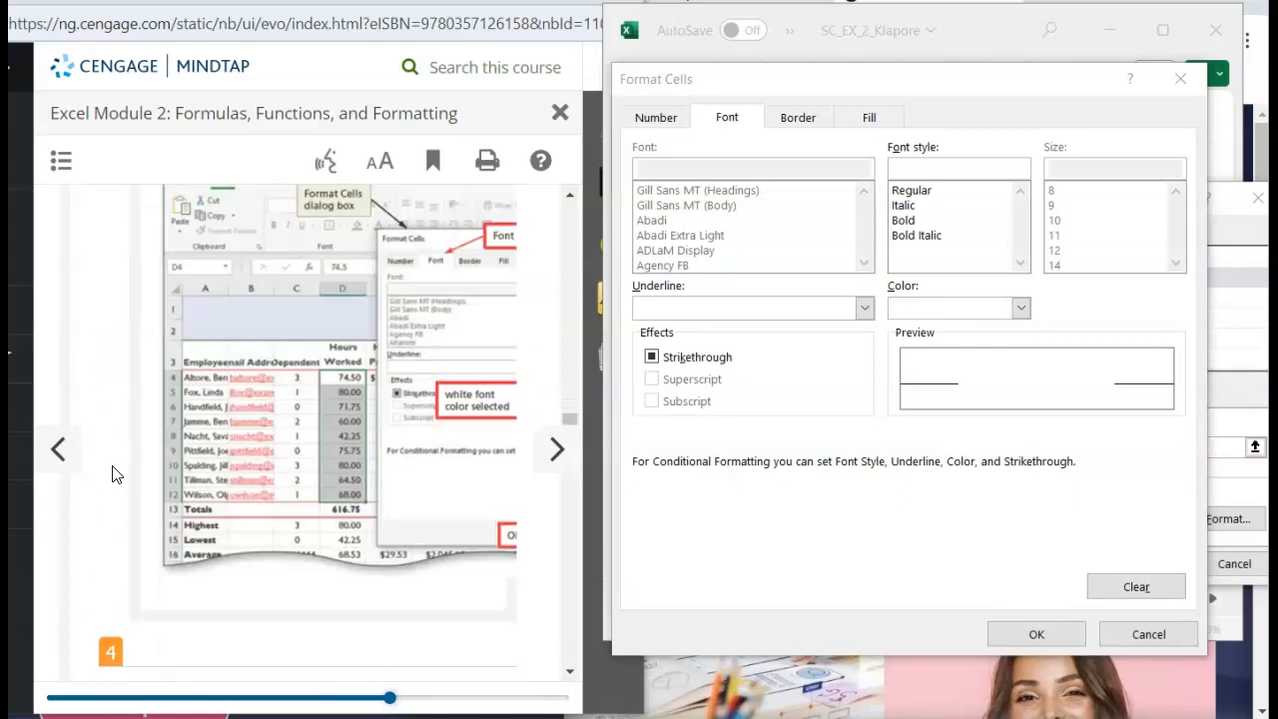
scroll(113, 475, down, 3)
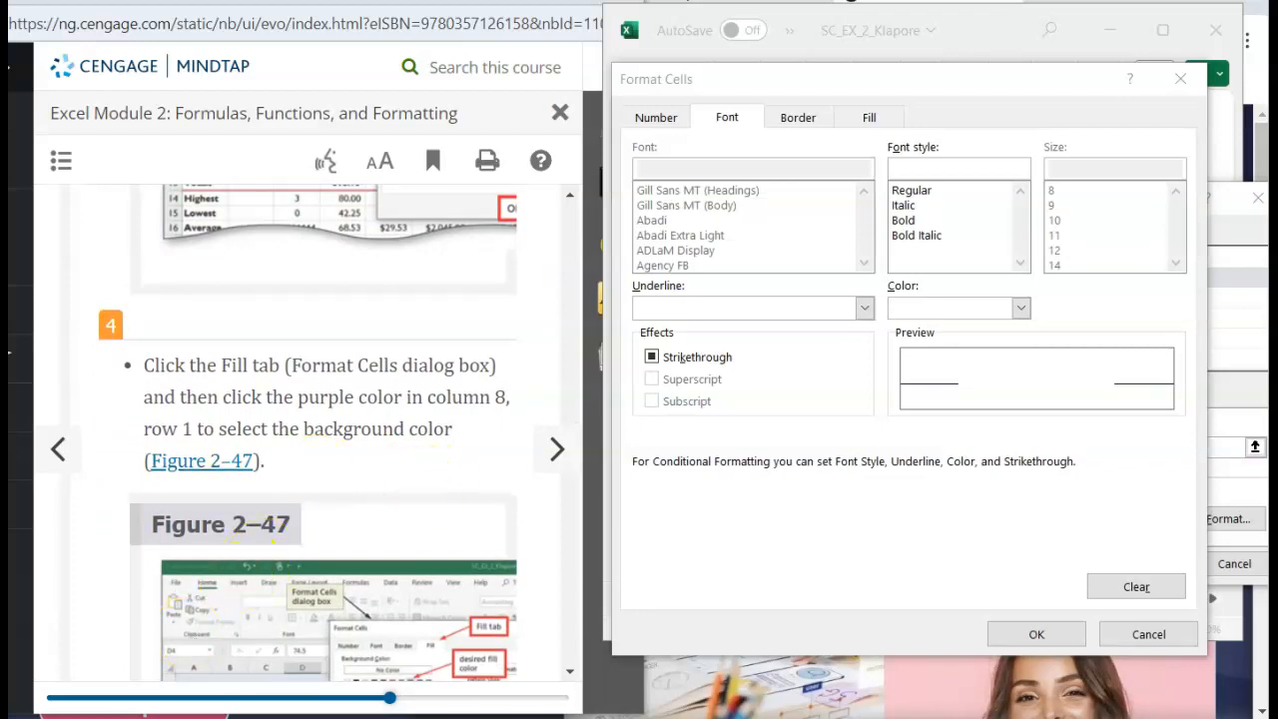
click(867, 118)
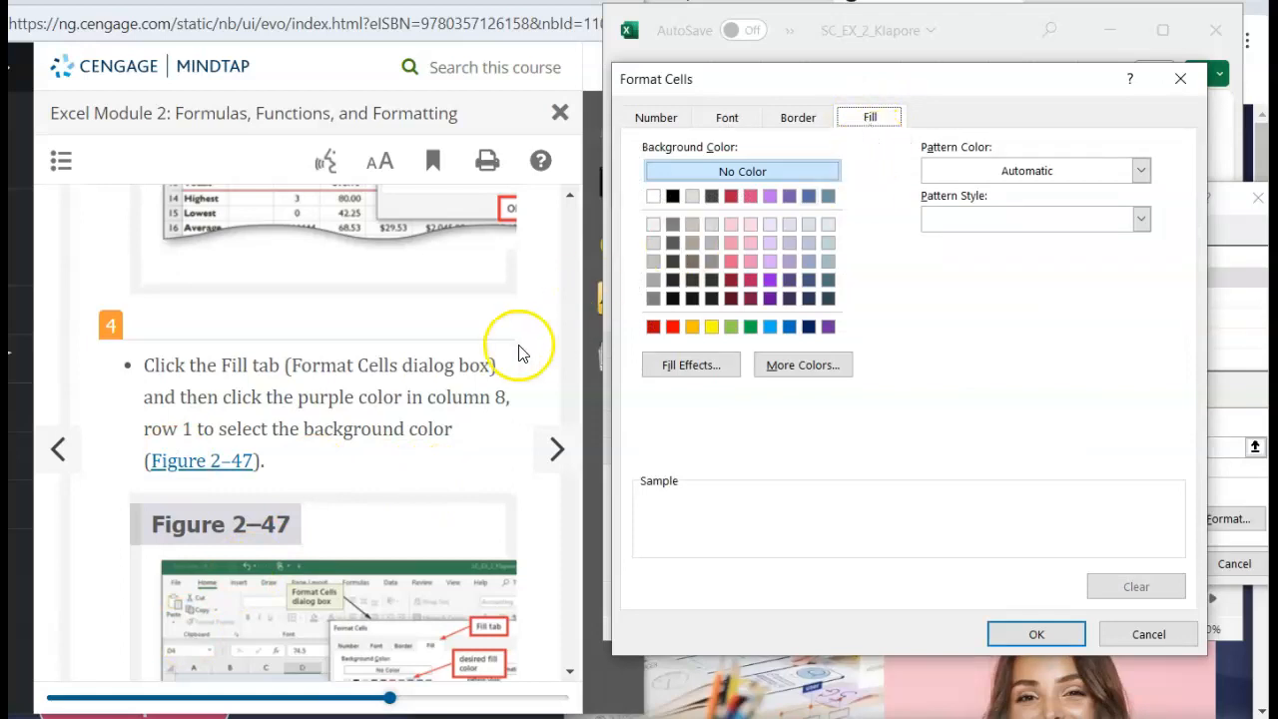
click(768, 199)
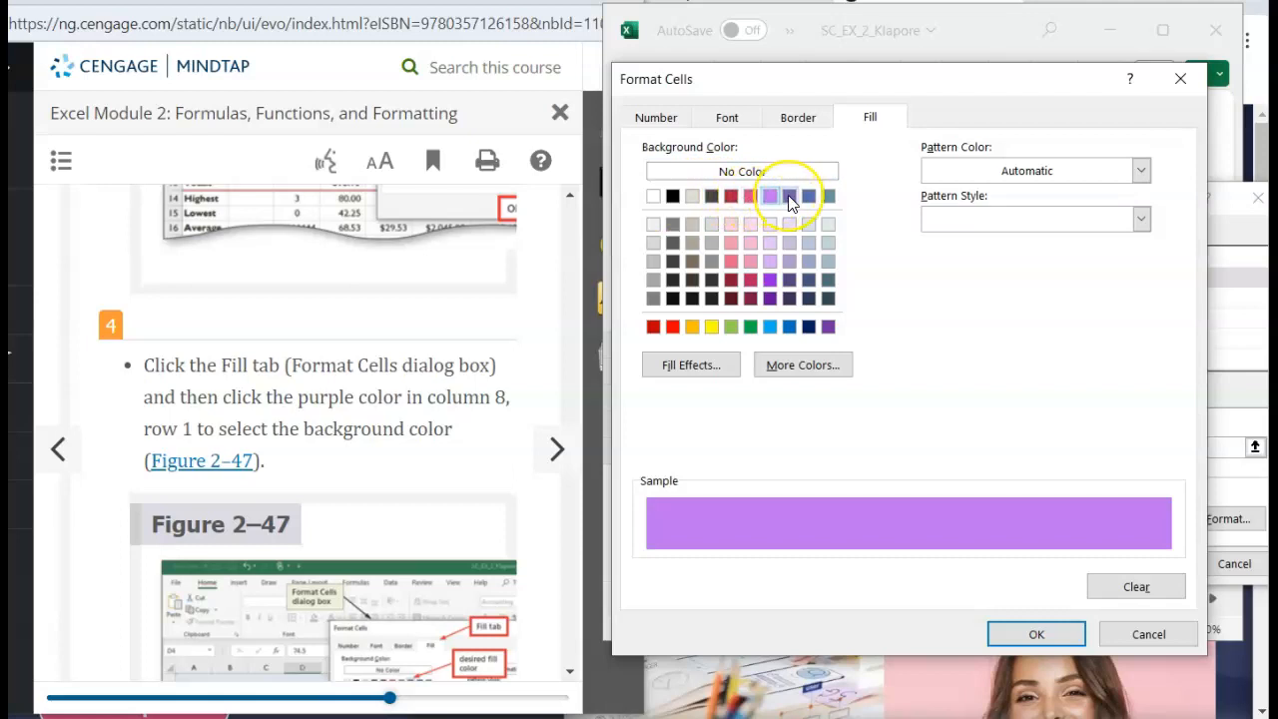
click(790, 197)
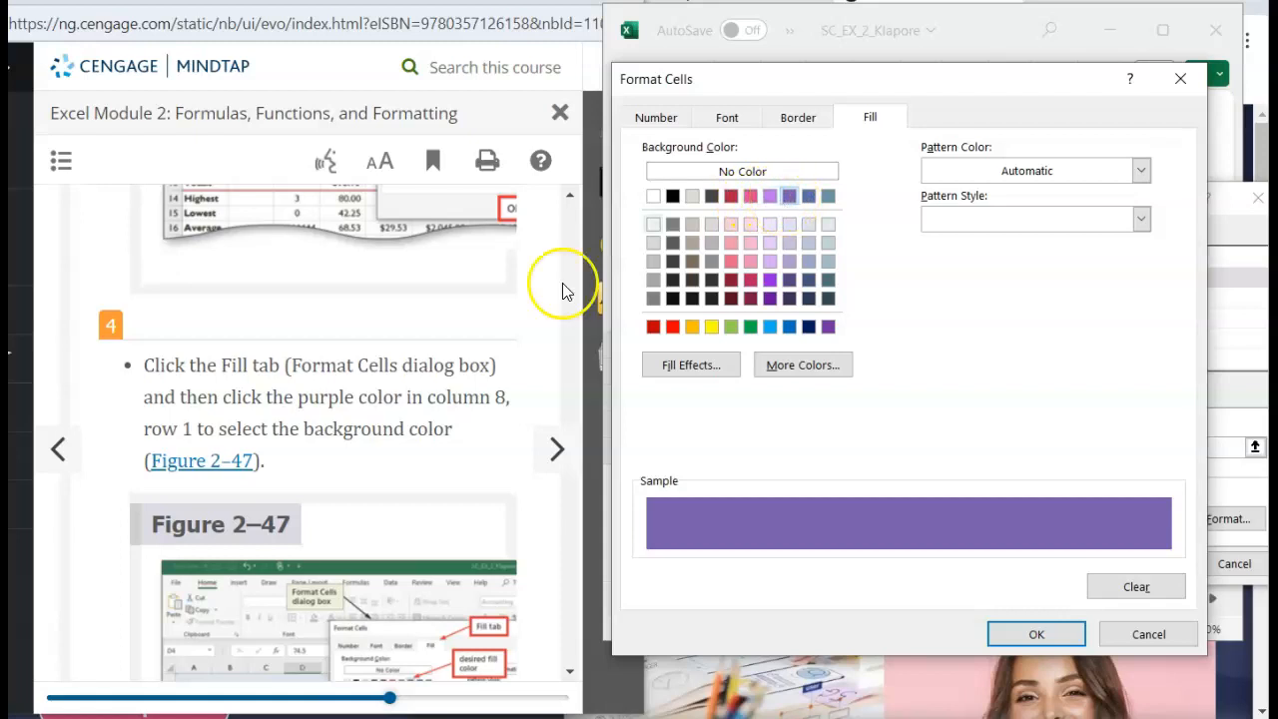
scroll(510, 392, down, 6)
scroll(509, 391, down, 2)
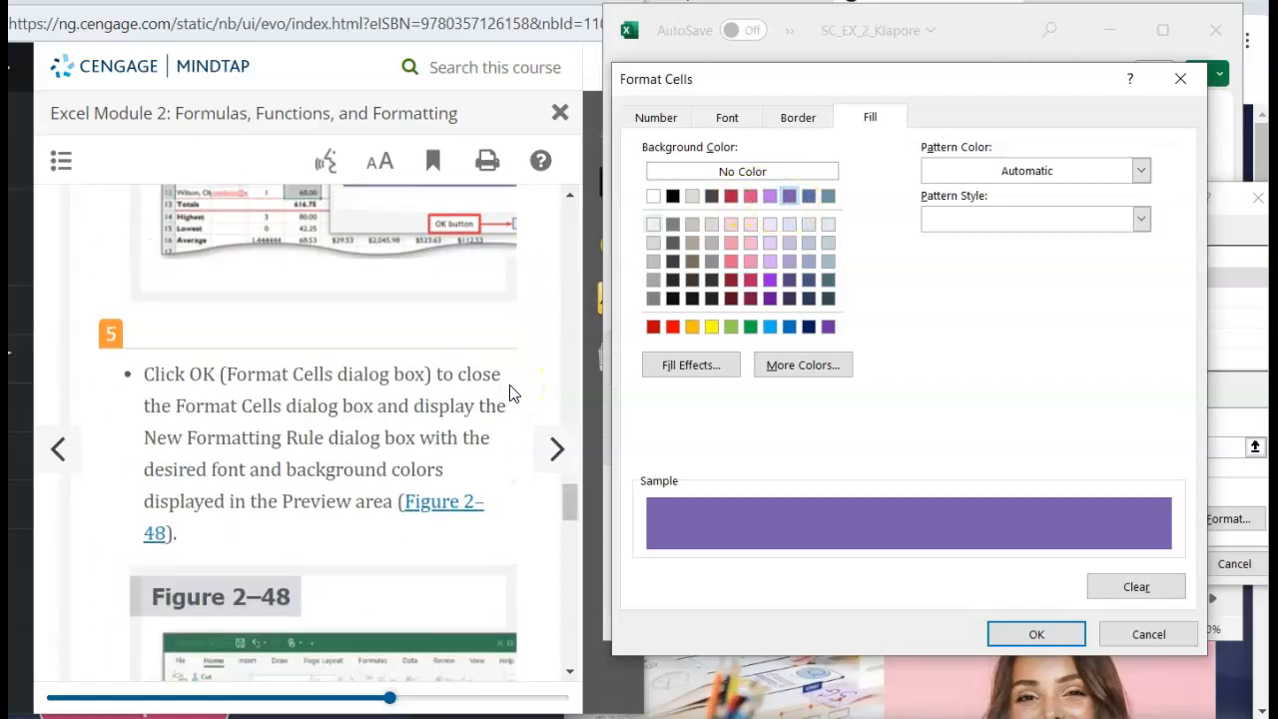
click(1058, 634)
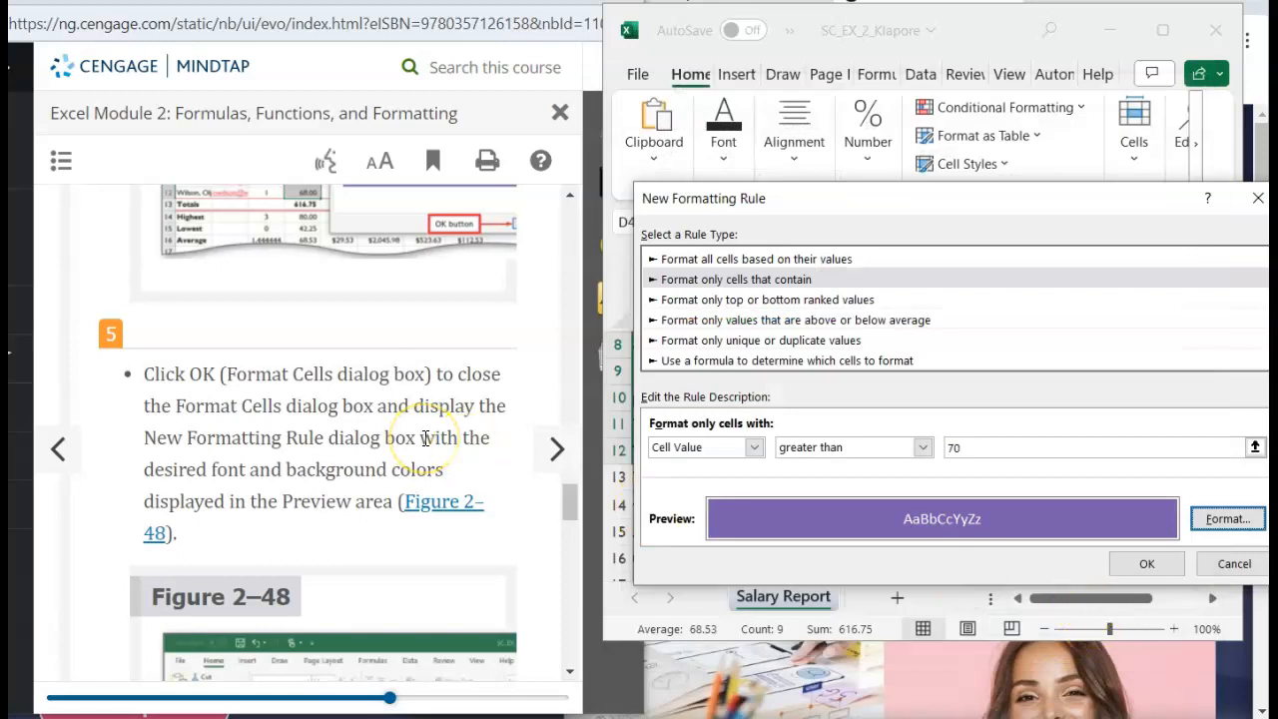
Follow textbook step 6 to assign the conditional format to D4:D12, and deselect the range by selecting cell F14.
scroll(425, 440, down, 2)
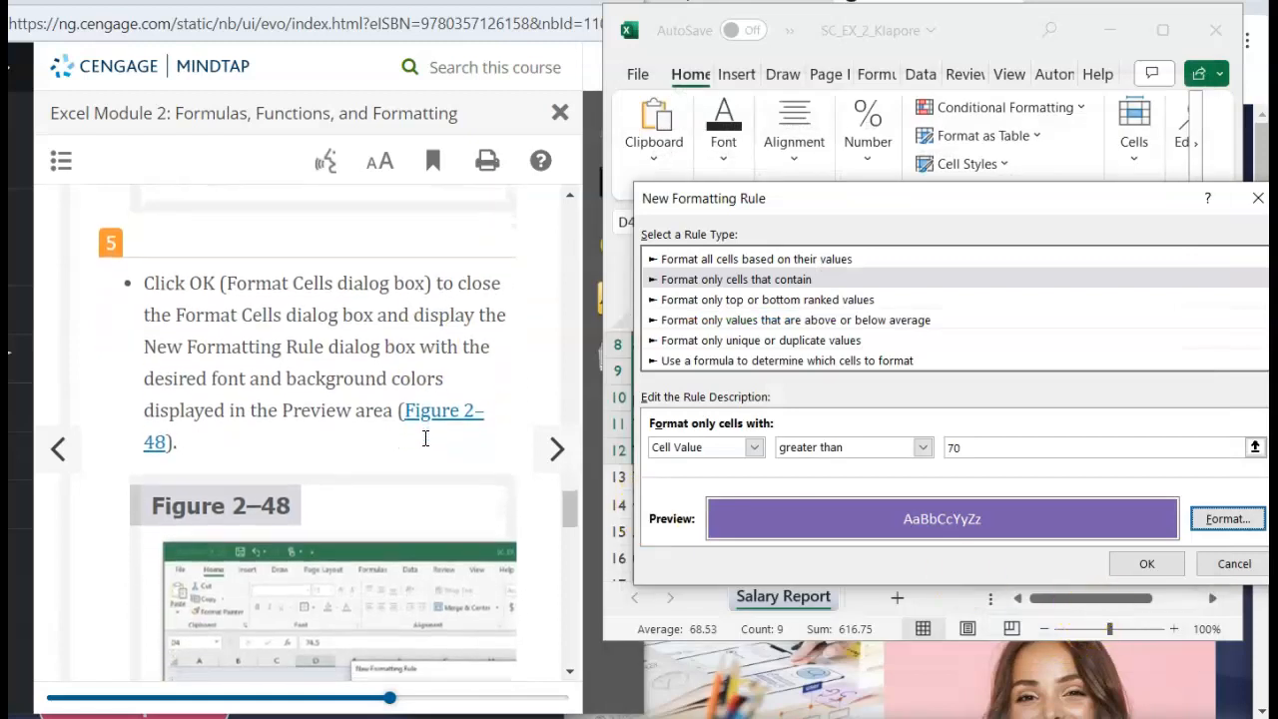
scroll(426, 438, down, 2)
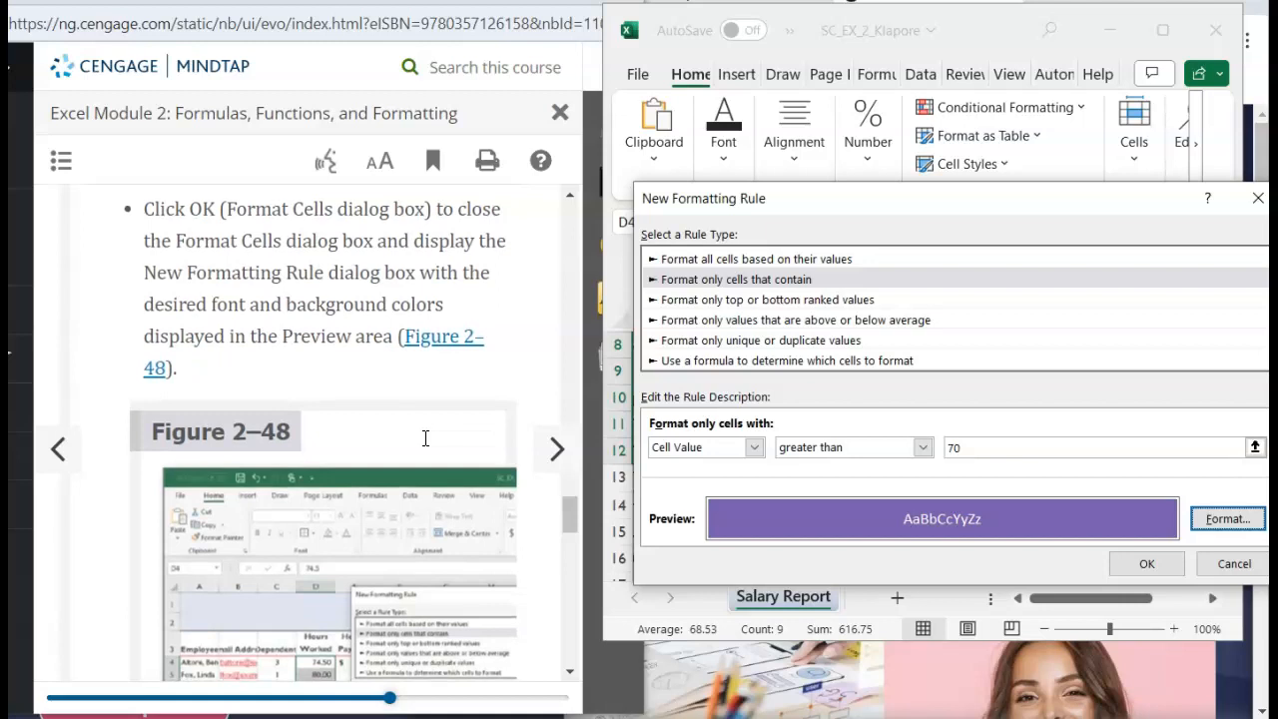
scroll(426, 437, down, 2)
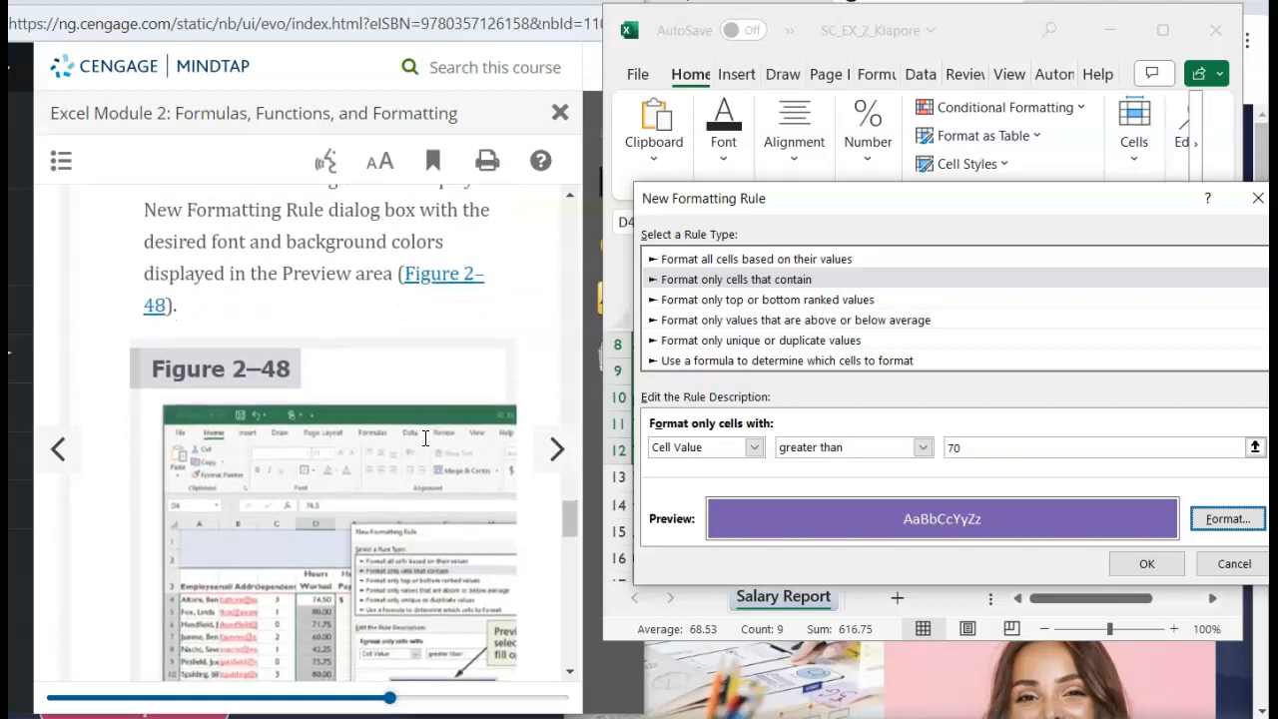
scroll(425, 438, down, 2)
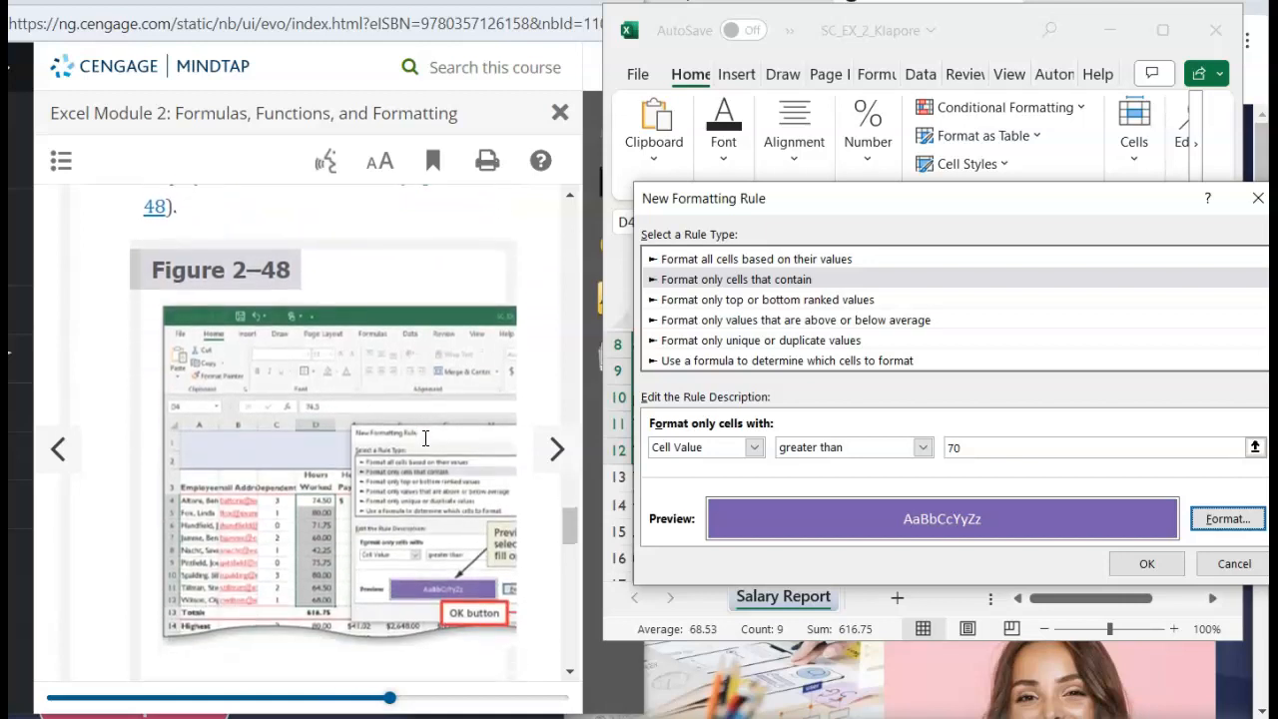
scroll(426, 437, down, 5)
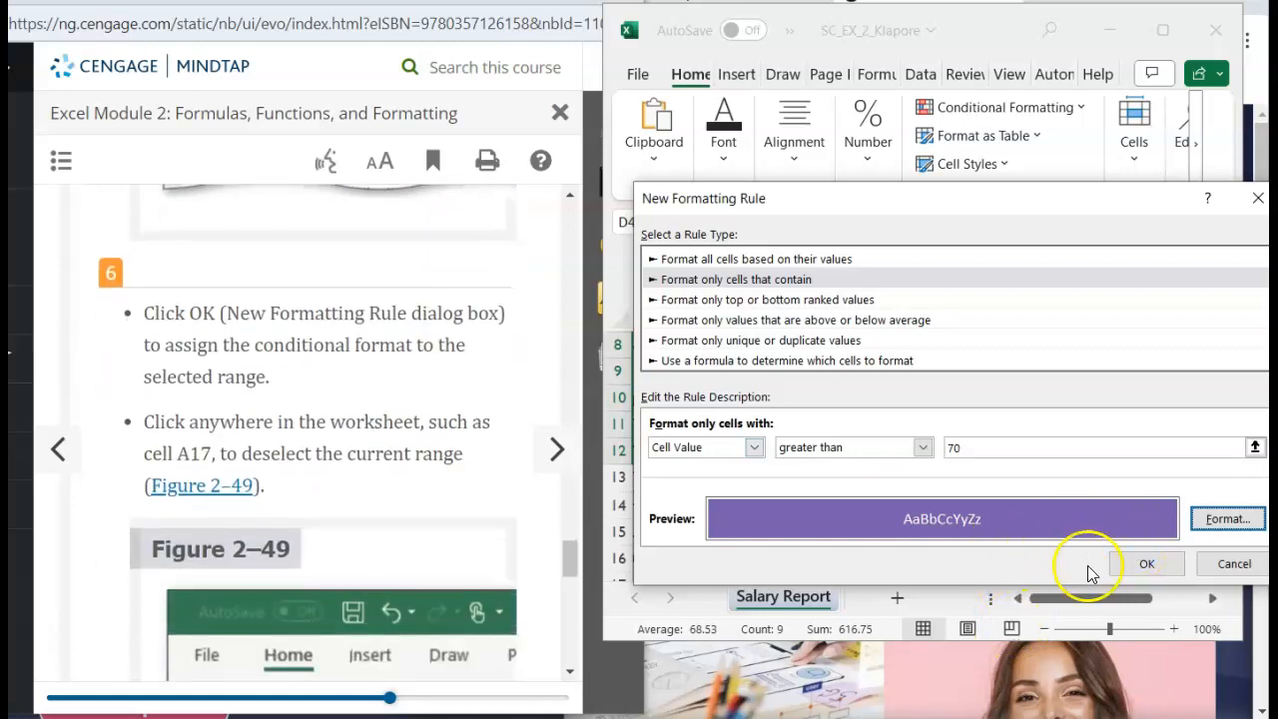
click(1146, 563)
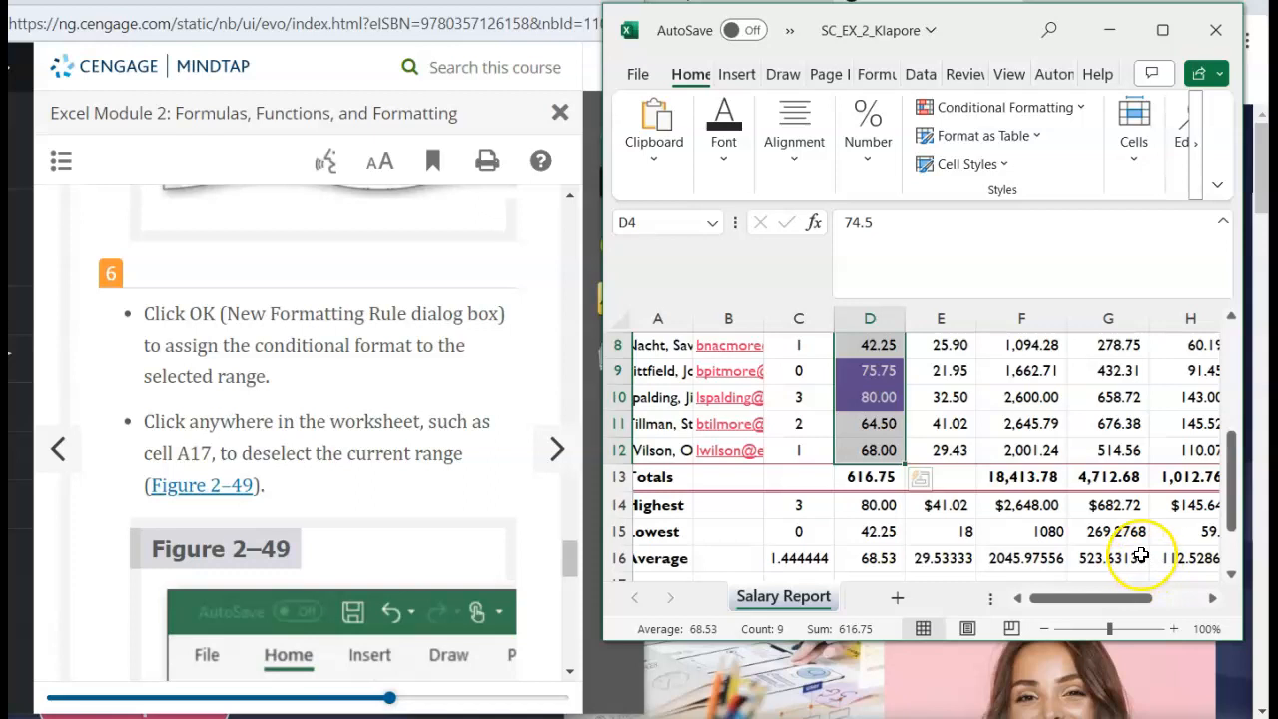
click(997, 510)
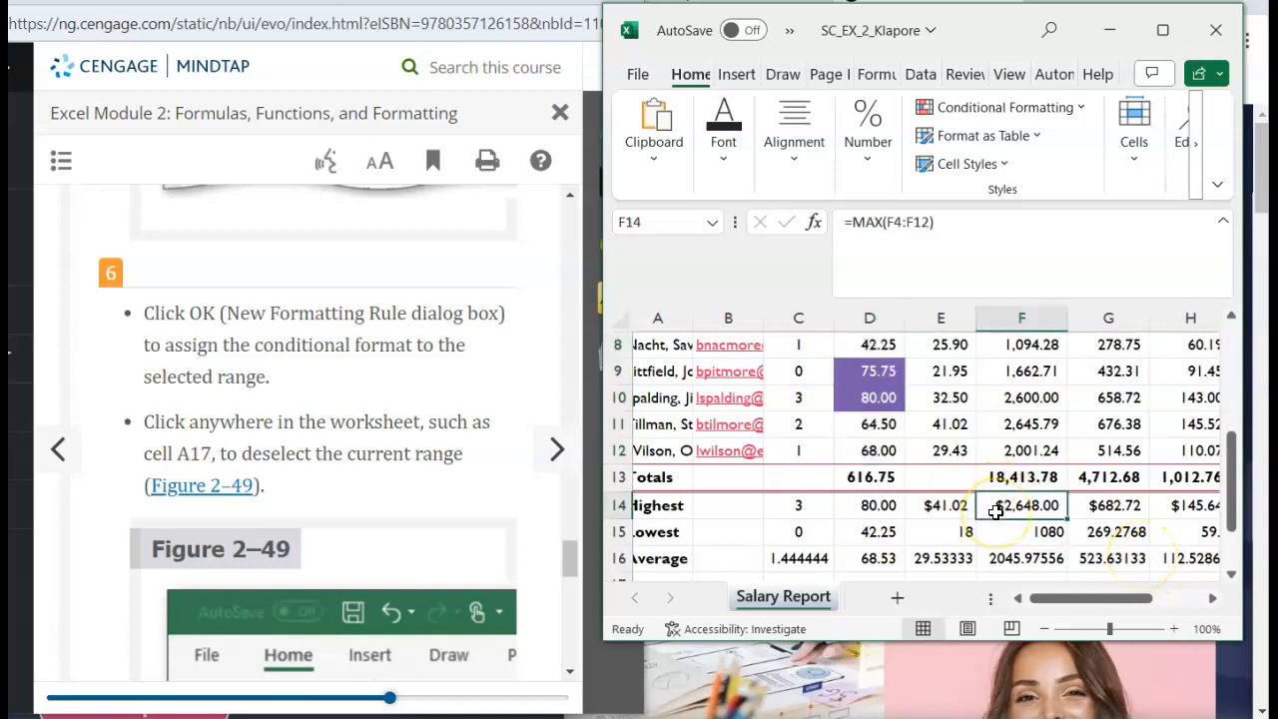
Compare the formatted hours with Figure 2–49 and advance the textbook past Conditional Formatting Operators to step 1 on changing column widths.
scroll(296, 408, down, 8)
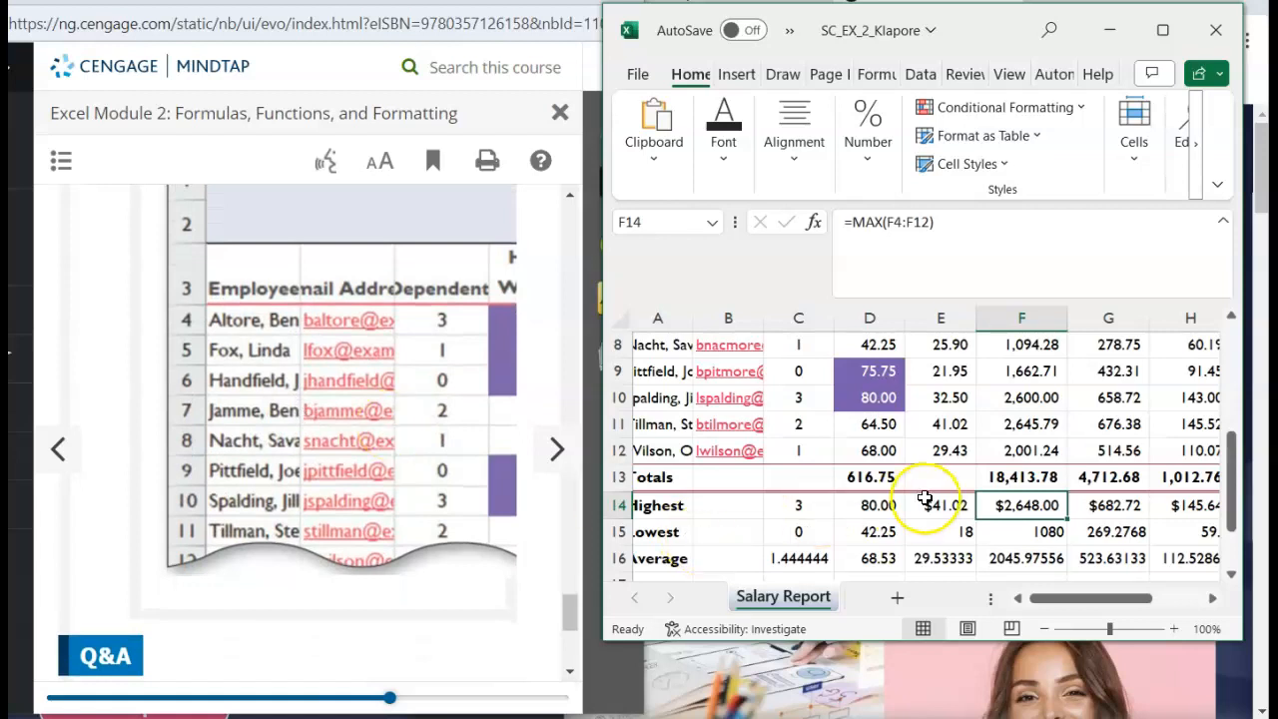
scroll(924, 499, up, 2)
scroll(406, 456, down, 5)
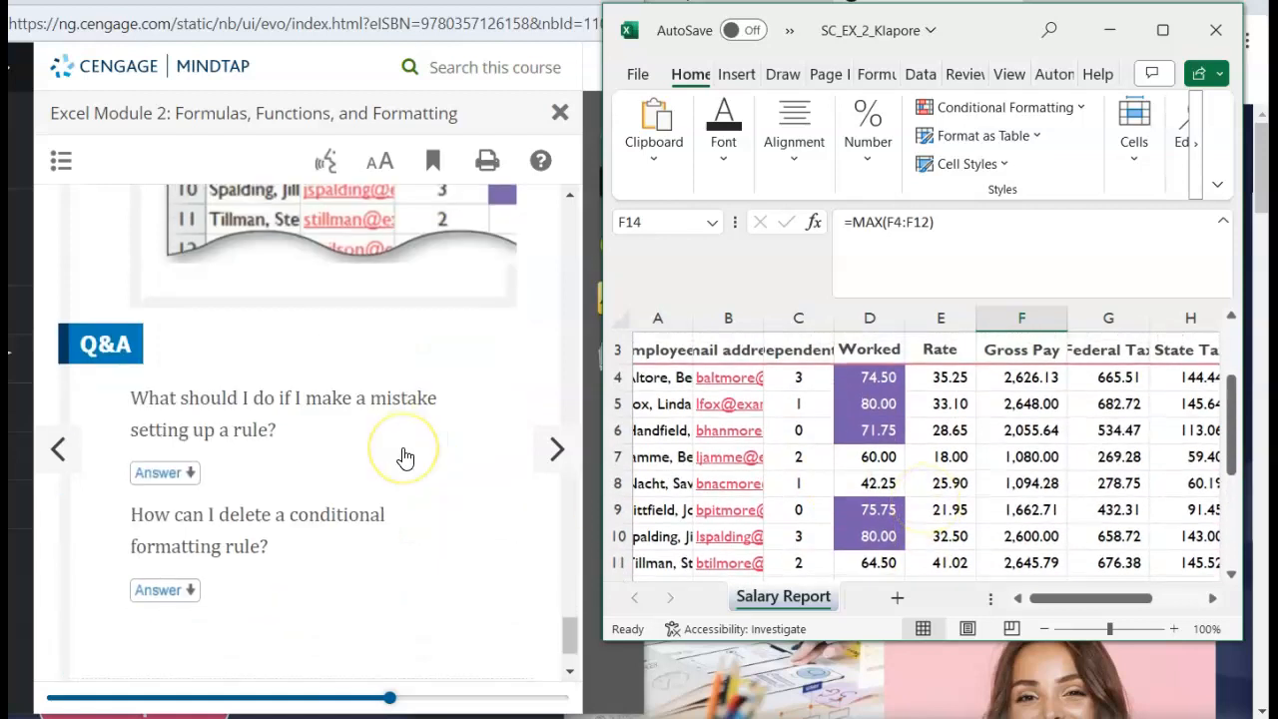
click(551, 451)
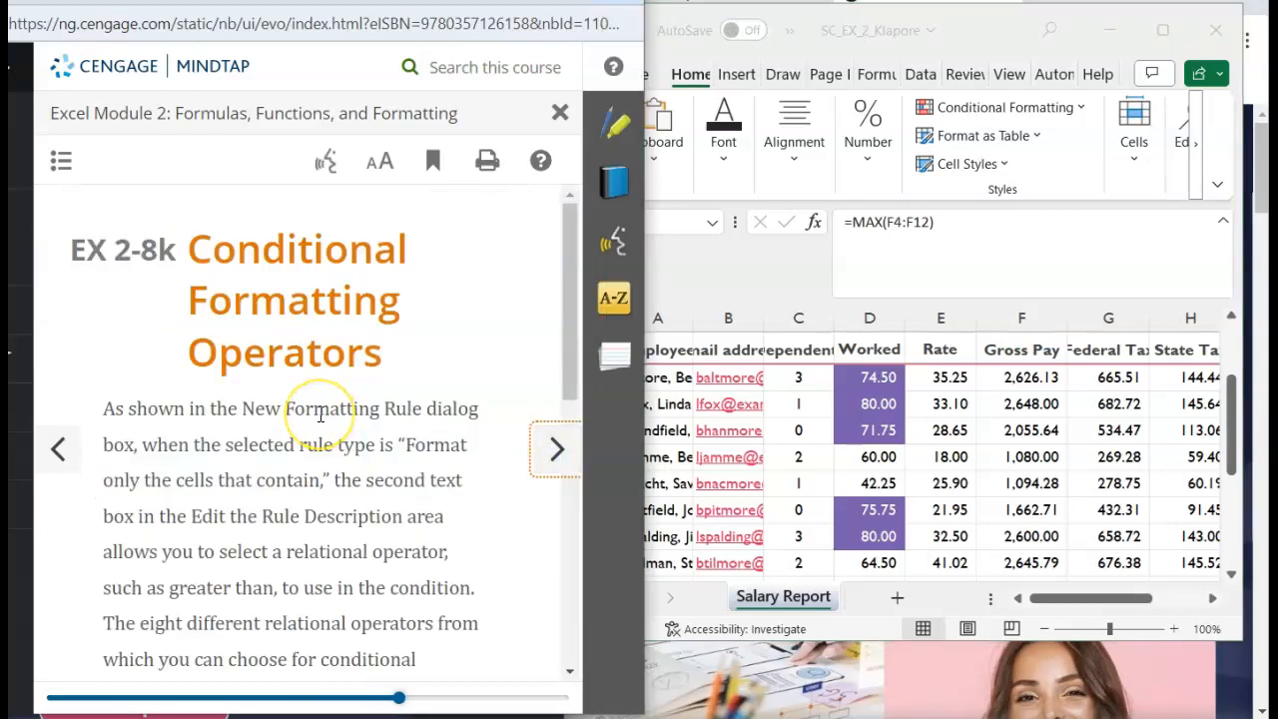
scroll(321, 418, down, 6)
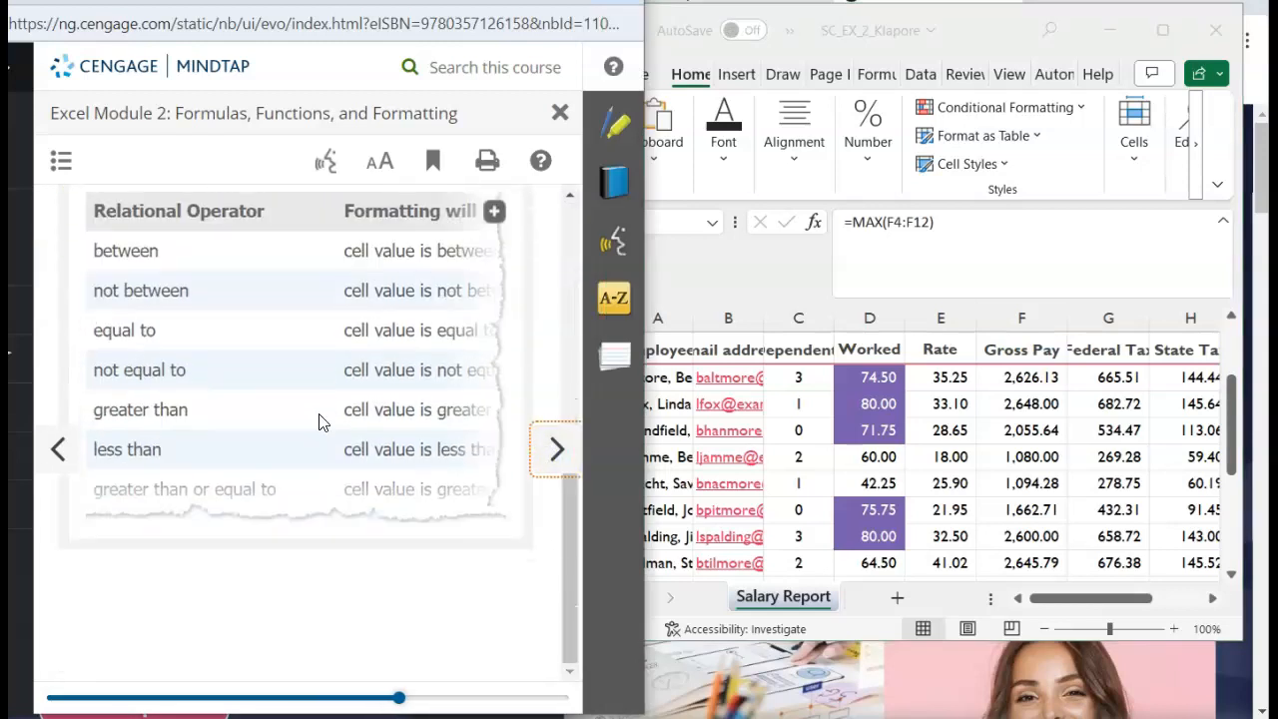
click(553, 452)
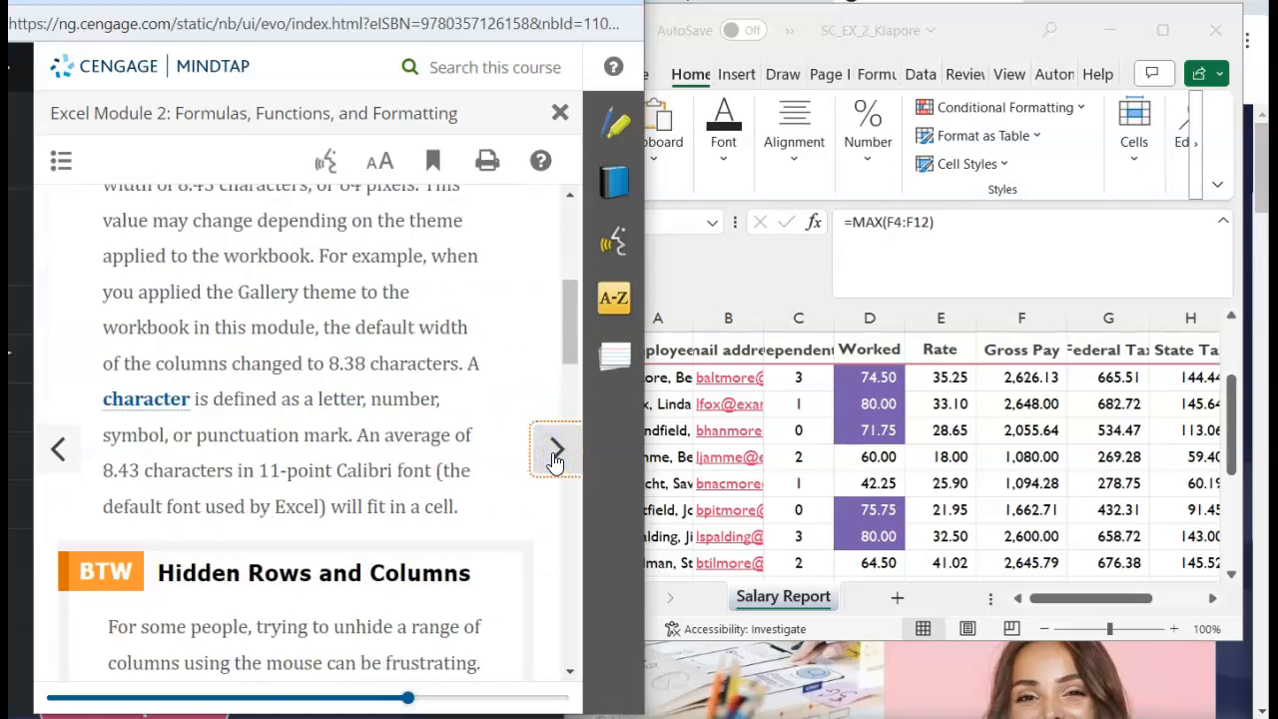
scroll(353, 444, down, 6)
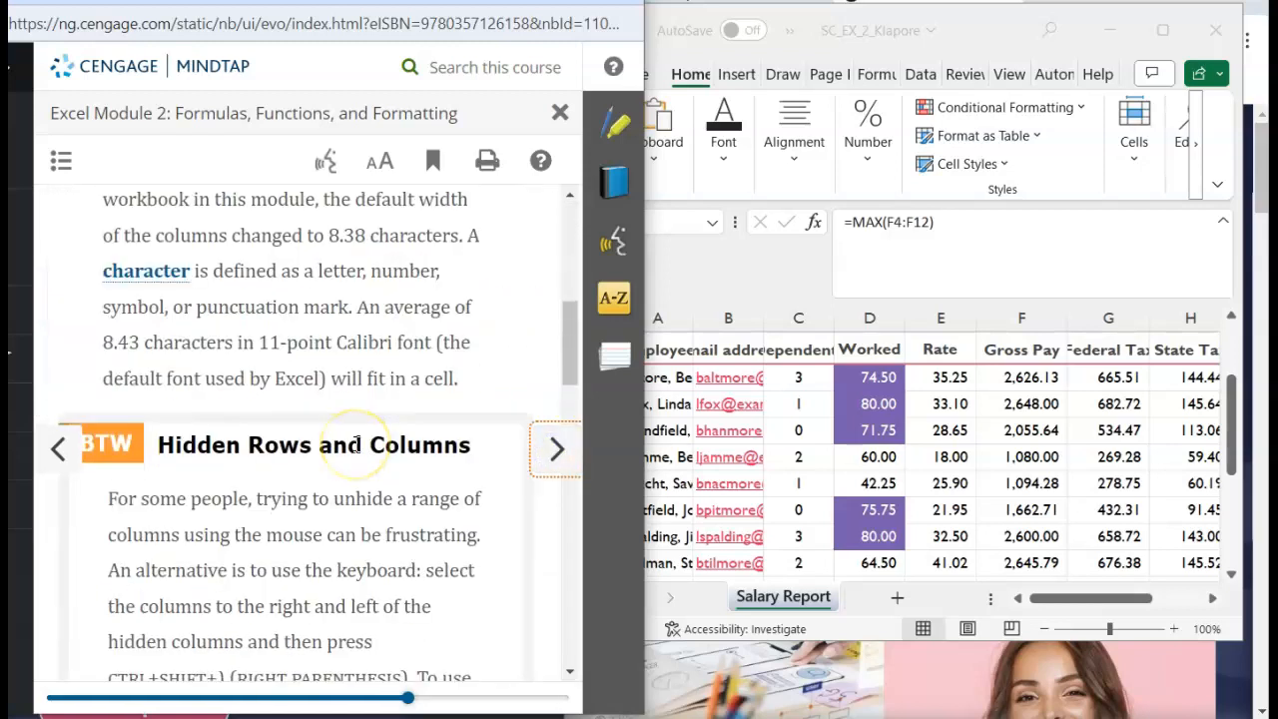
scroll(355, 445, down, 10)
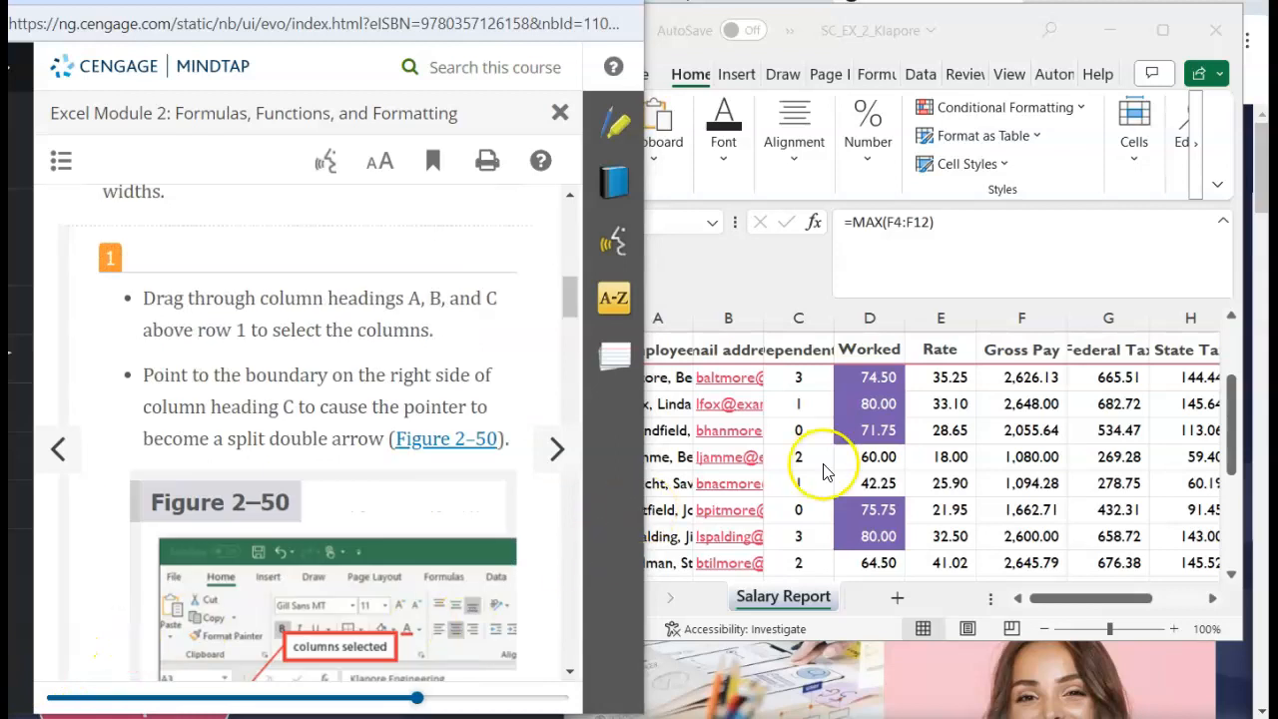
Select columns A through C and change their widths to best fit, following textbook steps 1 and 2.
scroll(809, 474, up, 3)
scroll(779, 464, down, 1)
scroll(739, 450, left, 1)
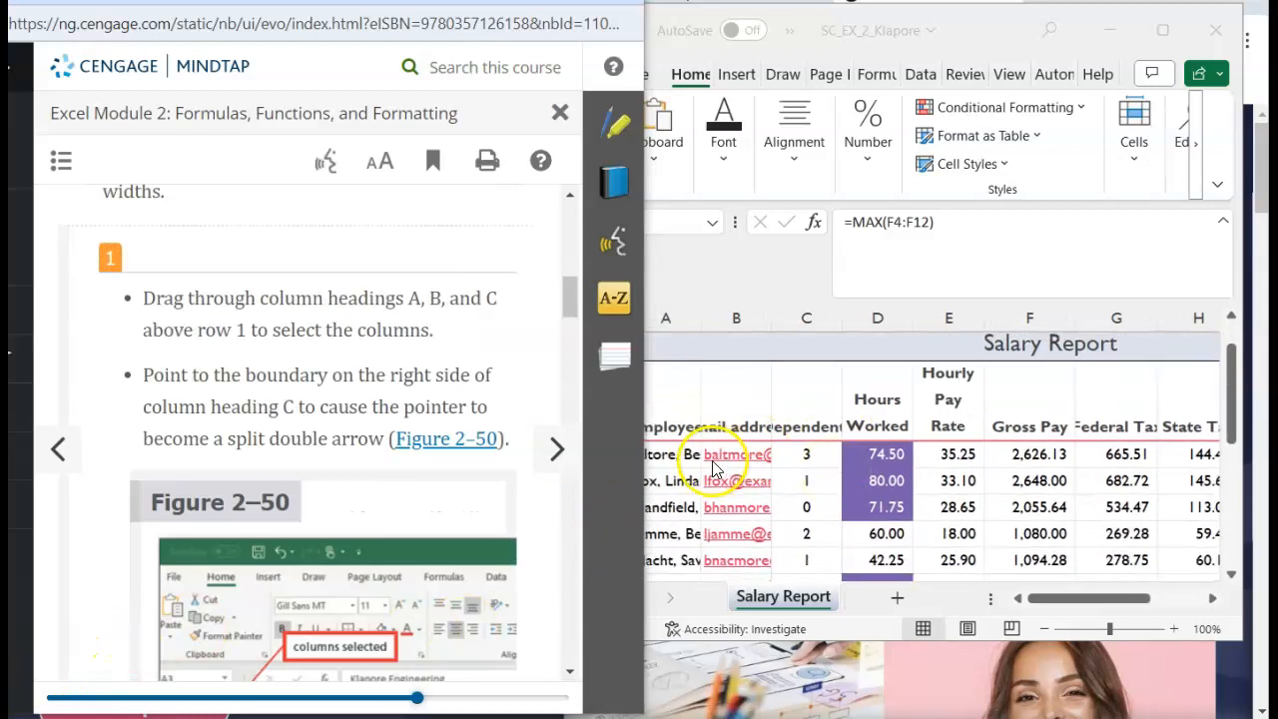
click(665, 386)
click(640, 398)
drag(640, 398, 847, 409)
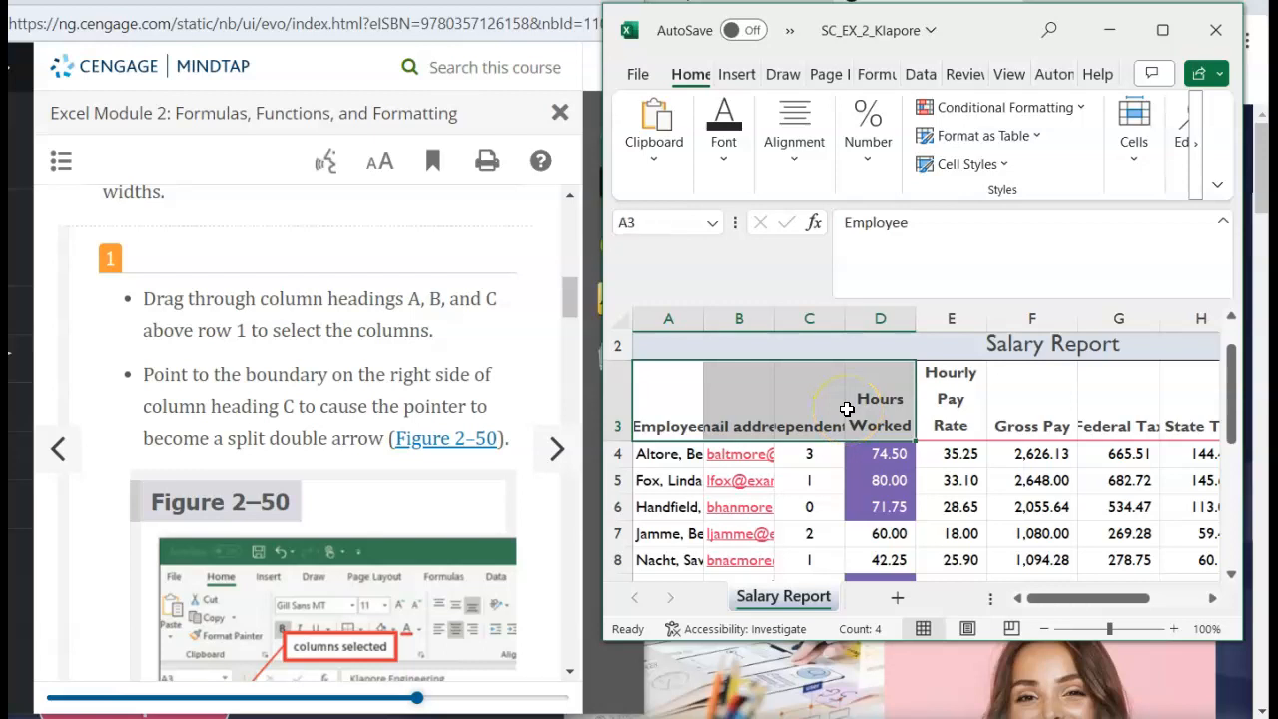
drag(664, 316, 809, 317)
scroll(359, 319, down, 1)
scroll(357, 313, up, 1)
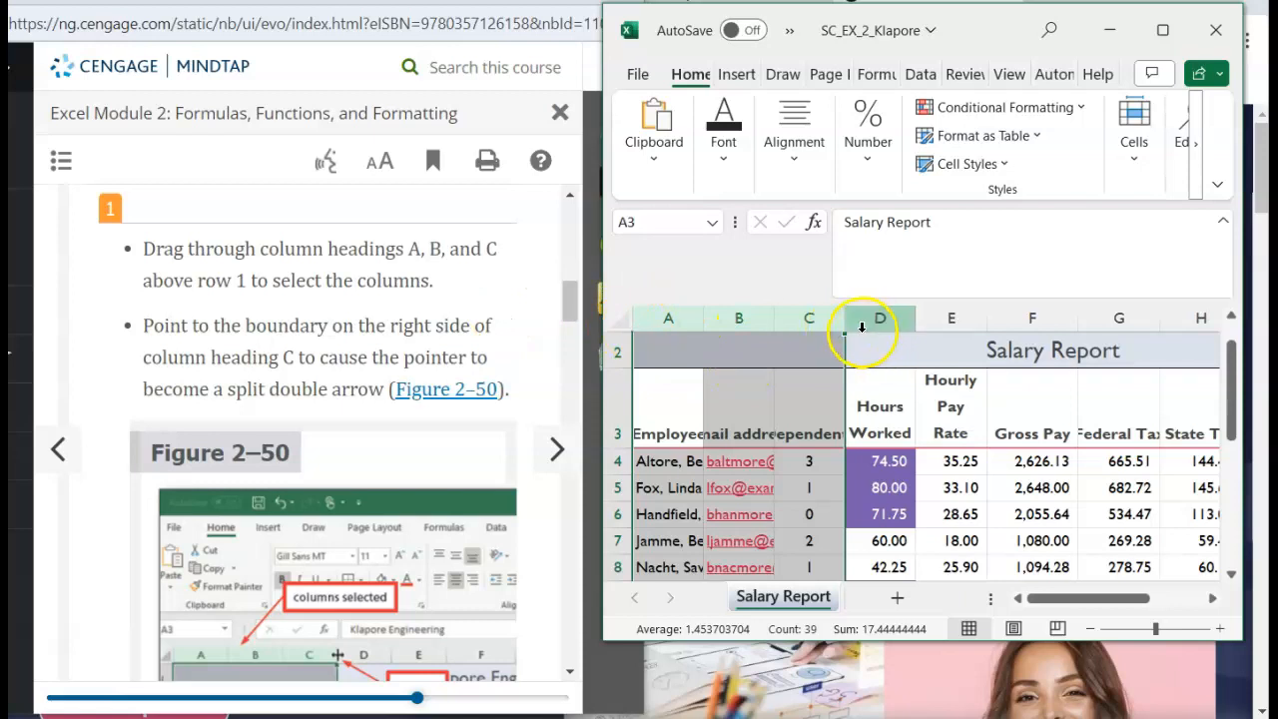
scroll(345, 318, down, 3)
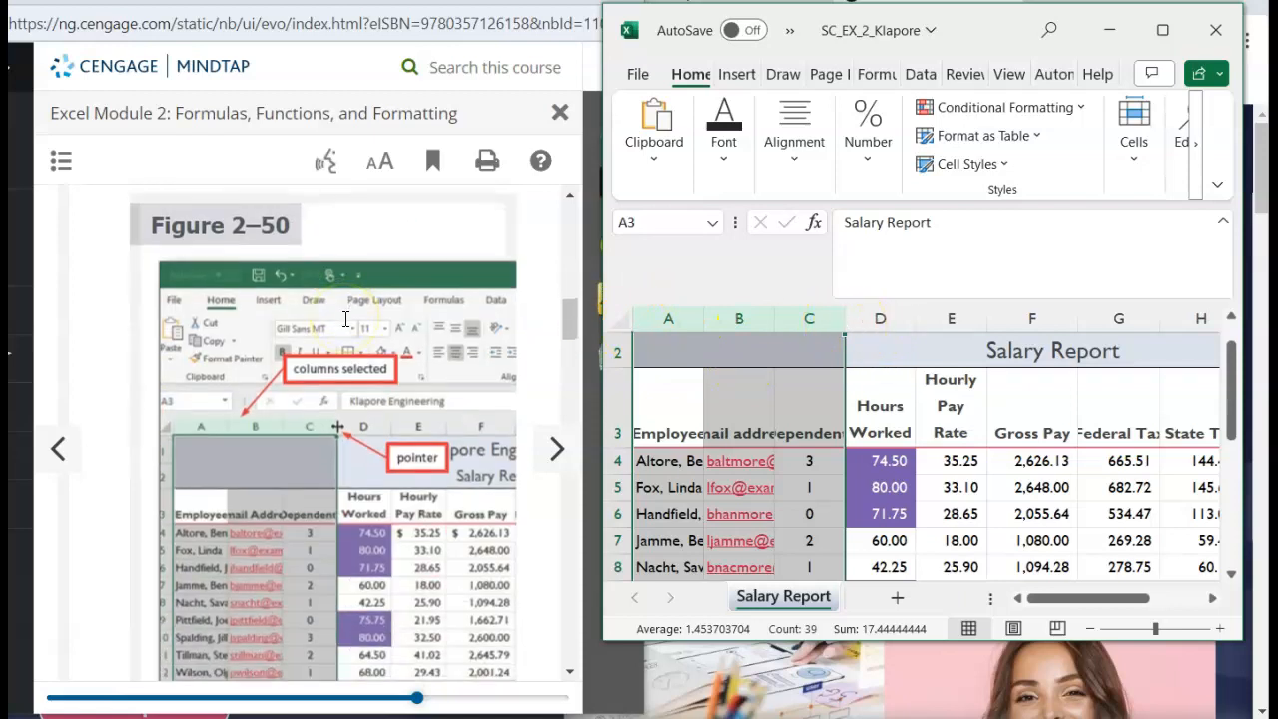
scroll(345, 318, down, 10)
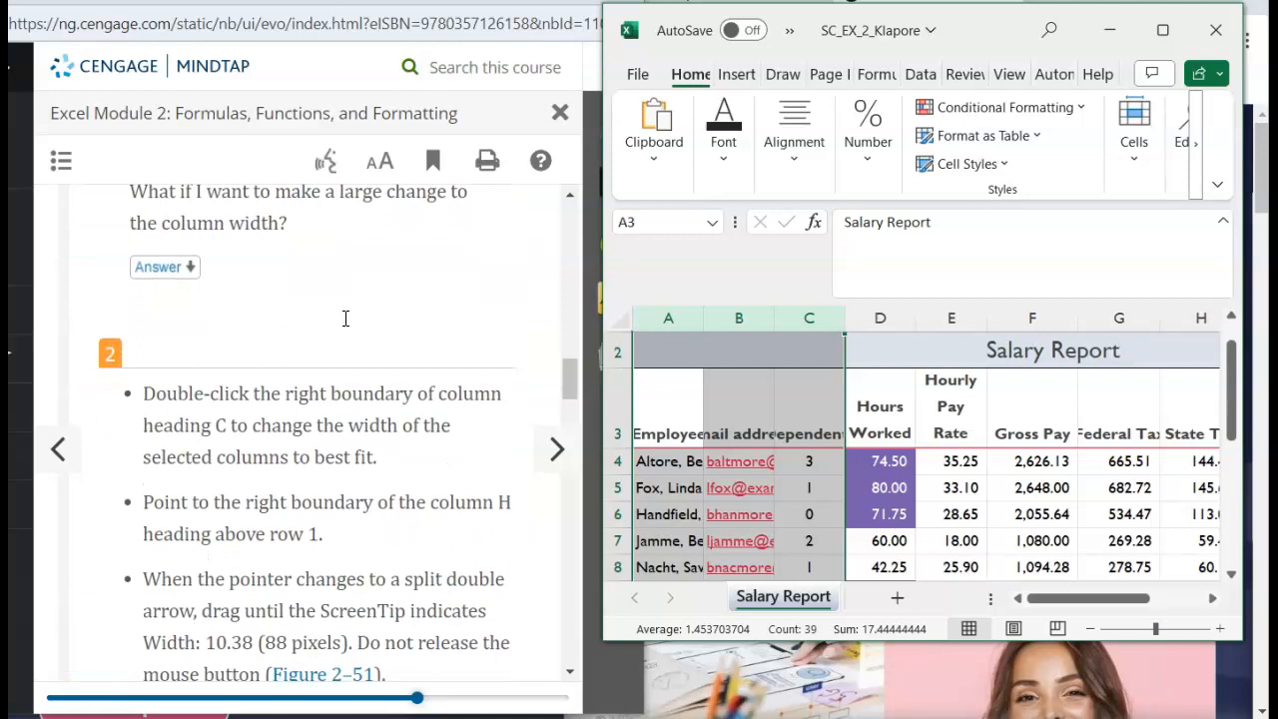
scroll(344, 318, down, 1)
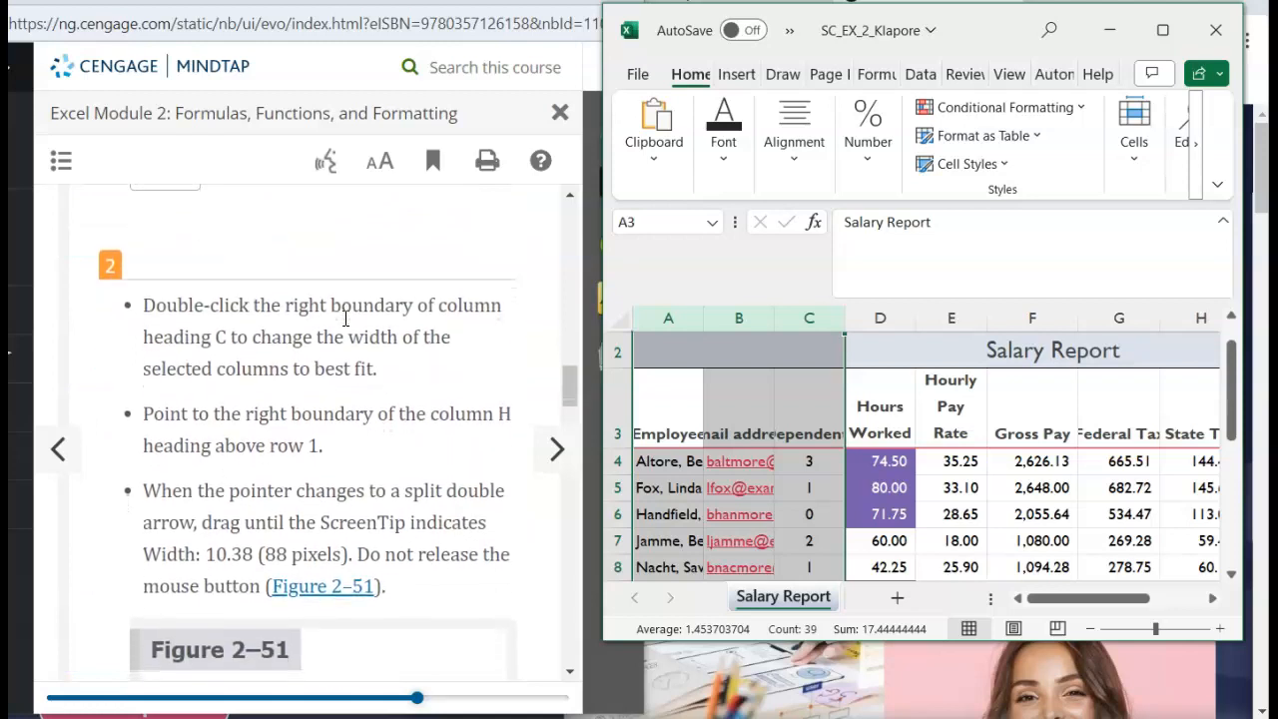
scroll(344, 318, down, 1)
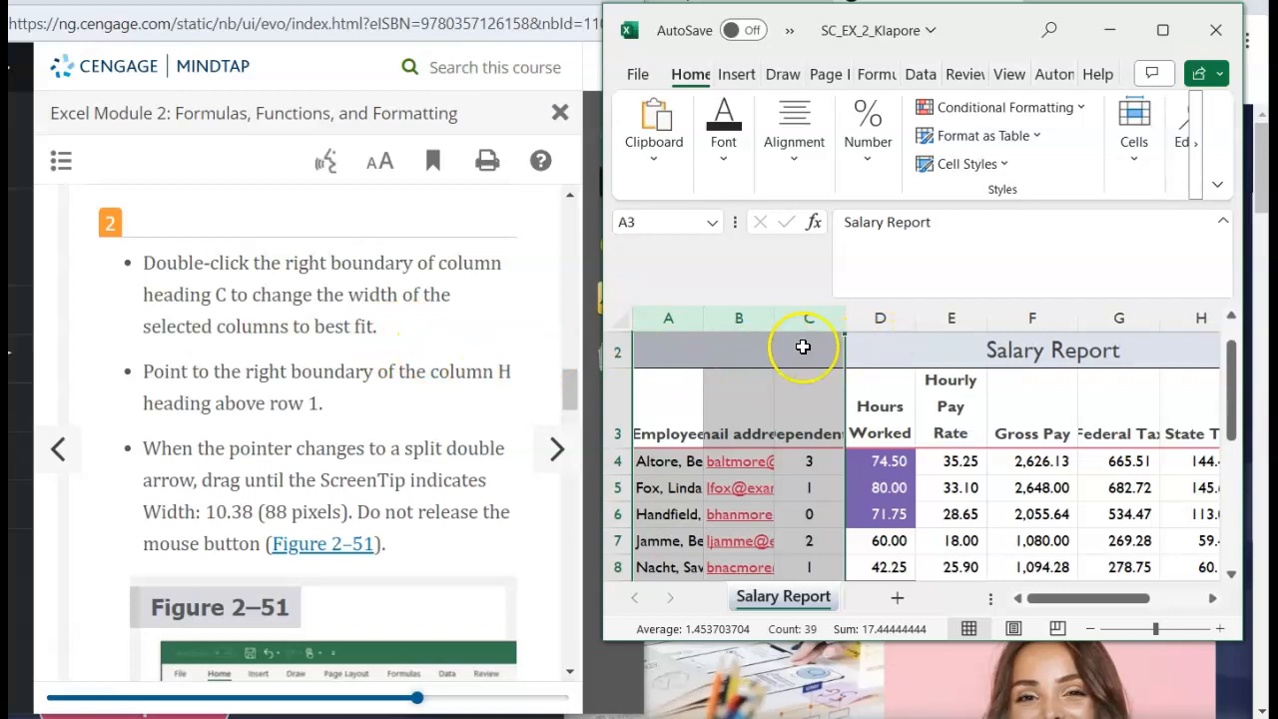
double_click(846, 323)
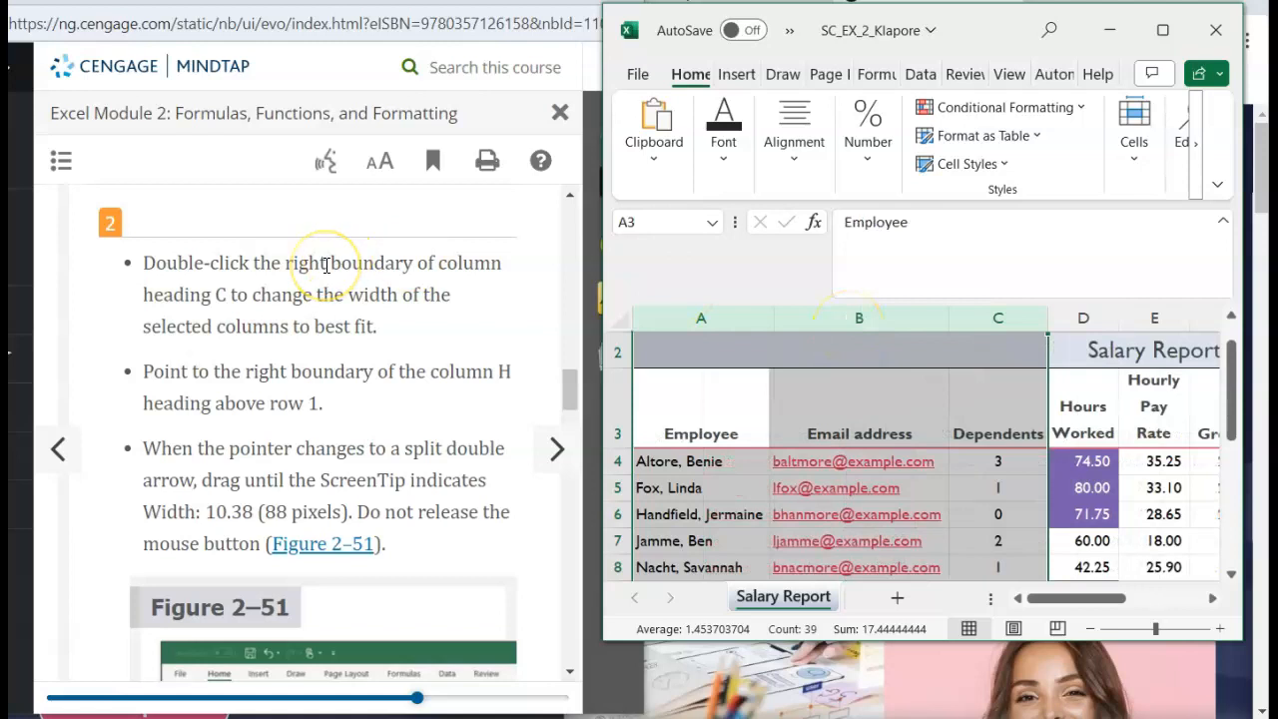
Widen column H to about 10.33 by its heading boundary, following textbook step 2.
scroll(228, 296, down, 1)
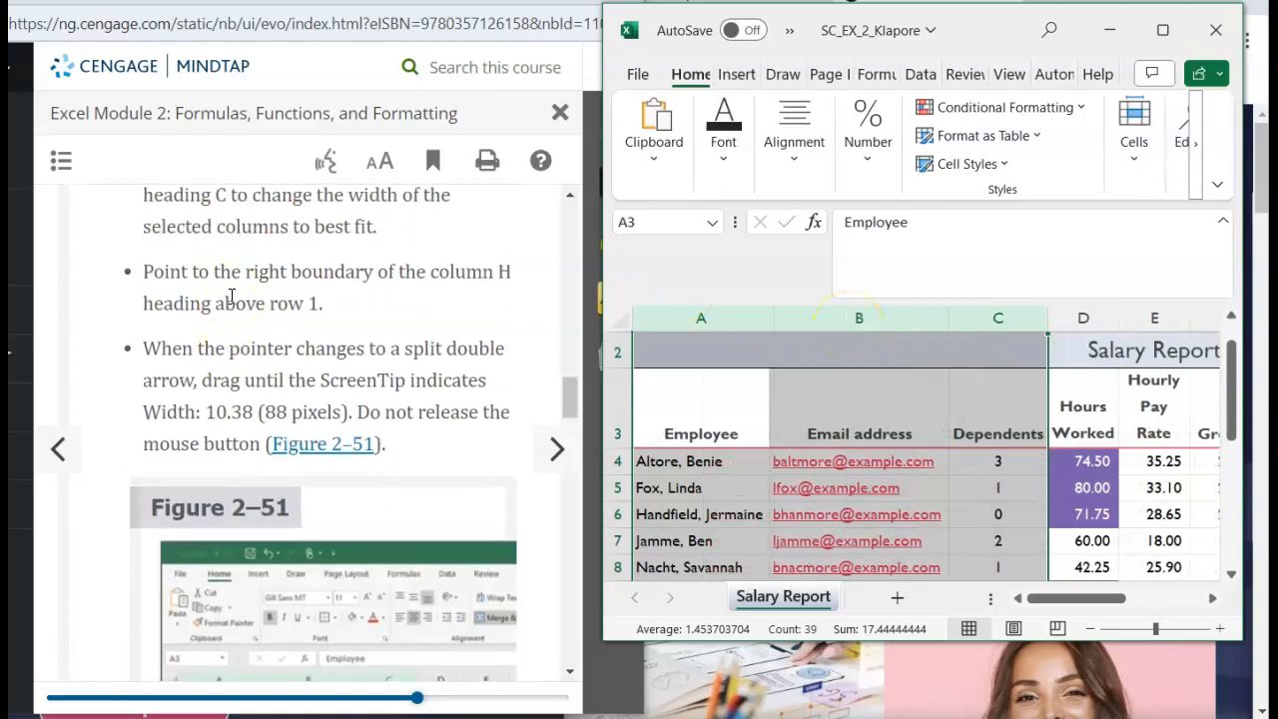
scroll(231, 296, up, 1)
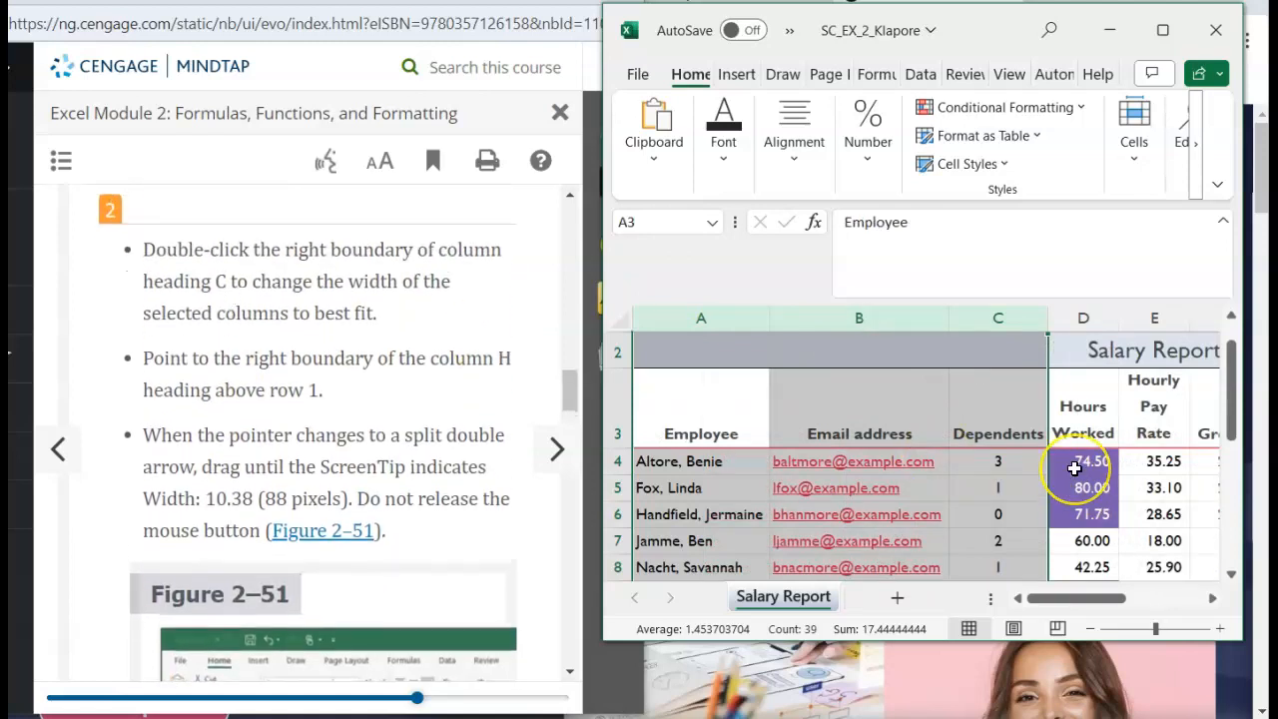
scroll(1074, 469, right, 1)
scroll(1074, 469, right, 4)
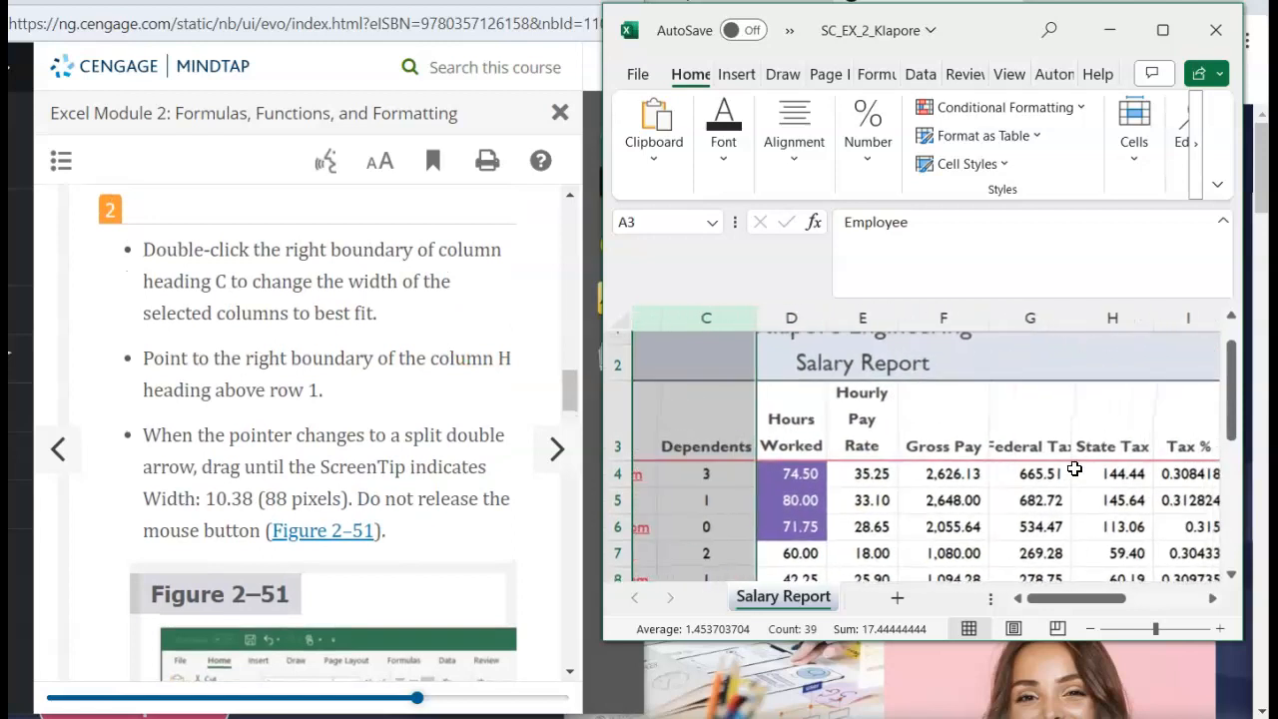
scroll(1074, 468, right, 1)
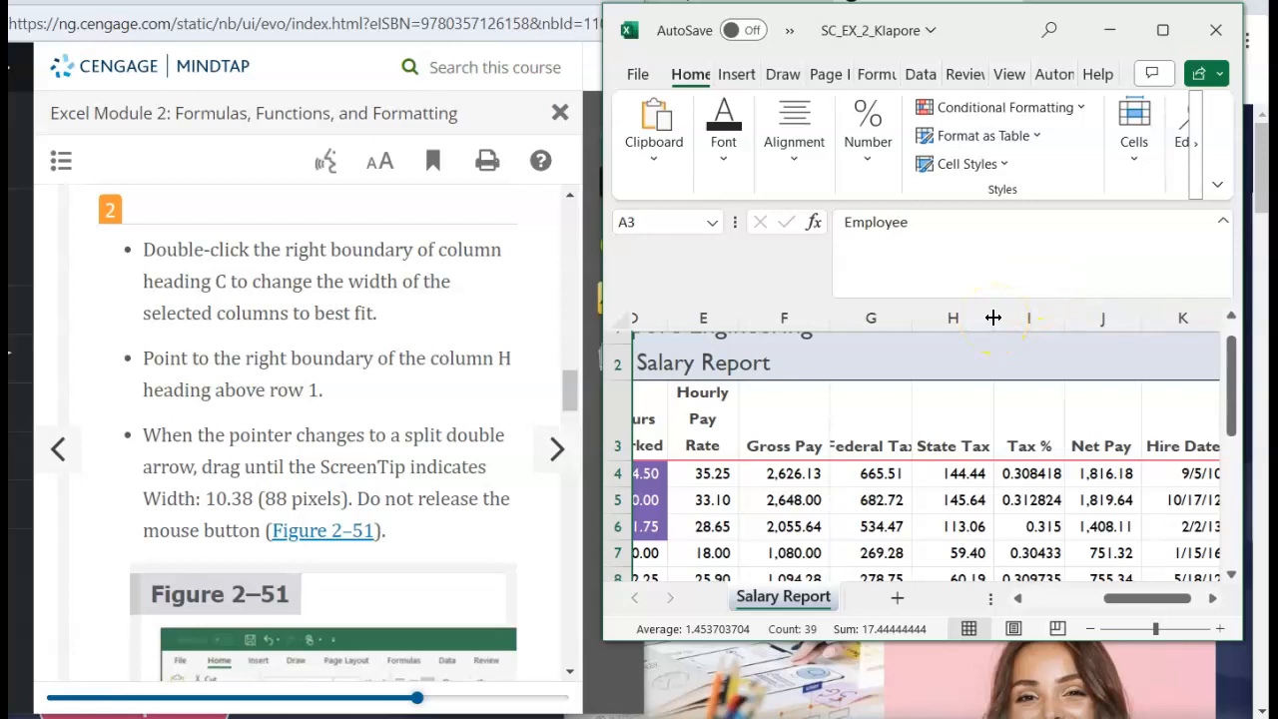
drag(993, 317, 1000, 319)
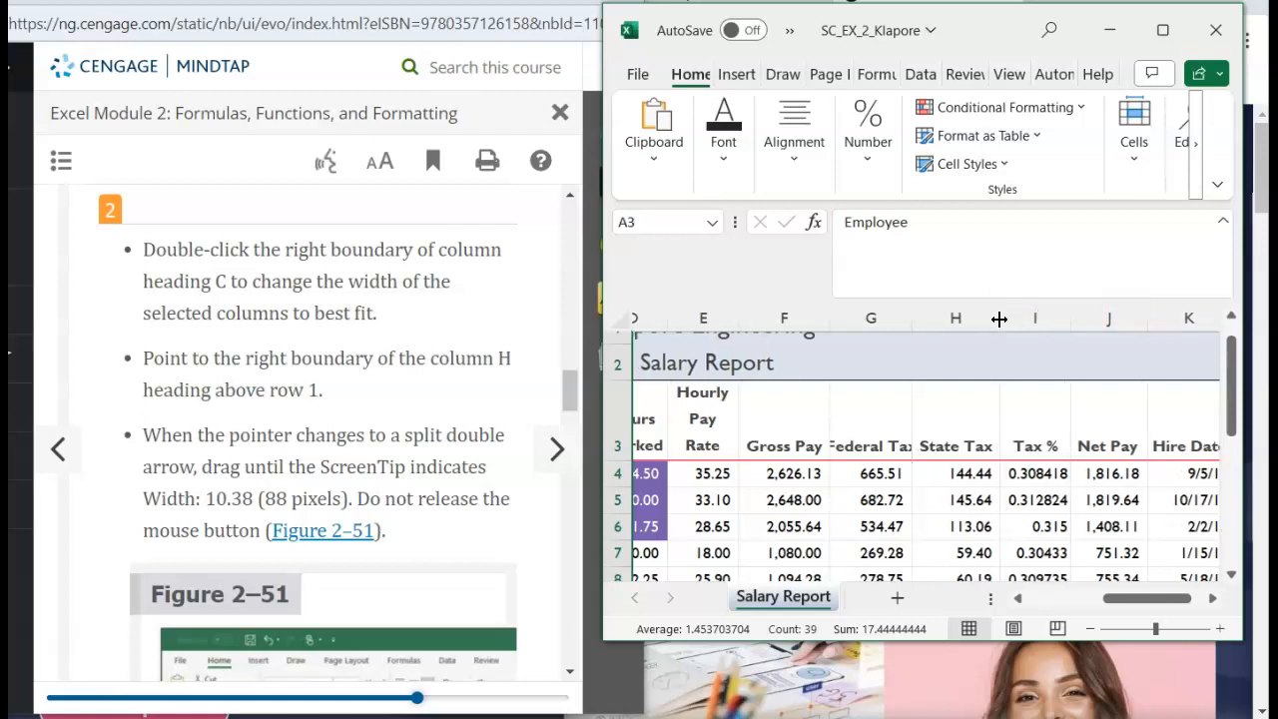
Check column H's exact width setting against textbook step 2, and advance the textbook to step 3.
scroll(344, 417, down, 2)
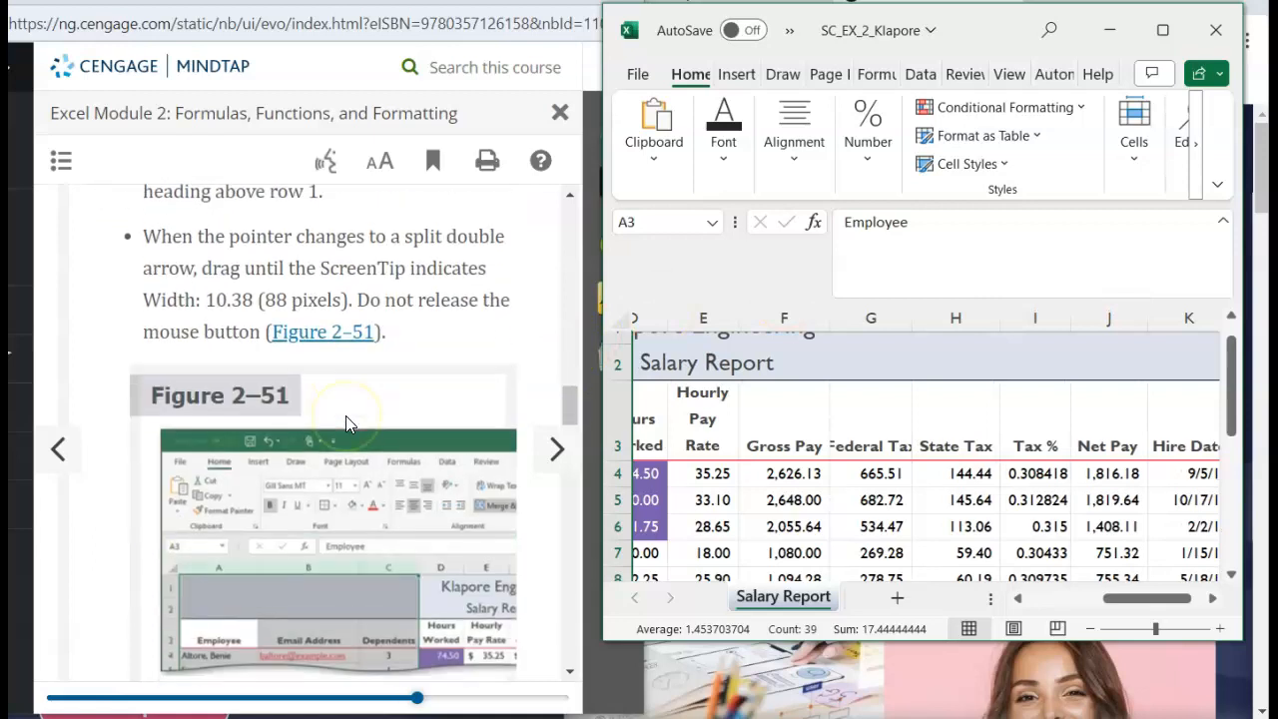
scroll(346, 415, down, 5)
scroll(346, 424, up, 1)
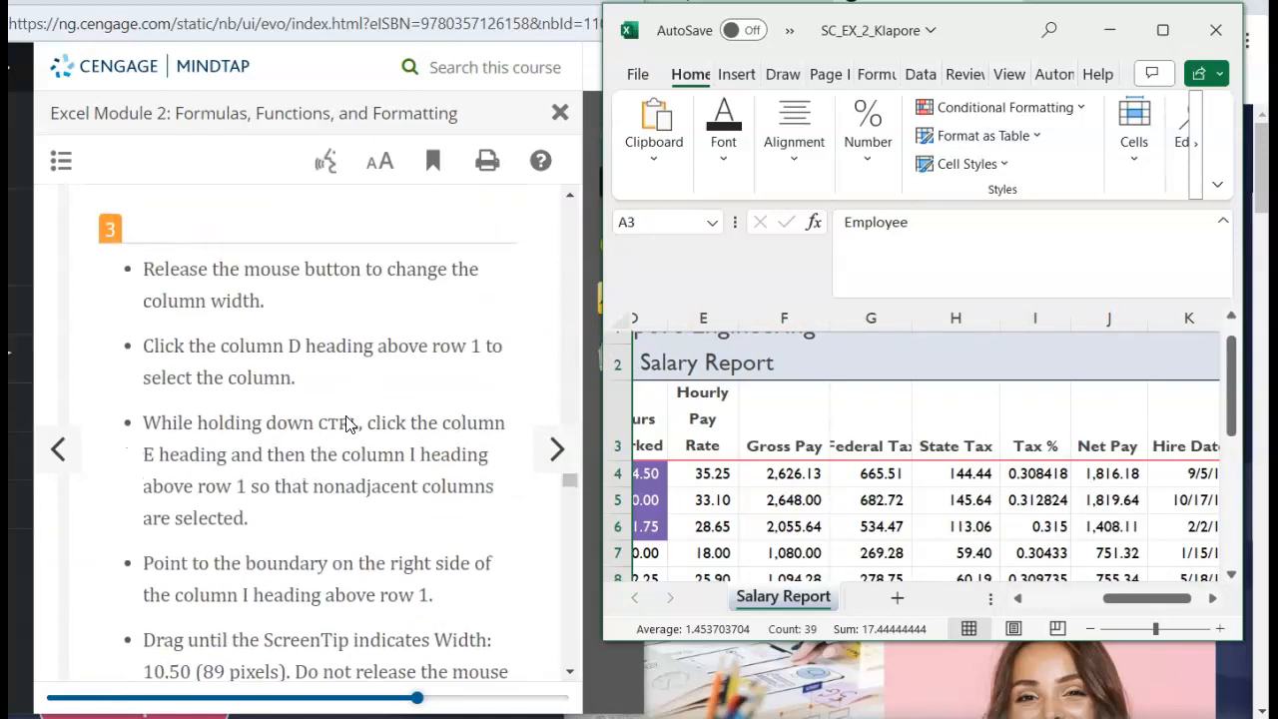
scroll(345, 422, up, 3)
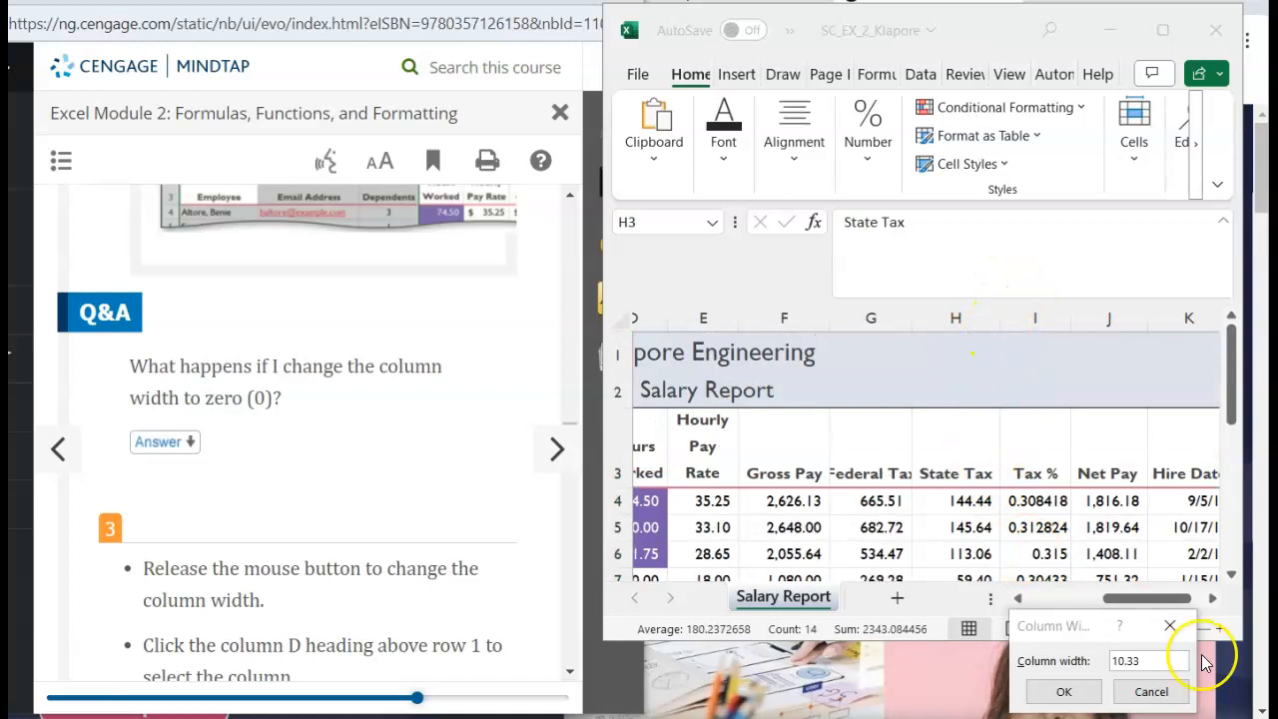
click(1149, 691)
click(997, 318)
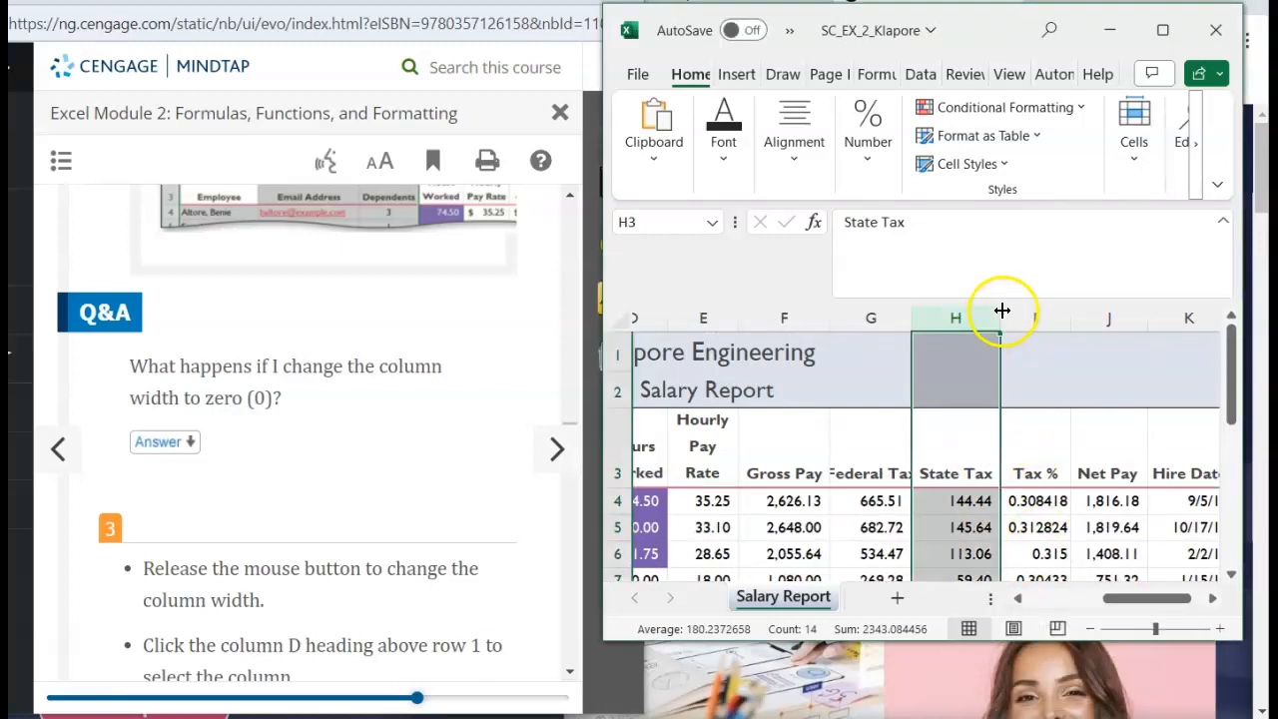
click(971, 317)
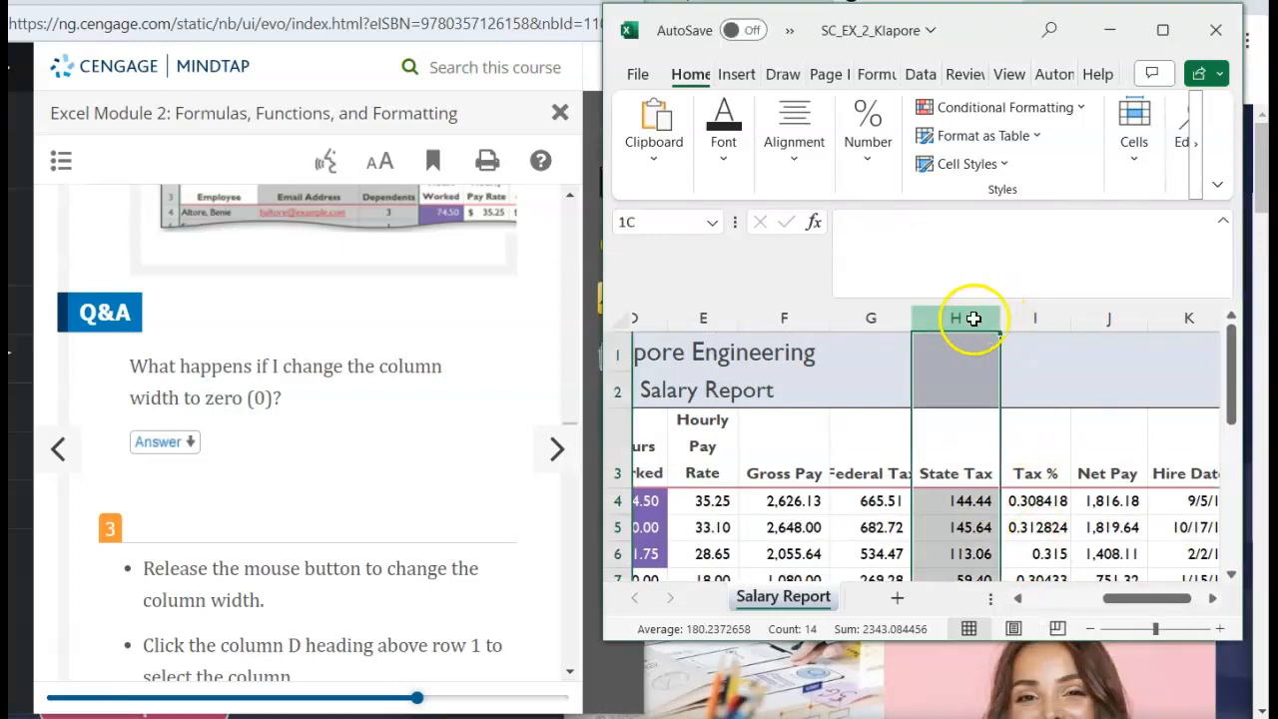
right_click(974, 315)
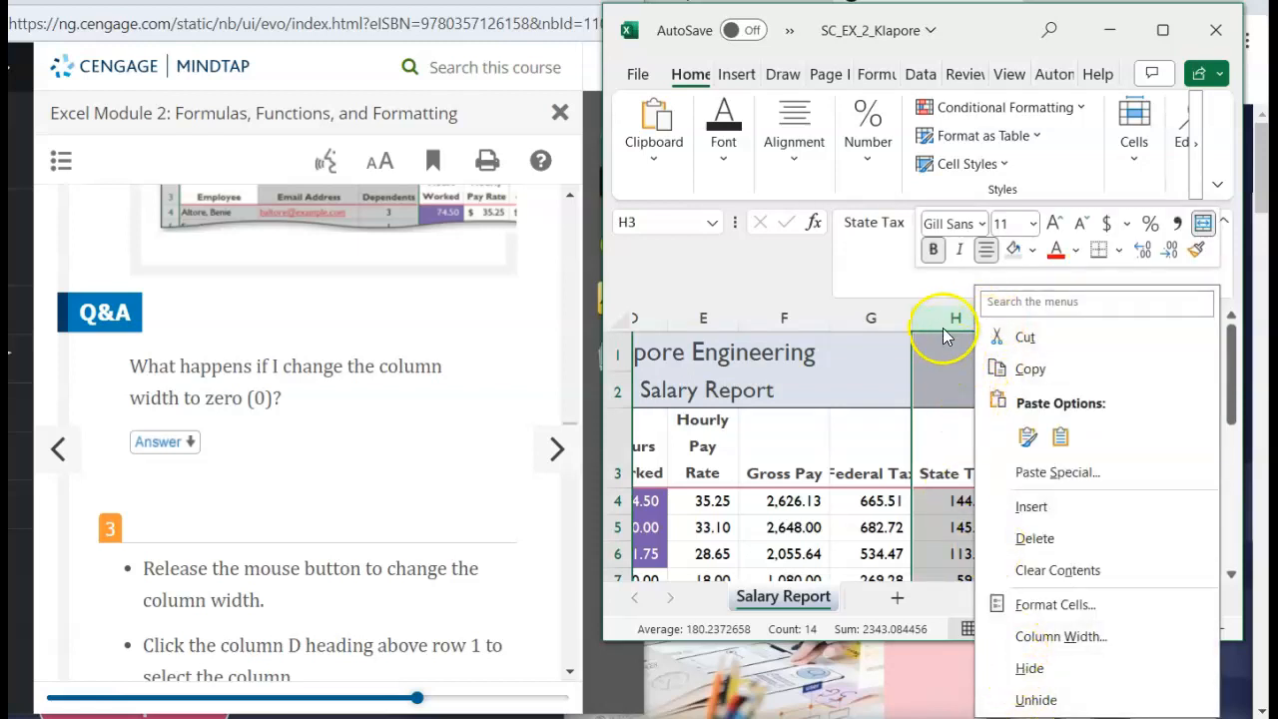
click(1031, 644)
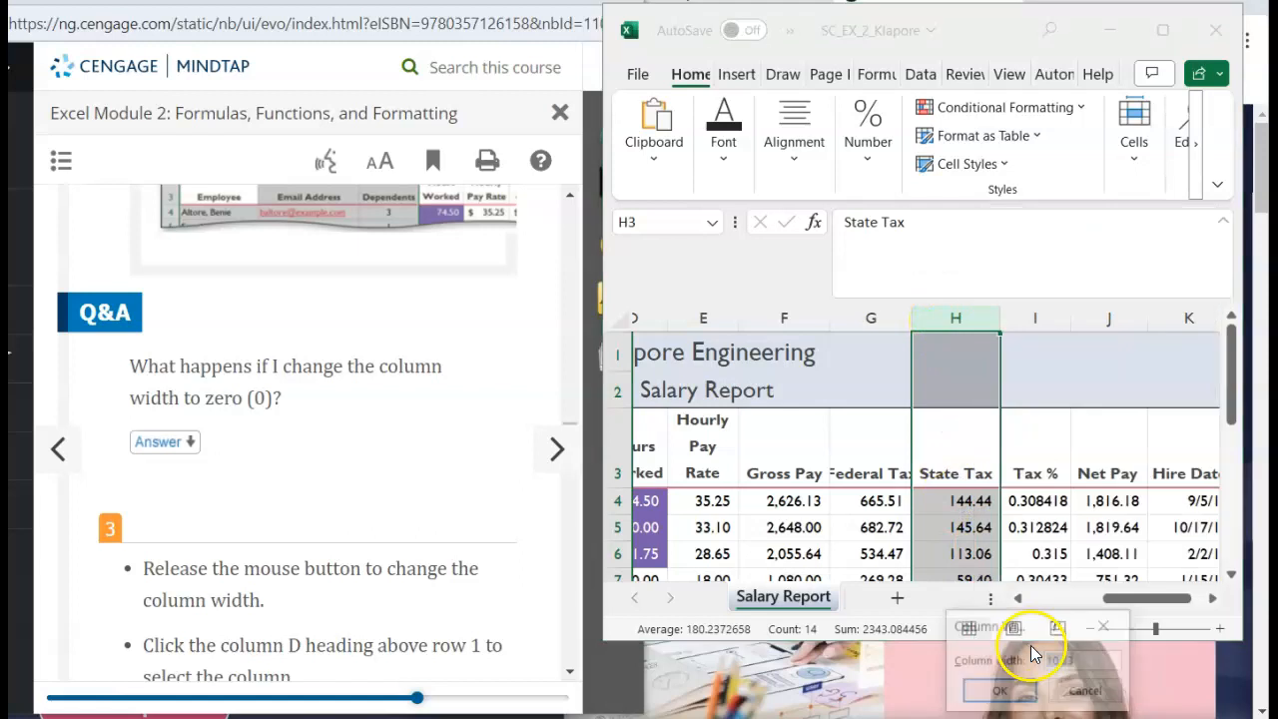
click(1092, 659)
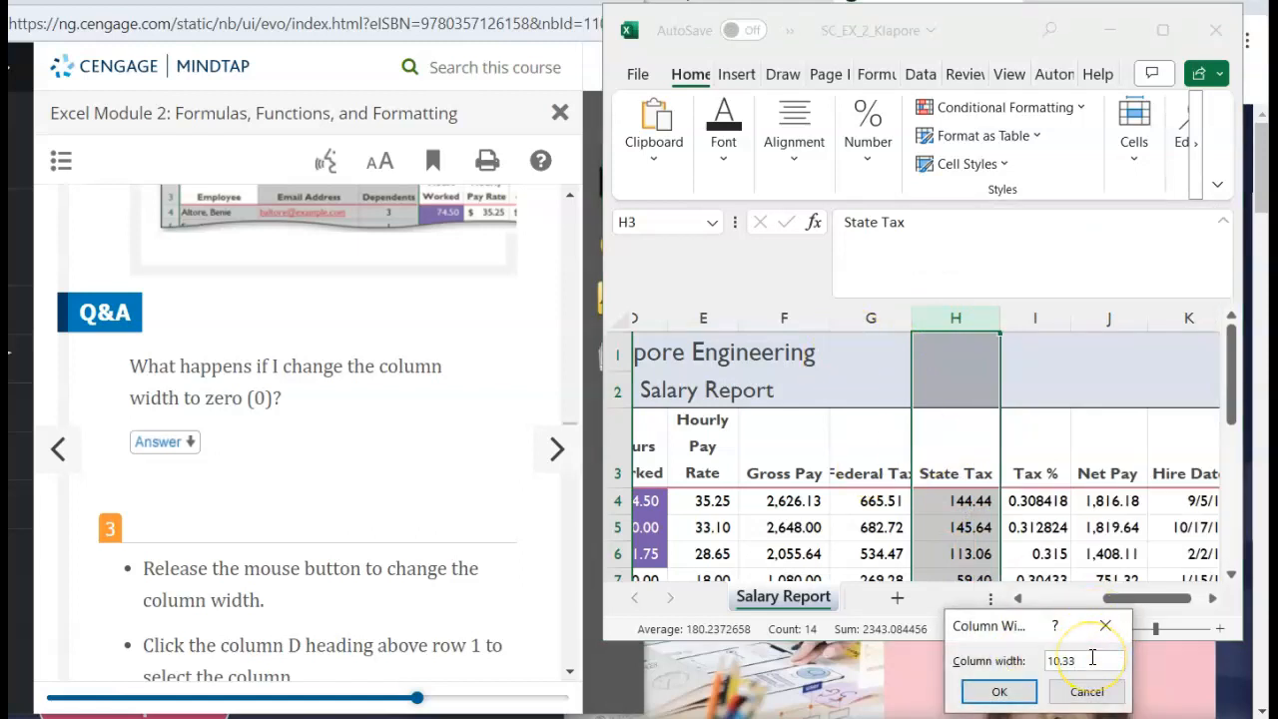
click(996, 690)
scroll(354, 487, down, 1)
scroll(355, 487, down, 2)
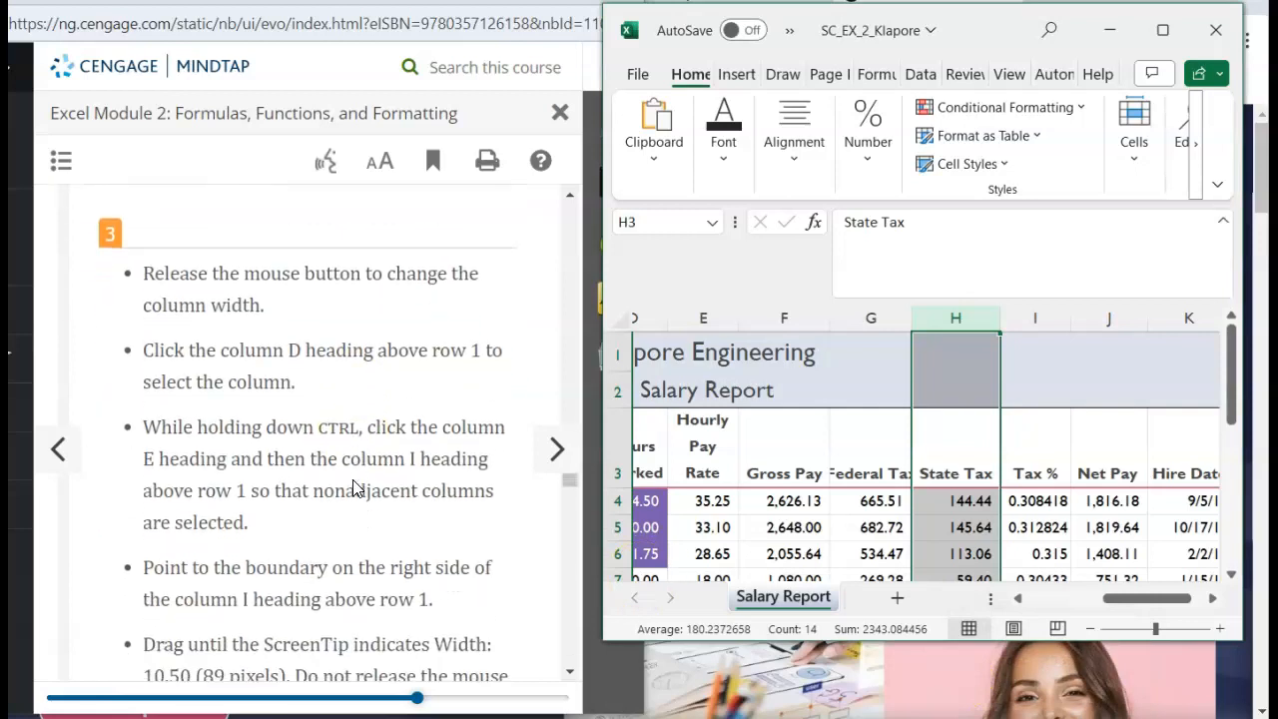
scroll(809, 533, left, 3)
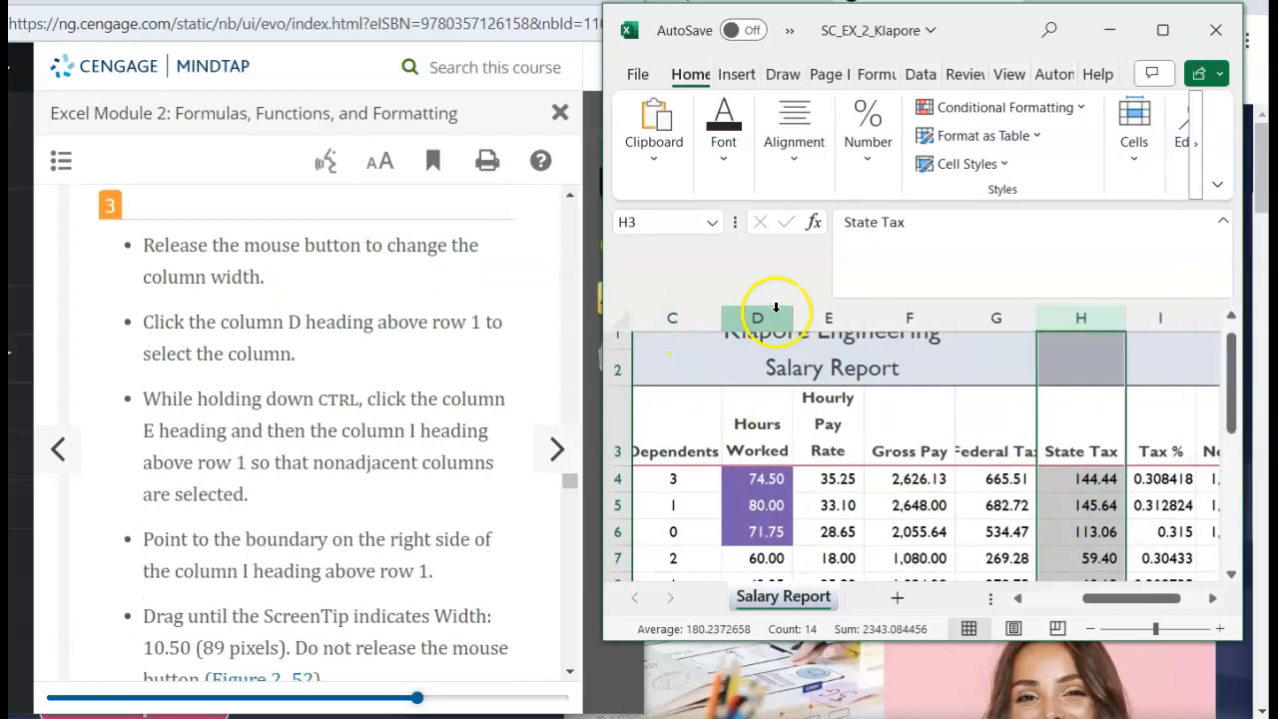
click(774, 314)
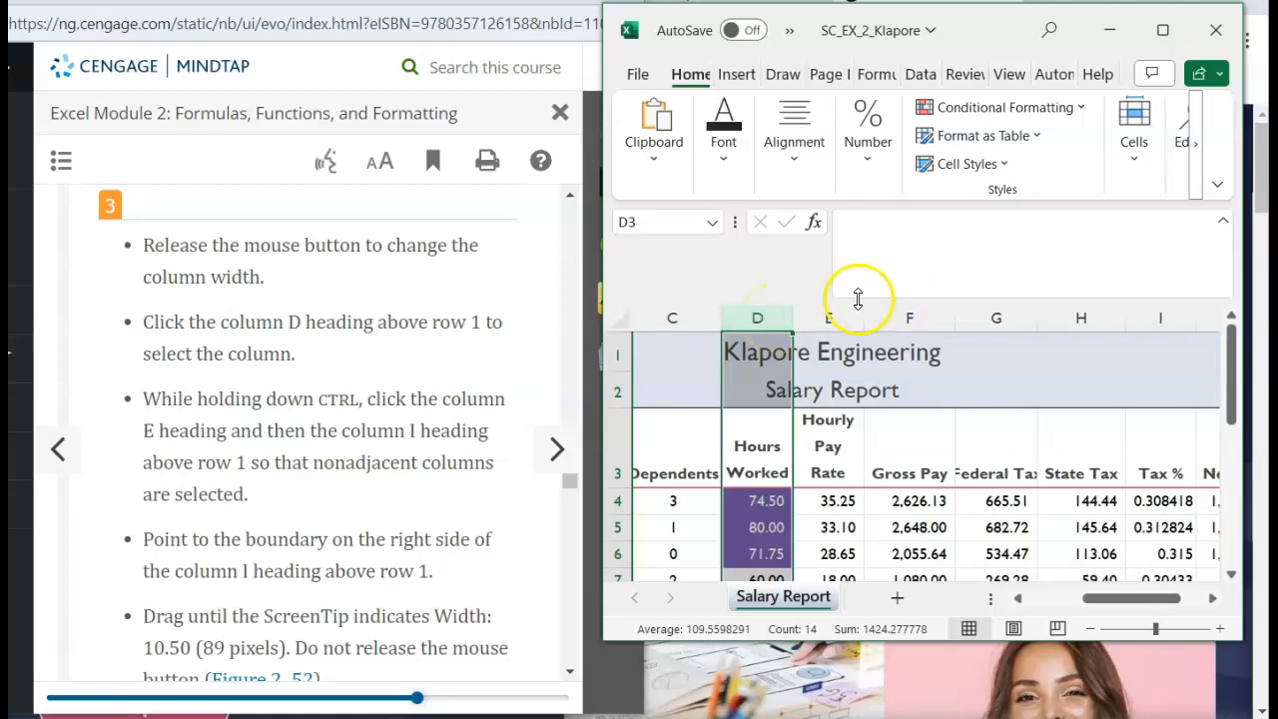
ctrl+click(828, 316)
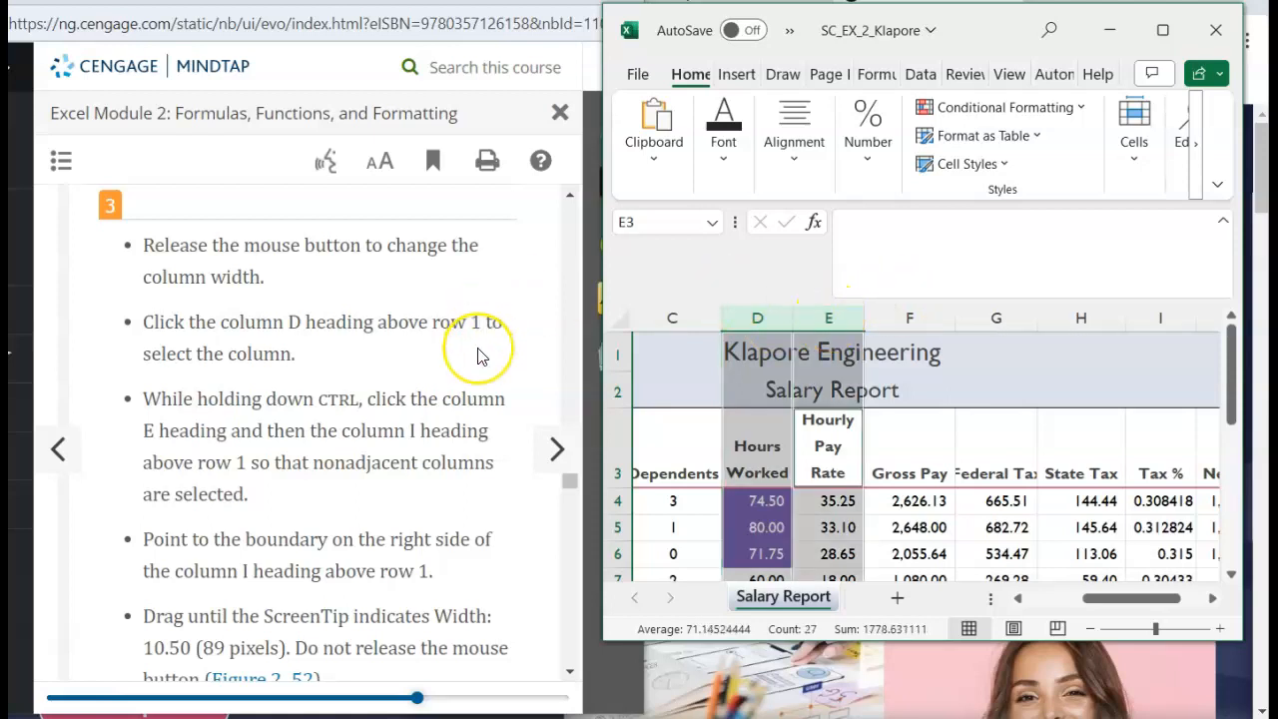
scroll(477, 356, down, 2)
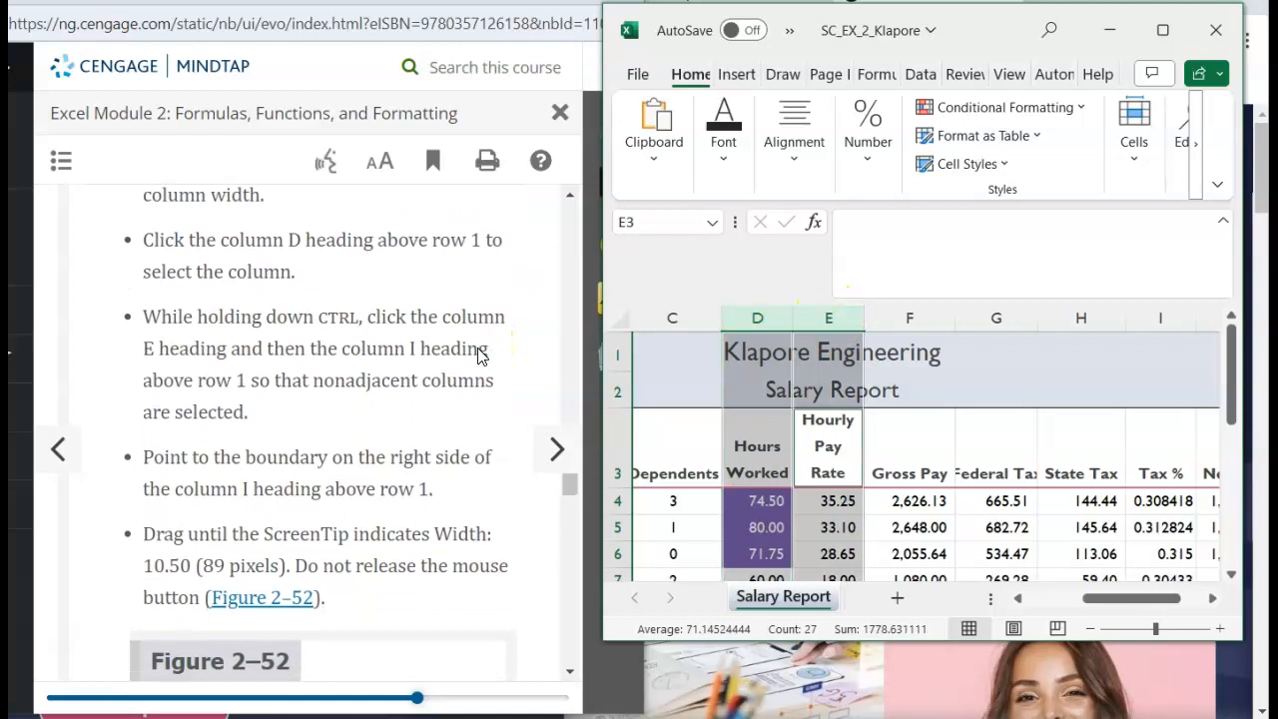
scroll(478, 356, down, 1)
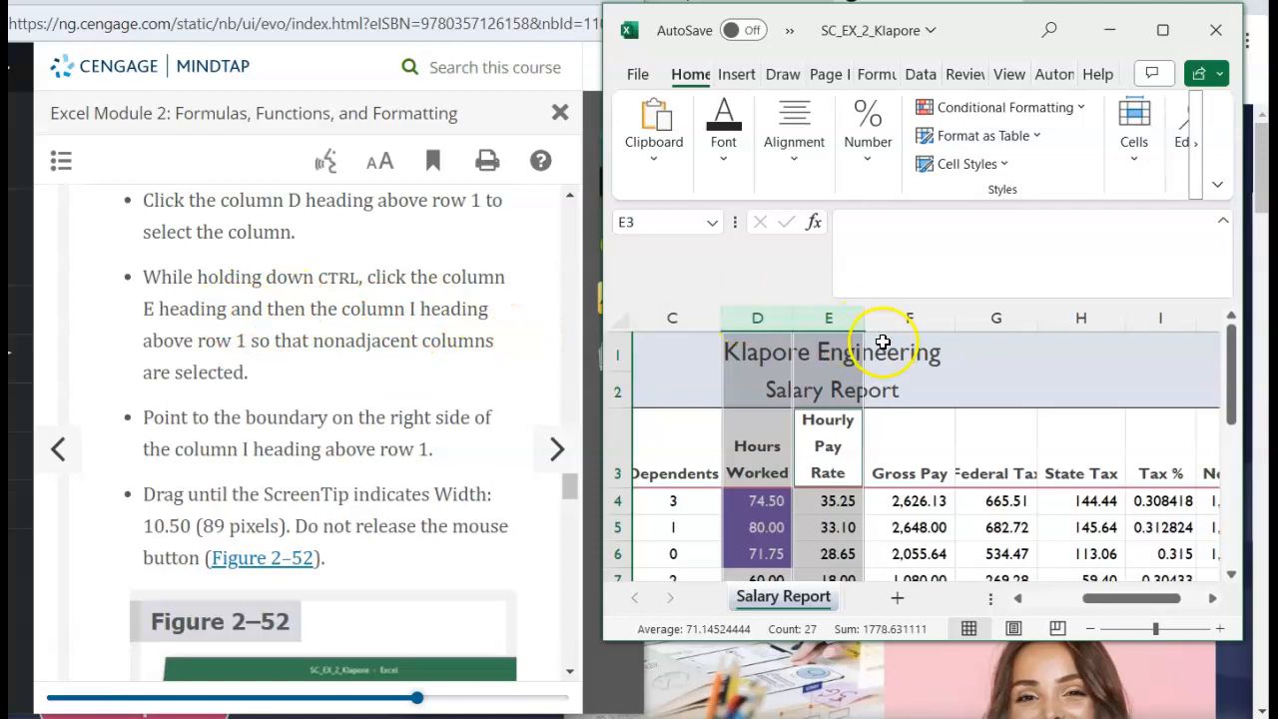
ctrl+click(1158, 317)
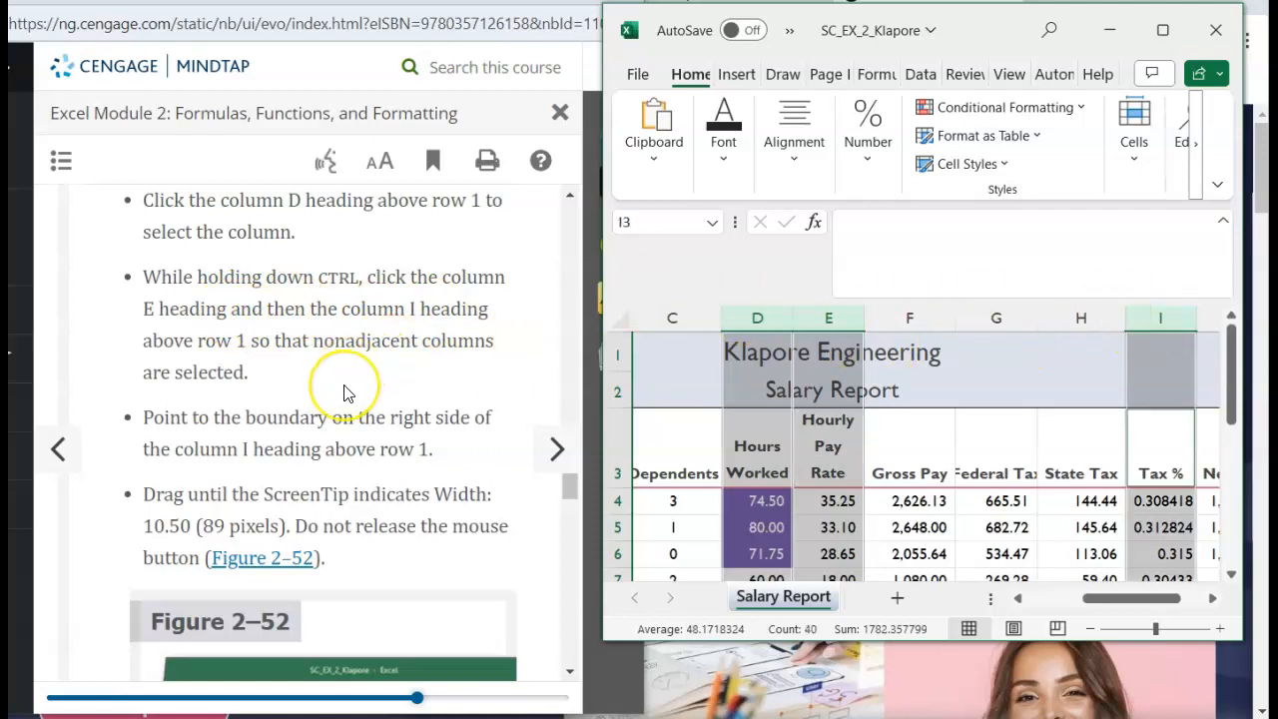
scroll(770, 432, right, 5)
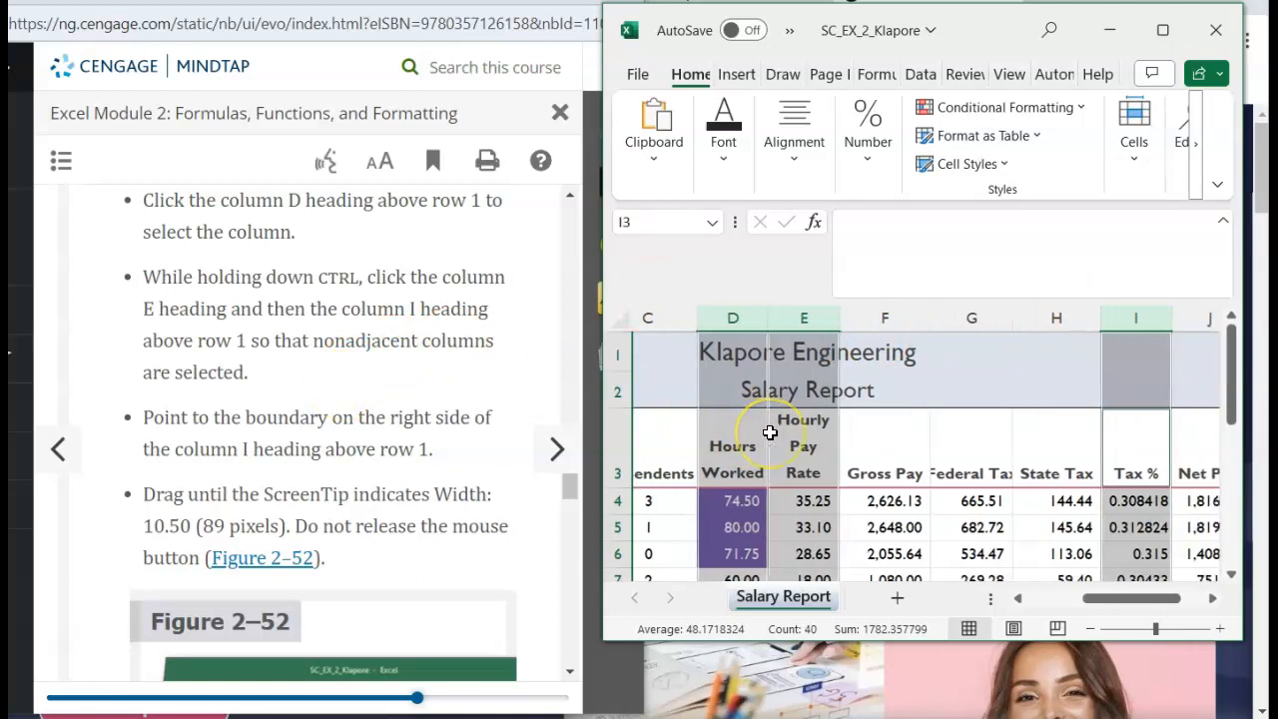
scroll(770, 433, right, 3)
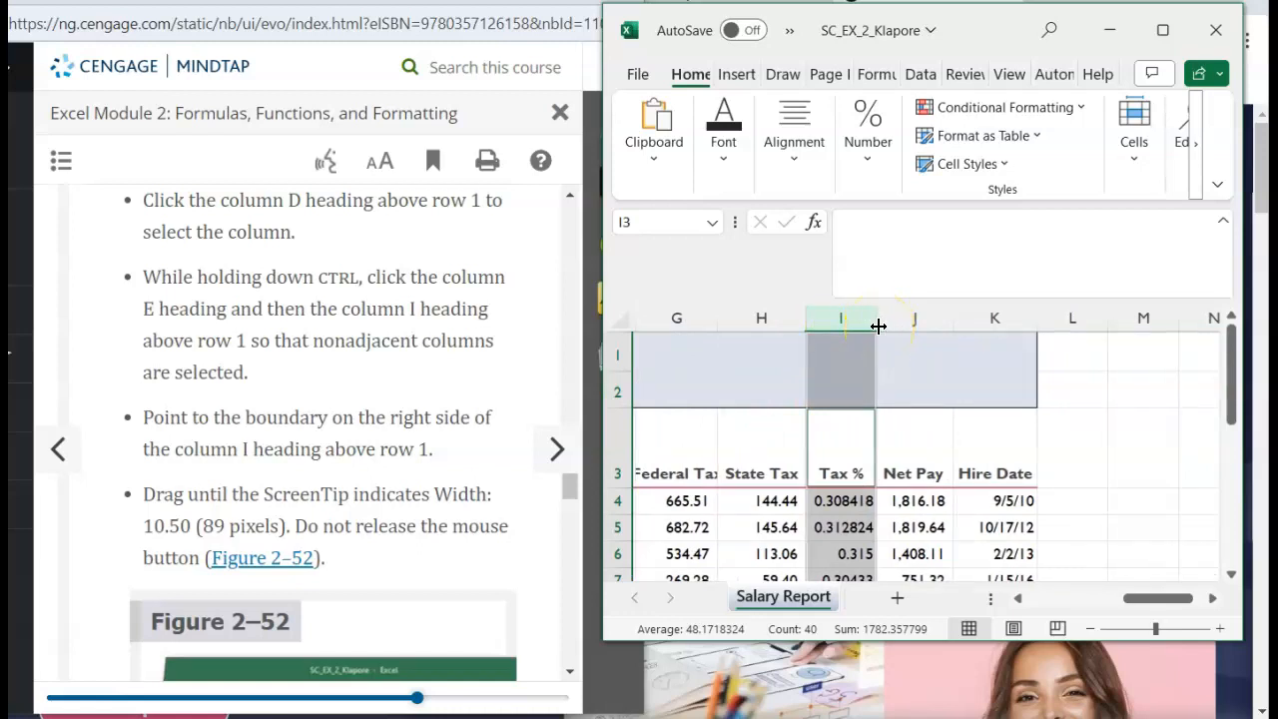
right_click(882, 336)
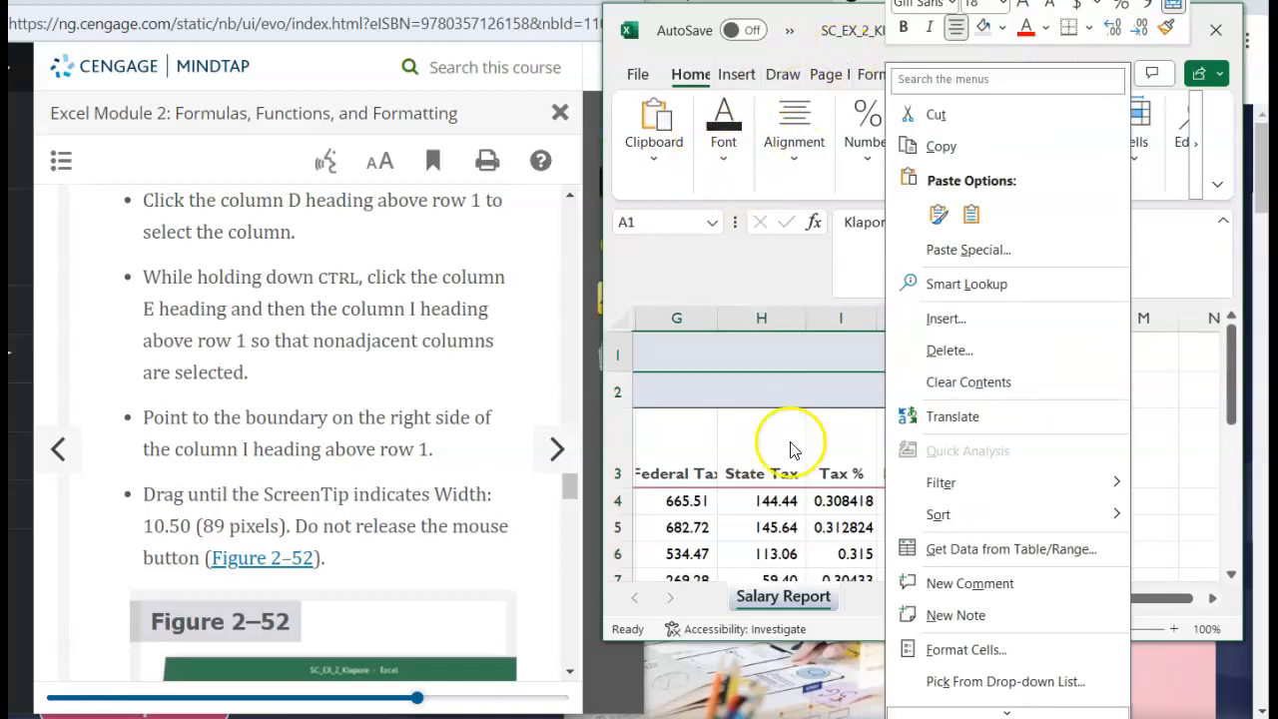
key(Escape)
scroll(790, 440, left, 3)
scroll(790, 442, right, 1)
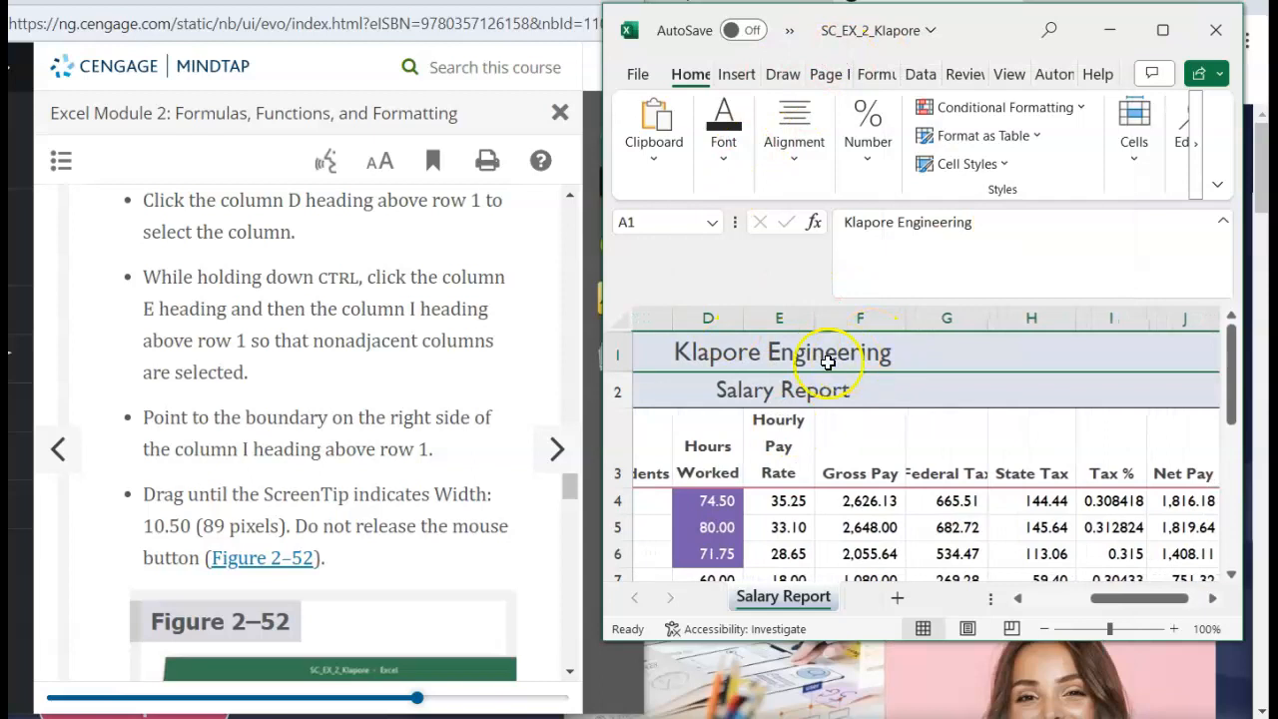
Select the nonadjacent columns D, E and I and set their column width to 10.5, following textbook step 3.
click(782, 318)
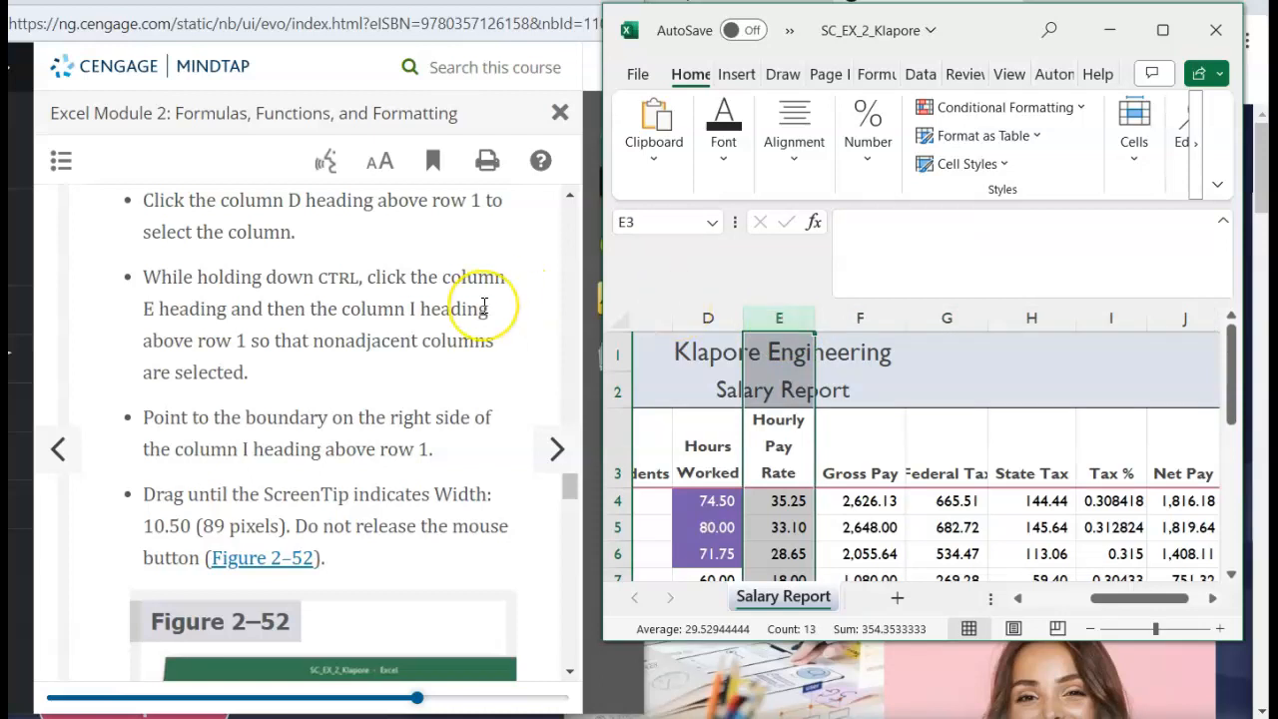
scroll(484, 305, up, 1)
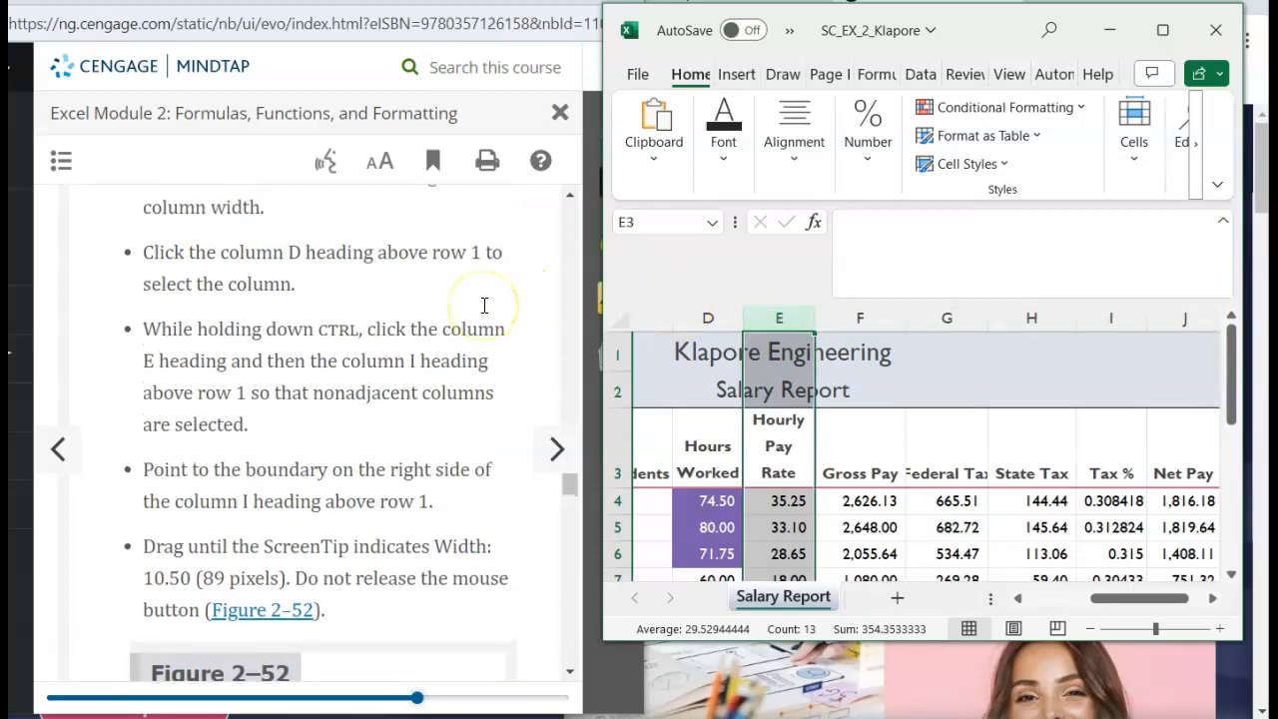
click(709, 318)
ctrl+click(779, 318)
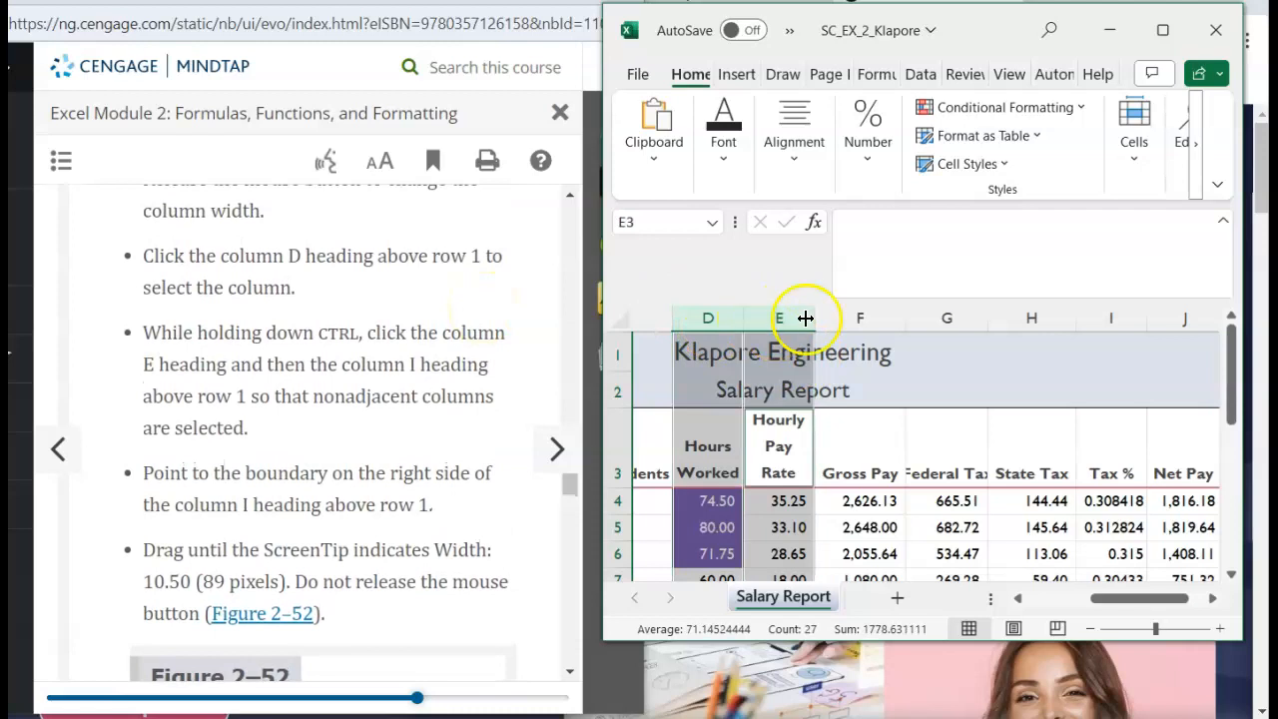
ctrl+click(1121, 322)
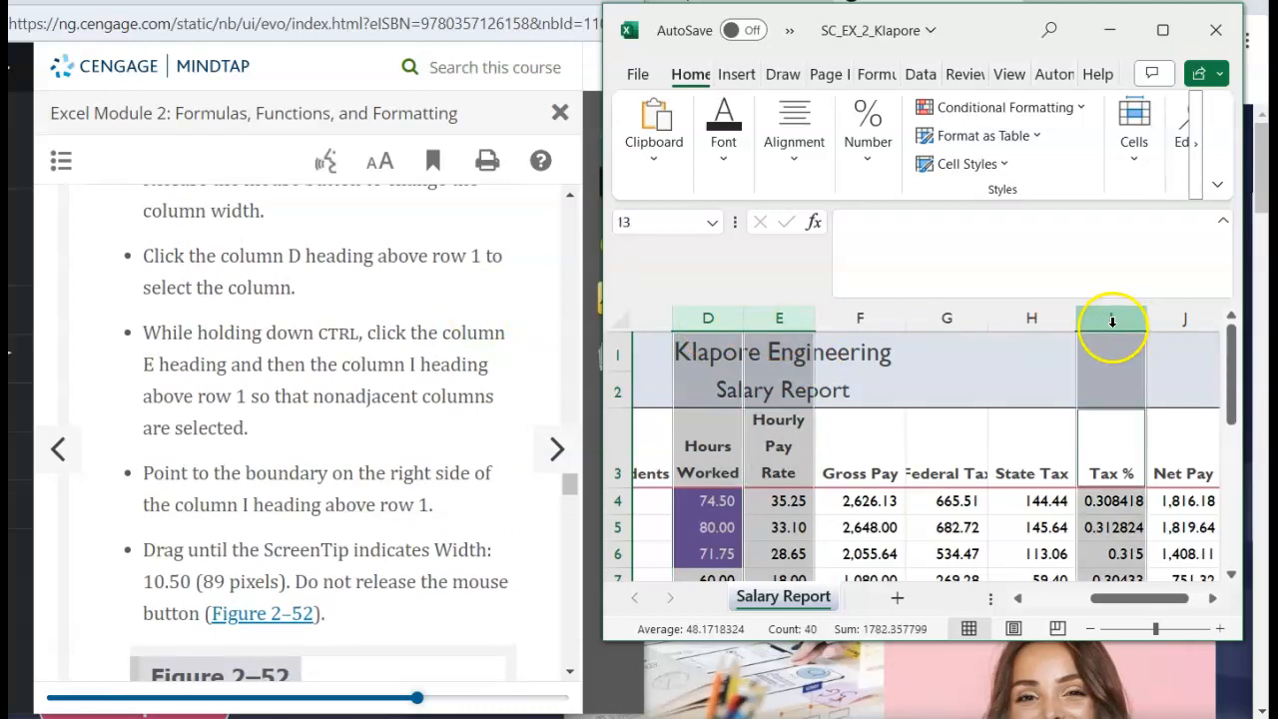
right_click(1114, 321)
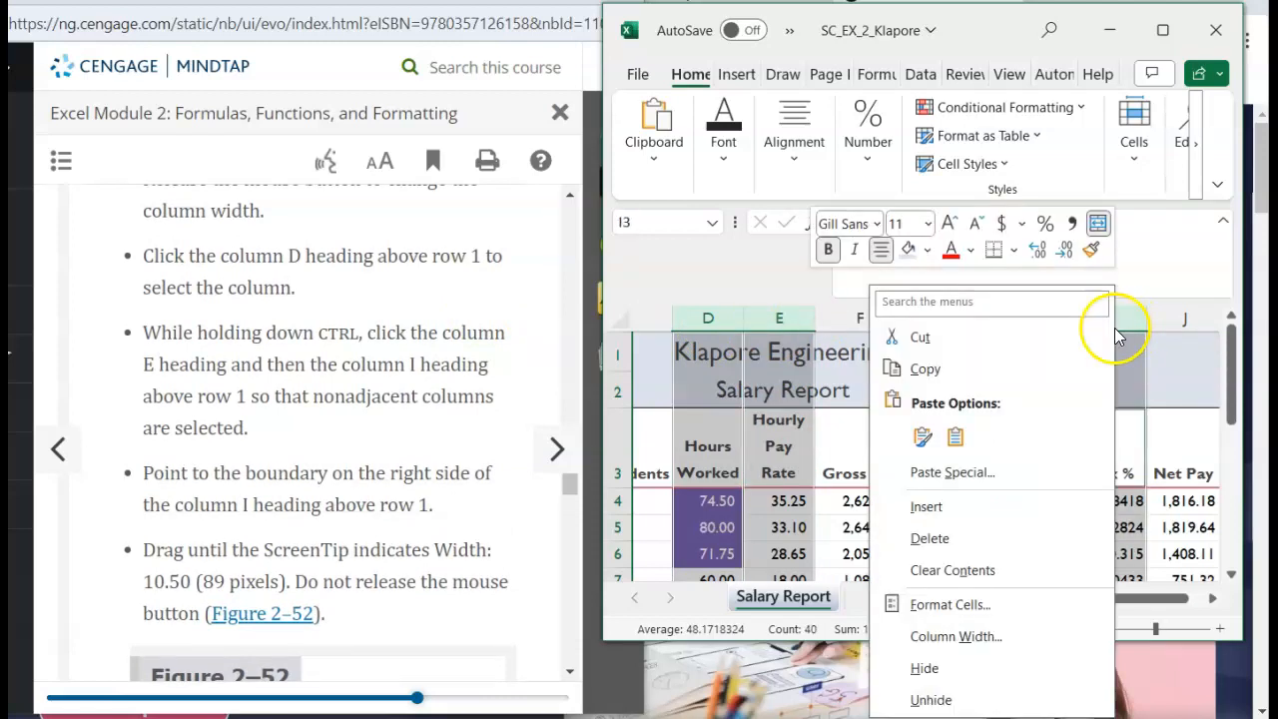
click(954, 637)
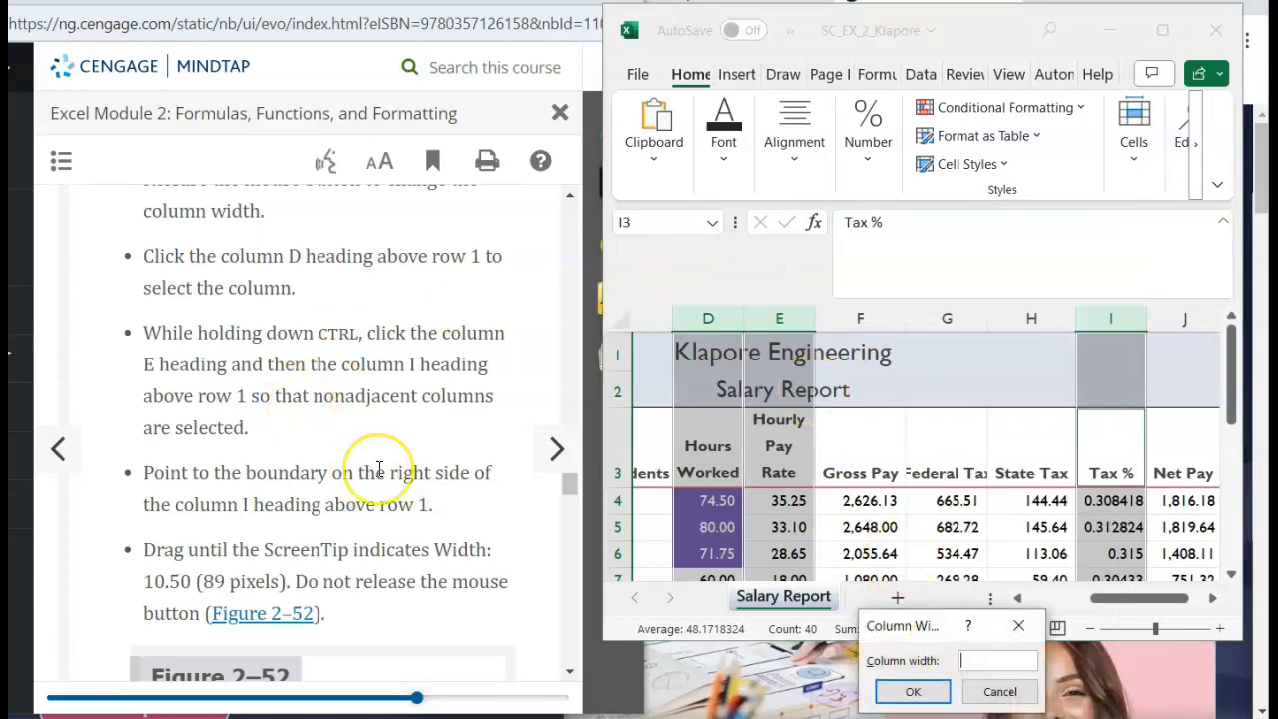
scroll(372, 484, down, 1)
scroll(379, 469, down, 1)
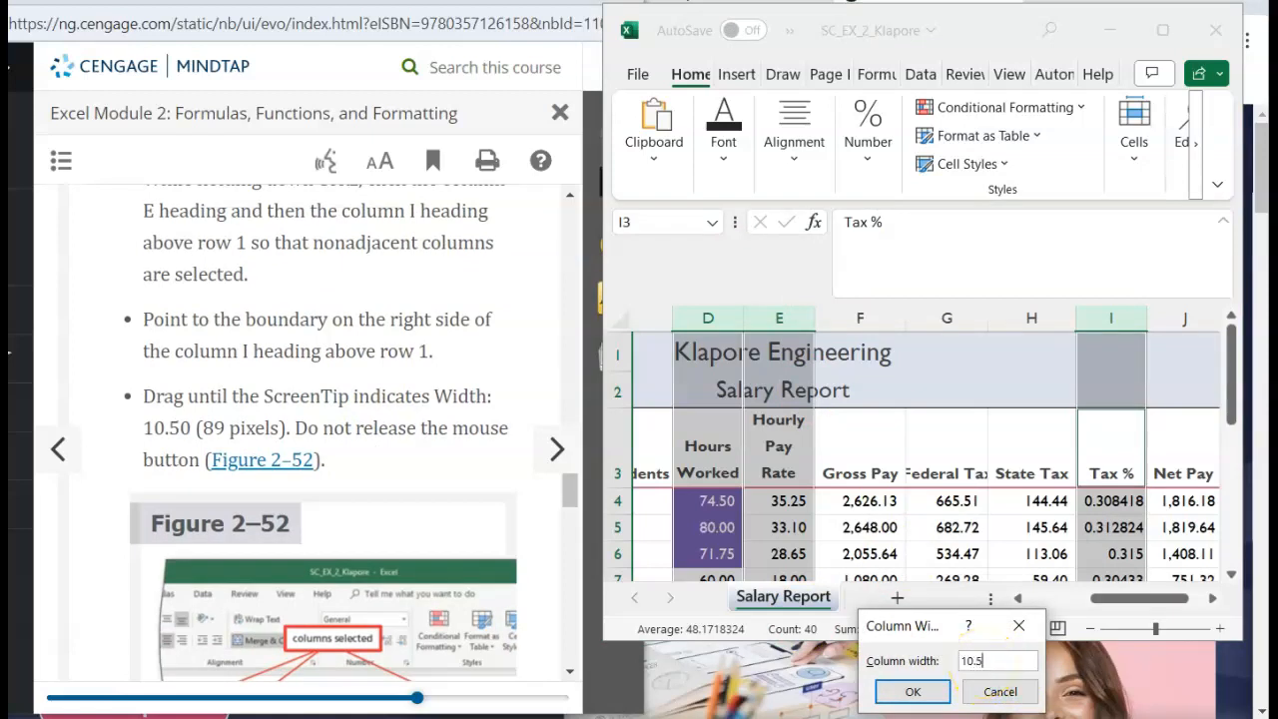
click(911, 691)
Advance the textbook to step 4 and select the nonadjacent columns F, G, J and K as it instructs.
scroll(300, 455, down, 2)
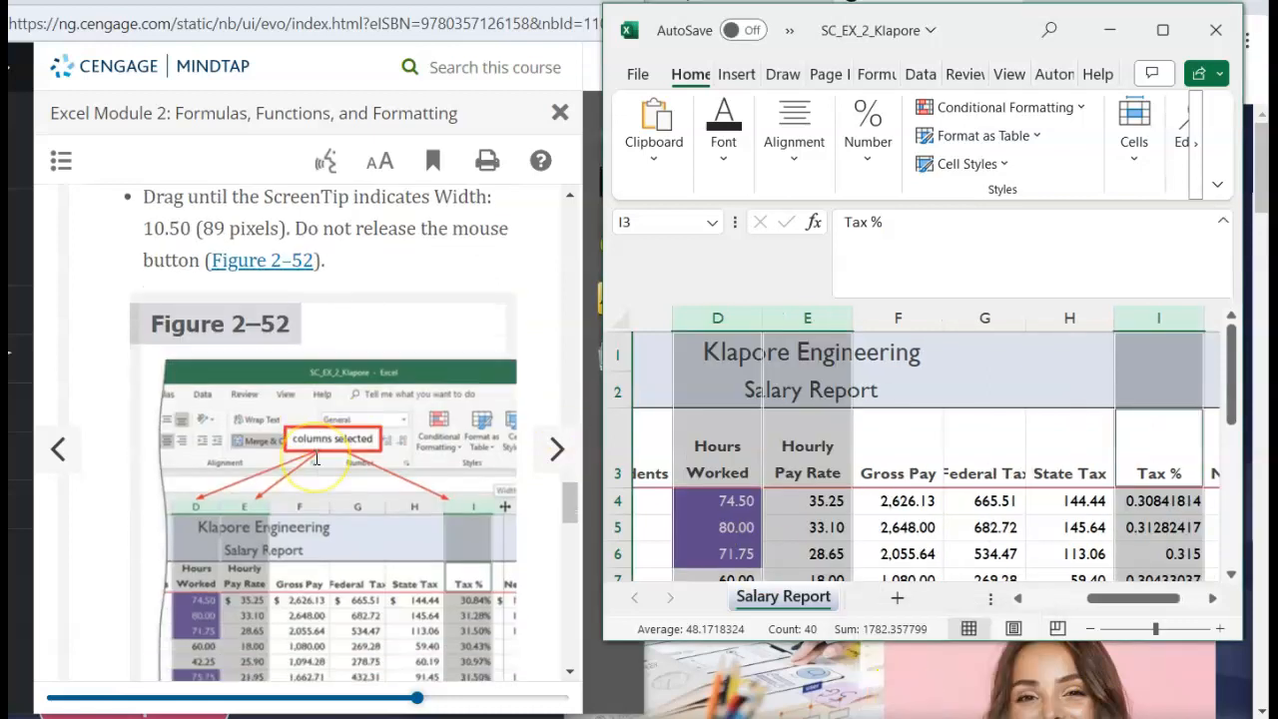
scroll(316, 456, down, 5)
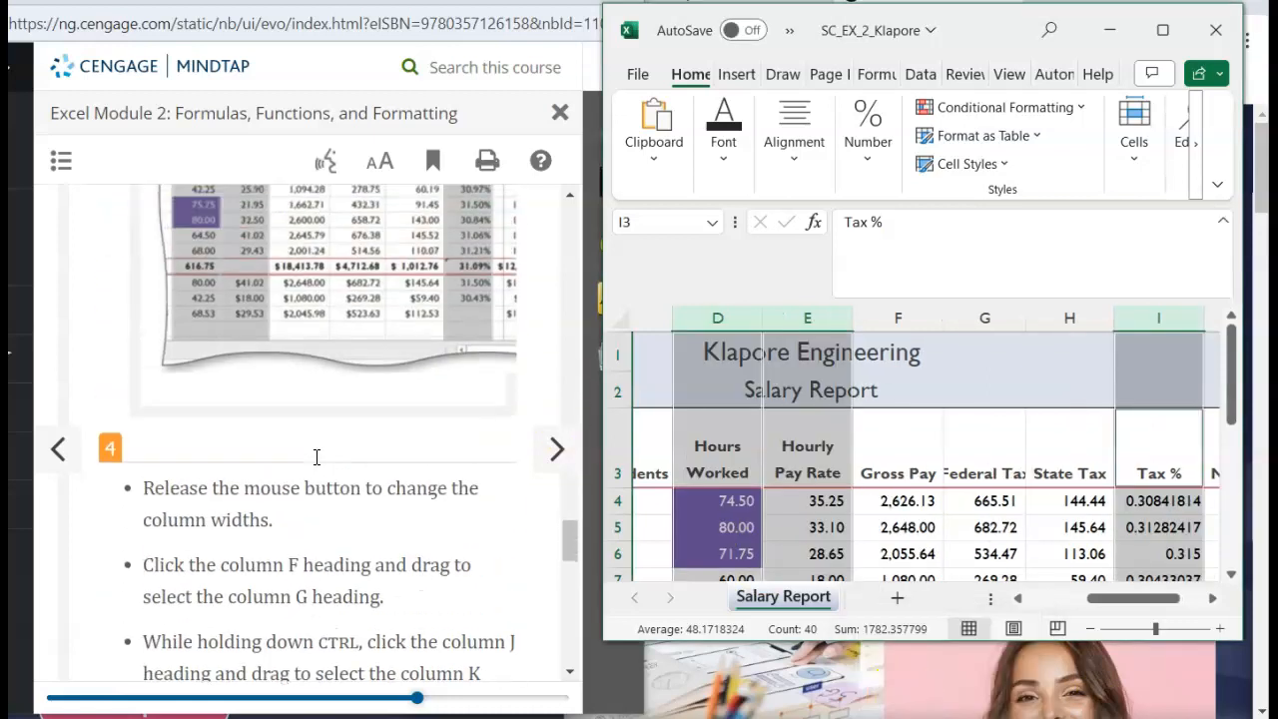
scroll(316, 456, down, 3)
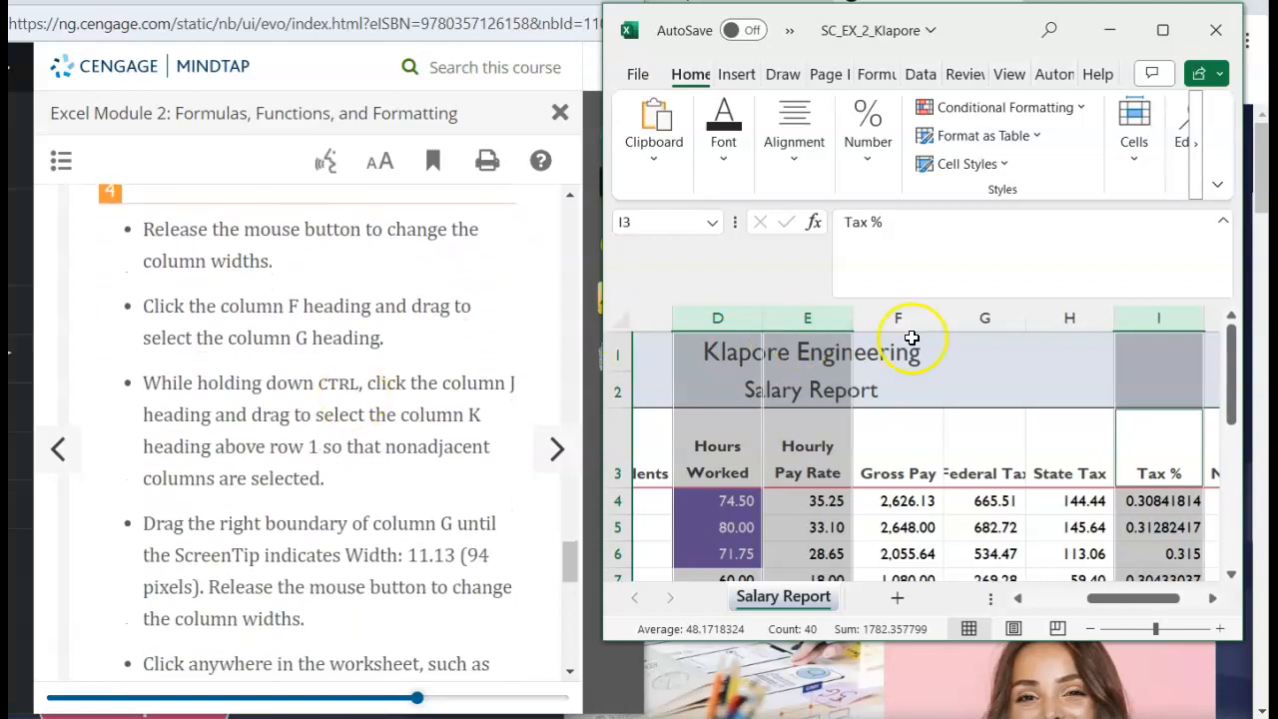
click(905, 320)
drag(905, 328, 989, 320)
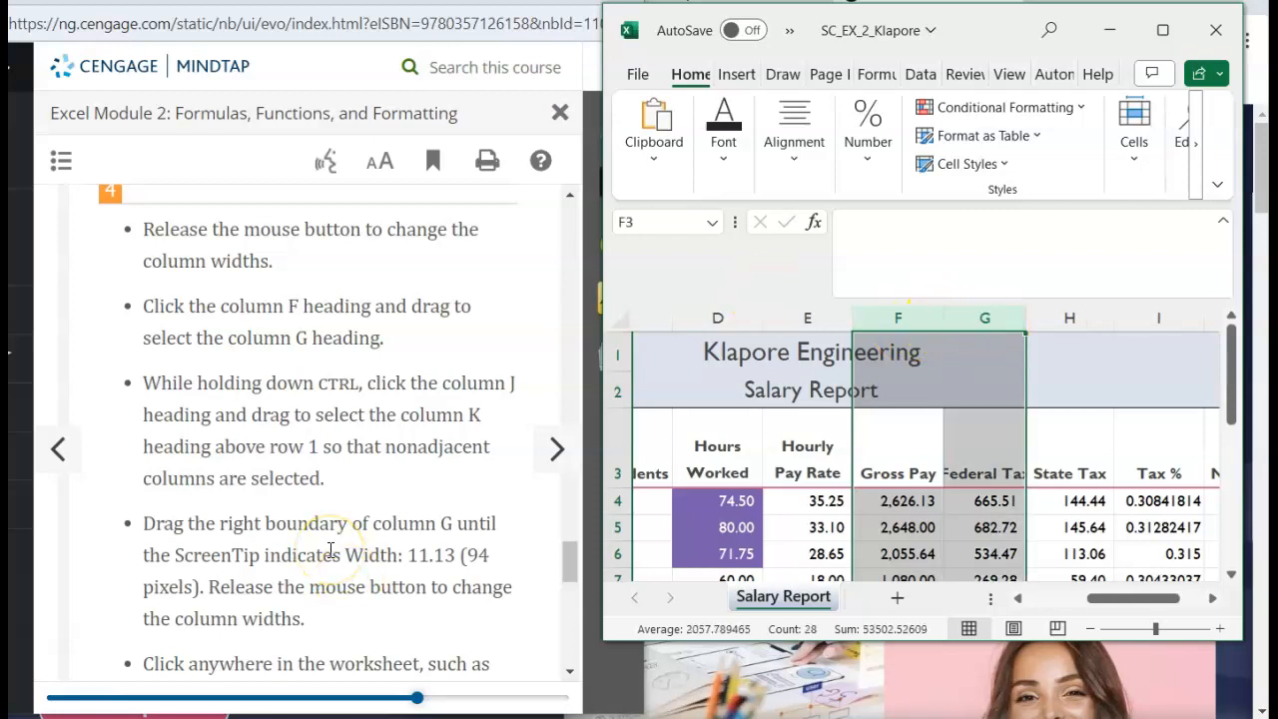
scroll(820, 525, right, 3)
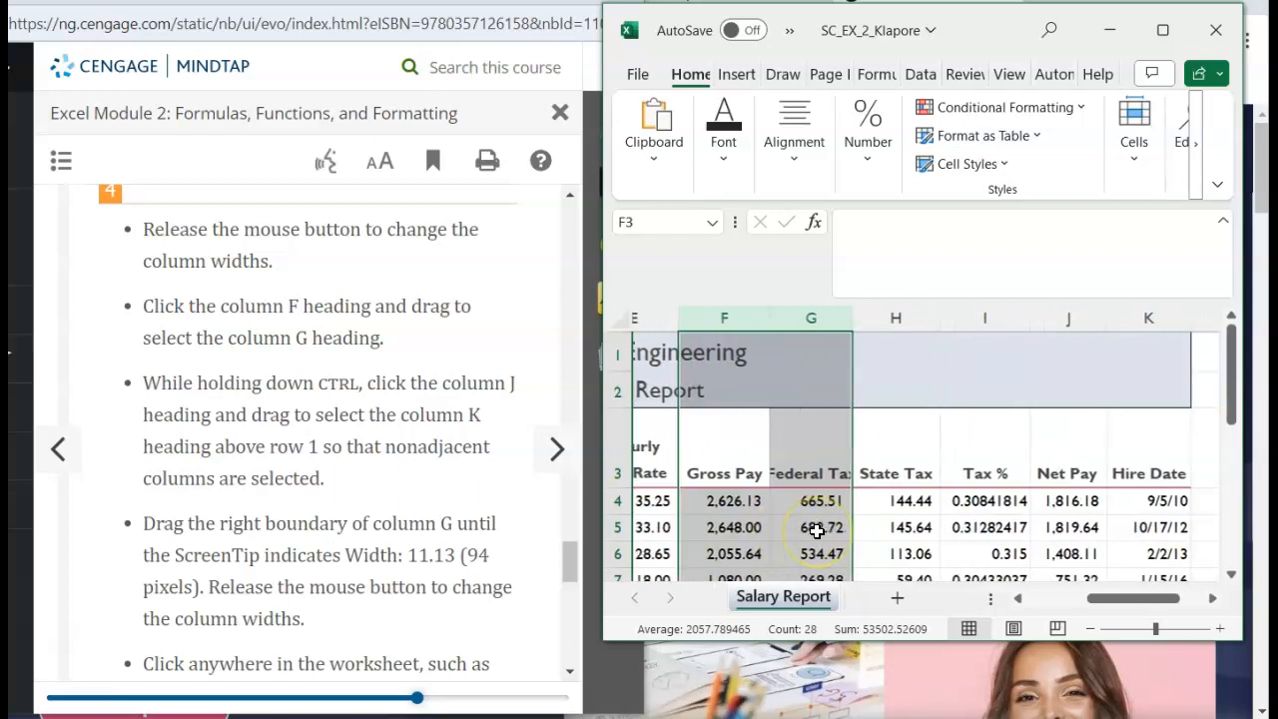
ctrl+click(1008, 317)
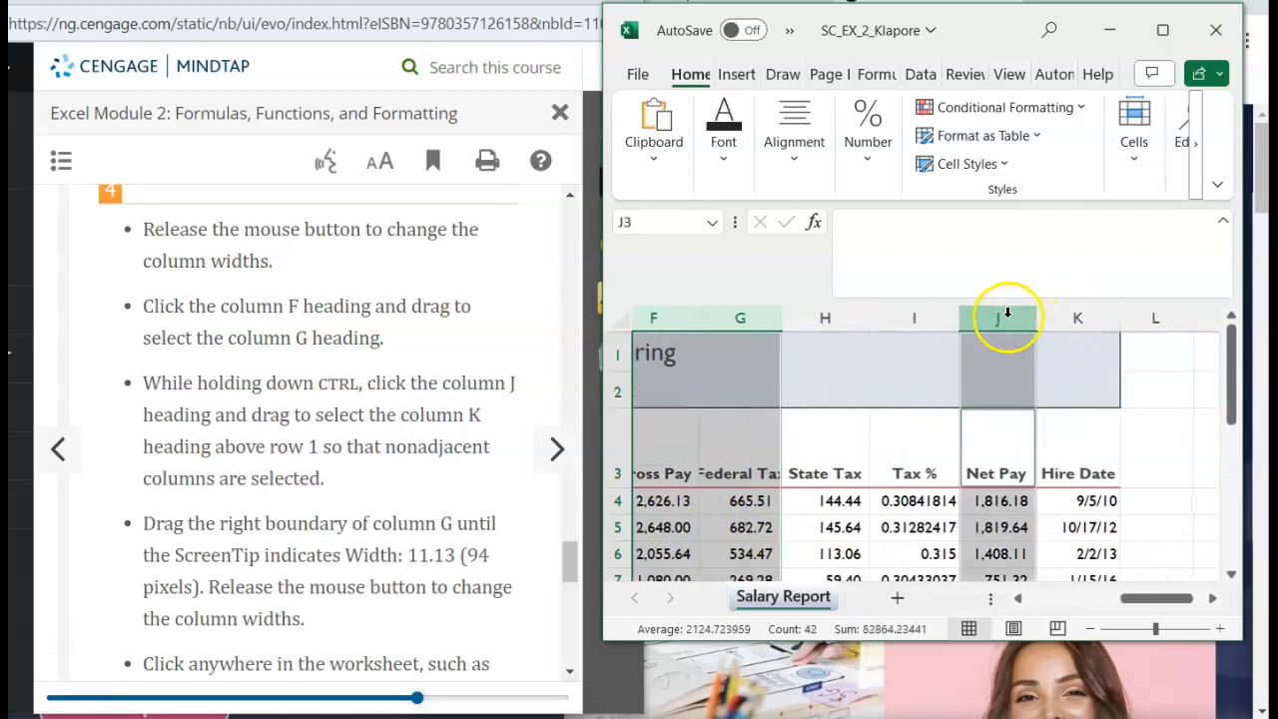
scroll(481, 413, down, 1)
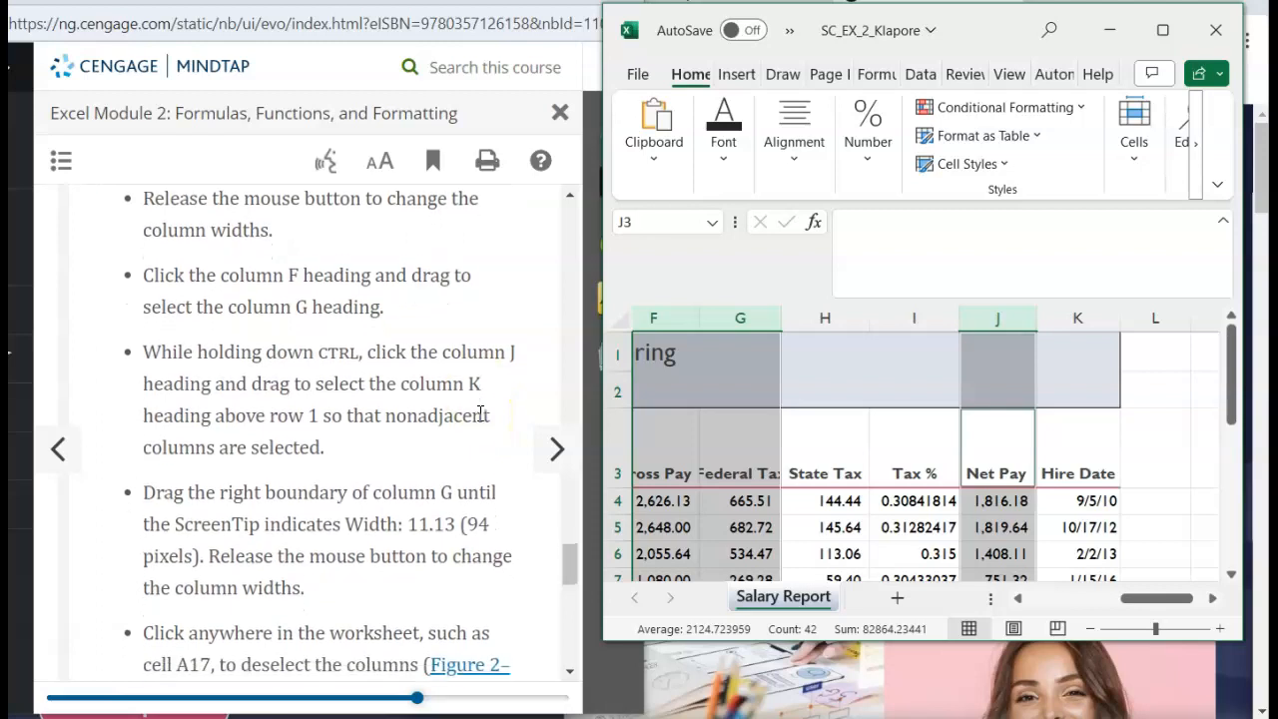
scroll(419, 434, down, 1)
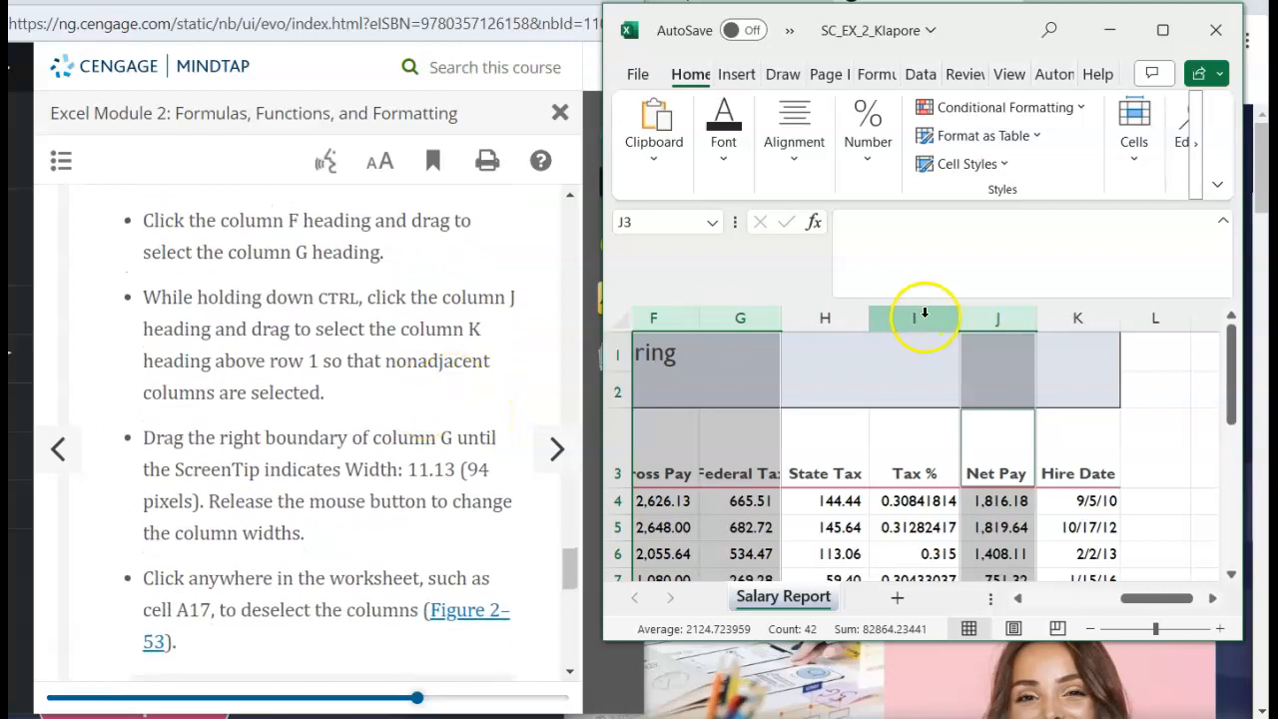
drag(1022, 322, 1082, 315)
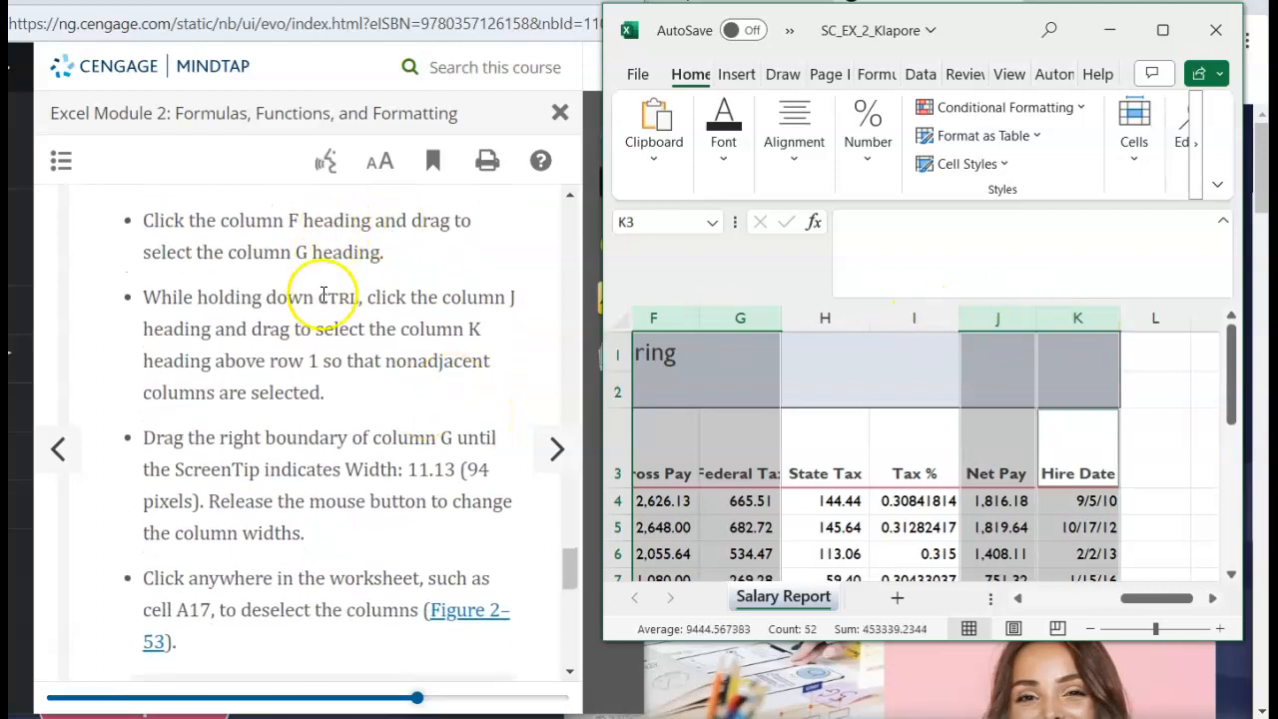
Set the width of the selected columns F, G, J and K to 11.13, following textbook step 4.
scroll(363, 365, down, 1)
scroll(363, 365, down, 2)
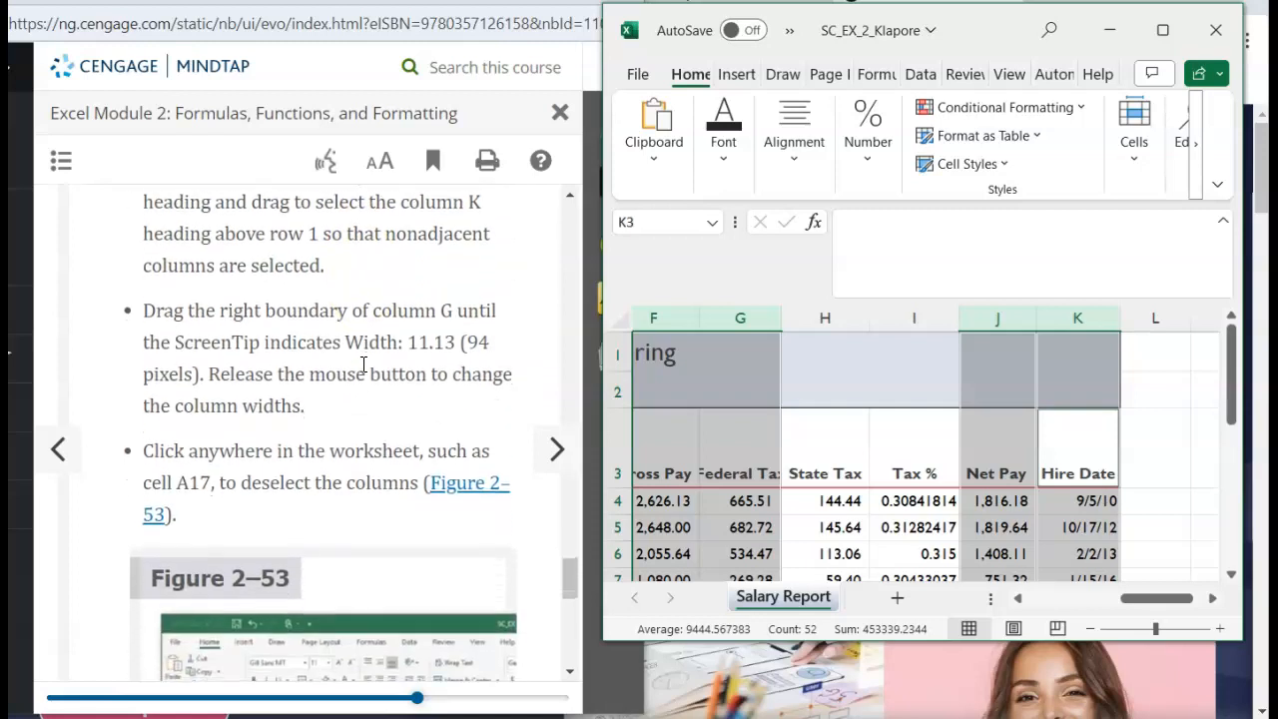
scroll(337, 371, up, 1)
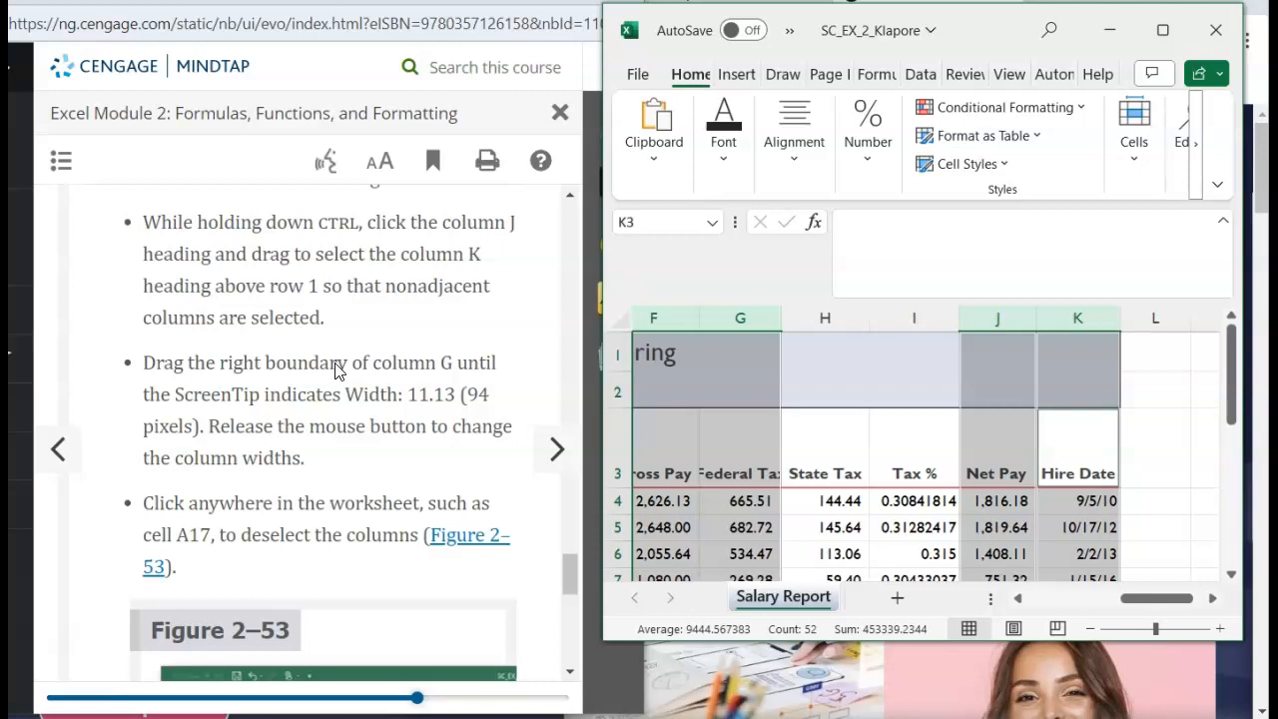
right_click(737, 318)
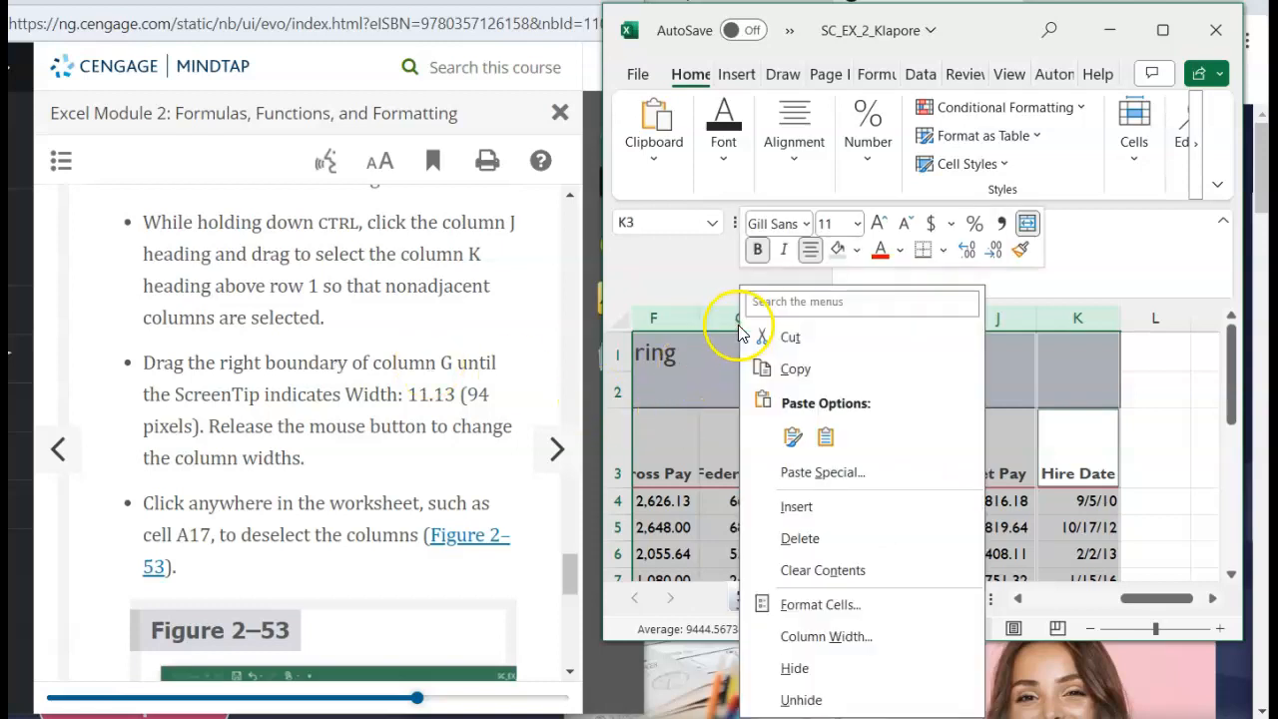
click(819, 637)
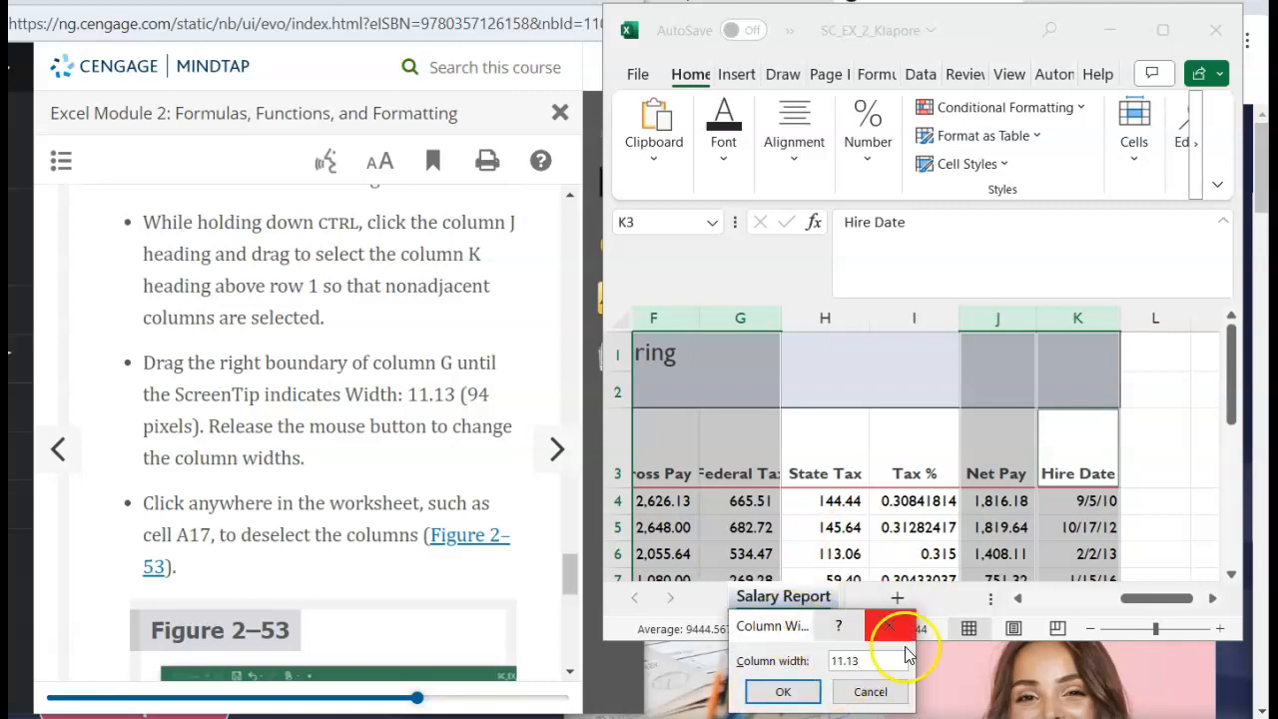
click(784, 692)
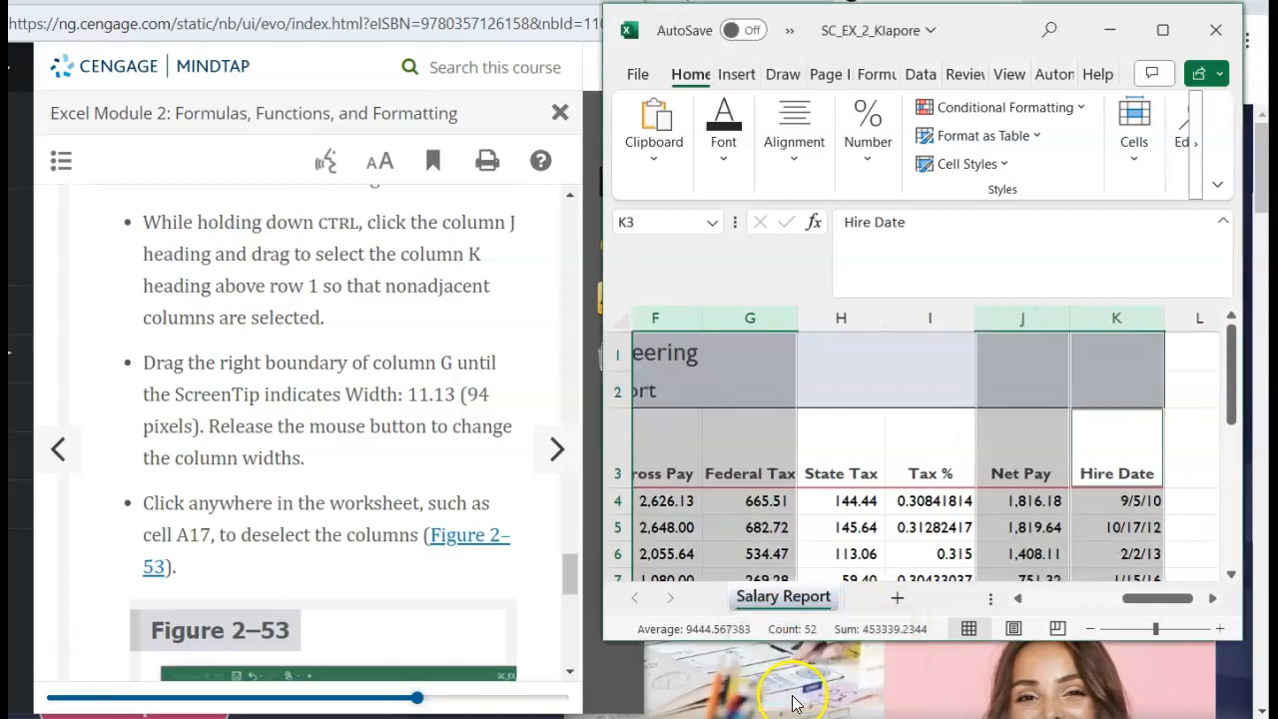
click(280, 459)
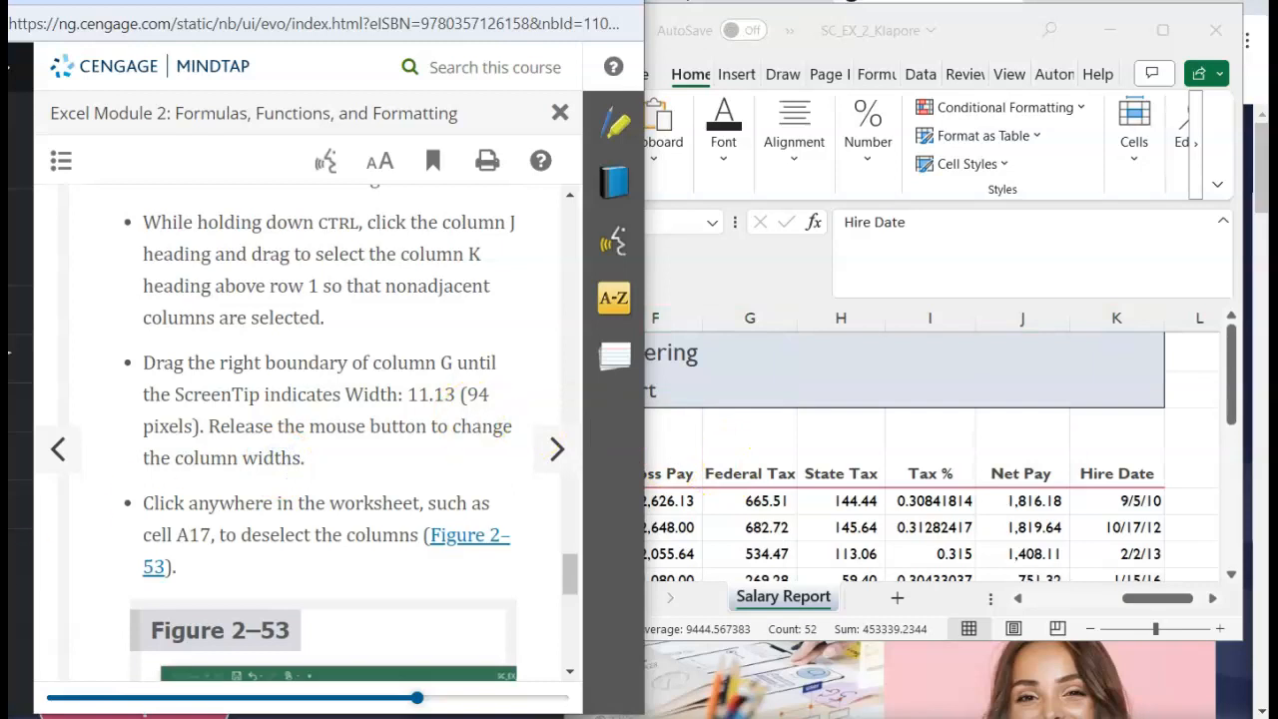